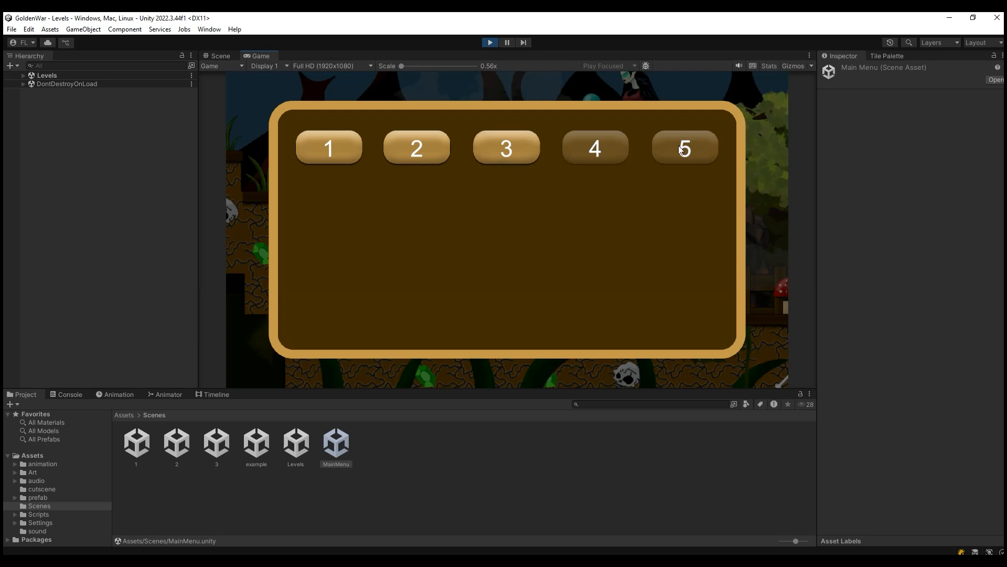
Step: Start level 1 from the level selection and play-test the character by walking and jumping through the level
{"action": "left_click", "coordinate": [326, 150]}
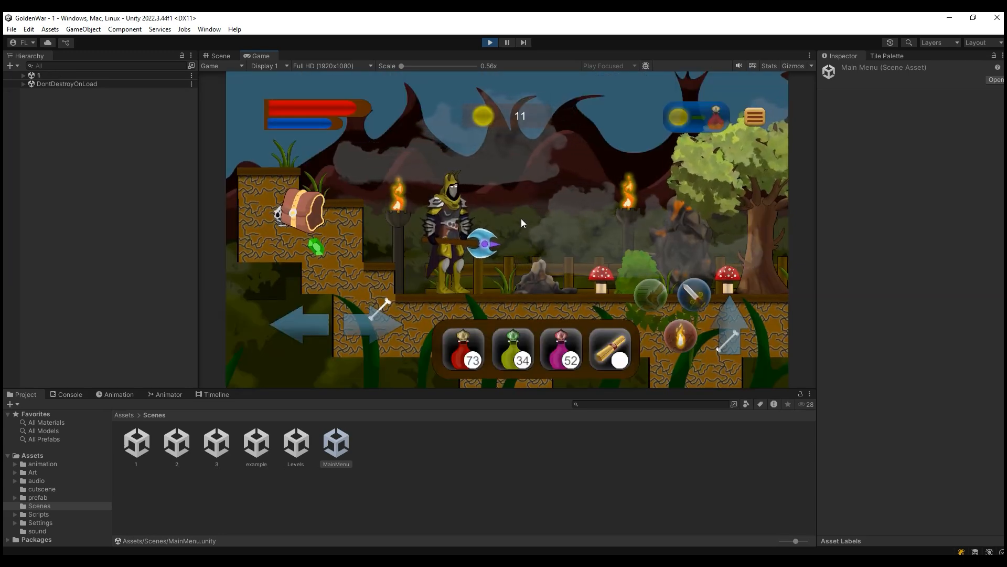
{"action": "key", "text": "a"}
{"action": "key", "text": "d"}
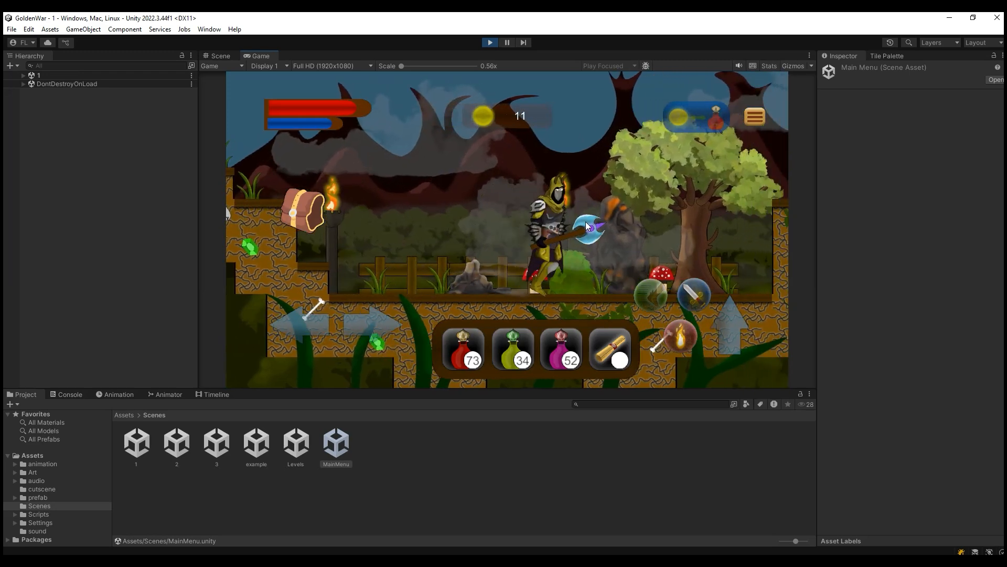
{"action": "key", "text": "space"}
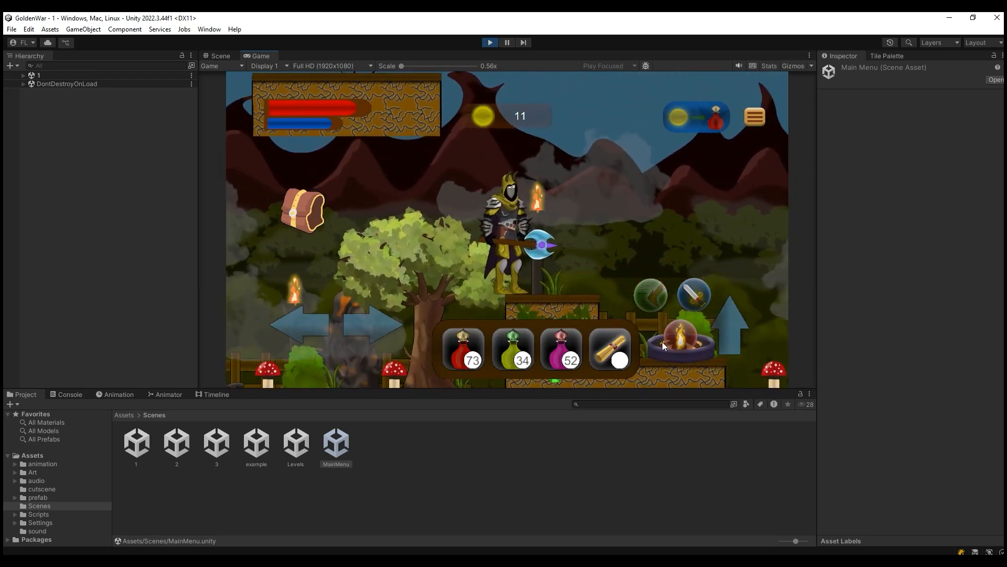
{"action": "key", "text": "d"}
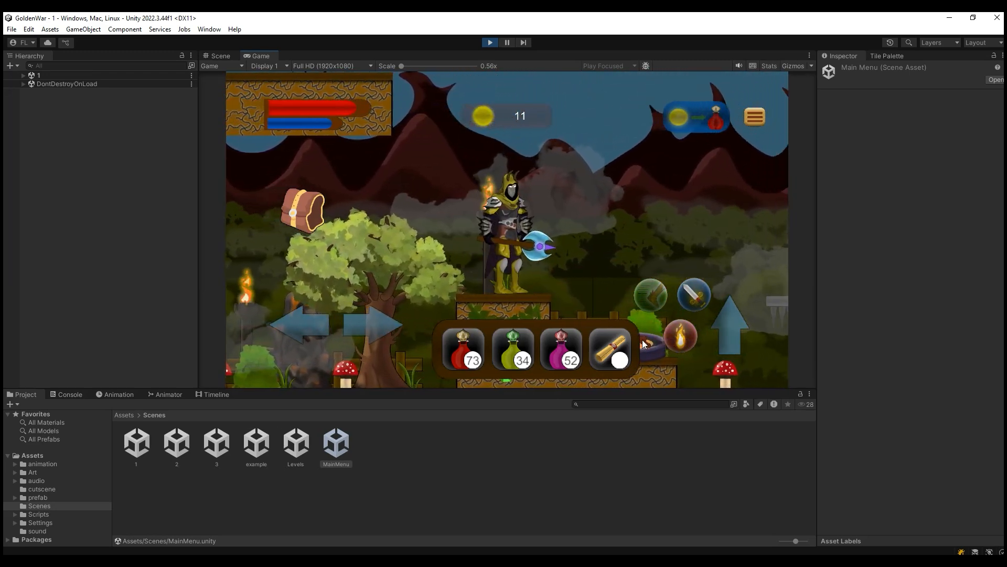
{"action": "key", "text": "d"}
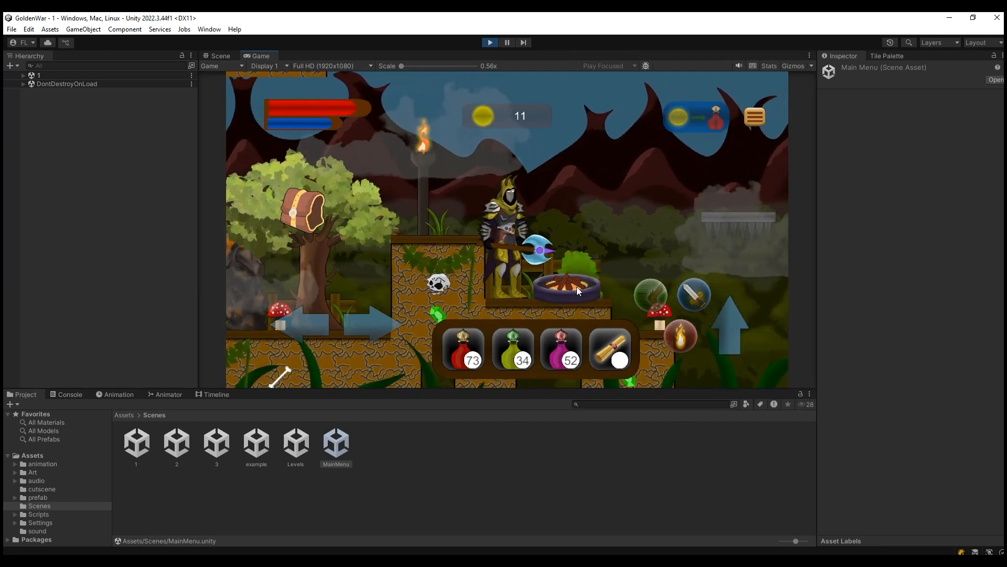
{"action": "key", "text": "d"}
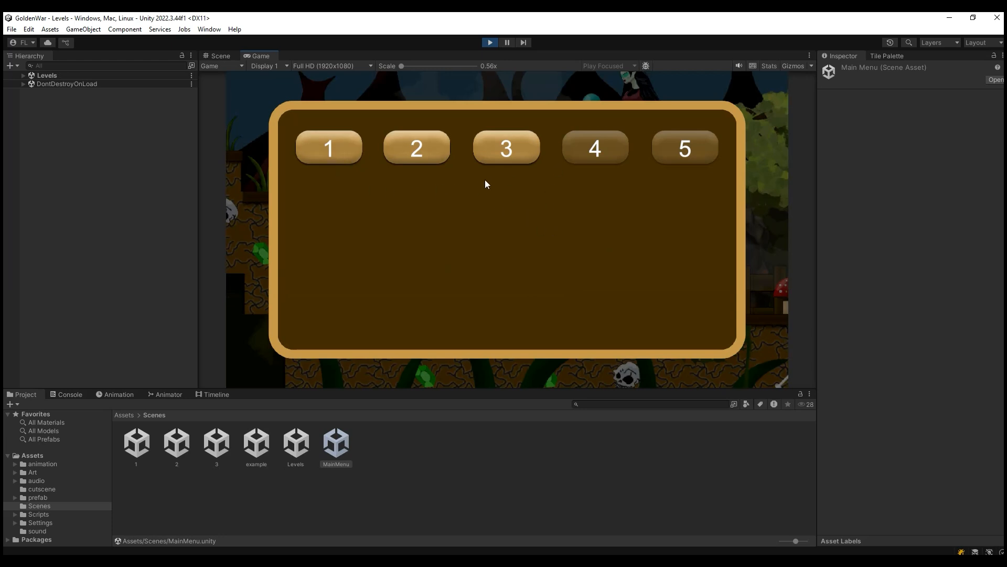
Step: Reopen level 1 and test the in-game menu by choosing Continue, reopening it, and choosing Main Menu
{"action": "left_click", "coordinate": [331, 148]}
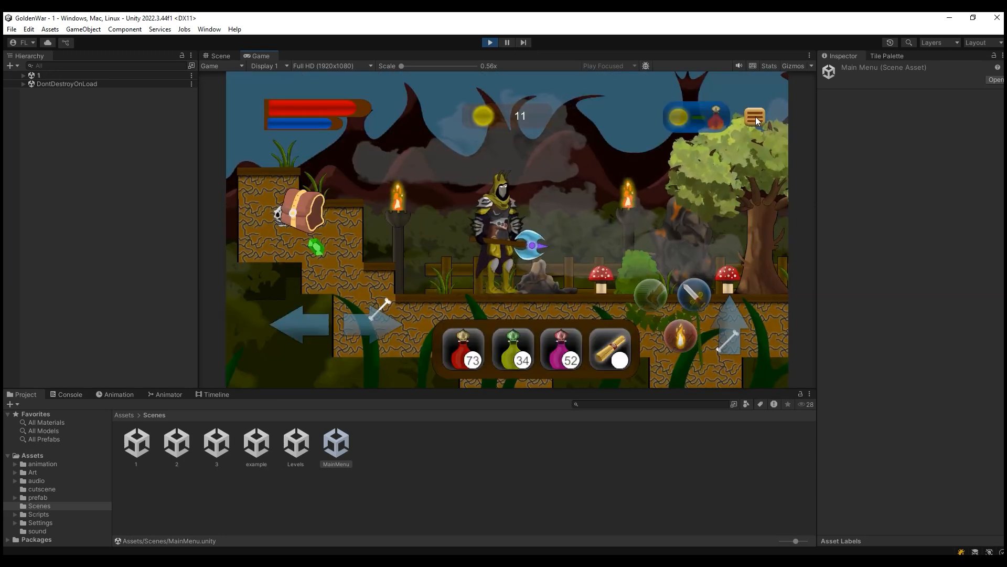
{"action": "left_click", "coordinate": [754, 117]}
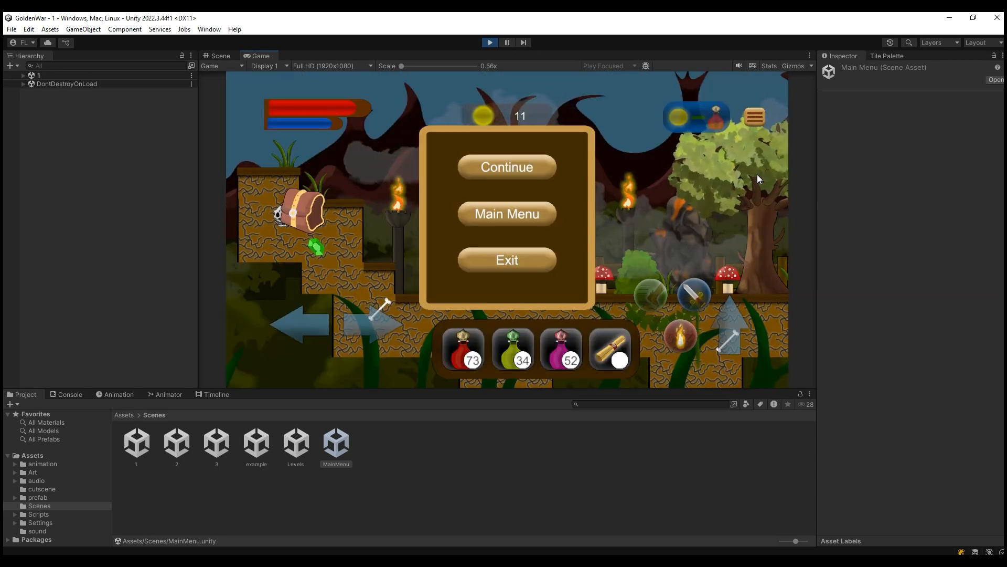
{"action": "left_click", "coordinate": [521, 170]}
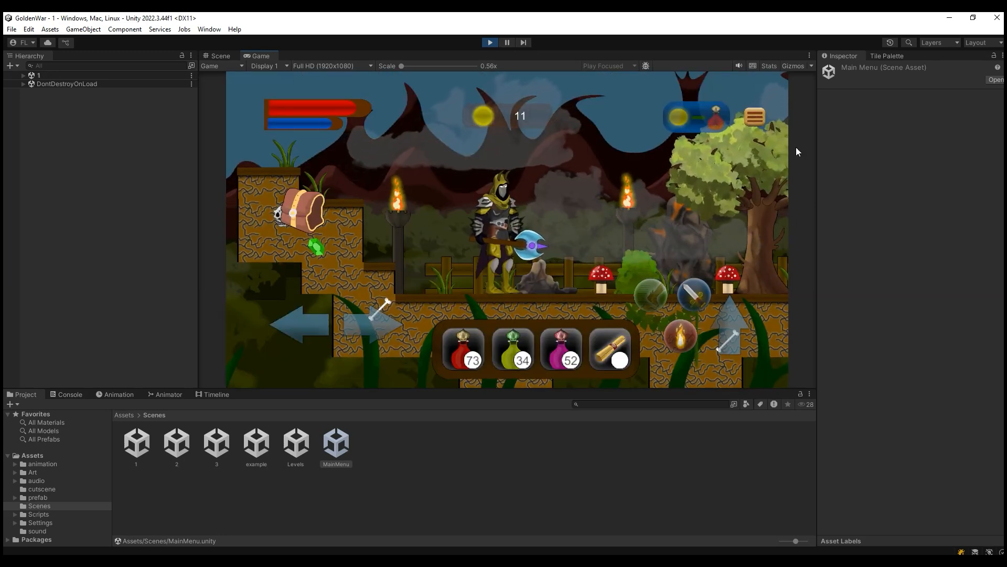
{"action": "left_click", "coordinate": [755, 117]}
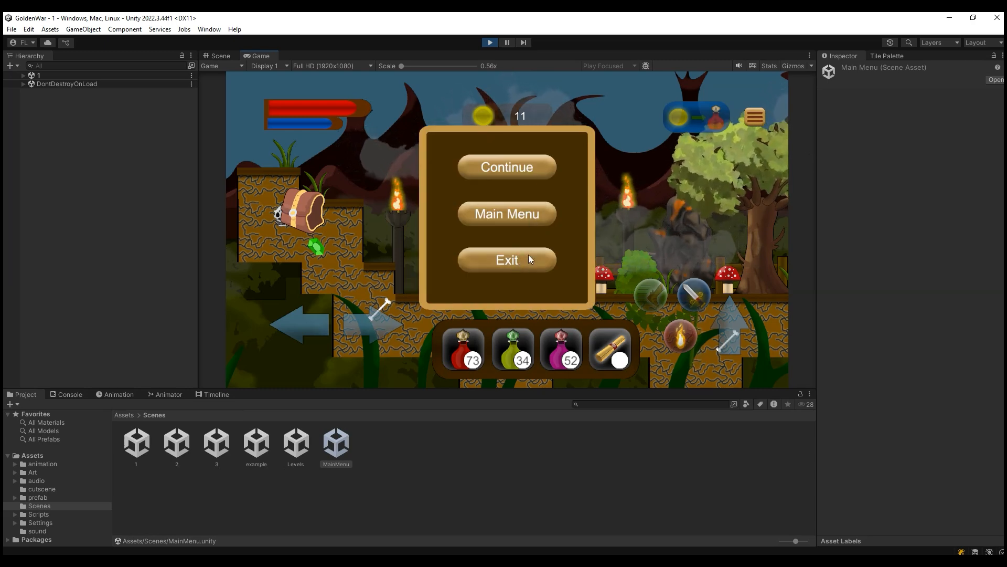
{"action": "left_click", "coordinate": [505, 217]}
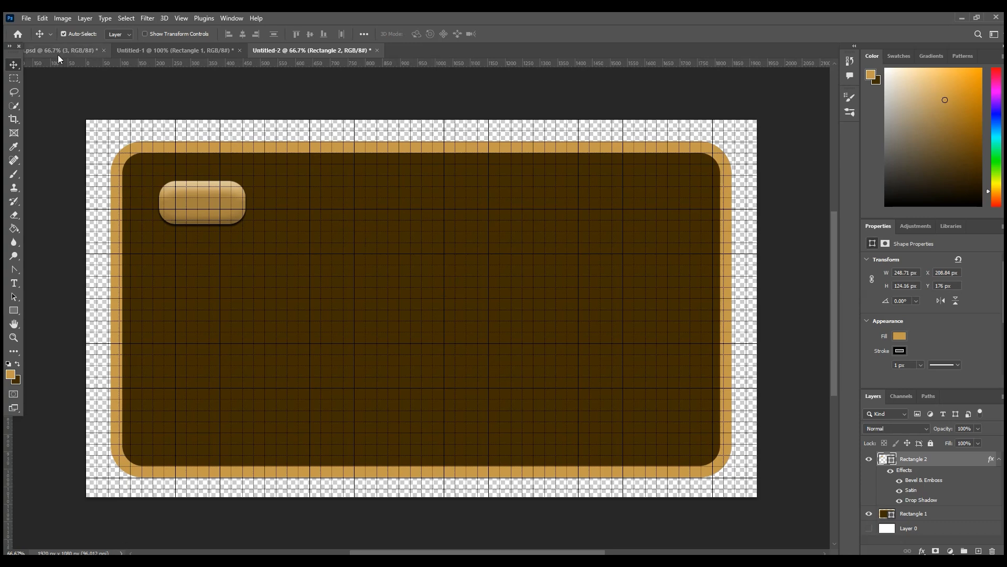
Step: Examine the artwork in the three open documents: the Golden War 2D menu panel, the menu icon, and the level-selection panel with its button
{"action": "left_click", "coordinate": [58, 53]}
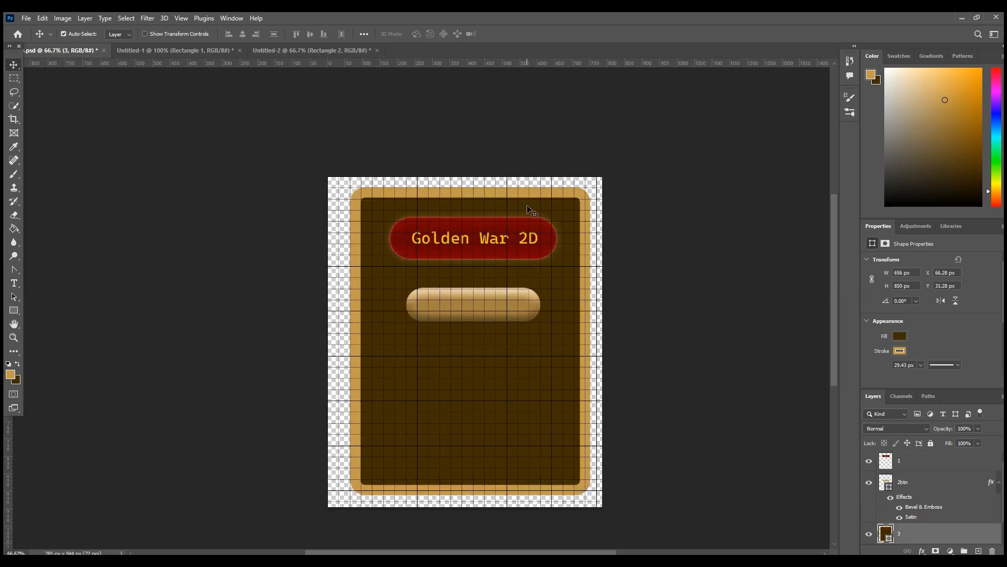
{"action": "left_click", "coordinate": [490, 300]}
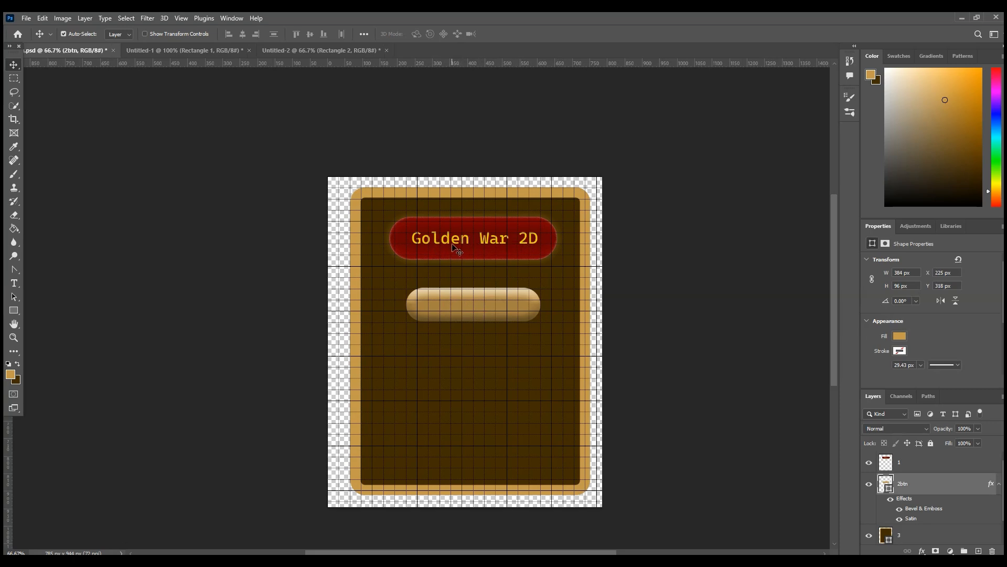
{"action": "left_click", "coordinate": [163, 50]}
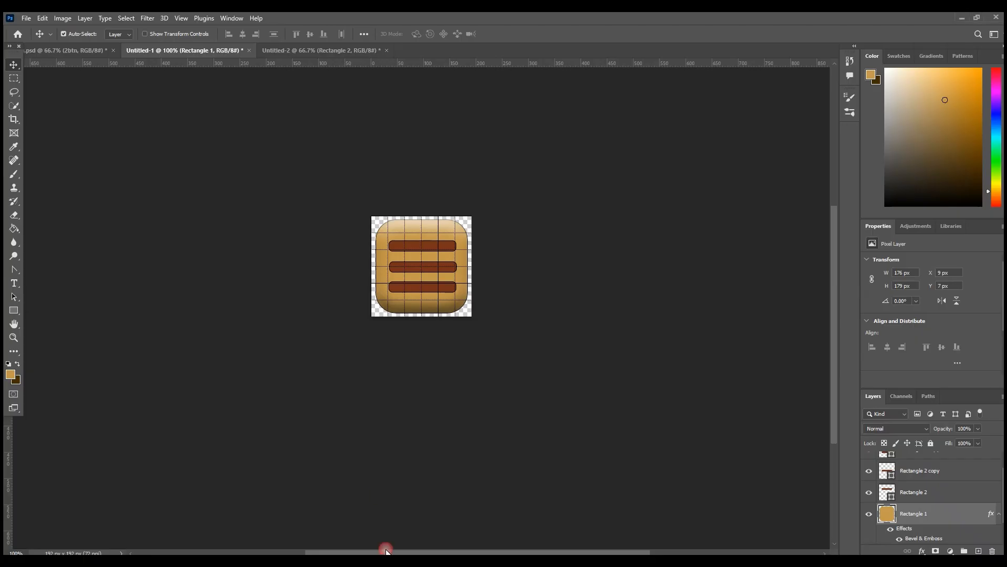
{"action": "left_click", "coordinate": [76, 57]}
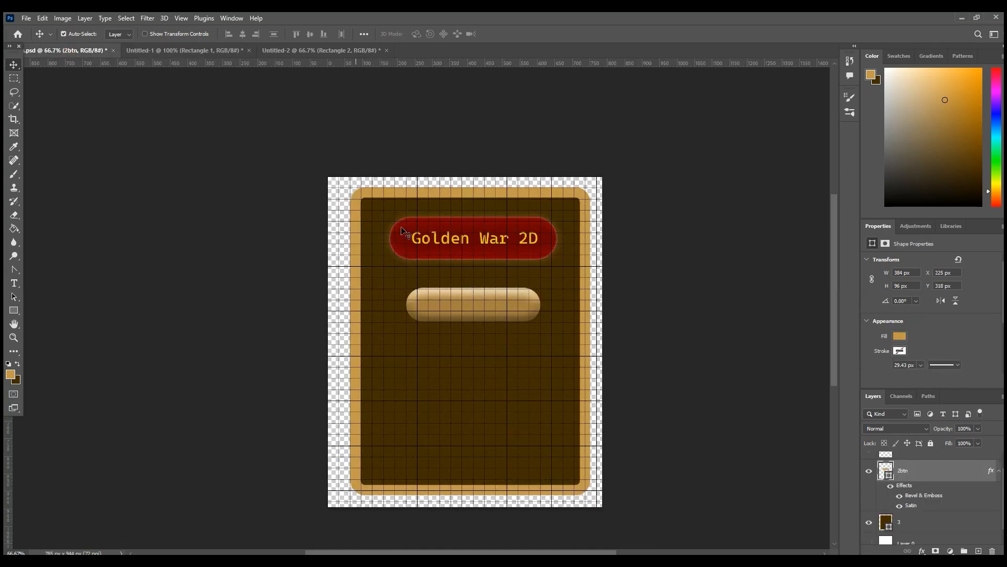
{"action": "left_click", "coordinate": [183, 52]}
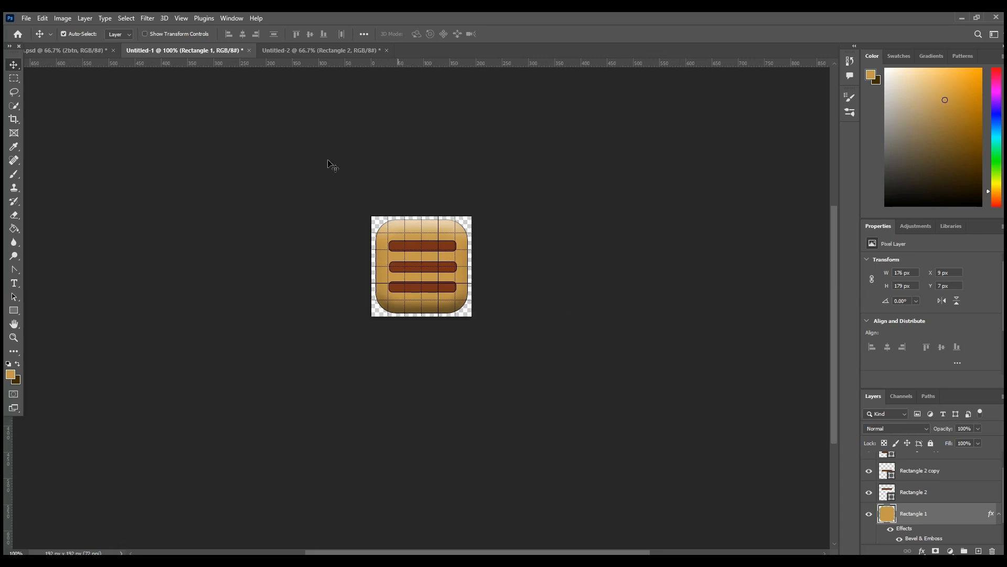
{"action": "left_click", "coordinate": [307, 50]}
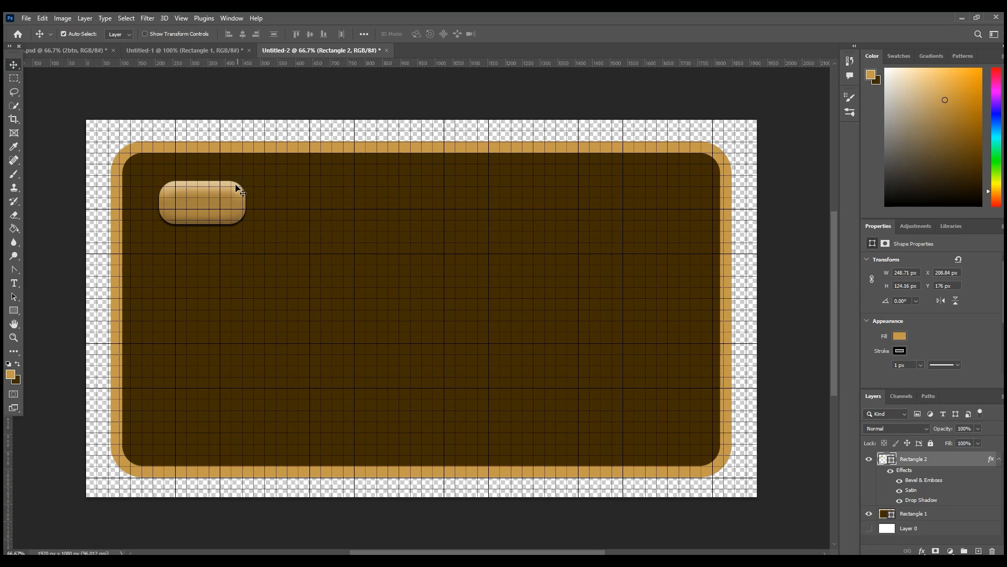
{"action": "left_click", "coordinate": [171, 52]}
{"action": "left_click", "coordinate": [310, 52]}
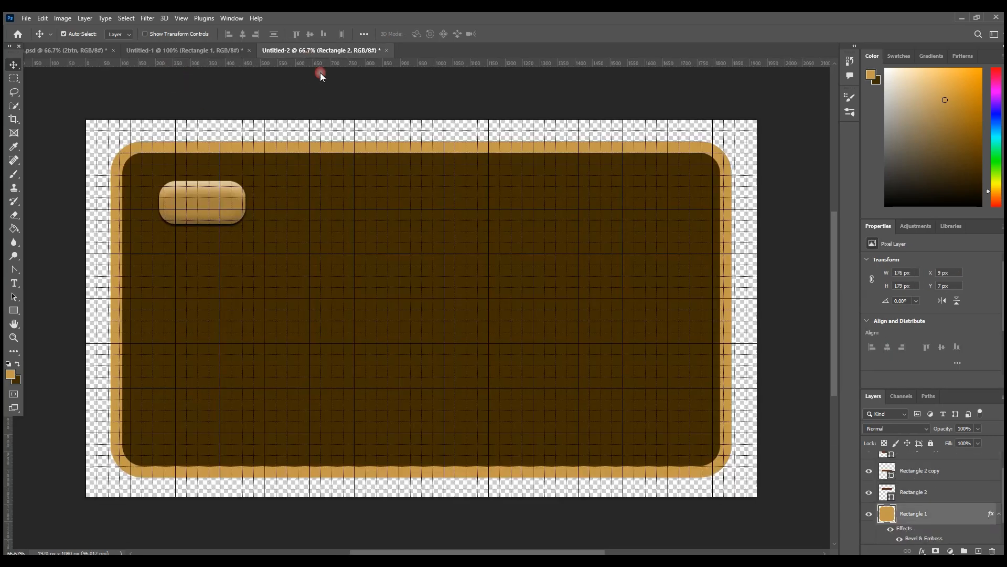
{"action": "left_click", "coordinate": [60, 51]}
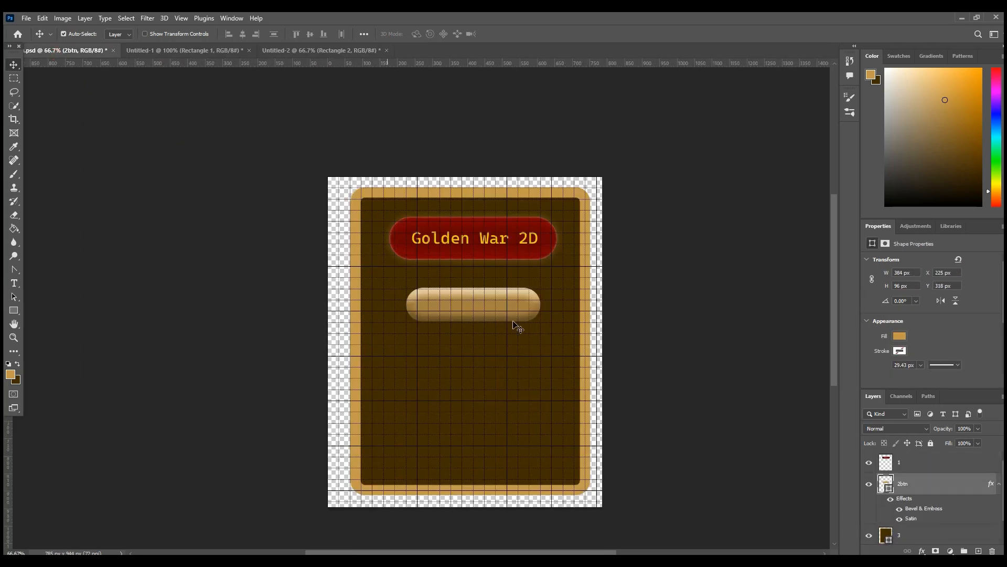
{"action": "left_click", "coordinate": [301, 50]}
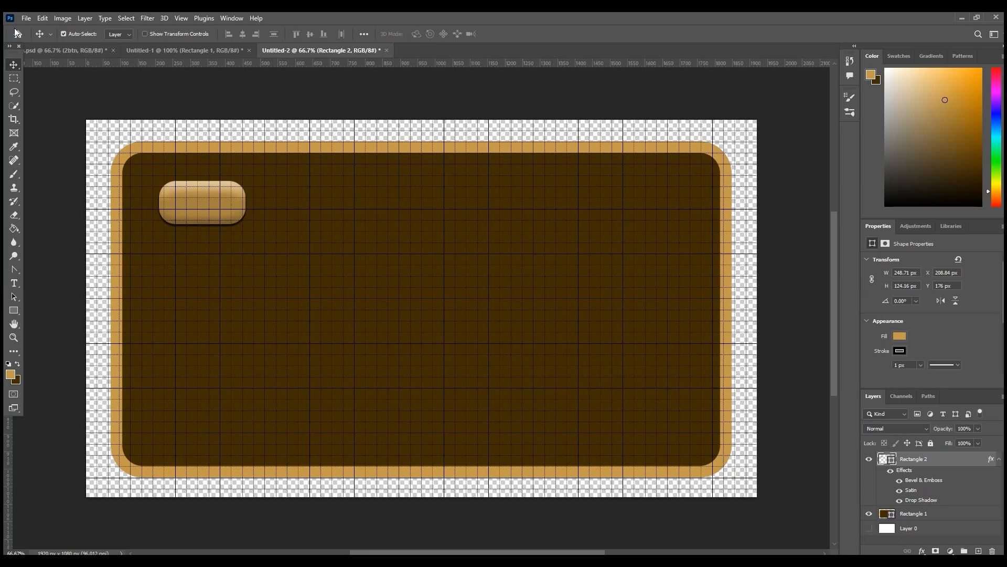
{"action": "left_click", "coordinate": [65, 51]}
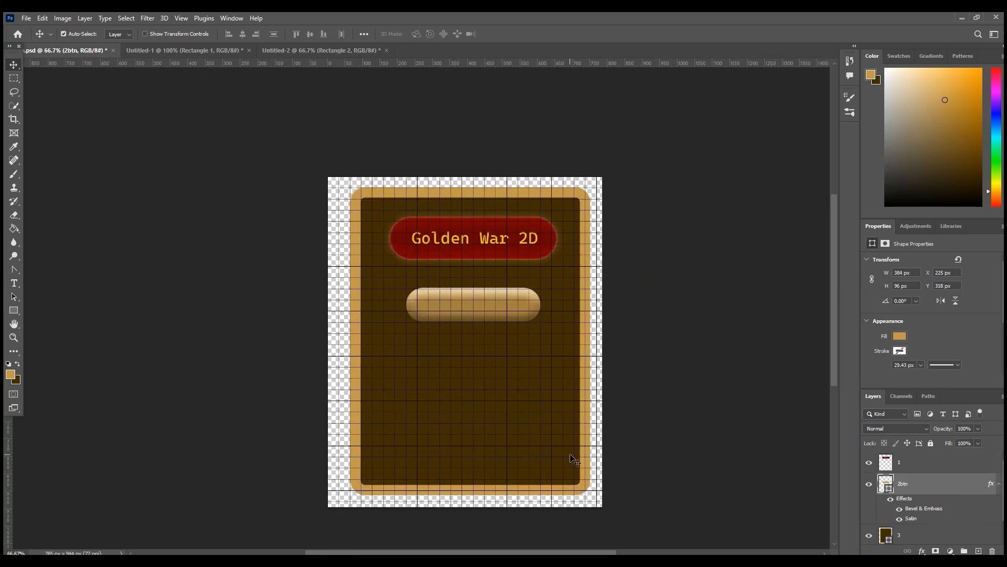
Step: Switch to Unity, review the imported sprites in Assets/Art/UI/menu and its inGameMenu folder, and preview the bgg background image
{"action": "key", "text": "alt+Tab"}
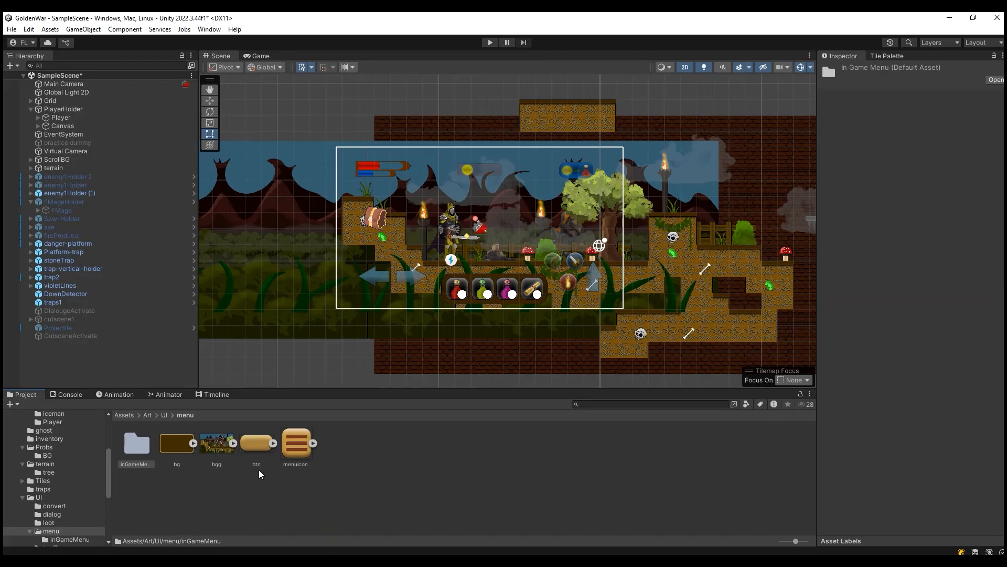
{"action": "left_click", "coordinate": [164, 416]}
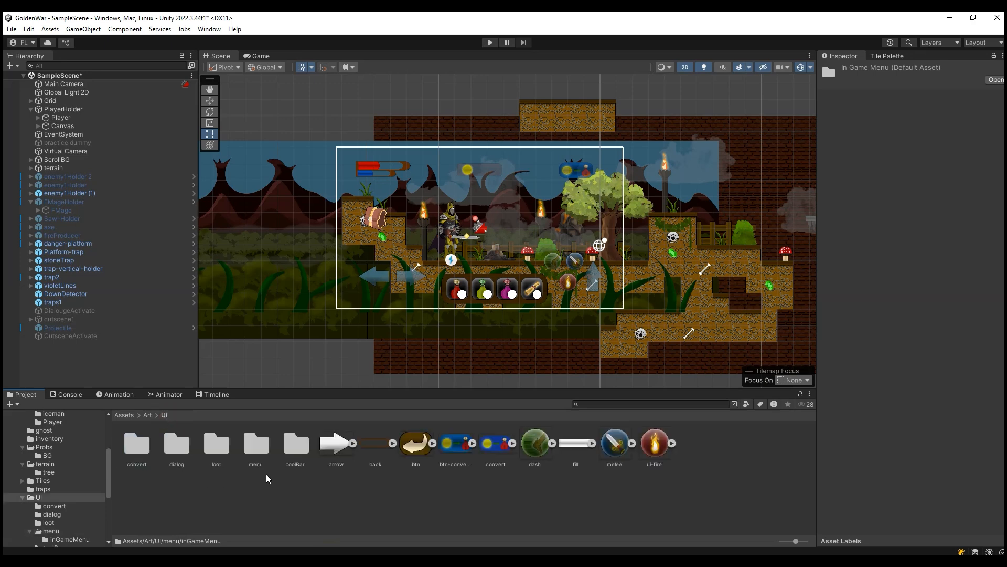
{"action": "double_click", "coordinate": [256, 445]}
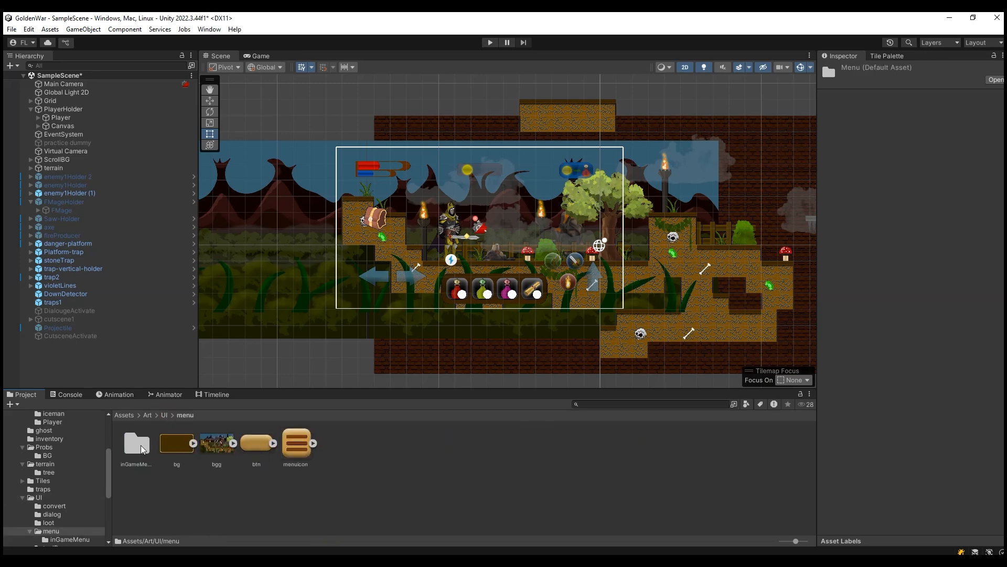
{"action": "double_click", "coordinate": [140, 444]}
{"action": "left_click", "coordinate": [185, 415]}
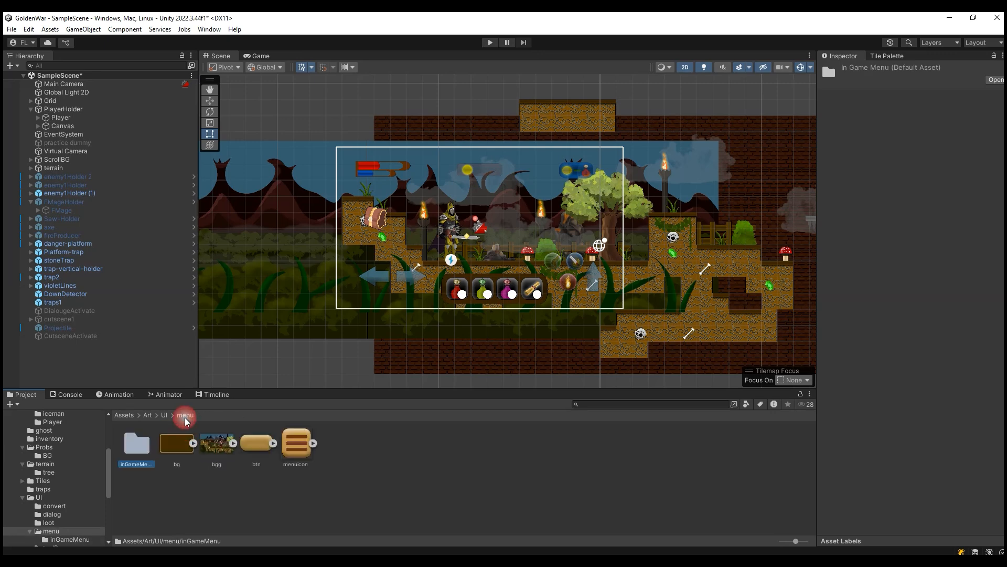
{"action": "left_click", "coordinate": [214, 447]}
{"action": "double_click", "coordinate": [219, 459]}
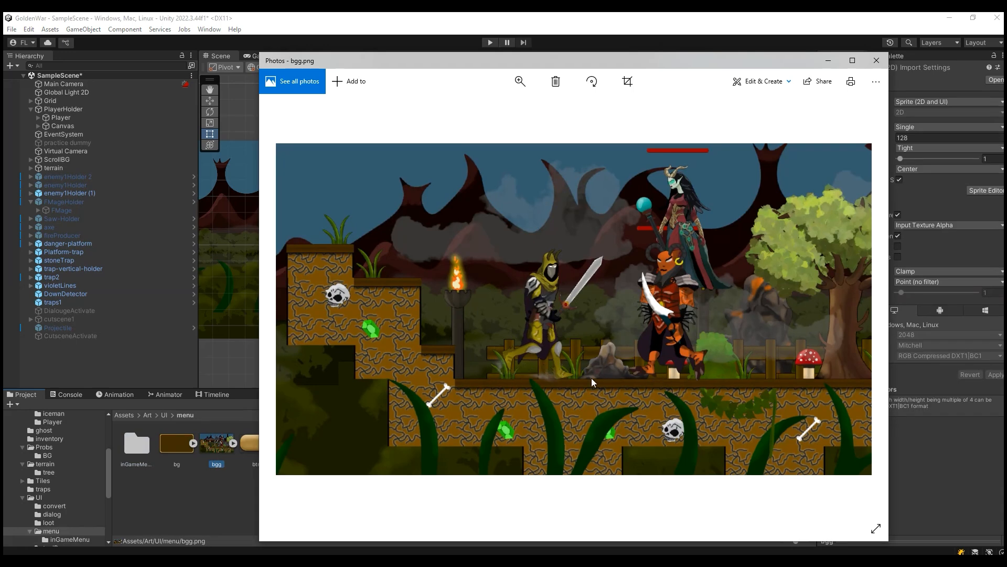
{"action": "left_click", "coordinate": [876, 61]}
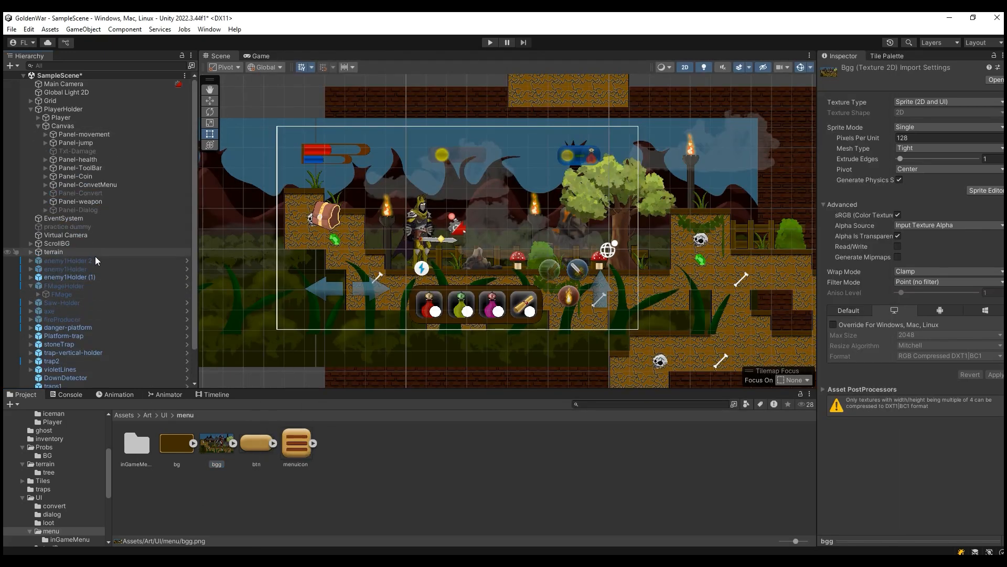
Step: Rename the SampleScene asset in the Scenes folder to 1
{"action": "scroll", "coordinate": [89, 326], "scroll_direction": "down", "scroll_amount": 2}
{"action": "scroll", "coordinate": [21, 488], "scroll_direction": "up", "scroll_amount": 3}
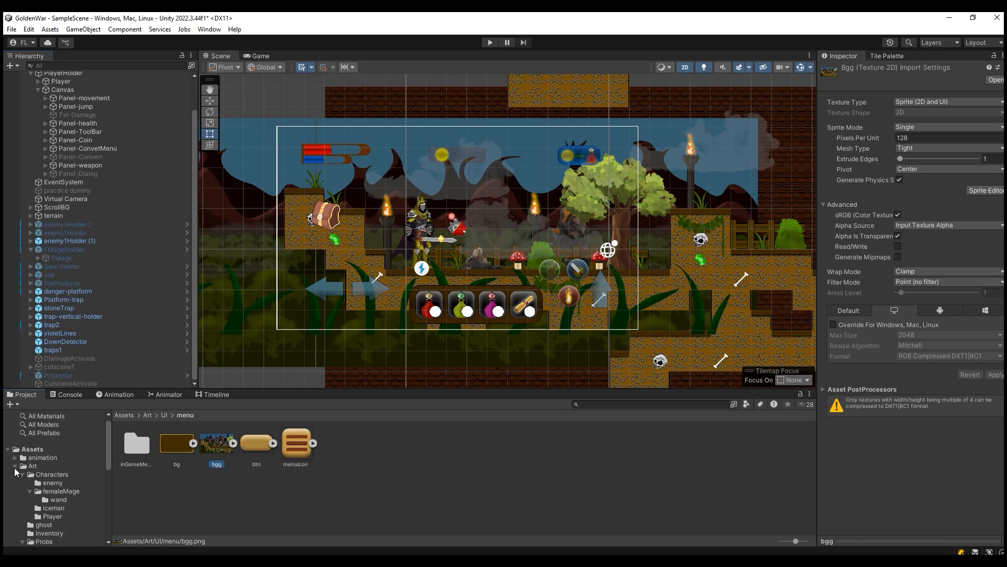
{"action": "left_click", "coordinate": [15, 465]}
{"action": "left_click", "coordinate": [46, 501]}
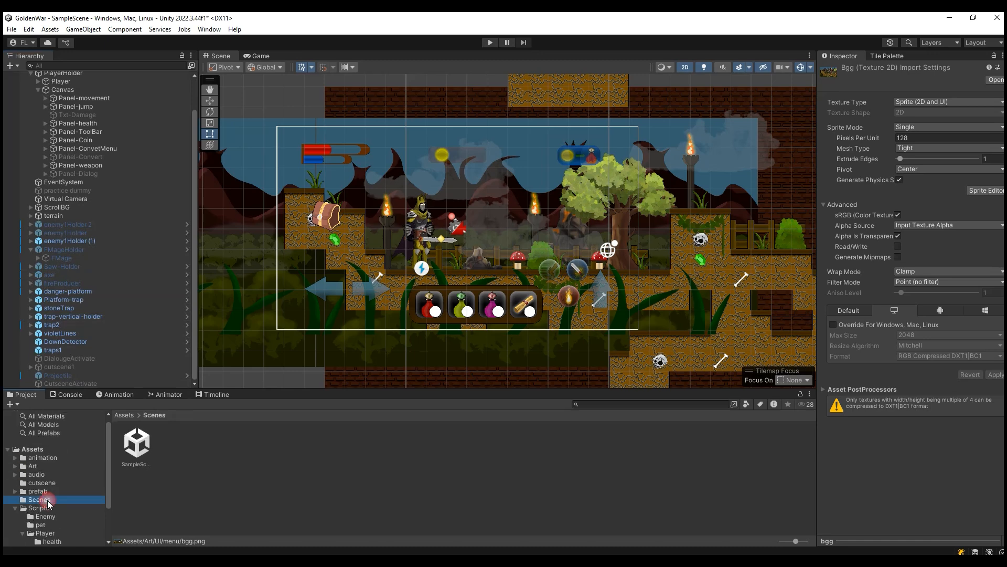
{"action": "left_click", "coordinate": [140, 467]}
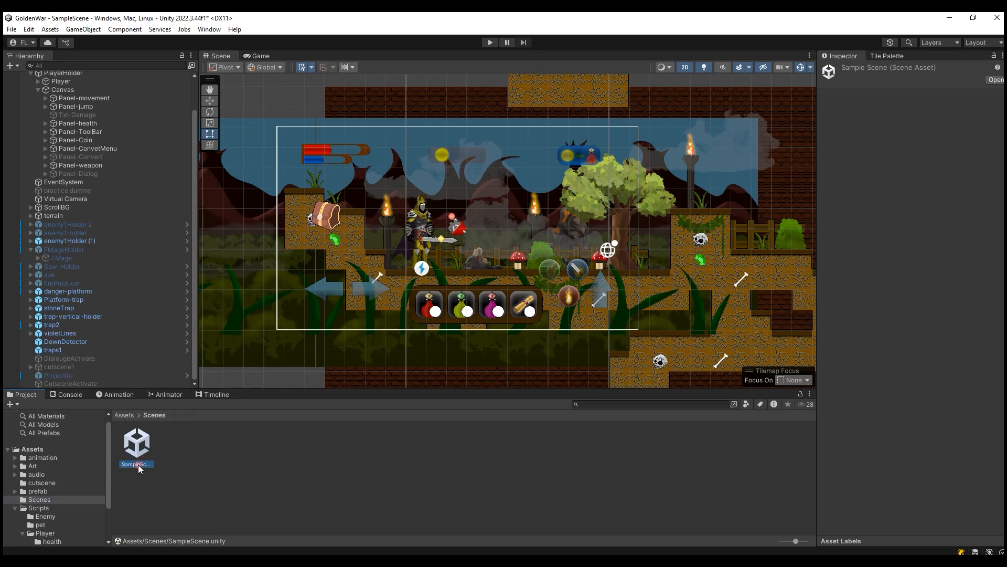
{"action": "type", "text": "1"}
{"action": "left_click", "coordinate": [192, 462]}
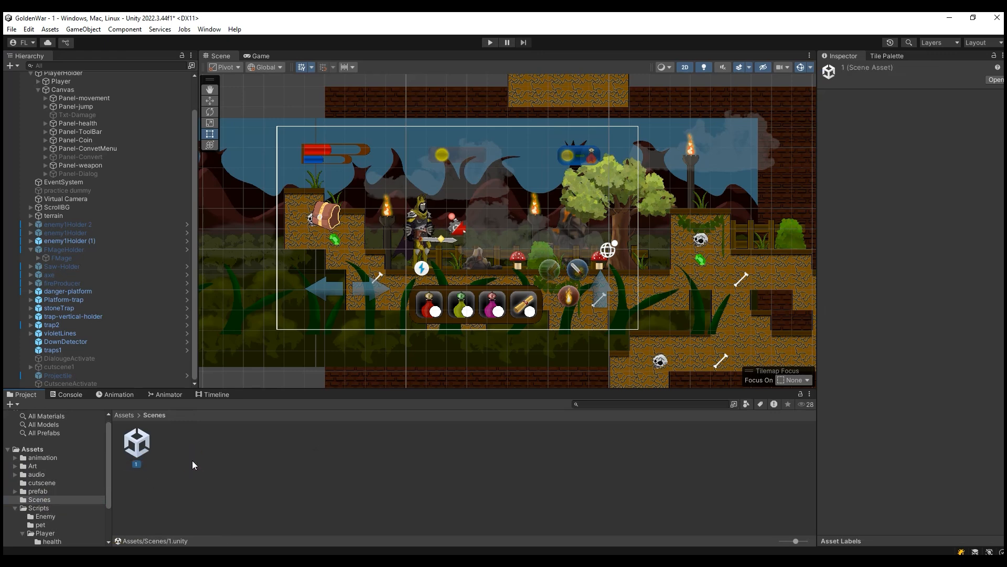
Step: Create a new scene named MainMenu in the Scenes folder
{"action": "right_click", "coordinate": [246, 473]}
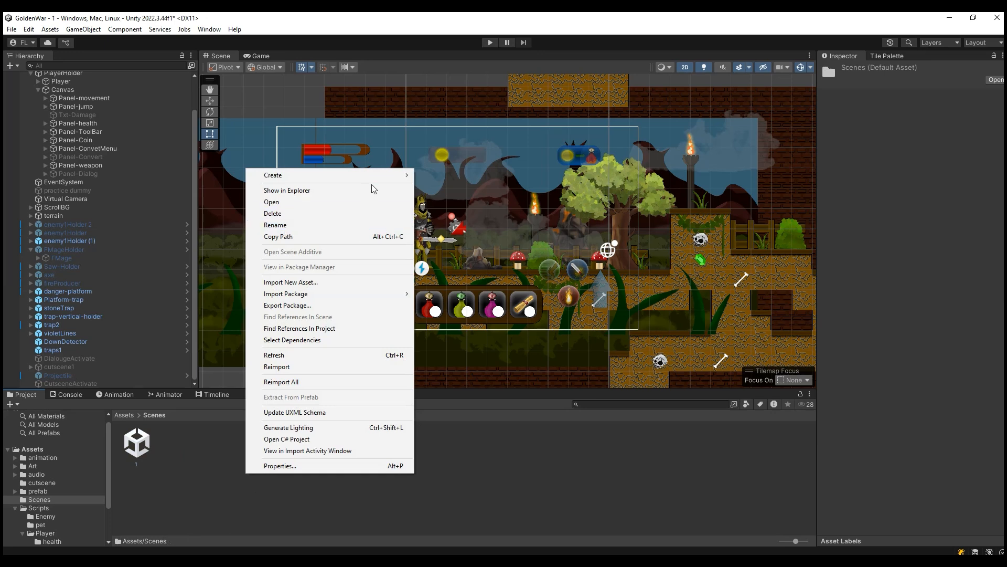
{"action": "mouse_move", "coordinate": [376, 178]}
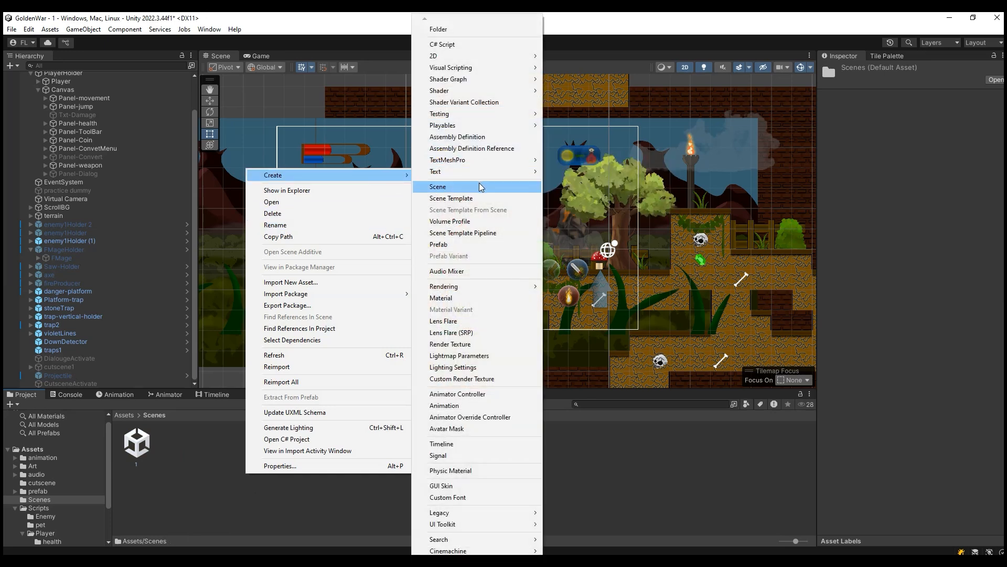
{"action": "left_click", "coordinate": [478, 185]}
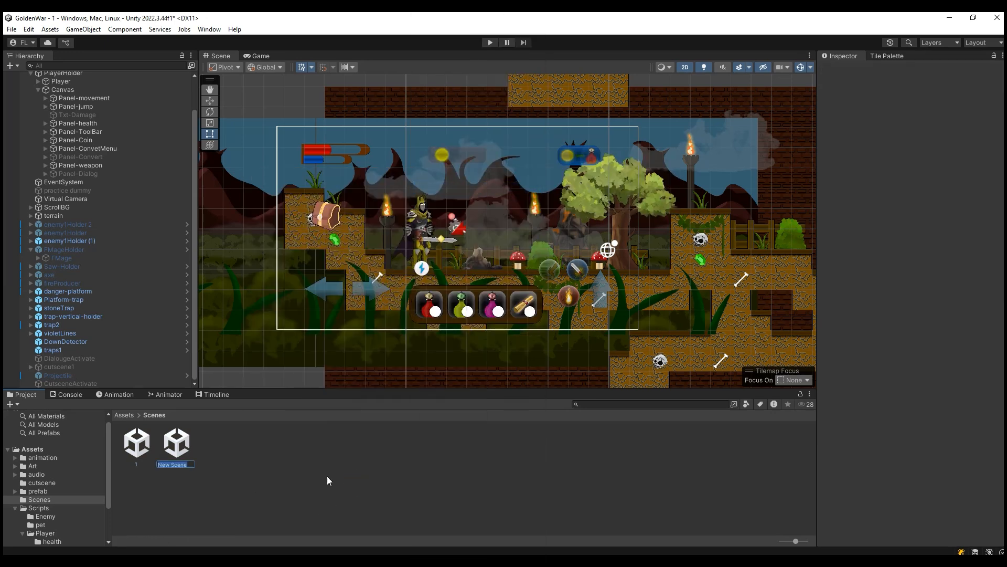
{"action": "type", "text": "MainMenu"}
{"action": "left_click", "coordinate": [317, 477]}
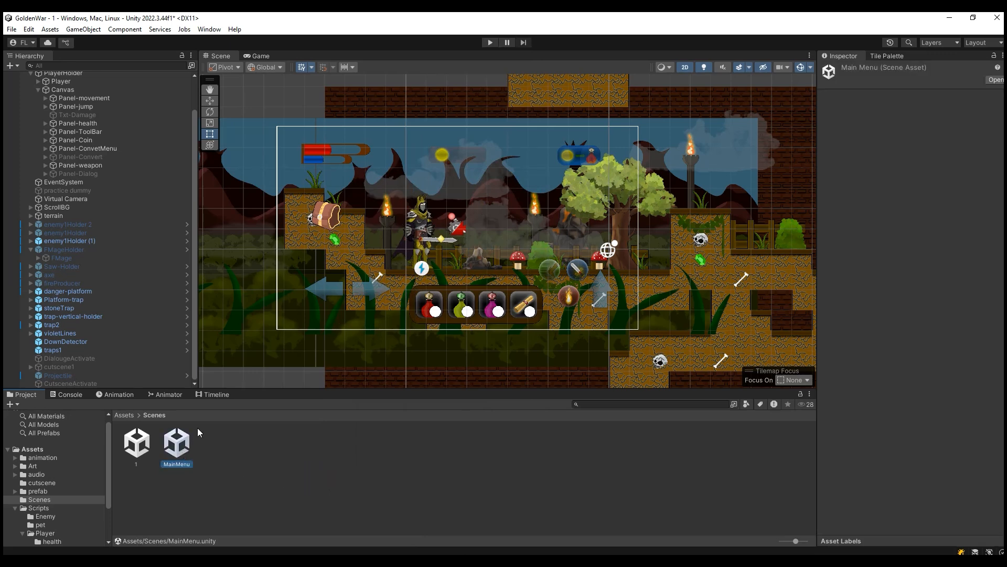
Step: Add the MainMenu scene to the build's scene list and place it above scene 1
{"action": "left_click", "coordinate": [12, 30]}
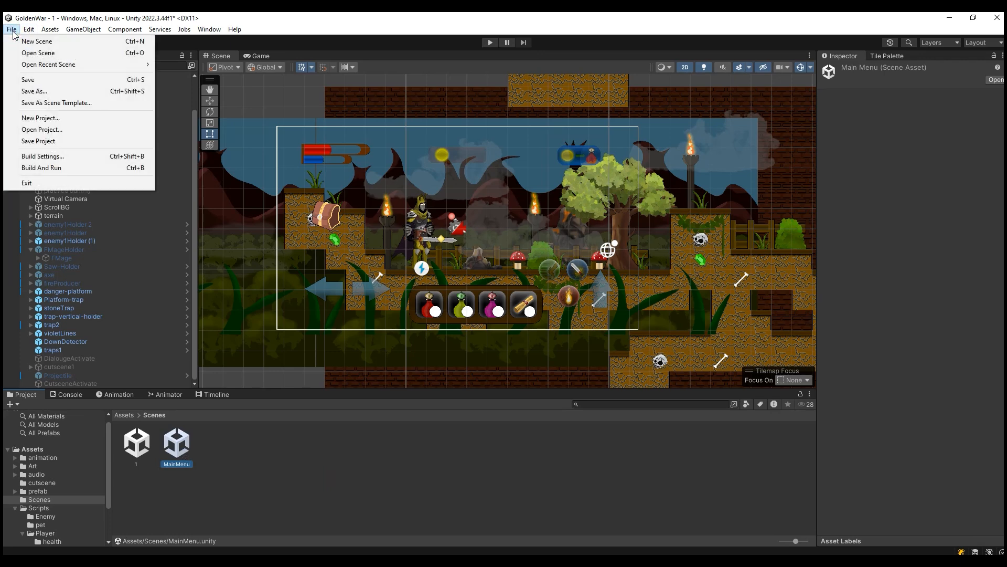
{"action": "left_click", "coordinate": [79, 156]}
{"action": "left_click_drag", "start_coordinate": [180, 452], "coordinate": [282, 158]}
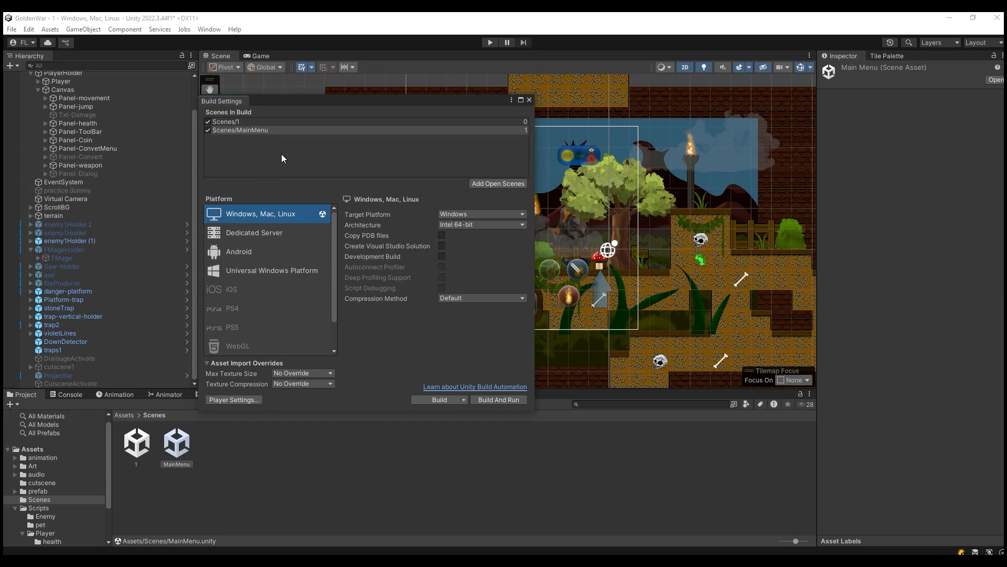
{"action": "left_click", "coordinate": [233, 132]}
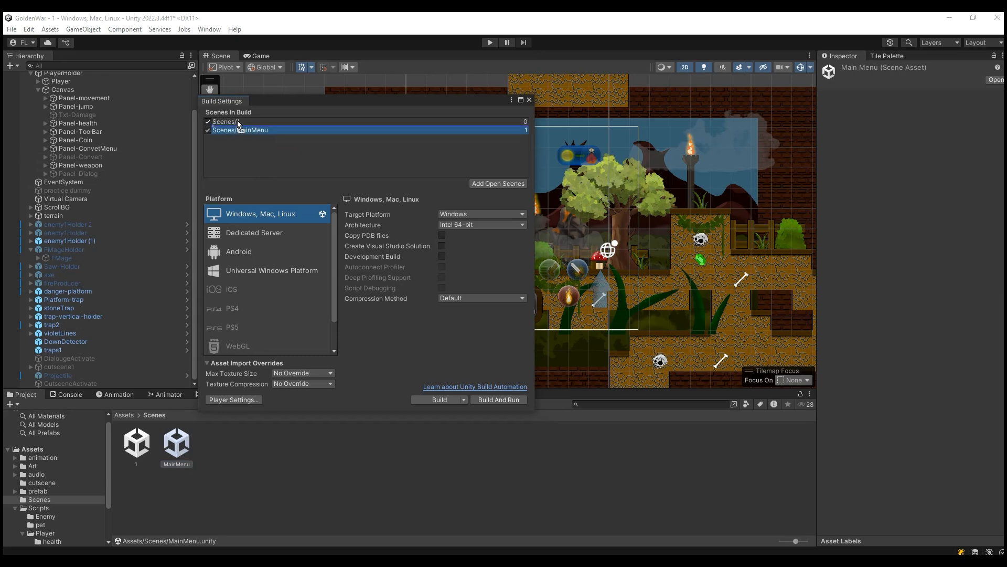
{"action": "left_click_drag", "start_coordinate": [228, 119], "coordinate": [228, 119]}
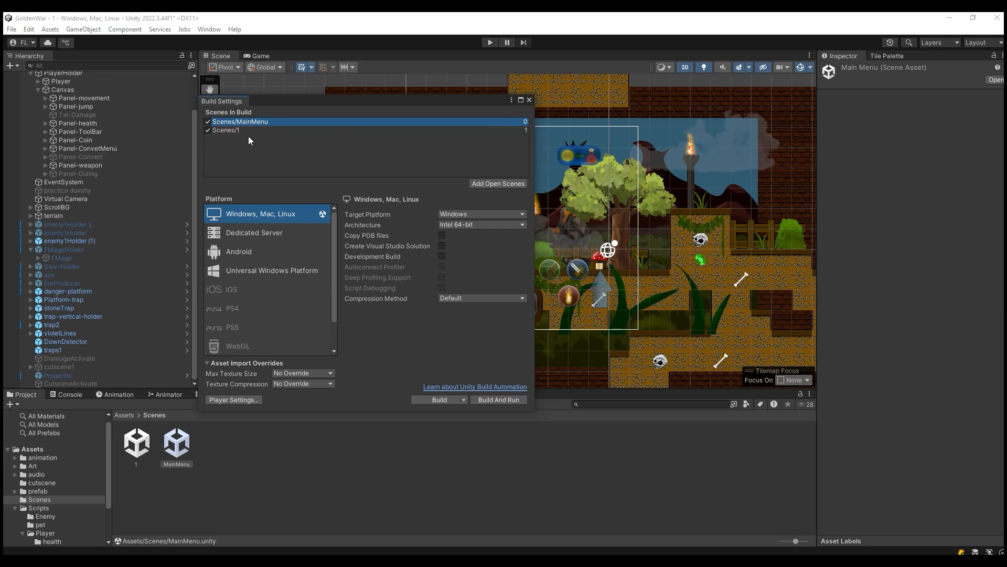
{"action": "left_click", "coordinate": [529, 100]}
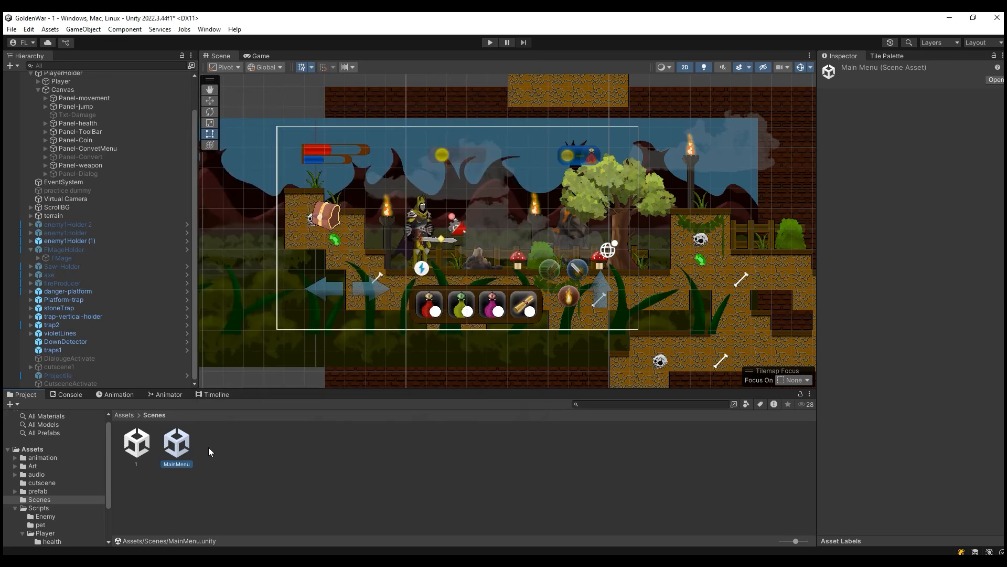
Step: Open the MainMenu scene and add a UI panel to it
{"action": "double_click", "coordinate": [186, 443]}
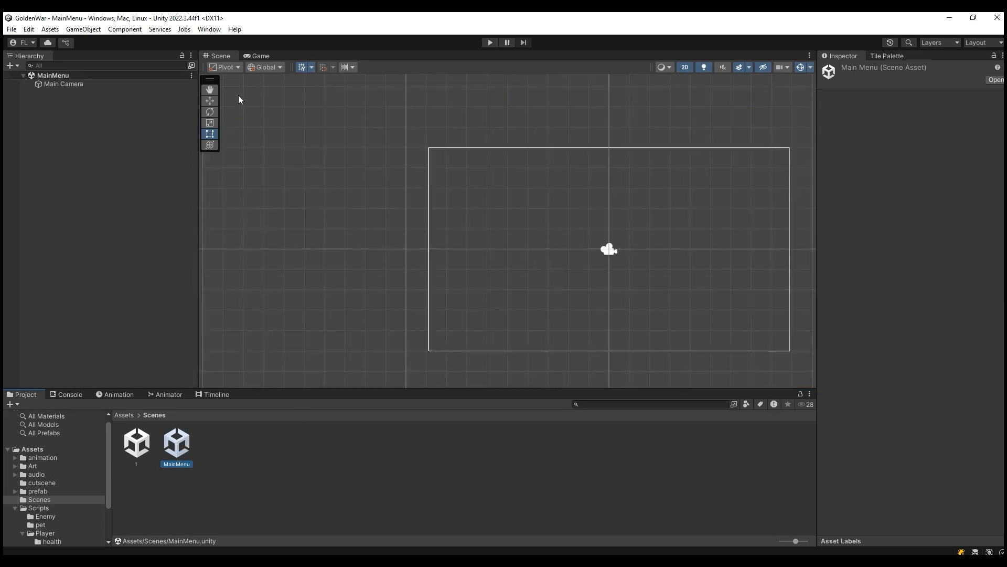
{"action": "left_click", "coordinate": [214, 90]}
{"action": "left_click_drag", "start_coordinate": [597, 173], "coordinate": [438, 166]}
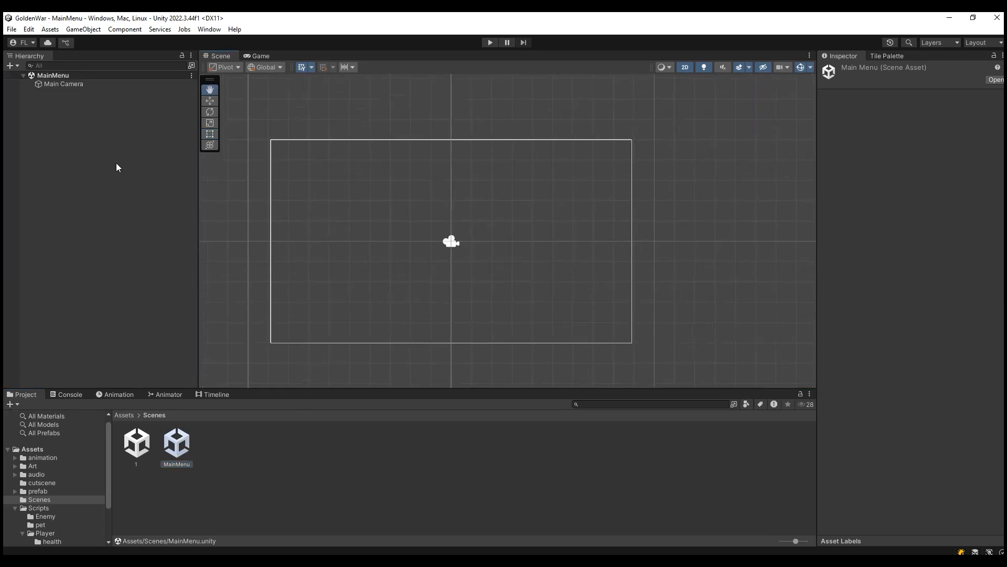
{"action": "right_click", "coordinate": [68, 117]}
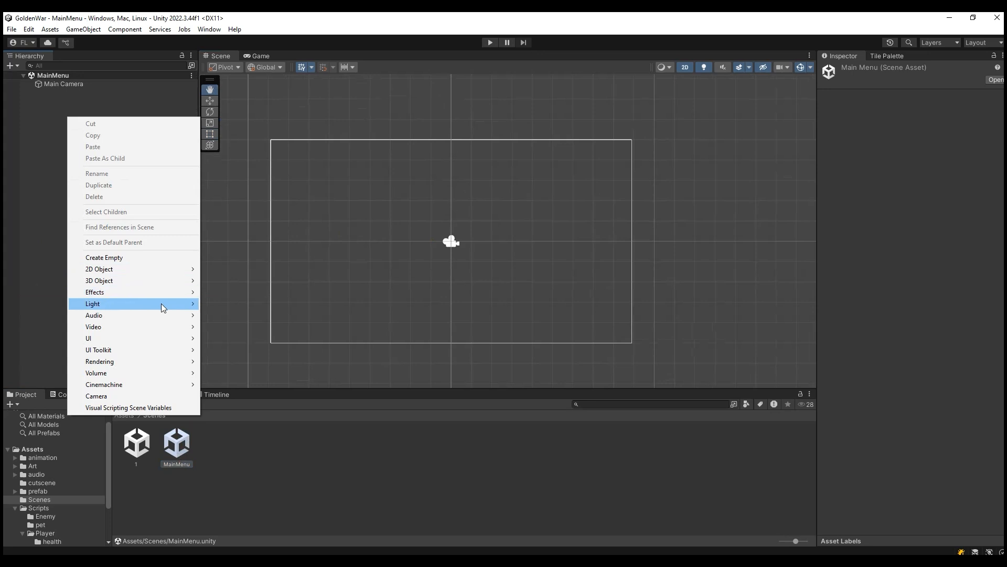
{"action": "mouse_move", "coordinate": [184, 339]}
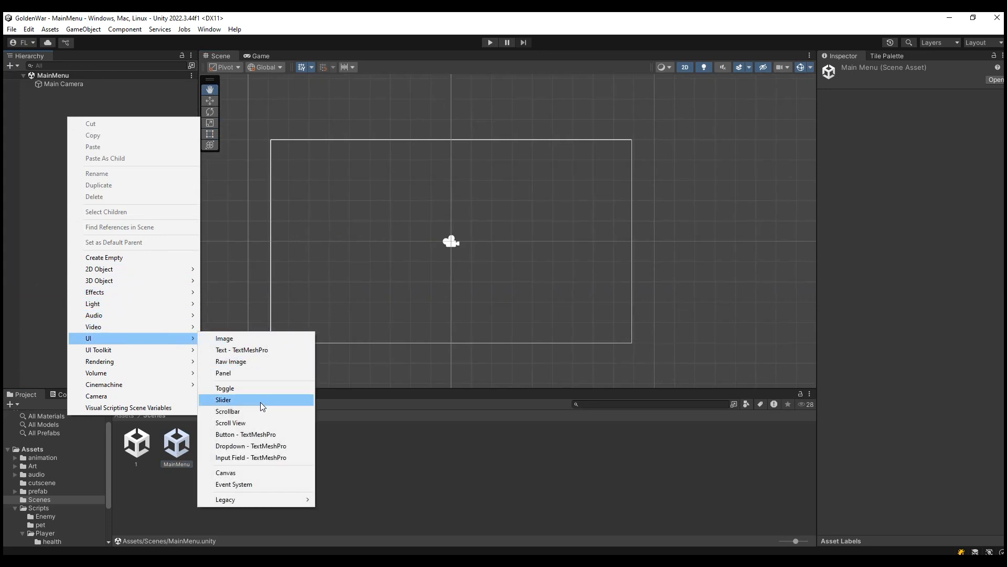
{"action": "left_click", "coordinate": [261, 372]}
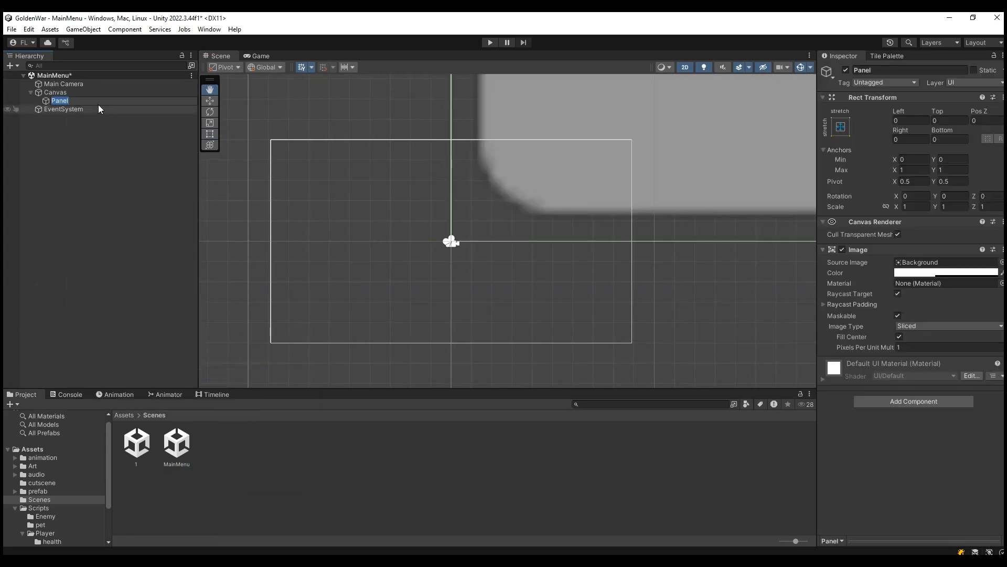
Step: Set the Canvas render mode to Screen Space - Camera and assign Main Camera as its render camera
{"action": "left_click", "coordinate": [71, 92]}
{"action": "left_click", "coordinate": [921, 245]}
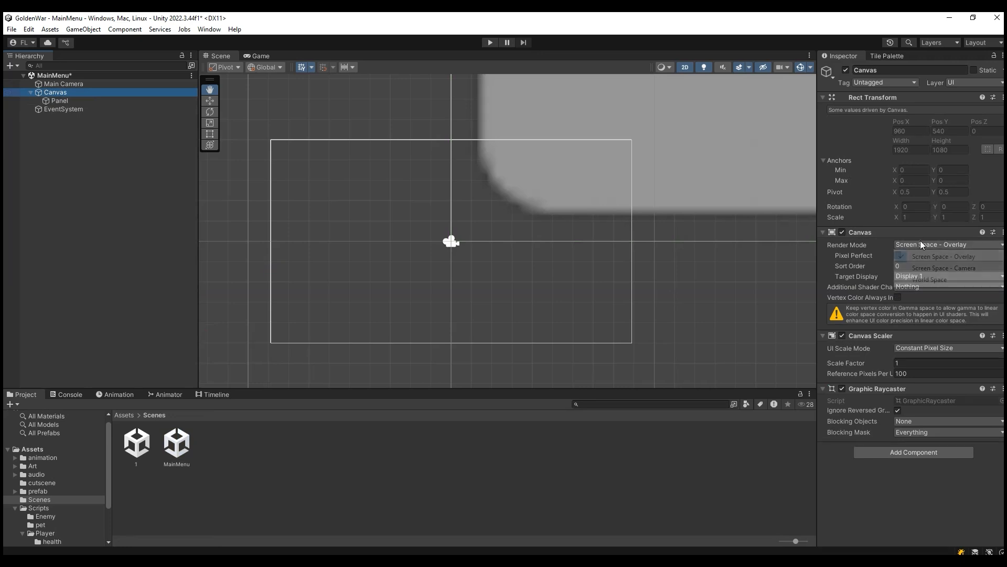
{"action": "left_click", "coordinate": [968, 268]}
{"action": "left_click_drag", "start_coordinate": [62, 84], "coordinate": [919, 265]}
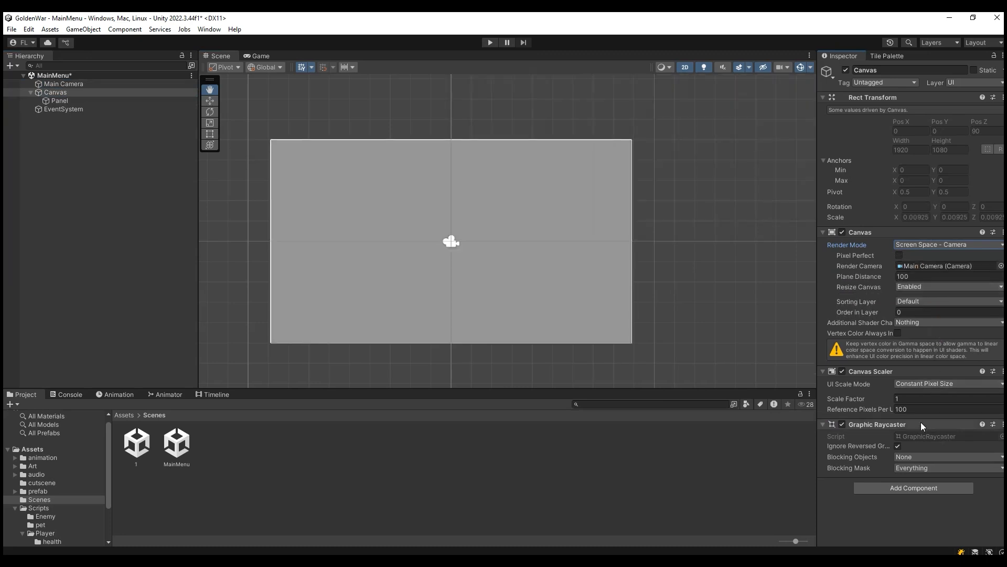
Step: Set the Canvas Scaler to Scale With Screen Size with a 1920 x 1080 reference resolution and match 0.5, and check the game view
{"action": "left_click", "coordinate": [942, 384]}
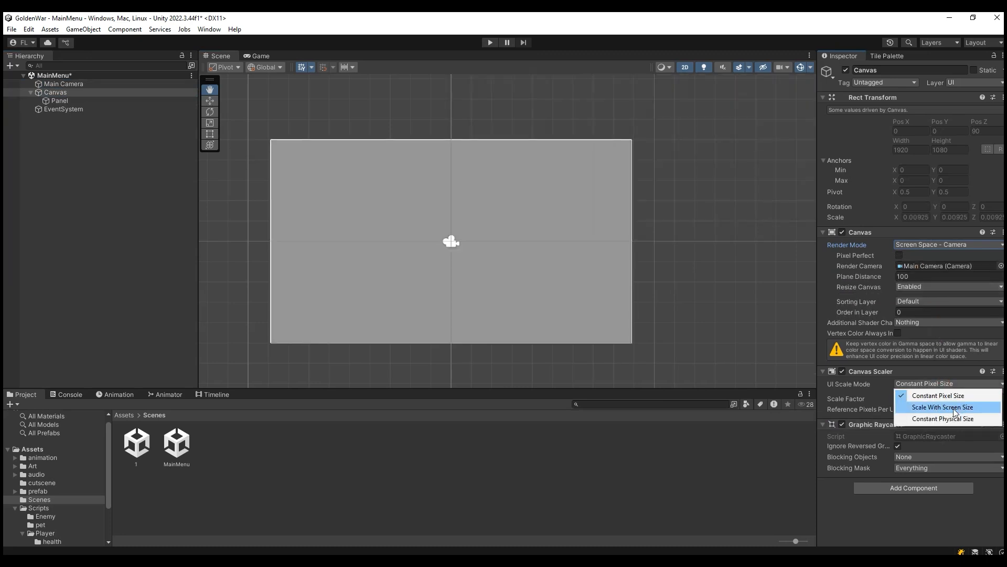
{"action": "left_click", "coordinate": [954, 408]}
{"action": "left_click", "coordinate": [912, 398]}
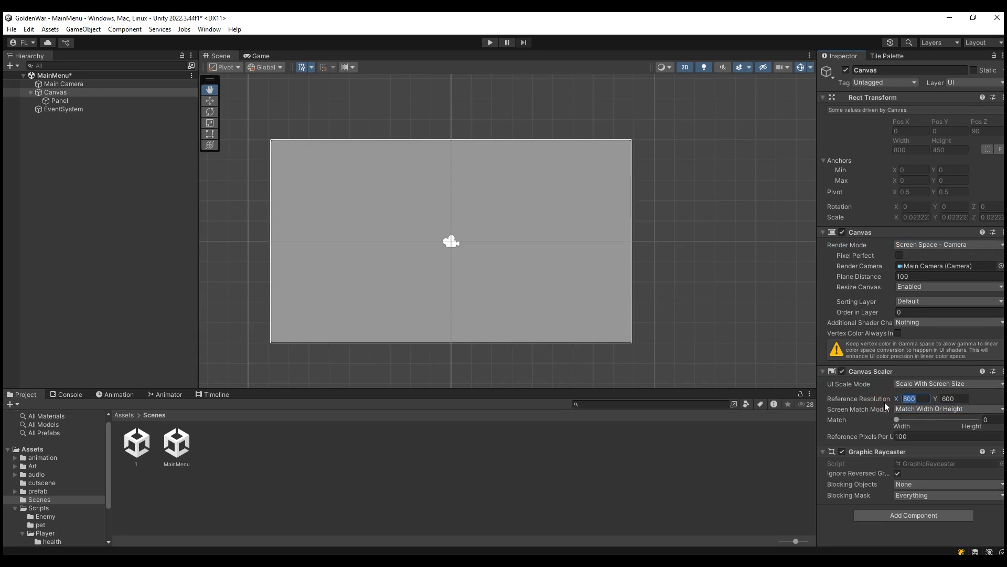
{"action": "type", "text": "1920"}
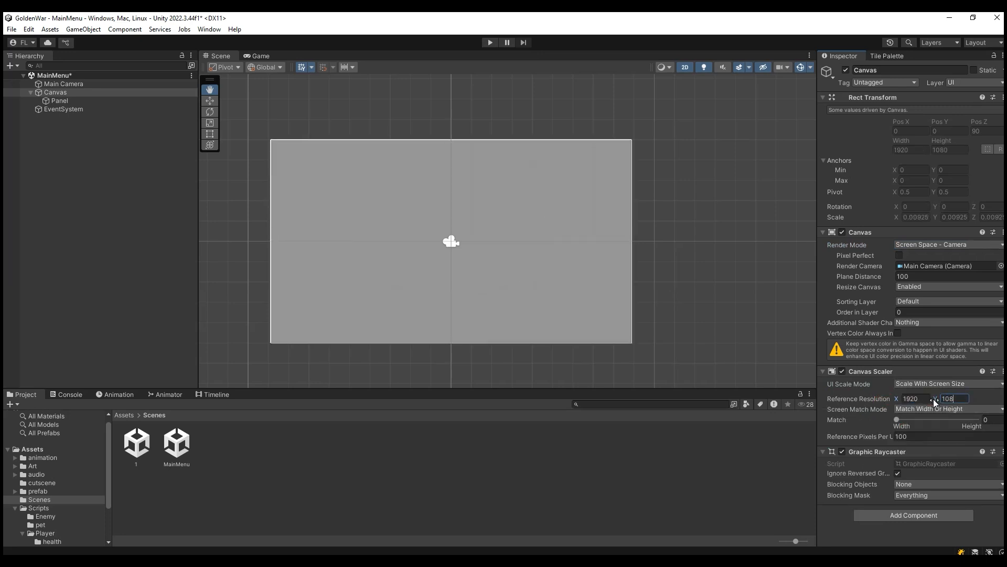
{"action": "left_click_drag", "start_coordinate": [993, 419], "coordinate": [975, 420]}
{"action": "type", "text": "0.5"}
{"action": "left_click", "coordinate": [262, 56]}
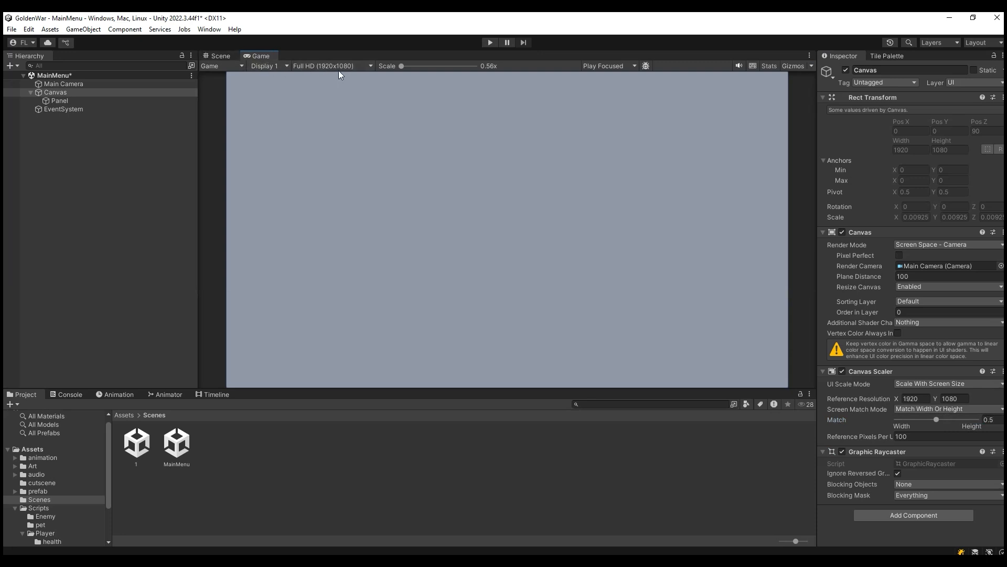
{"action": "left_click", "coordinate": [221, 56]}
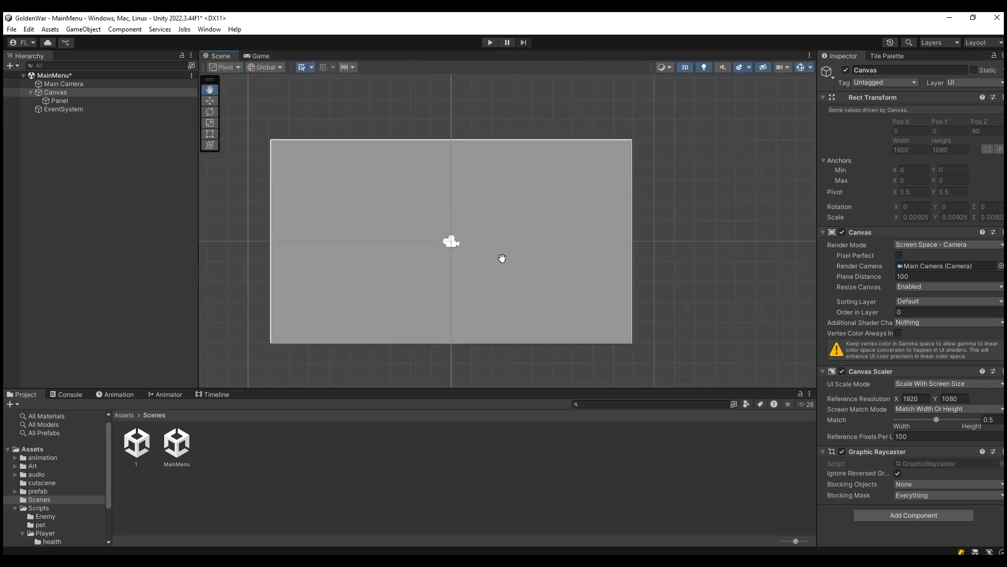
Step: Change the panel's image color to fully opaque black (000000)
{"action": "left_click", "coordinate": [57, 100]}
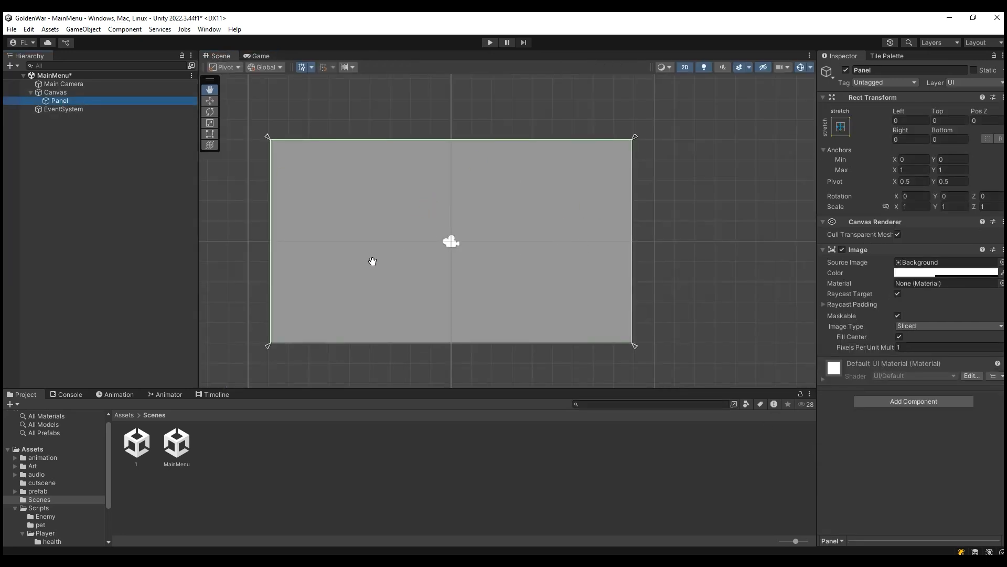
{"action": "scroll", "coordinate": [373, 262], "scroll_direction": "up", "scroll_amount": 1}
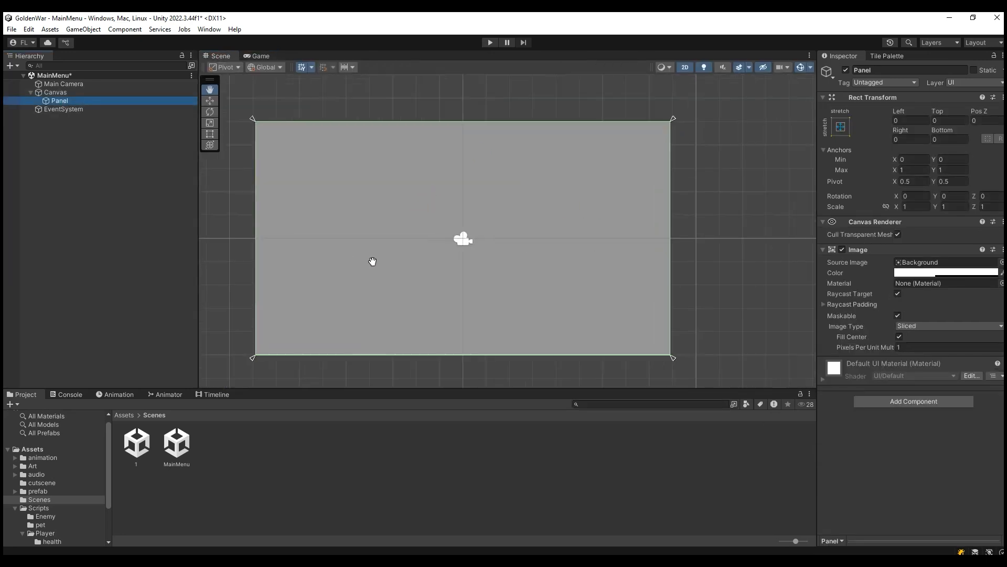
{"action": "left_click", "coordinate": [929, 272]}
{"action": "left_click_drag", "start_coordinate": [940, 344], "coordinate": [895, 400]}
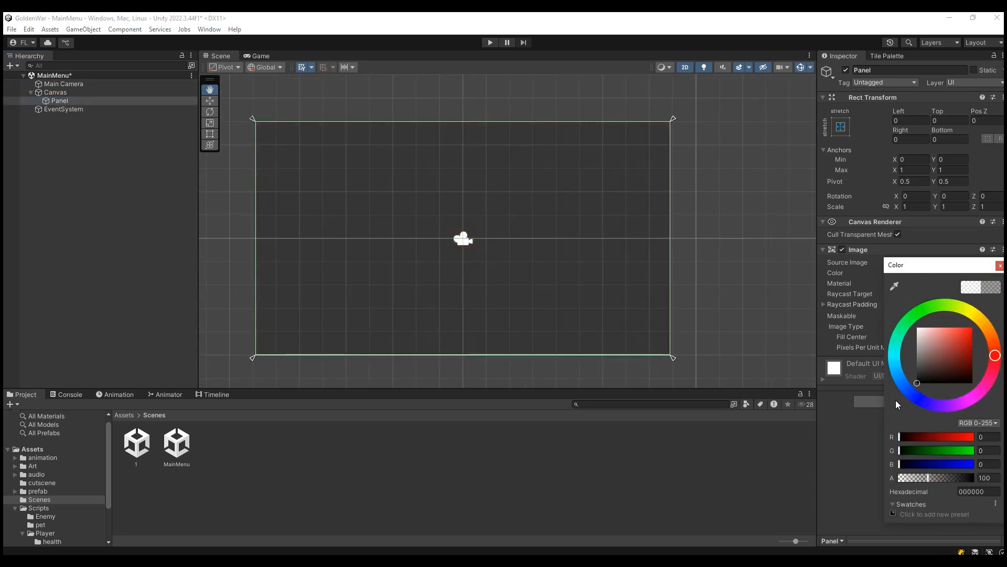
{"action": "left_click_drag", "start_coordinate": [921, 476], "coordinate": [981, 478]}
{"action": "left_click", "coordinate": [1000, 264]}
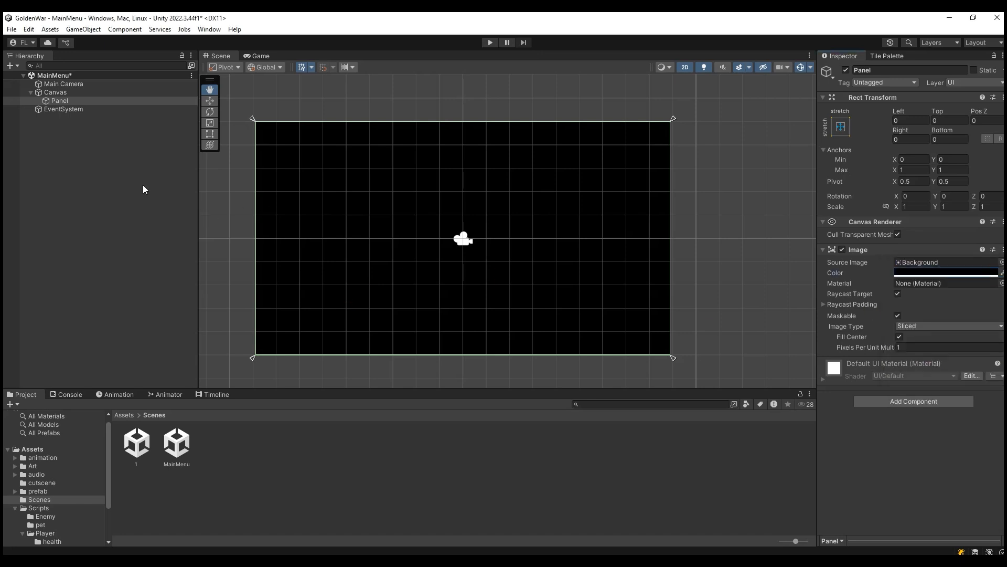
Step: Scale the panel uniformly to about 1.27 so that it extends past the canvas on all sides
{"action": "left_click", "coordinate": [79, 148]}
{"action": "left_click", "coordinate": [78, 103]}
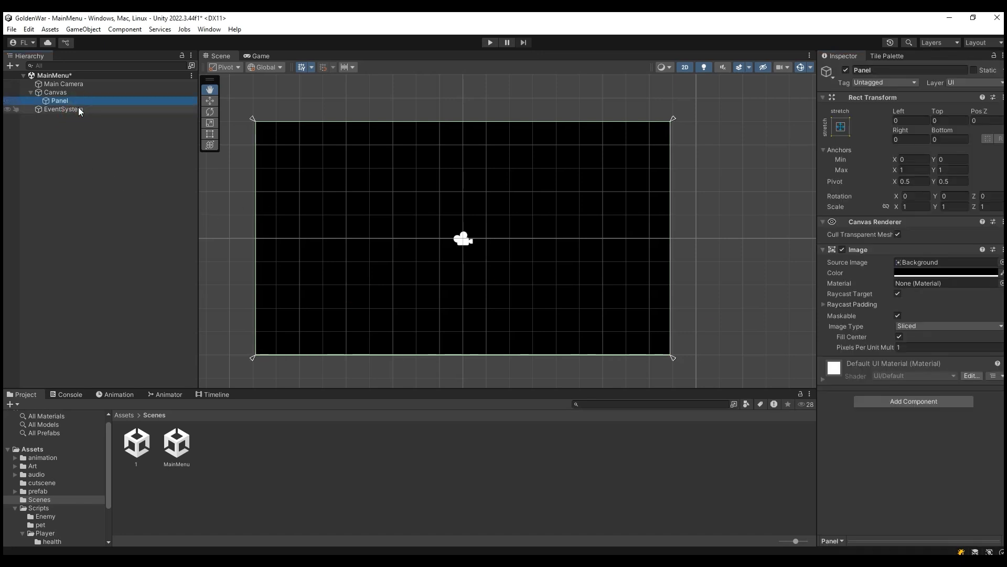
{"action": "left_click", "coordinate": [77, 92]}
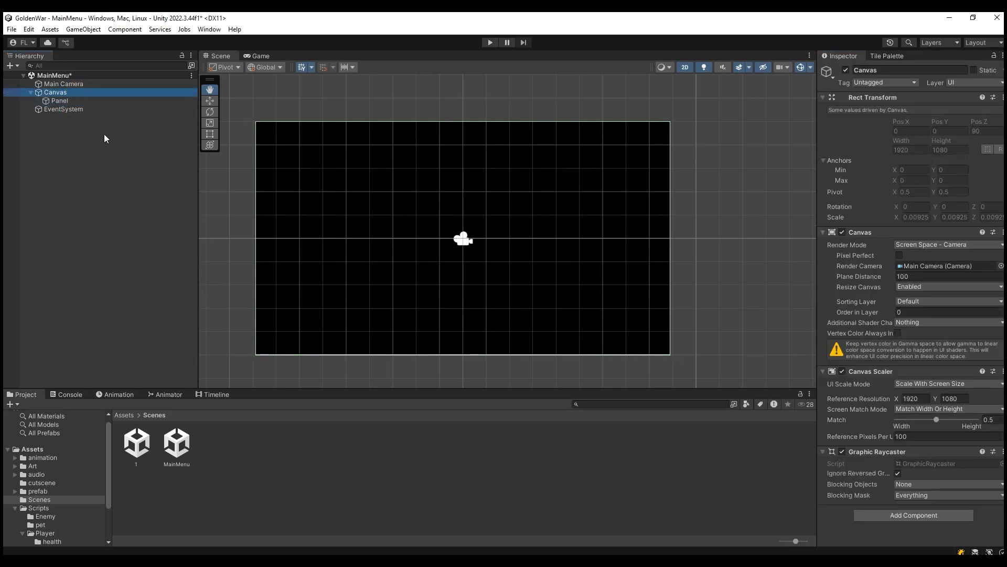
{"action": "left_click", "coordinate": [75, 107]}
{"action": "left_click", "coordinate": [75, 101]}
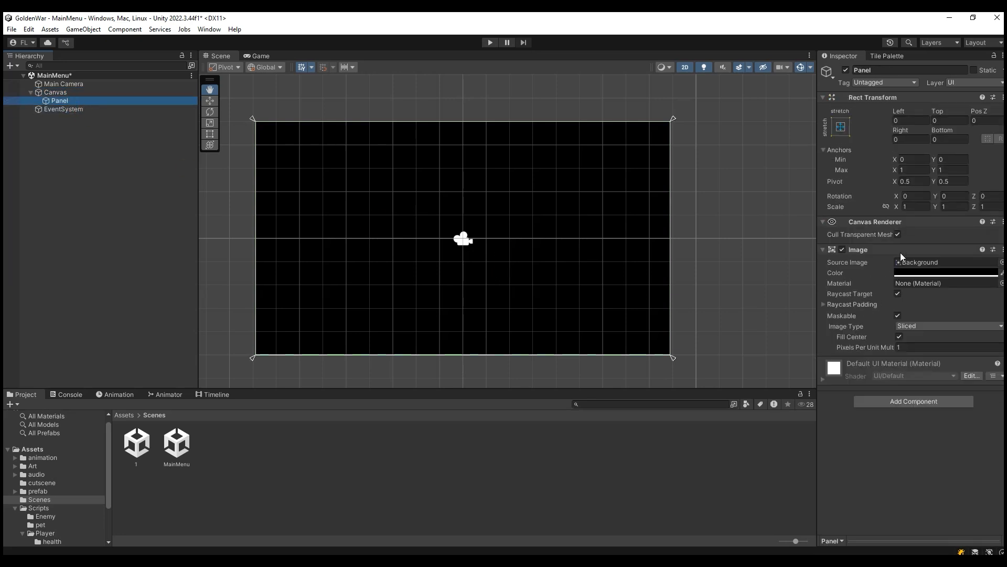
{"action": "left_click", "coordinate": [209, 123]}
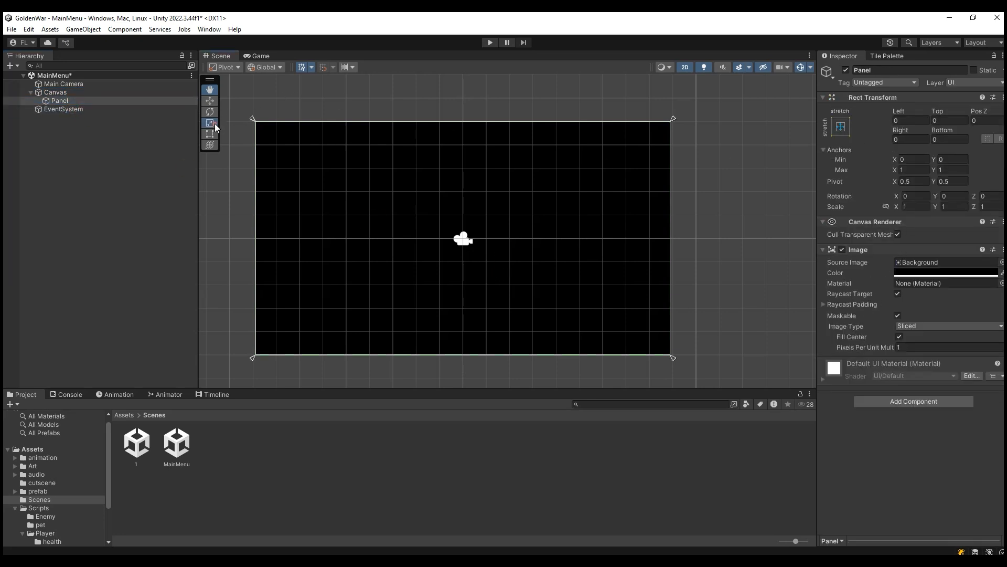
{"action": "left_click_drag", "start_coordinate": [464, 242], "coordinate": [513, 284]}
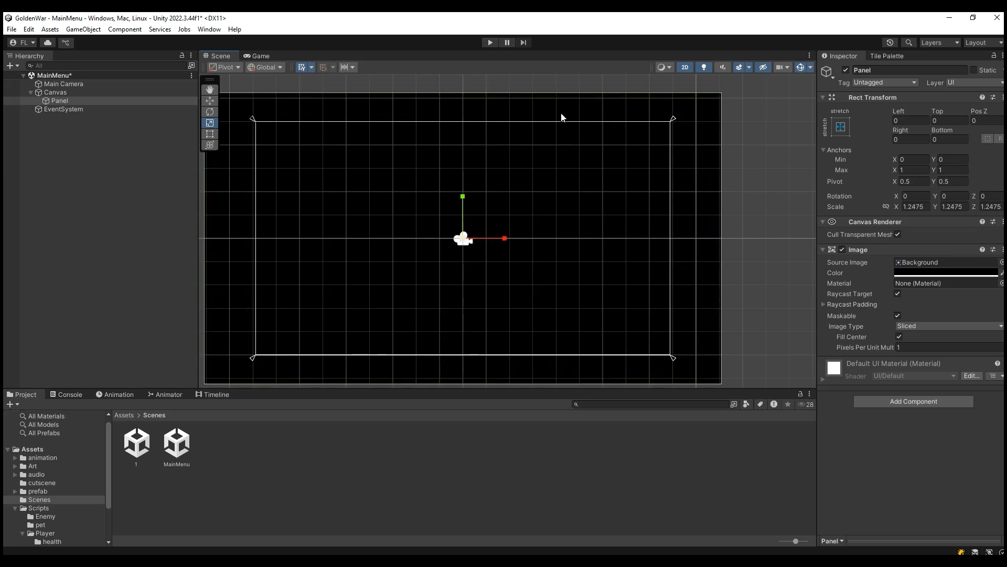
{"action": "scroll", "coordinate": [705, 291], "scroll_direction": "down", "scroll_amount": 4}
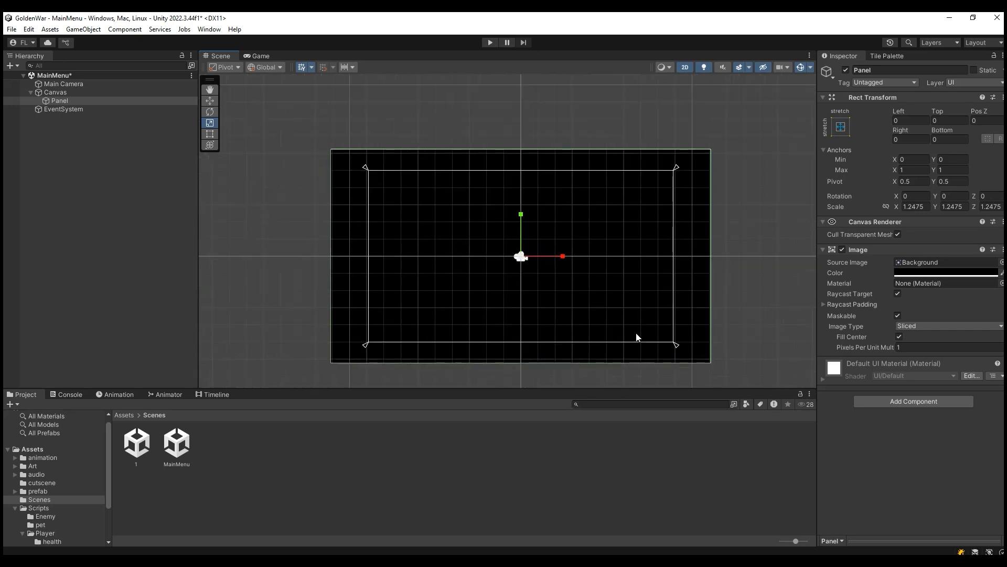
{"action": "scroll", "coordinate": [624, 344], "scroll_direction": "up", "scroll_amount": 2}
{"action": "left_click_drag", "start_coordinate": [506, 244], "coordinate": [487, 240]}
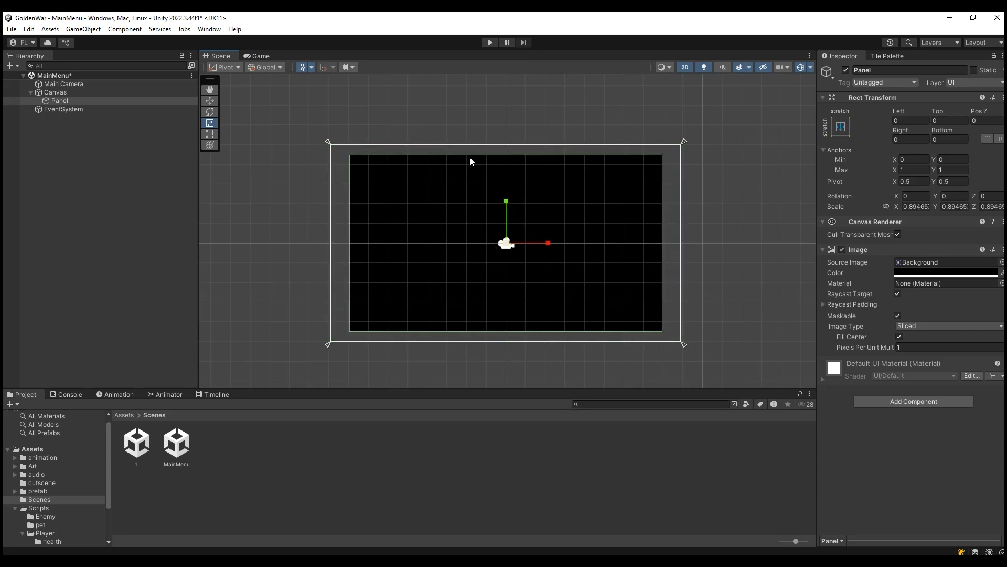
{"action": "left_click_drag", "start_coordinate": [506, 245], "coordinate": [534, 248]}
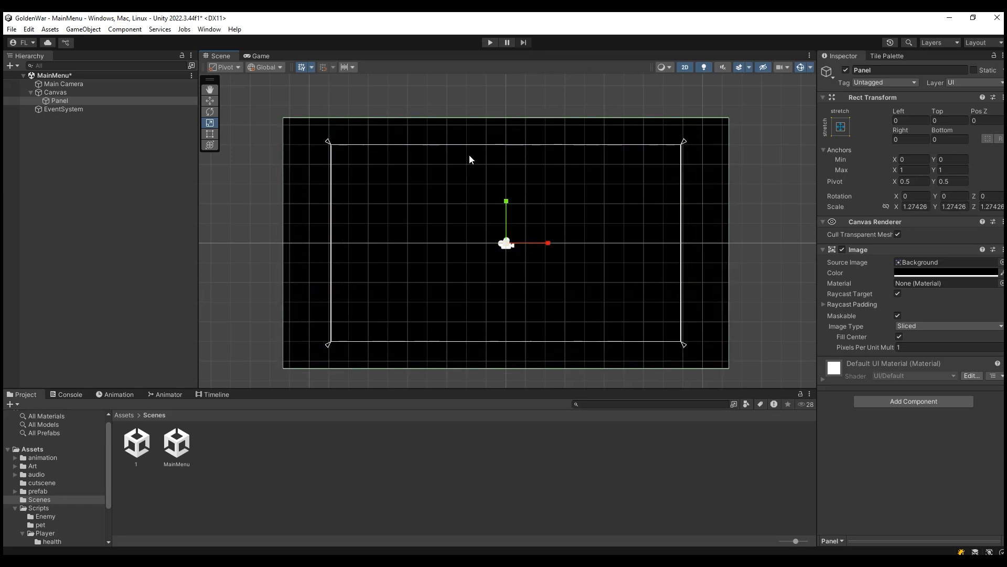
{"action": "scroll", "coordinate": [454, 286], "scroll_direction": "up", "scroll_amount": 1}
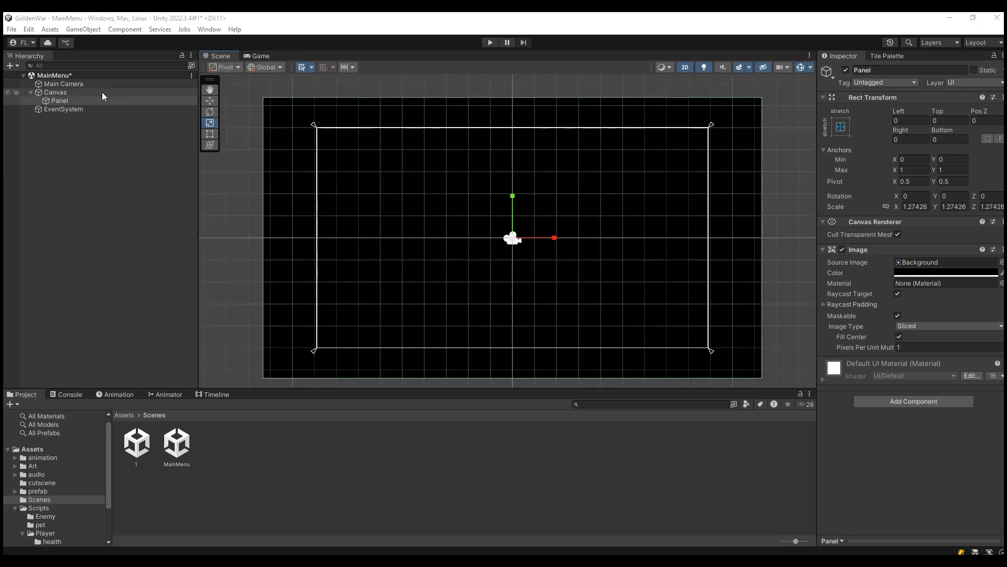
Step: Add a UI image as a child of the panel and name it bg
{"action": "right_click", "coordinate": [77, 100]}
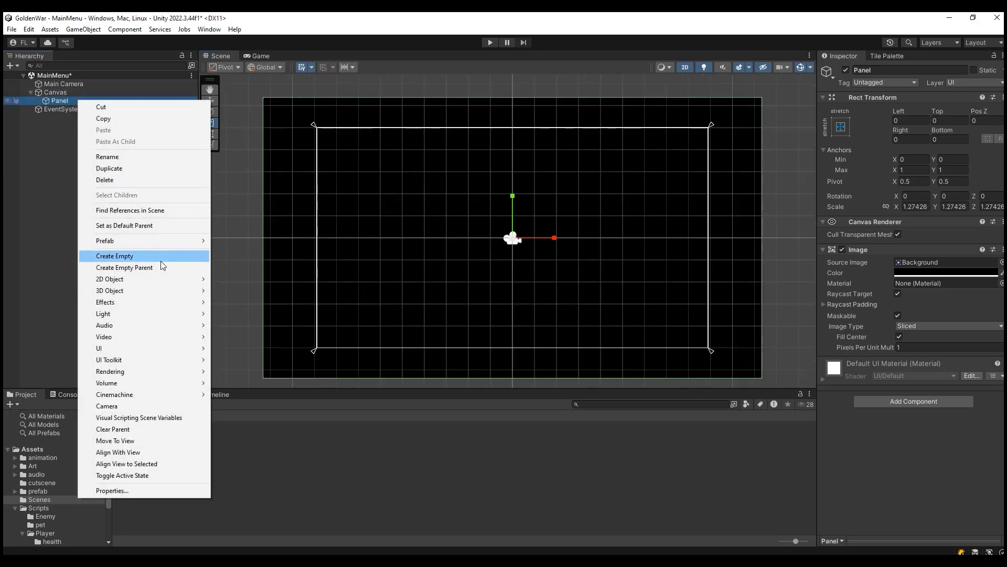
{"action": "mouse_move", "coordinate": [181, 348]}
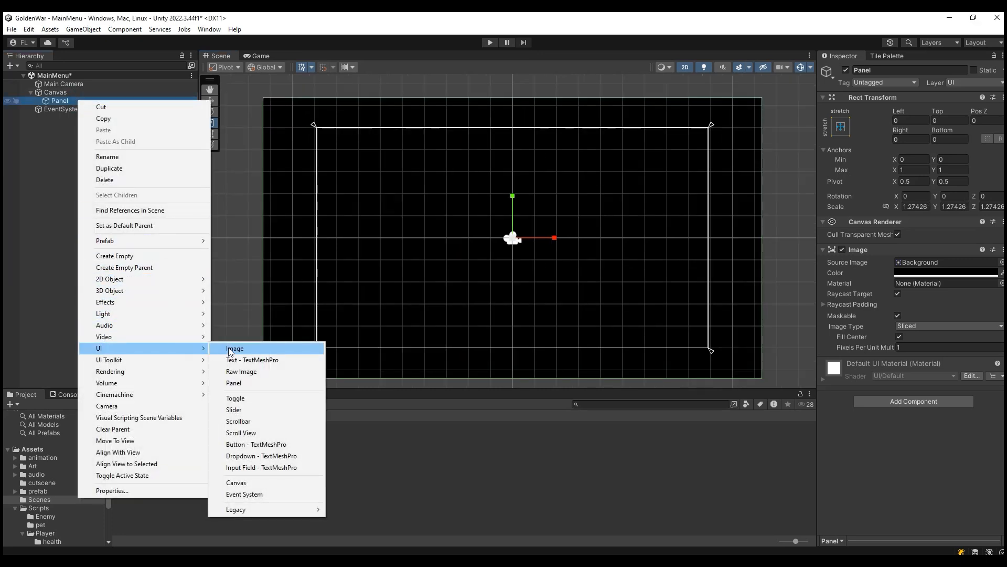
{"action": "left_click", "coordinate": [229, 347]}
{"action": "type", "text": "bg"}
{"action": "key", "text": "Return"}
{"action": "left_click", "coordinate": [155, 386]}
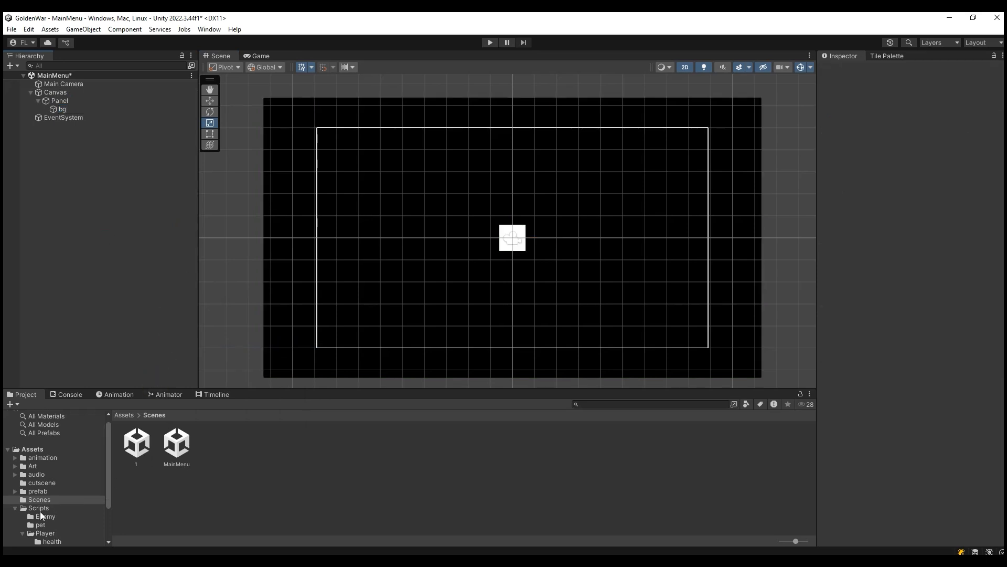
Step: Assign the bg sprite from Art/UI/menu to the bg image and set it to its native size
{"action": "left_click", "coordinate": [32, 466]}
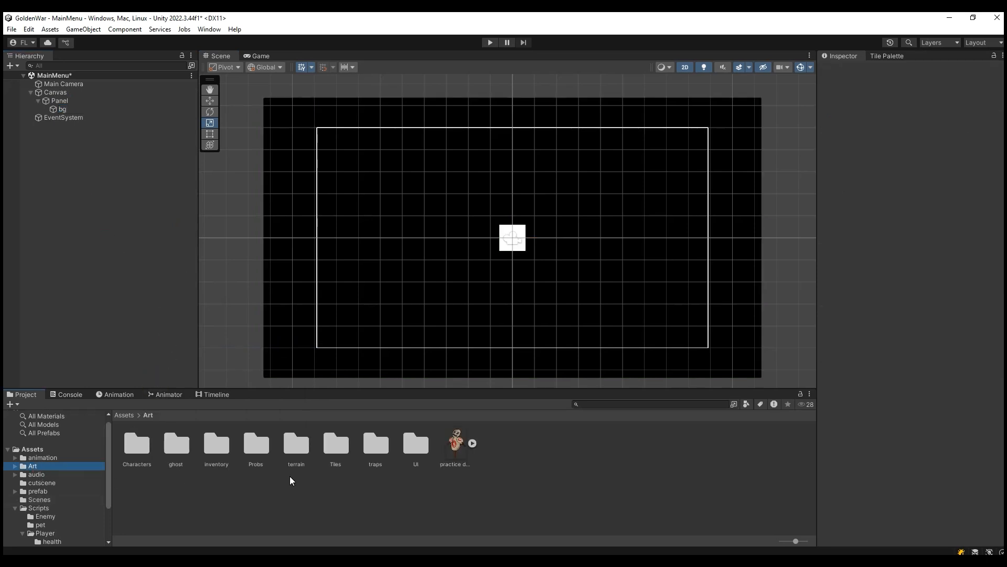
{"action": "double_click", "coordinate": [418, 451]}
{"action": "double_click", "coordinate": [256, 443]}
{"action": "left_click_drag", "start_coordinate": [176, 443], "coordinate": [316, 413]}
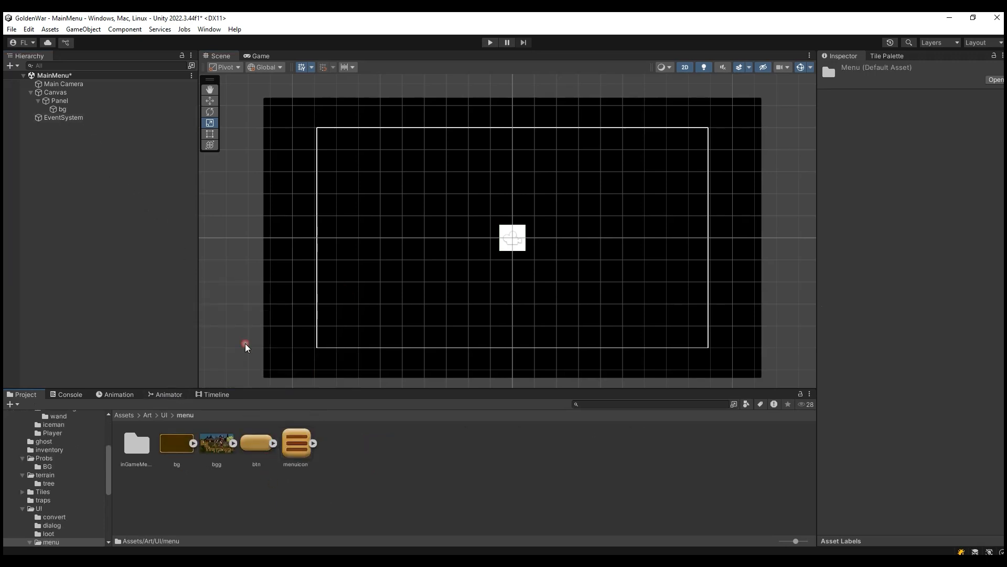
{"action": "left_click", "coordinate": [81, 117]}
{"action": "left_click", "coordinate": [62, 109]}
{"action": "left_click_drag", "start_coordinate": [176, 443], "coordinate": [922, 264]}
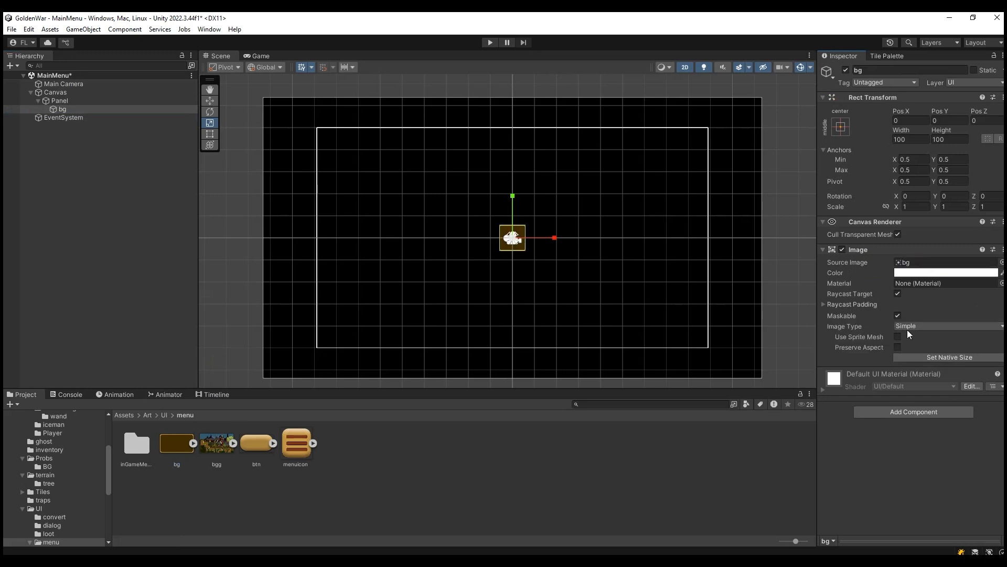
{"action": "left_click", "coordinate": [913, 357]}
Step: Check bg in the game view and scale it down uniformly to about 0.92
{"action": "left_click", "coordinate": [258, 58]}
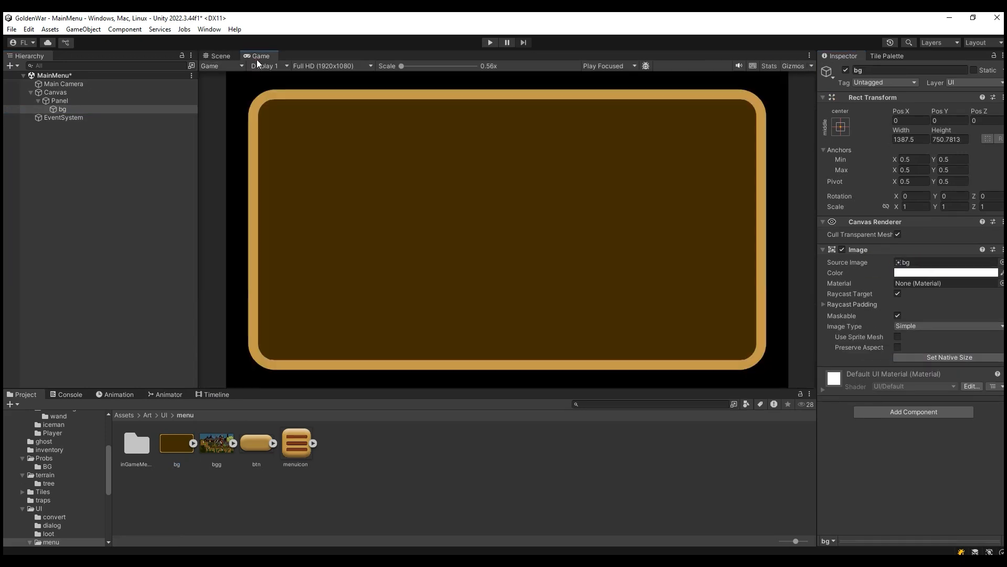
{"action": "left_click", "coordinate": [219, 57]}
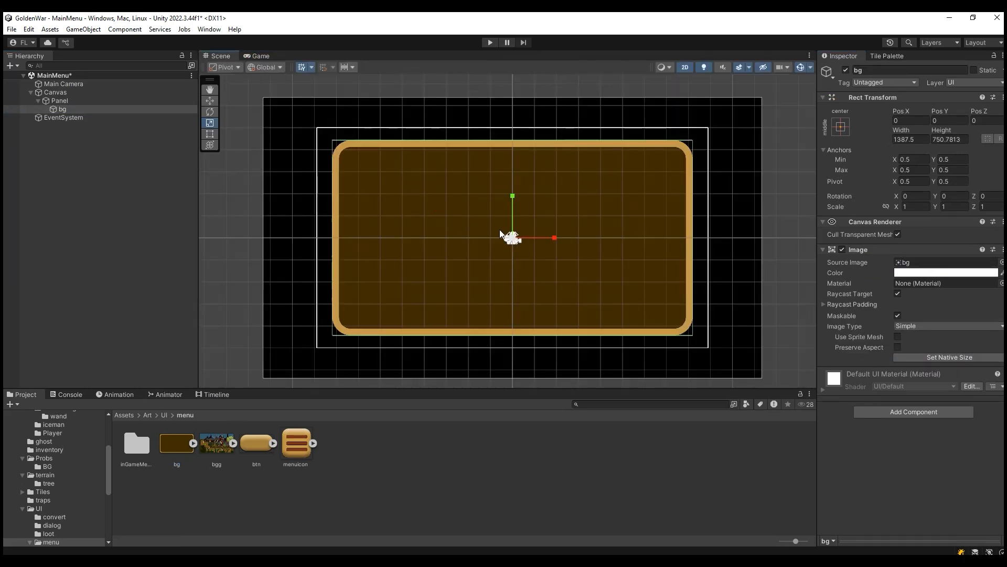
{"action": "left_click_drag", "start_coordinate": [517, 241], "coordinate": [502, 244]}
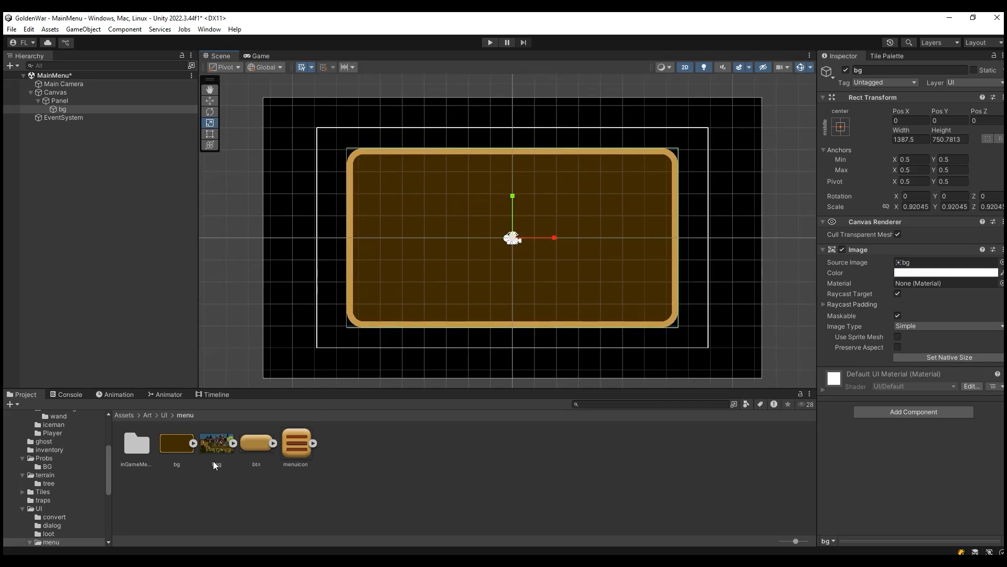
{"action": "left_click", "coordinate": [80, 101]}
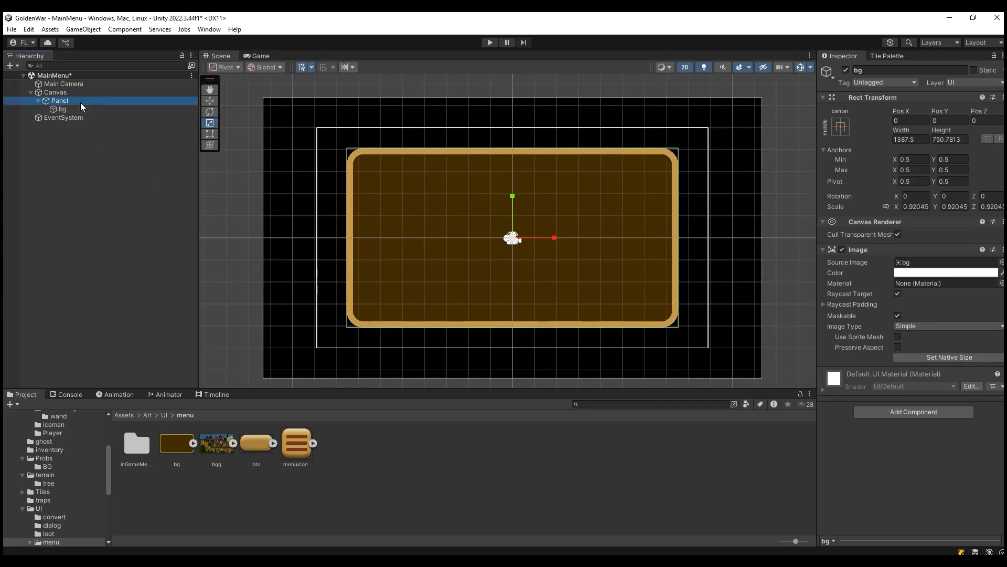
{"action": "left_click", "coordinate": [80, 109]}
{"action": "left_click", "coordinate": [841, 126]}
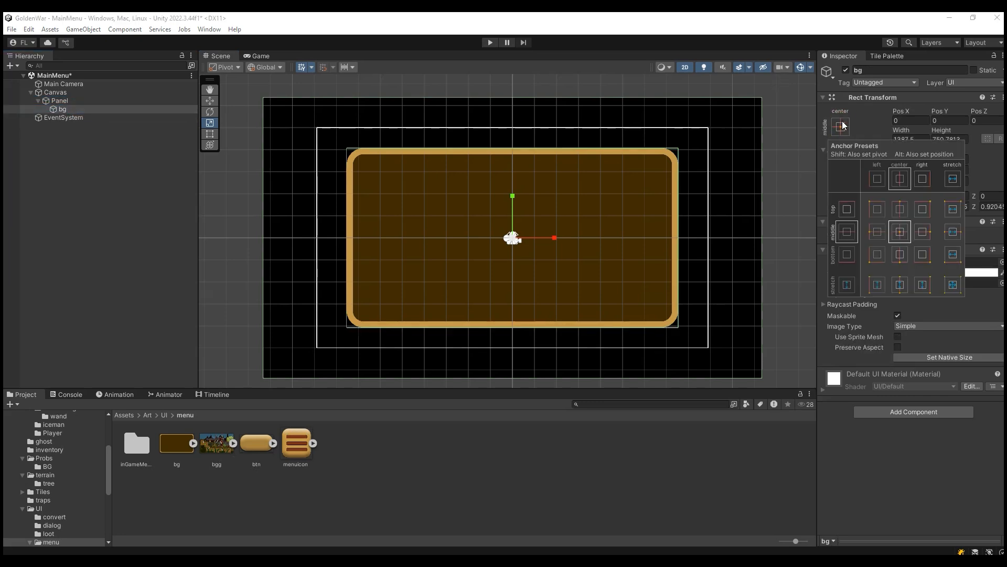
{"action": "left_click", "coordinate": [81, 101]}
Step: Add a legacy UI button as a child of bg and name it btn1
{"action": "left_click", "coordinate": [75, 111]}
{"action": "right_click", "coordinate": [75, 112]}
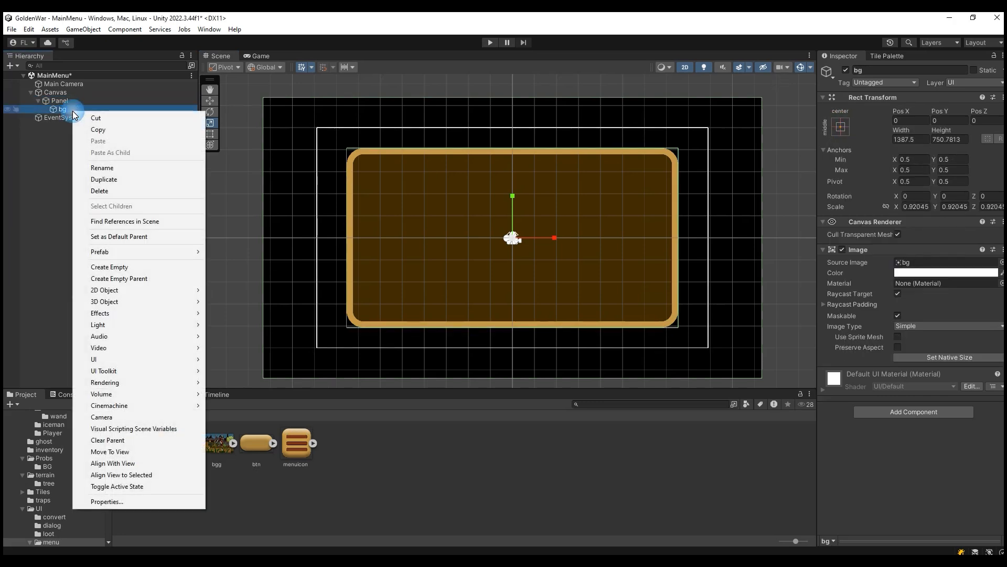
{"action": "mouse_move", "coordinate": [190, 360]}
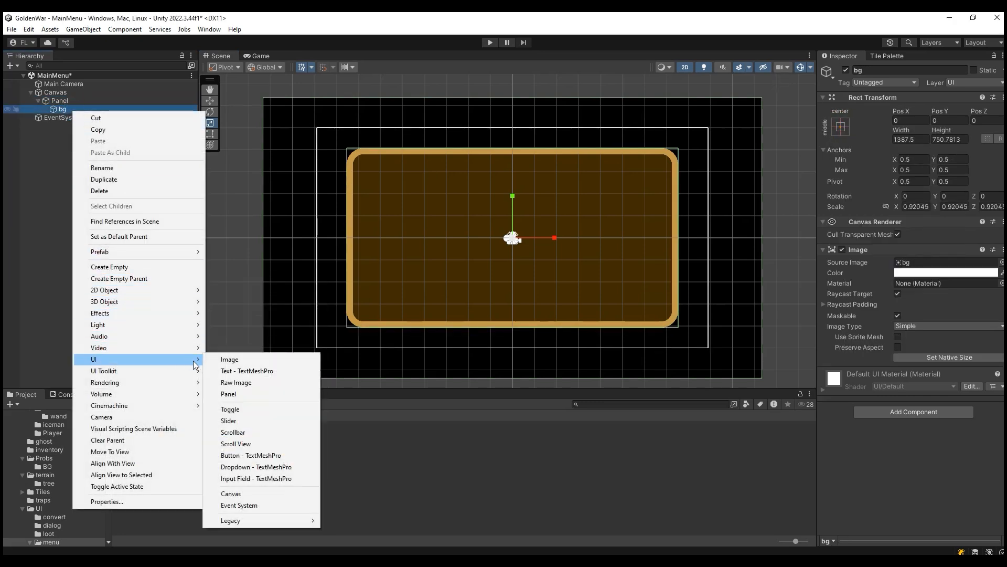
{"action": "left_click", "coordinate": [311, 520]}
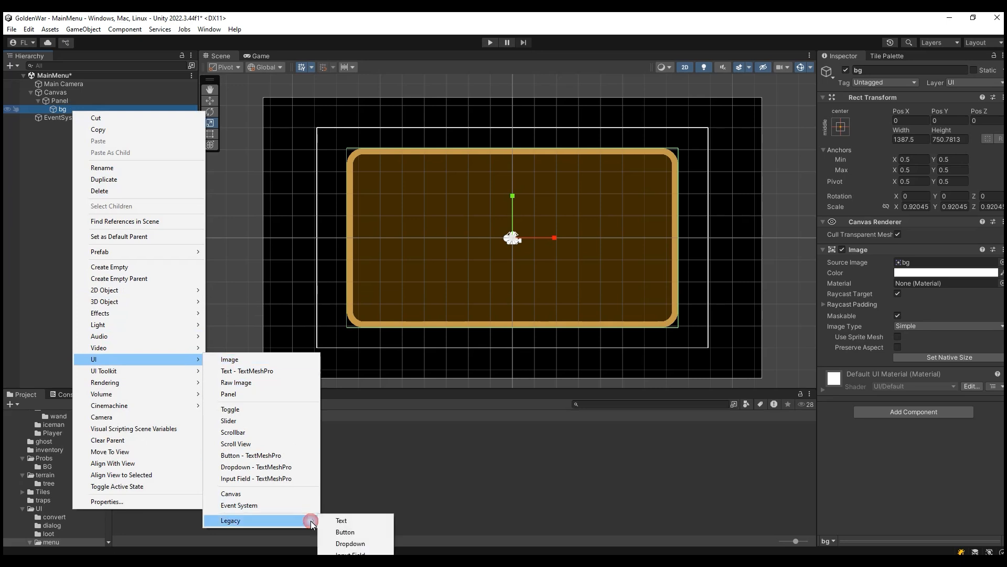
{"action": "left_click", "coordinate": [345, 531]}
{"action": "type", "text": "btn1"}
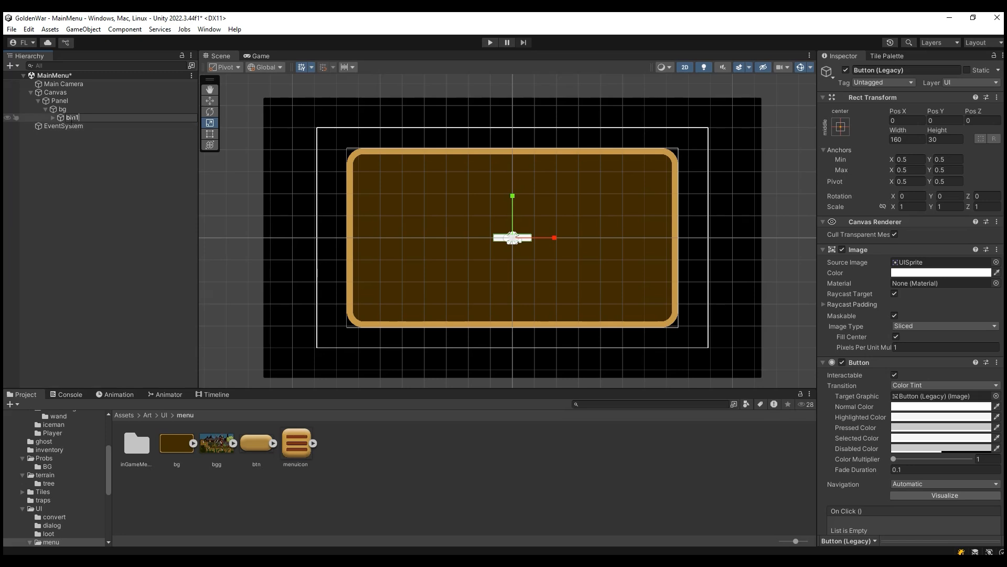
Step: Replace the label text of btn1 with 1
{"action": "left_click", "coordinate": [52, 118]}
{"action": "left_click", "coordinate": [58, 128]}
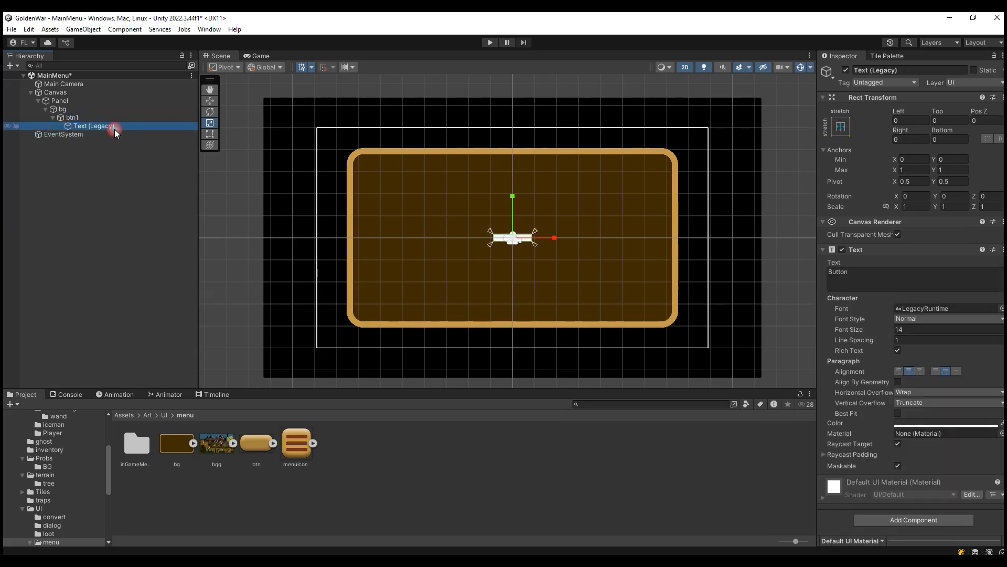
{"action": "left_click_drag", "start_coordinate": [873, 278], "coordinate": [801, 279]}
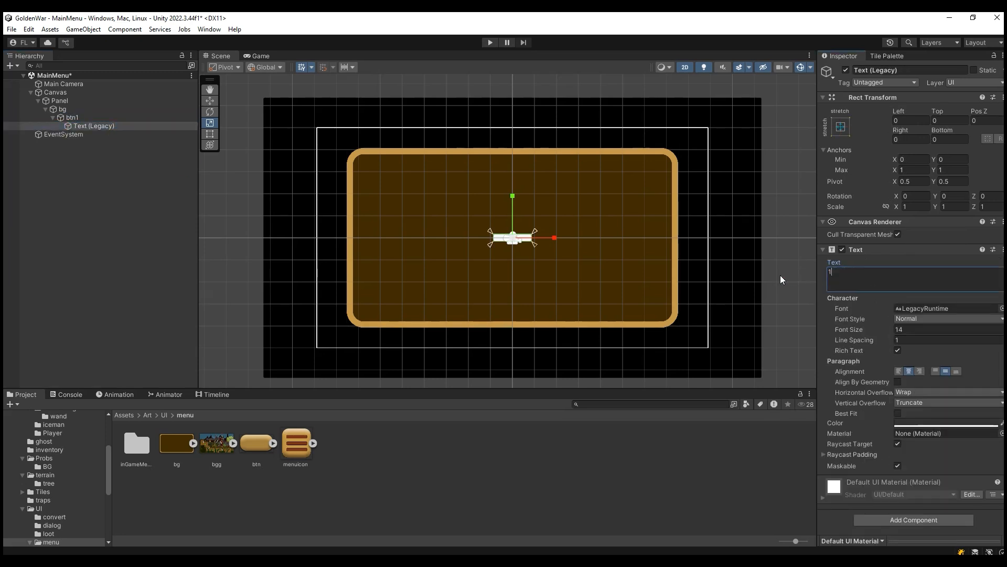
Step: Assign the btn sprite to btn1's image and set it to its native size
{"action": "left_click", "coordinate": [84, 118]}
{"action": "left_click_drag", "start_coordinate": [268, 459], "coordinate": [939, 262]}
{"action": "left_click", "coordinate": [925, 357]}
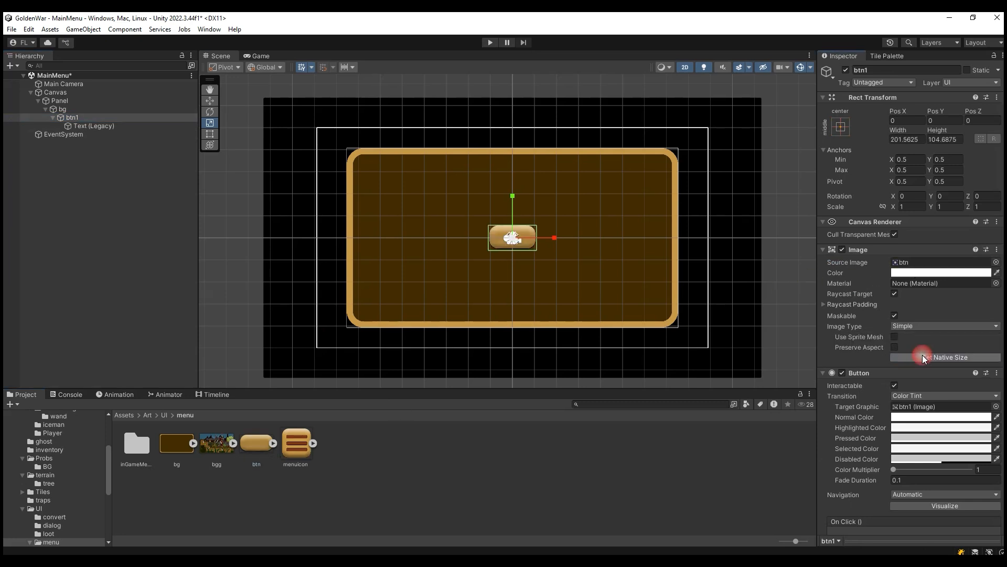
Step: Anchor btn1 to the top-left corner of bg and move it inside the frame to about X 204, Y -139
{"action": "scroll", "coordinate": [532, 252], "scroll_direction": "up", "scroll_amount": 2}
{"action": "left_click", "coordinate": [209, 100]}
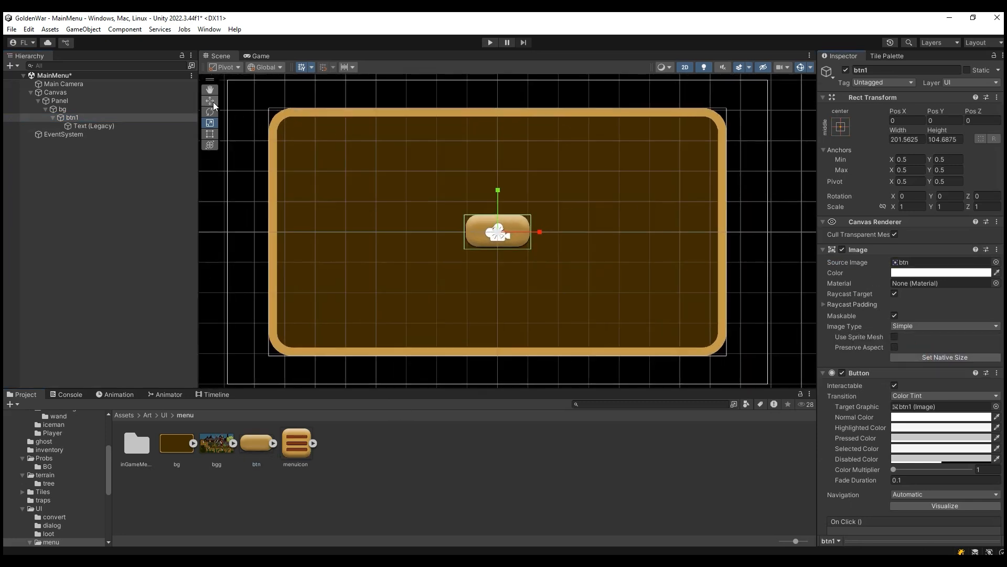
{"action": "left_click_drag", "start_coordinate": [540, 232], "coordinate": [404, 216]}
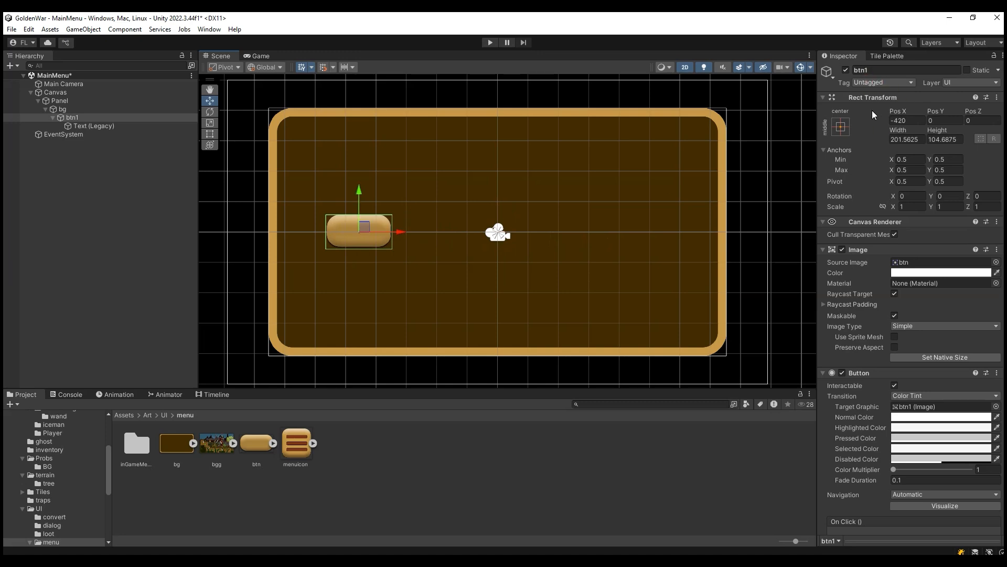
{"action": "left_click", "coordinate": [840, 126]}
{"action": "left_click", "coordinate": [876, 209], "text": "alt"}
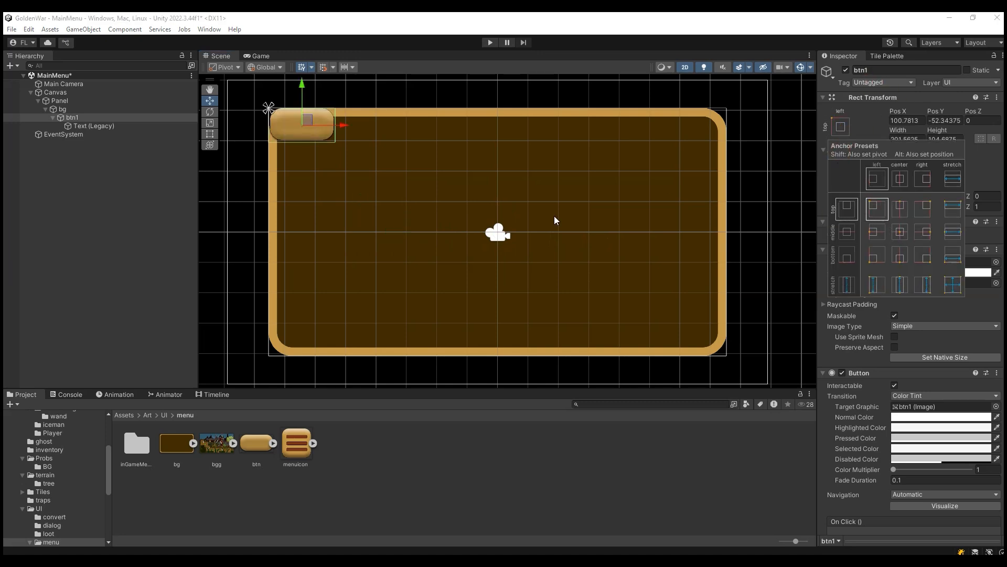
{"action": "left_click_drag", "start_coordinate": [302, 86], "coordinate": [304, 107]}
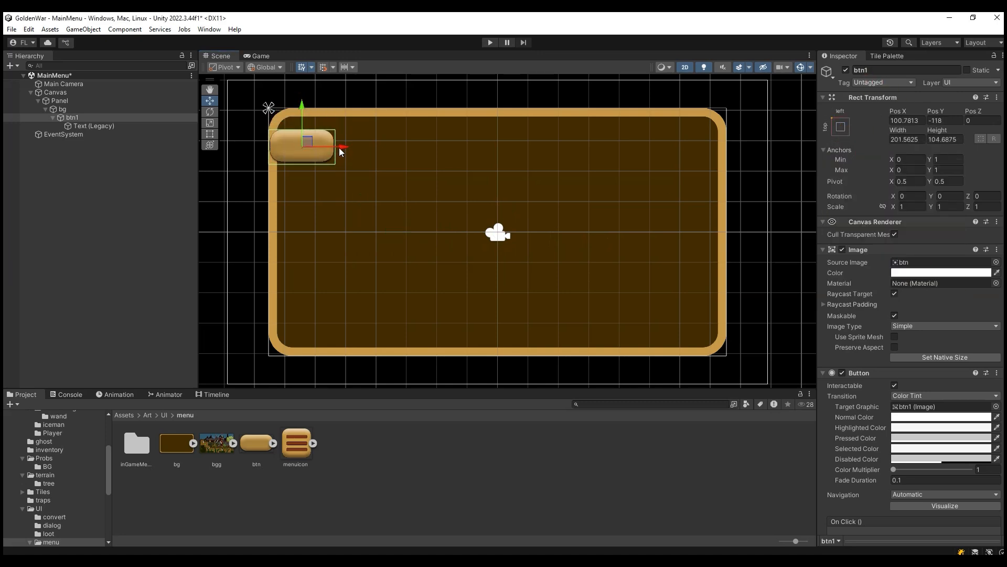
{"action": "left_click_drag", "start_coordinate": [343, 147], "coordinate": [387, 152]}
{"action": "left_click_drag", "start_coordinate": [344, 106], "coordinate": [346, 115]}
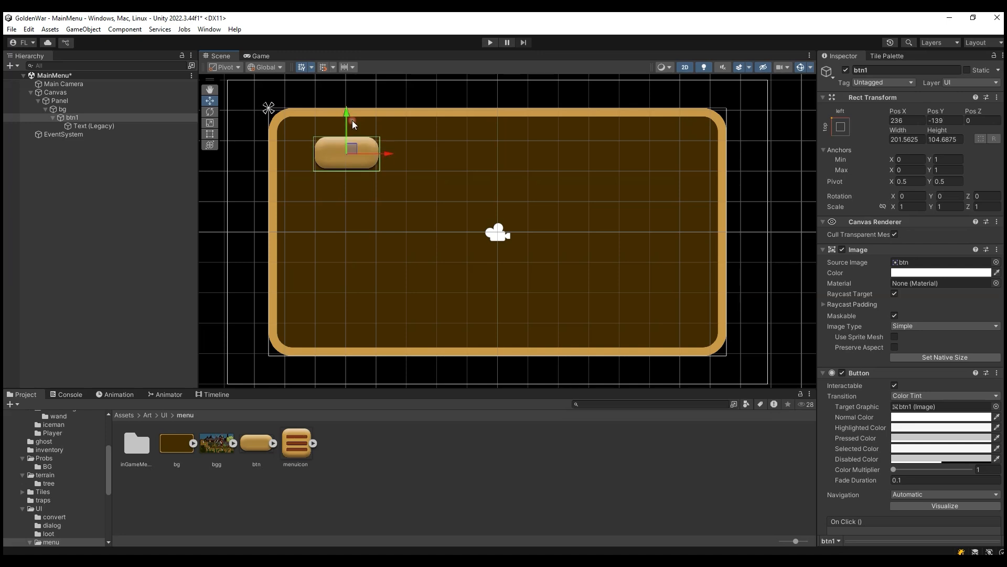
{"action": "left_click_drag", "start_coordinate": [387, 153], "coordinate": [377, 153]}
Step: Change the color of btn1's label text to black (000000)
{"action": "left_click", "coordinate": [115, 125]}
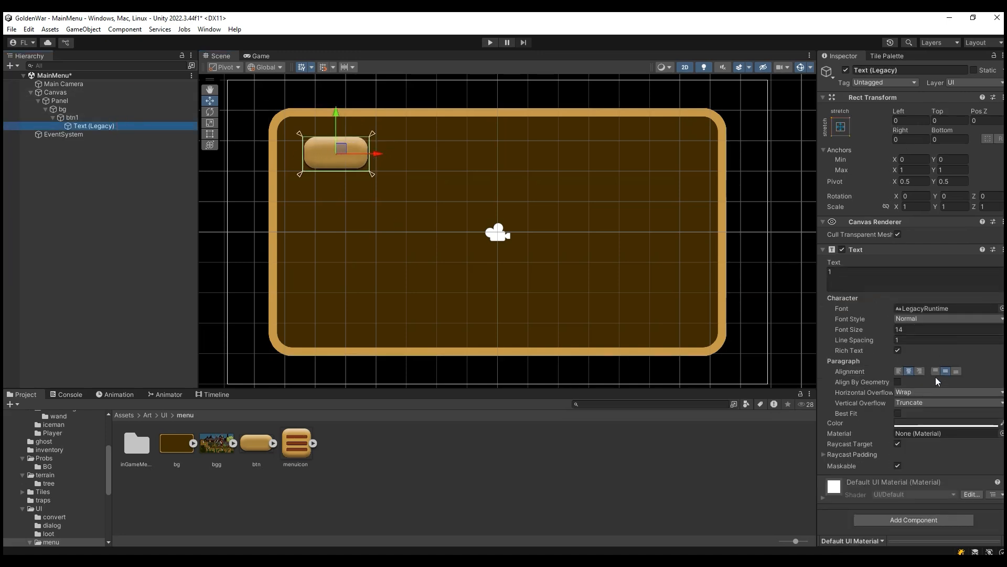
{"action": "left_click", "coordinate": [921, 423]}
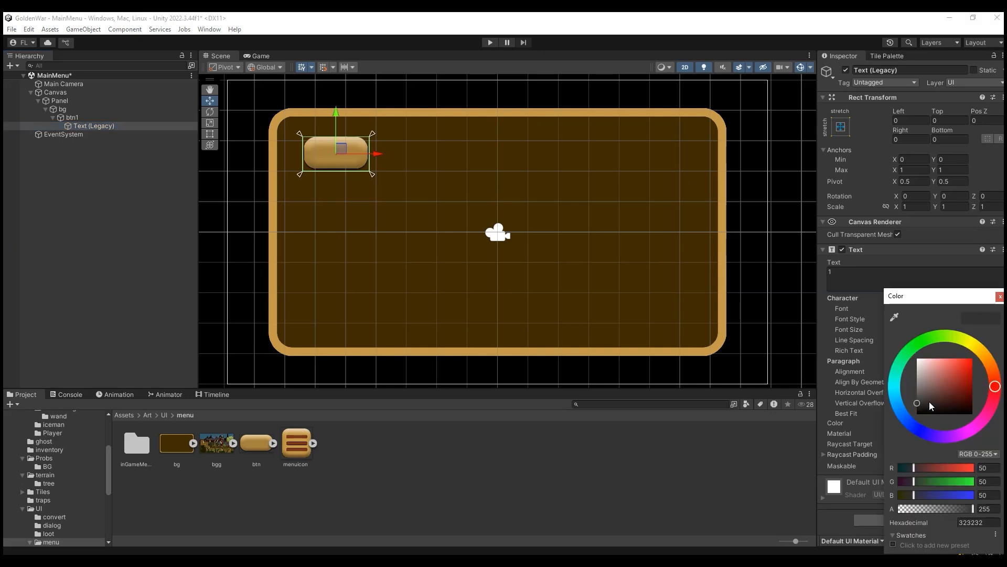
{"action": "left_click_drag", "start_coordinate": [930, 386], "coordinate": [907, 430]}
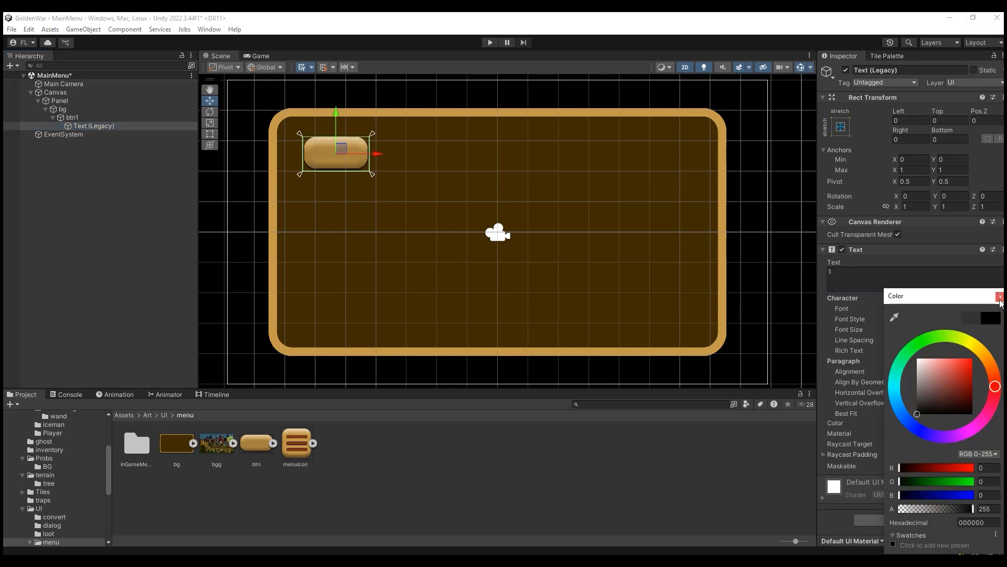
{"action": "left_click", "coordinate": [1000, 297]}
Step: Enable Best Fit on btn1's text with a max size of 67 and check the label in the game view
{"action": "left_click", "coordinate": [897, 413]}
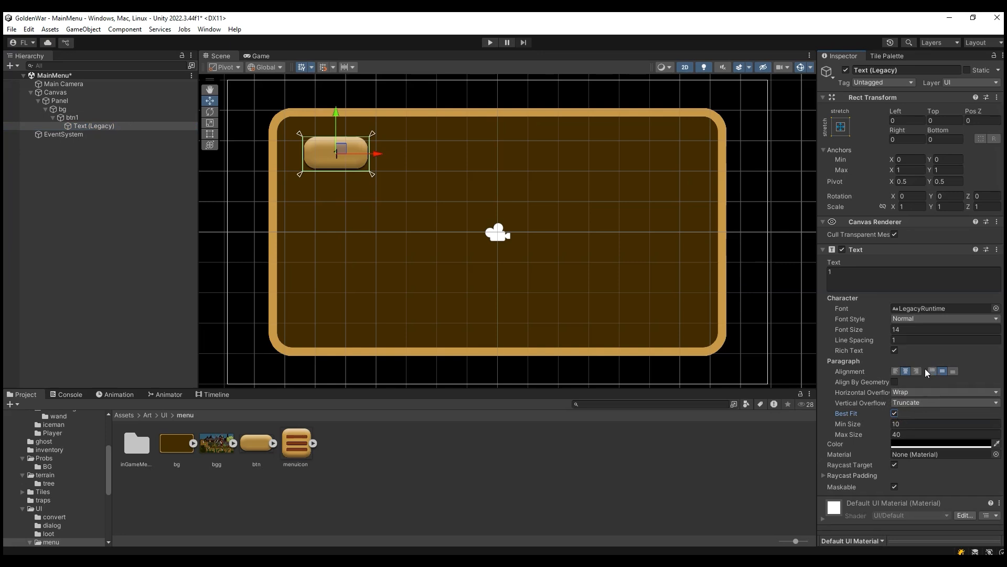
{"action": "left_click_drag", "start_coordinate": [849, 434], "coordinate": [860, 436]}
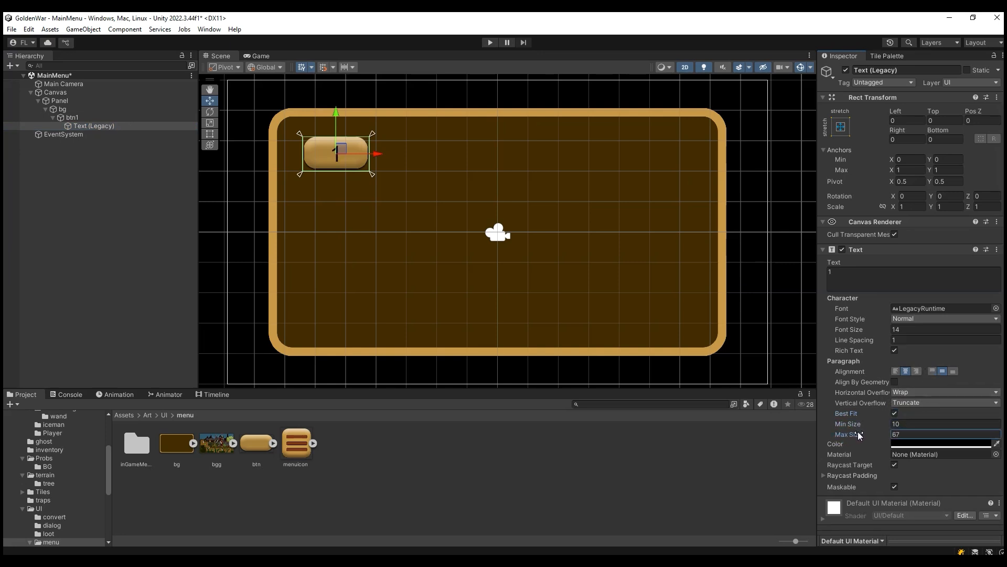
{"action": "left_click", "coordinate": [266, 57]}
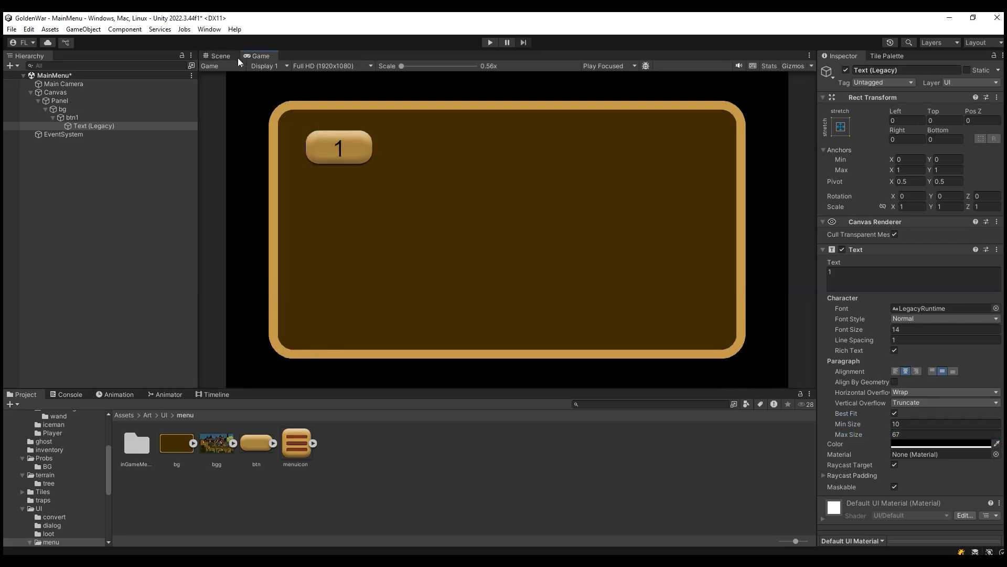
{"action": "left_click", "coordinate": [221, 56]}
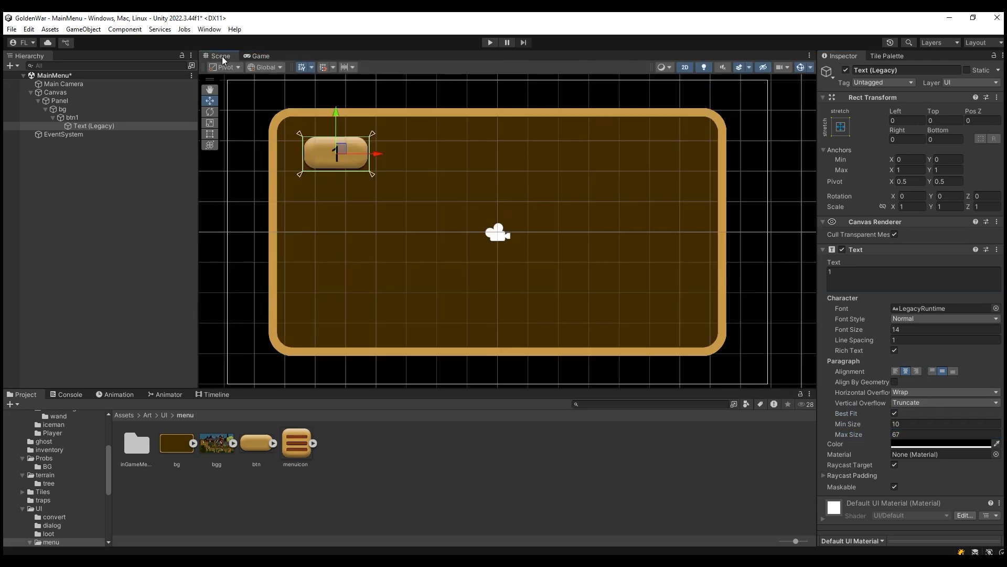
{"action": "left_click", "coordinate": [97, 121]}
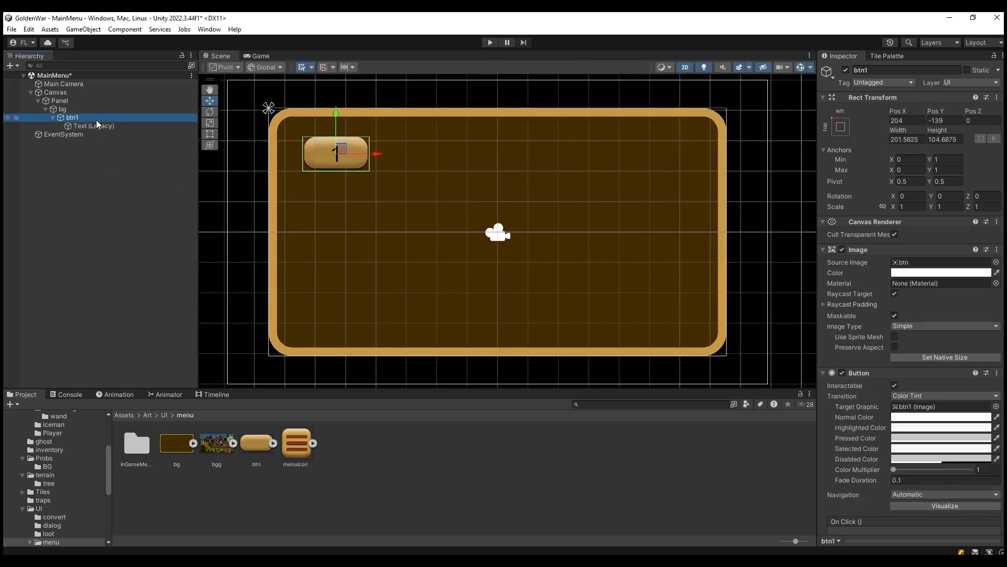
{"action": "scroll", "coordinate": [327, 149], "scroll_direction": "up", "scroll_amount": 7}
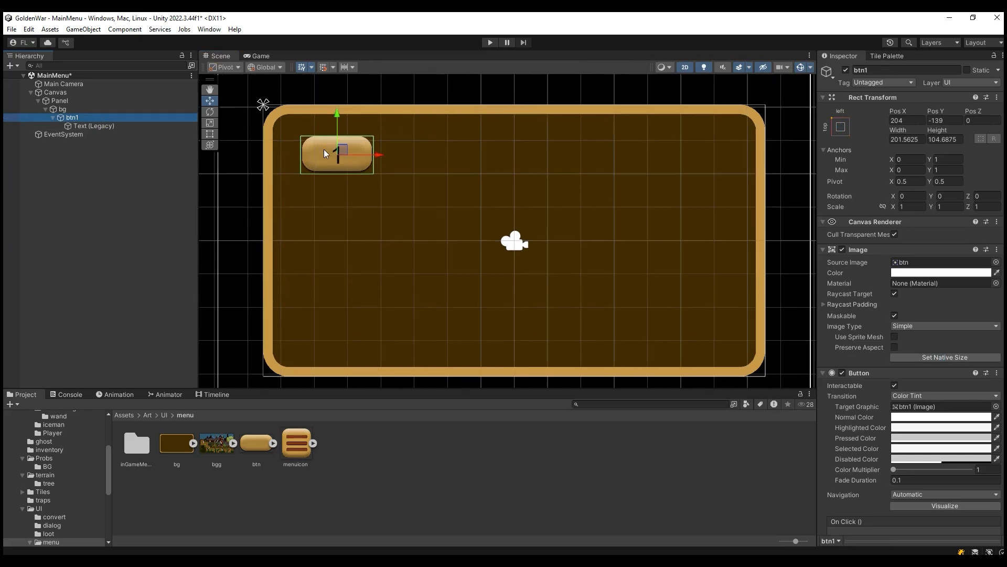
{"action": "left_click", "coordinate": [127, 127]}
{"action": "scroll", "coordinate": [310, 140], "scroll_direction": "up", "scroll_amount": 4}
{"action": "scroll", "coordinate": [310, 143], "scroll_direction": "up", "scroll_amount": 1}
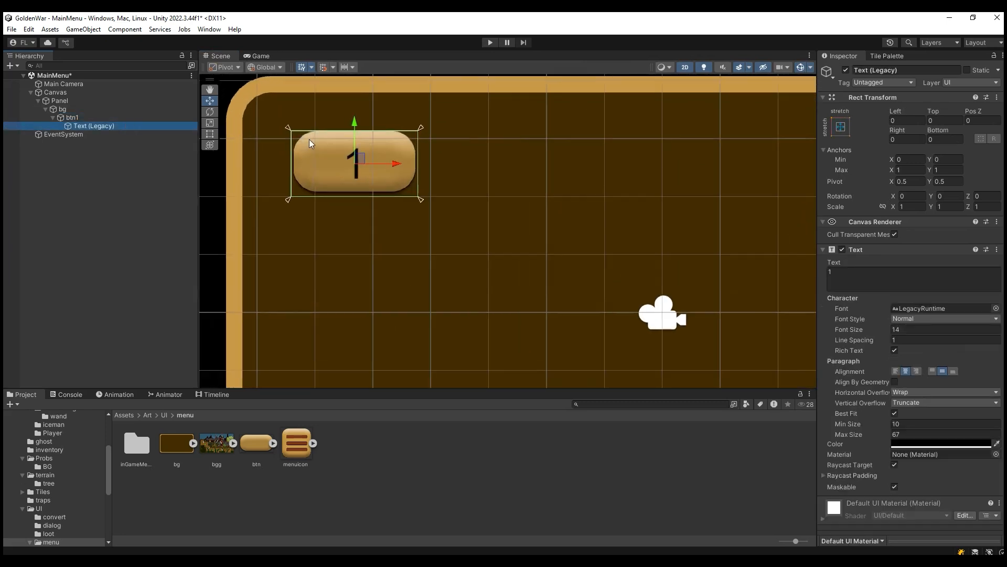
{"action": "scroll", "coordinate": [310, 142], "scroll_direction": "down", "scroll_amount": 3}
Step: Duplicate btn1 and rename the copy btn2
{"action": "left_click", "coordinate": [73, 118]}
{"action": "left_click", "coordinate": [53, 117]}
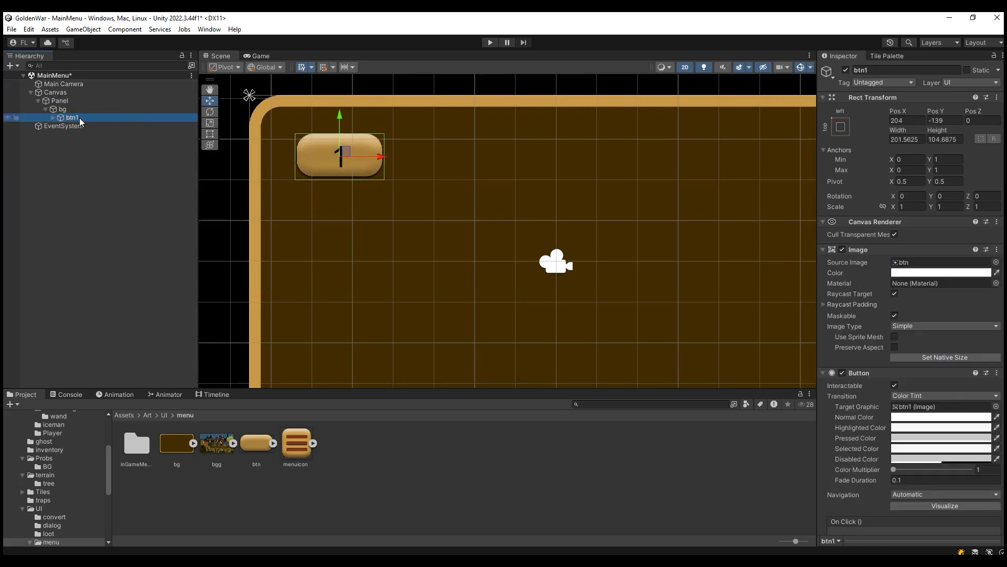
{"action": "key", "text": "ctrl+d"}
{"action": "left_click", "coordinate": [84, 128]}
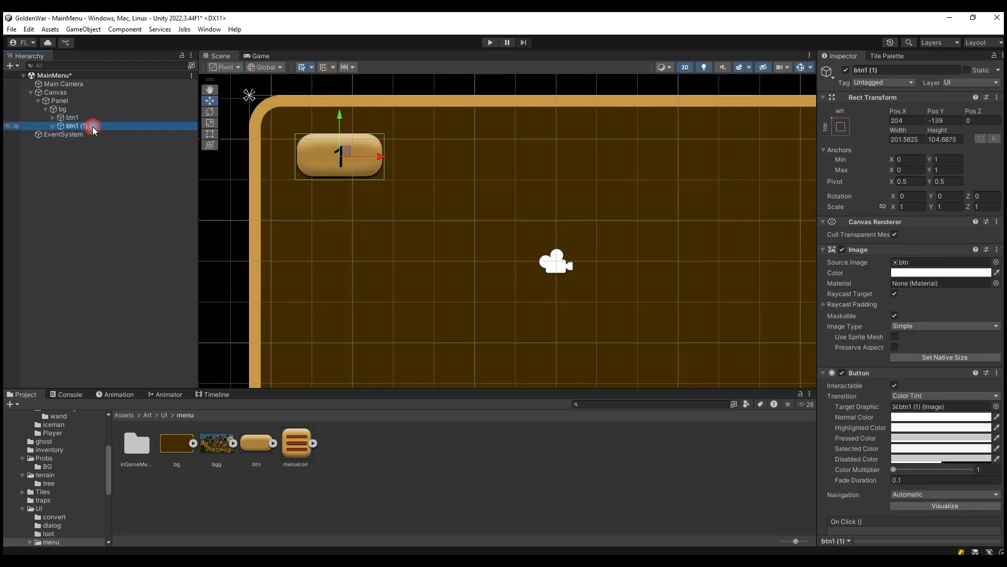
{"action": "left_click_drag", "start_coordinate": [89, 127], "coordinate": [78, 127]}
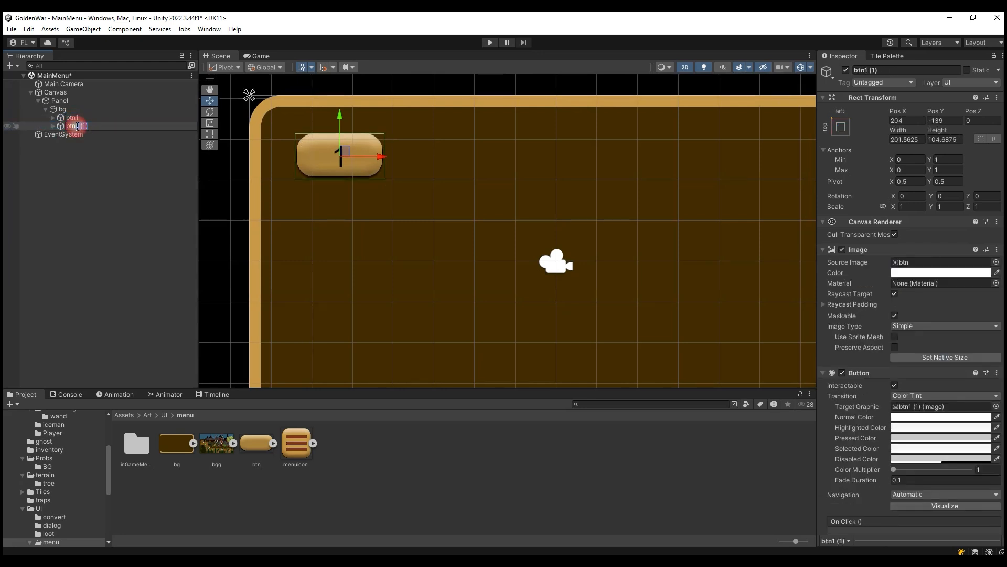
{"action": "type", "text": "2"}
{"action": "key", "text": "Return"}
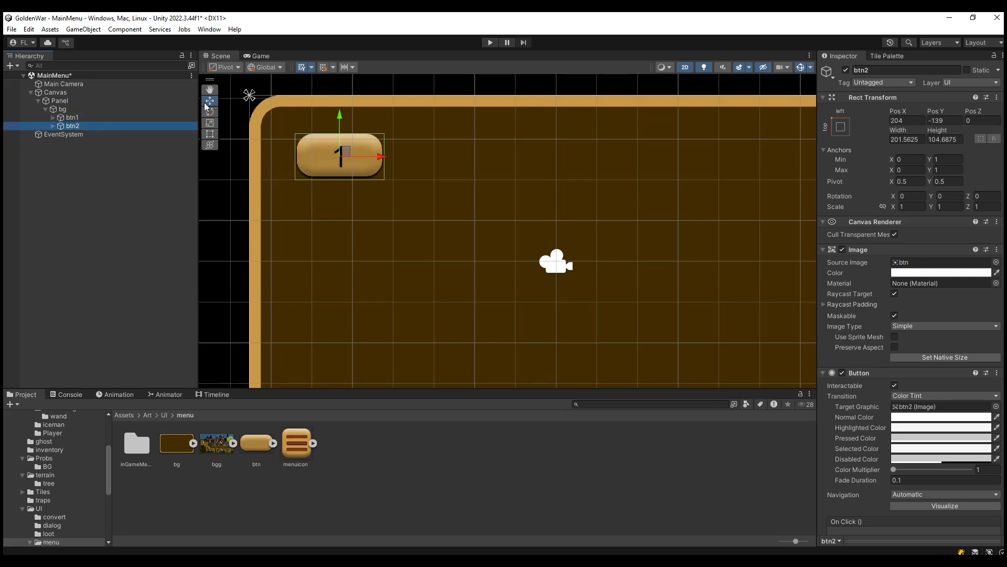
Step: Move btn2 horizontally to about X 460, beside btn1 in the same row
{"action": "left_click_drag", "start_coordinate": [381, 156], "coordinate": [493, 177]}
{"action": "left_click", "coordinate": [74, 127]}
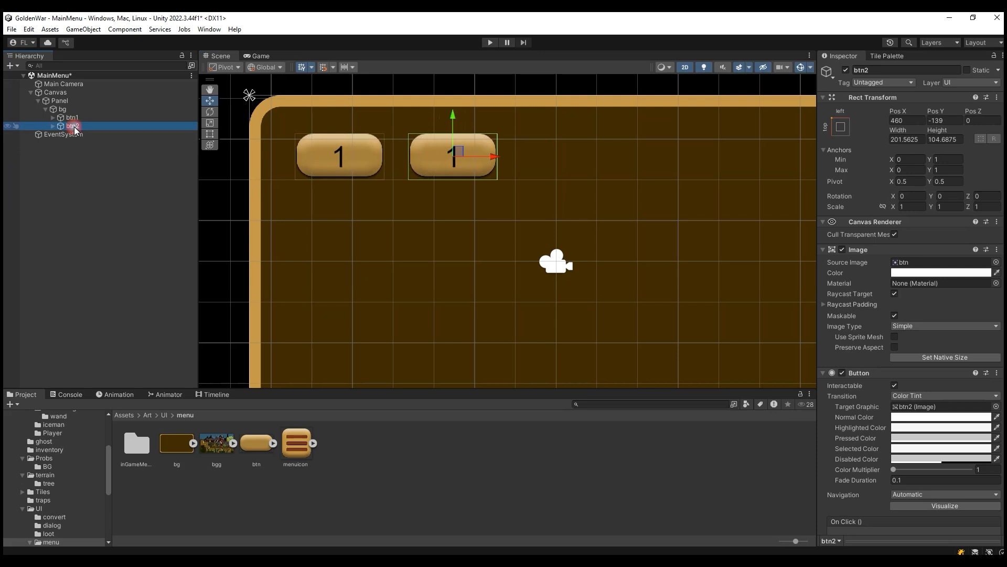
Step: Change the label text of btn2 to 2
{"action": "left_click", "coordinate": [53, 126]}
{"action": "left_click", "coordinate": [93, 134]}
{"action": "left_click", "coordinate": [833, 273]}
{"action": "type", "text": "2"}
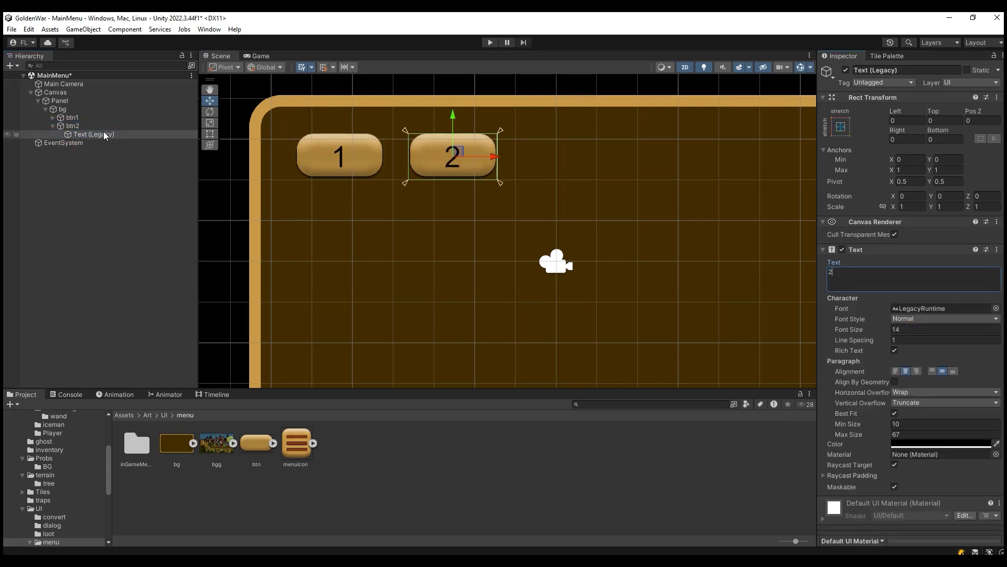
Step: Duplicate btn2, rename the copy btn3, and move it horizontally to about X 721 in the same row
{"action": "left_click", "coordinate": [58, 127]}
{"action": "left_click", "coordinate": [94, 127]}
{"action": "key", "text": "ctrl+d"}
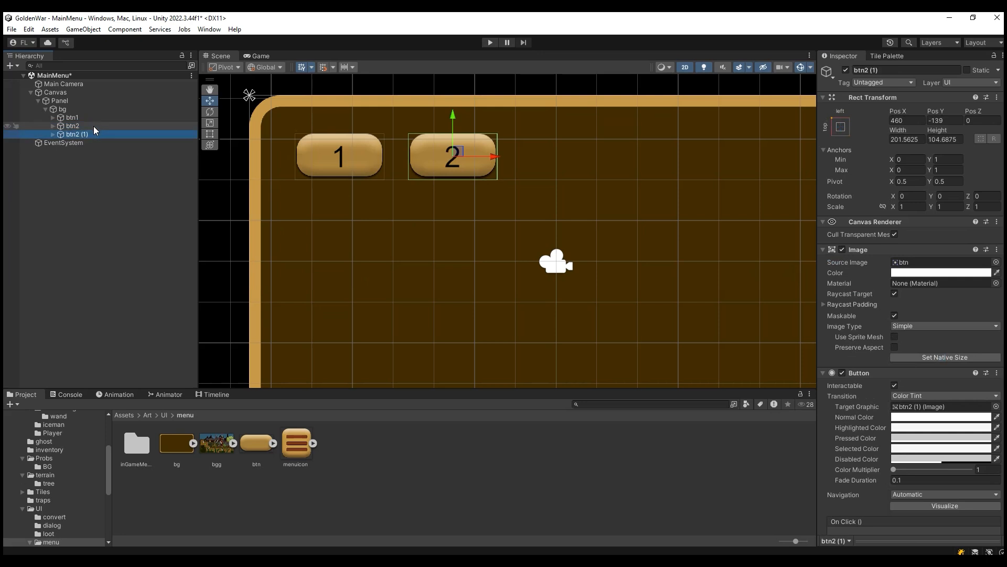
{"action": "type", "text": "3"}
{"action": "key", "text": "Return"}
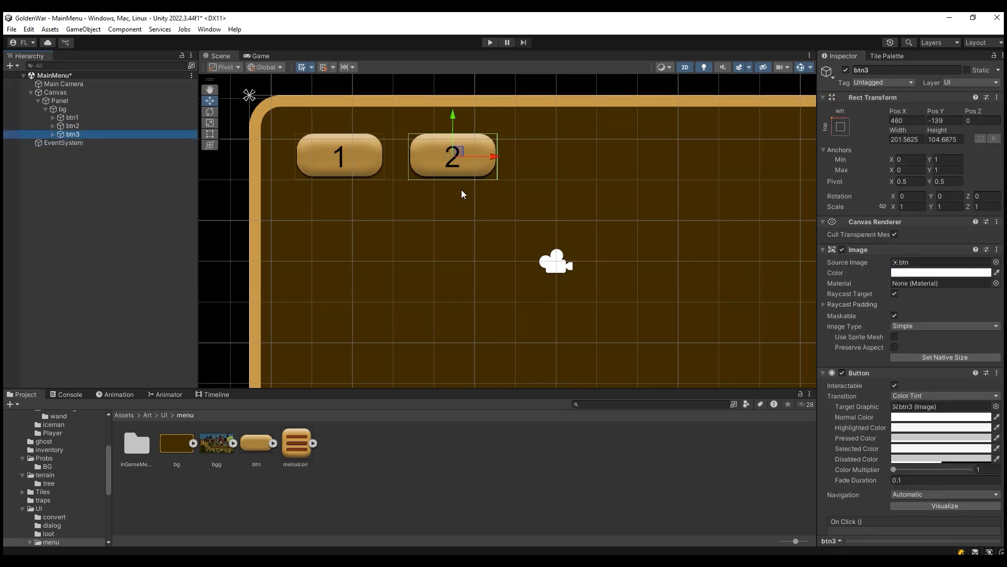
{"action": "left_click_drag", "start_coordinate": [483, 158], "coordinate": [599, 159]}
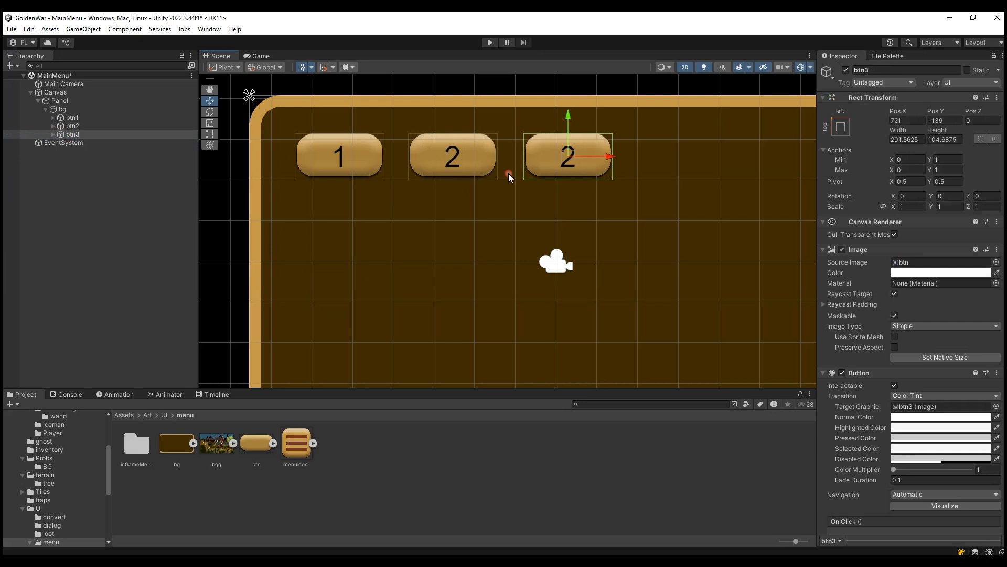
Step: Change the label text of btn3 to 3 and check the button row in the game view
{"action": "left_click", "coordinate": [53, 135]}
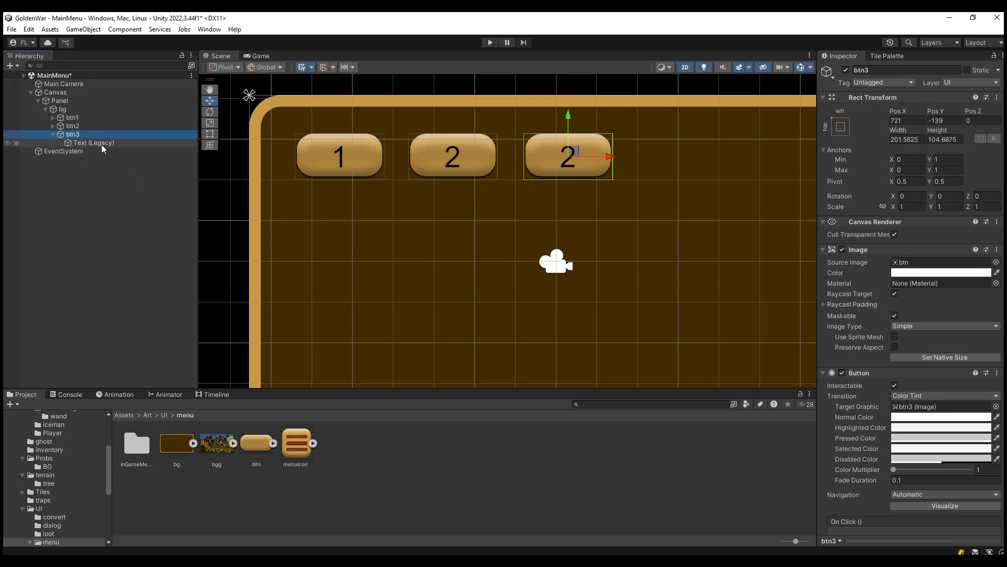
{"action": "left_click", "coordinate": [93, 142]}
{"action": "left_click", "coordinate": [850, 275]}
{"action": "type", "text": "3"}
{"action": "left_click", "coordinate": [252, 55]}
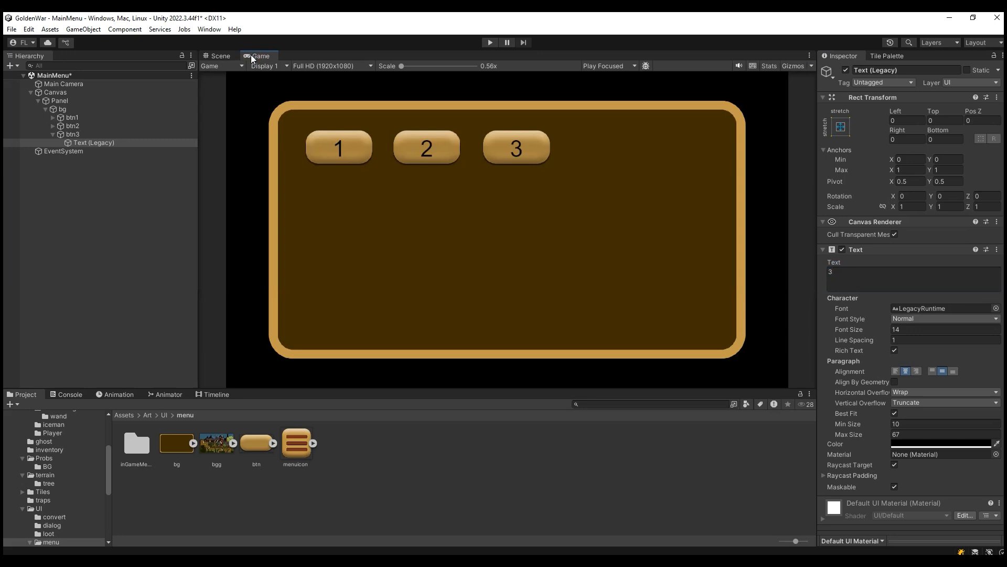
{"action": "left_click", "coordinate": [222, 55]}
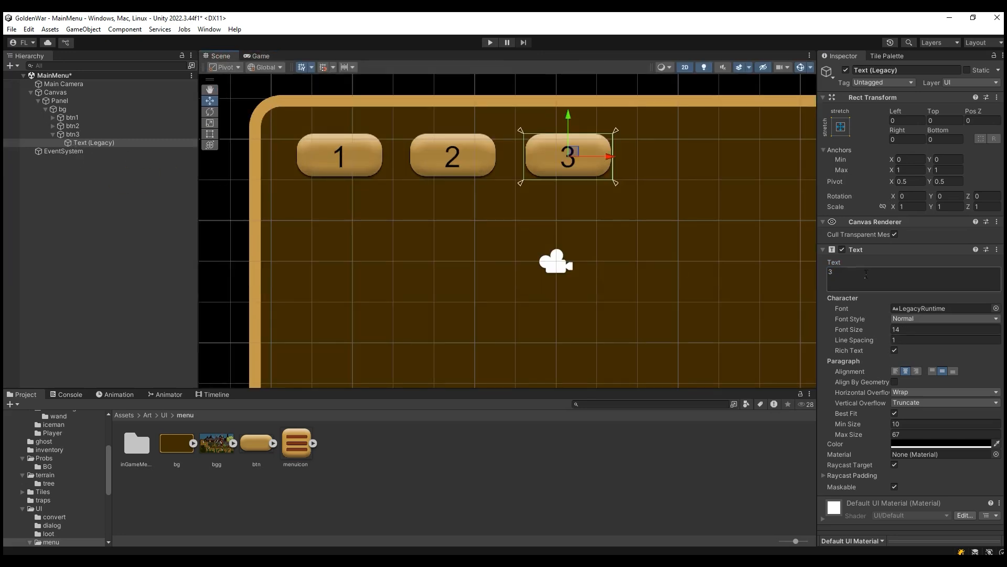
Step: Change the color of btn3's label text to white (FFFFFF) and check it in the game view
{"action": "left_click", "coordinate": [939, 445]}
{"action": "left_click_drag", "start_coordinate": [942, 403], "coordinate": [832, 313]}
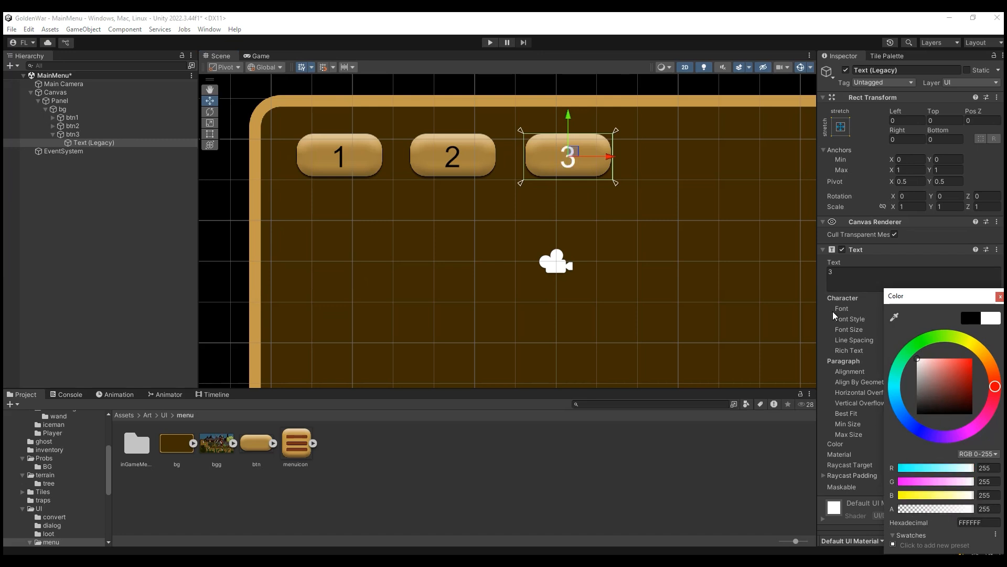
{"action": "left_click", "coordinate": [260, 56]}
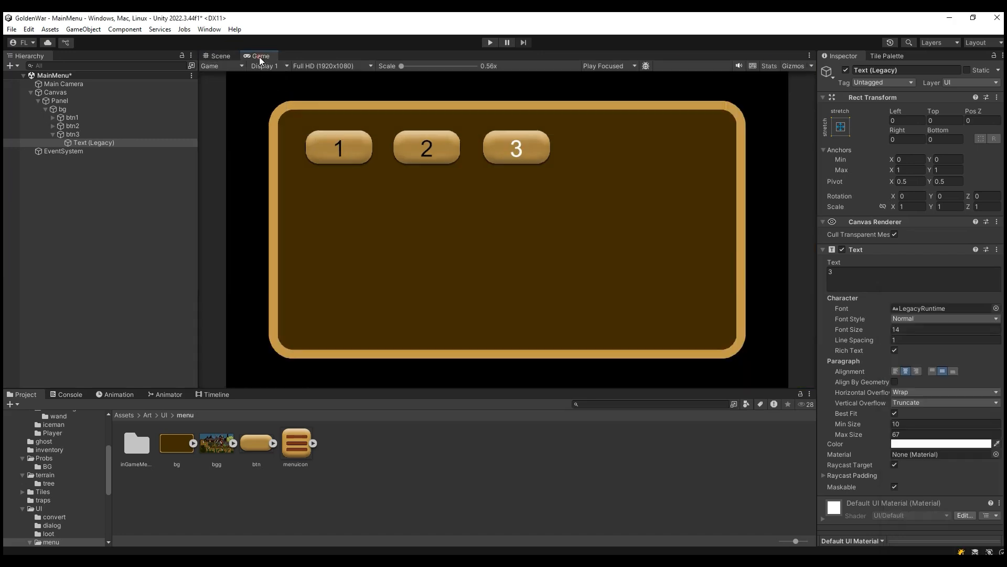
{"action": "left_click", "coordinate": [222, 56]}
Step: Set the label text color of btn1 and btn2 together to white and check the labels in the game view
{"action": "left_click", "coordinate": [53, 126]}
{"action": "left_click", "coordinate": [53, 118]}
{"action": "left_click", "coordinate": [90, 142]}
{"action": "left_click", "coordinate": [110, 126], "text": "ctrl"}
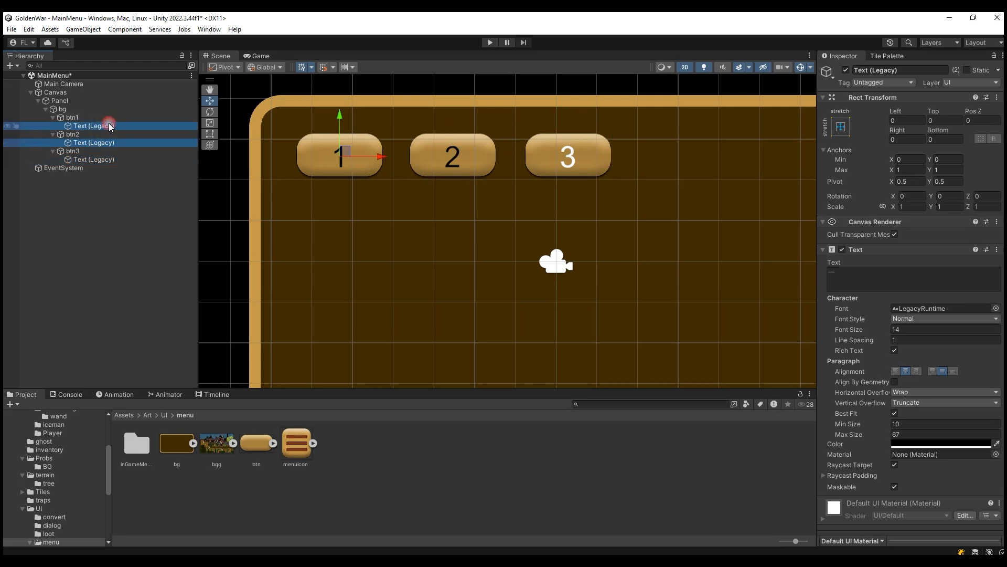
{"action": "left_click", "coordinate": [939, 445]}
{"action": "left_click", "coordinate": [918, 359]}
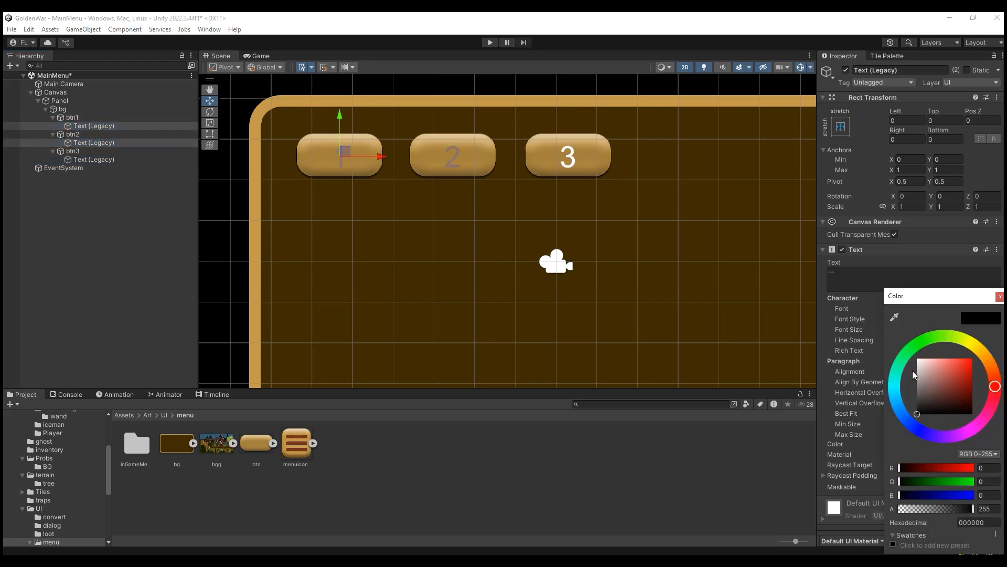
{"action": "left_click", "coordinate": [257, 55]}
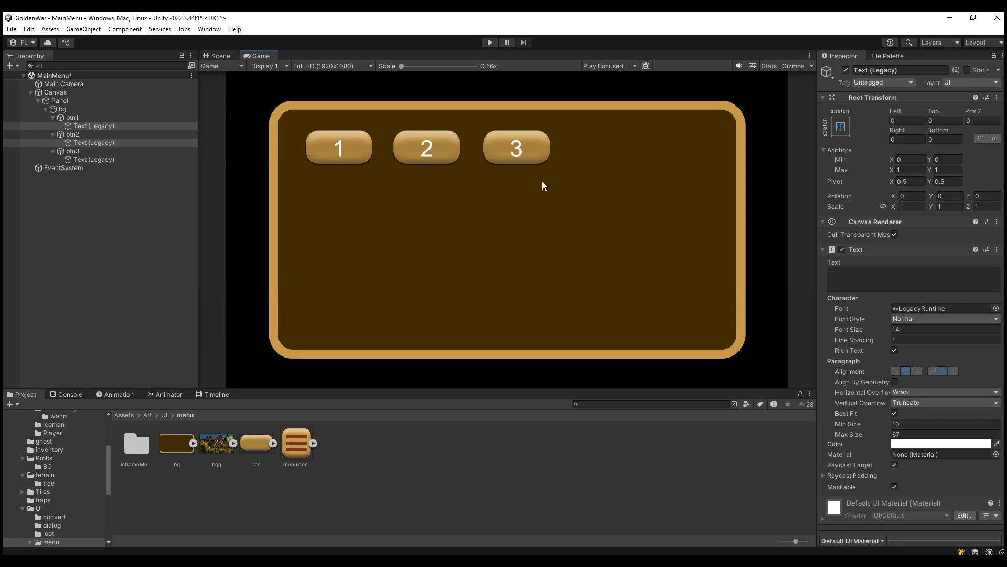
{"action": "left_click", "coordinate": [213, 54]}
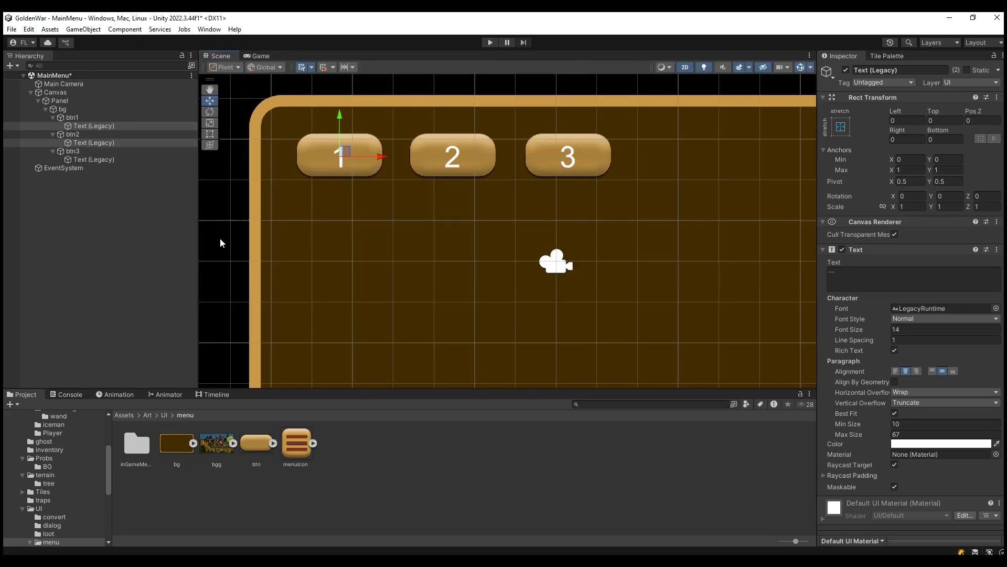
Step: Assign the bgg sprite as the Panel's source image
{"action": "left_click", "coordinate": [83, 111]}
{"action": "left_click", "coordinate": [77, 100]}
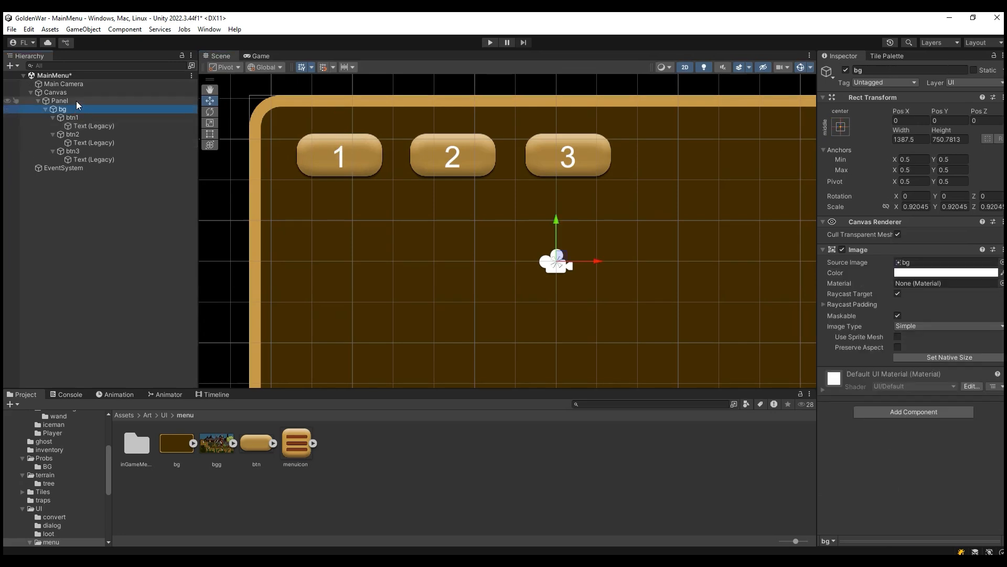
{"action": "left_click_drag", "start_coordinate": [224, 444], "coordinate": [940, 264]}
Step: Darken the Panel's image color to grey (about 747474), check it in the game view, and save the scene
{"action": "left_click", "coordinate": [927, 272]}
{"action": "mouse_move", "coordinate": [942, 361]}
{"action": "left_mouse_down"}
{"action": "mouse_move", "coordinate": [875, 283]}
{"action": "mouse_move", "coordinate": [872, 356]}
{"action": "left_mouse_up"}
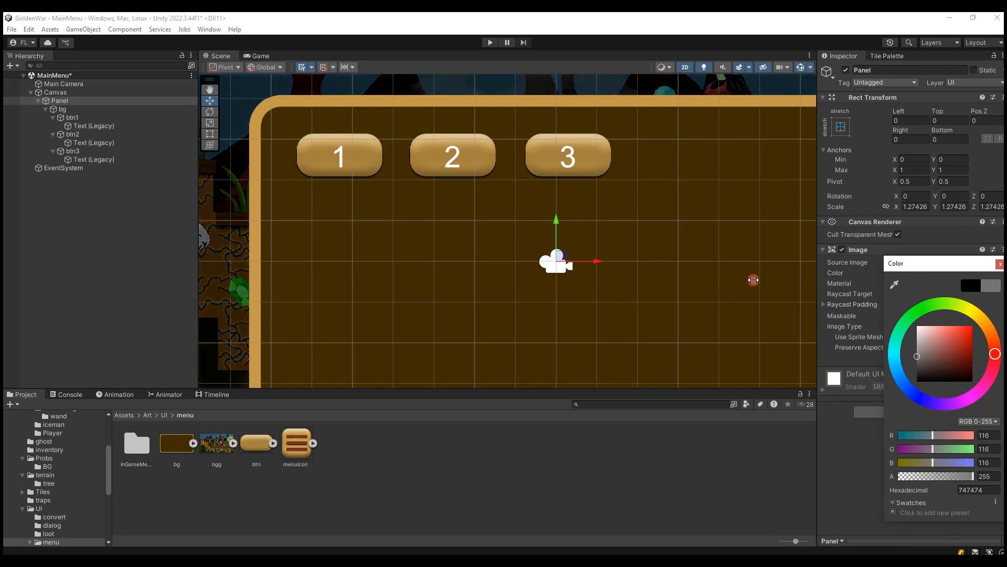
{"action": "scroll", "coordinate": [564, 231], "scroll_direction": "down", "scroll_amount": 2}
{"action": "scroll", "coordinate": [564, 232], "scroll_direction": "down", "scroll_amount": 2}
{"action": "left_click", "coordinate": [259, 55]}
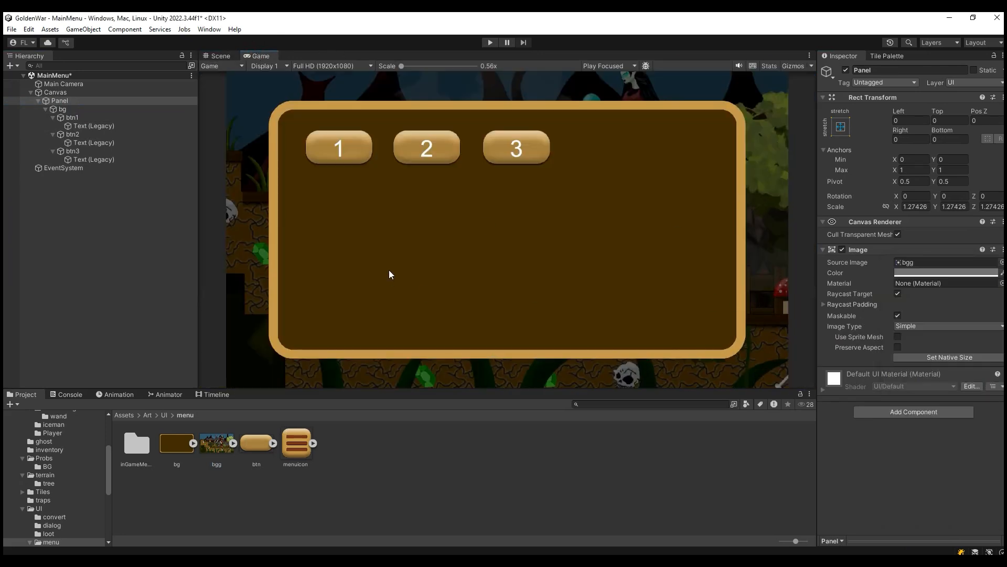
{"action": "left_click", "coordinate": [224, 56]}
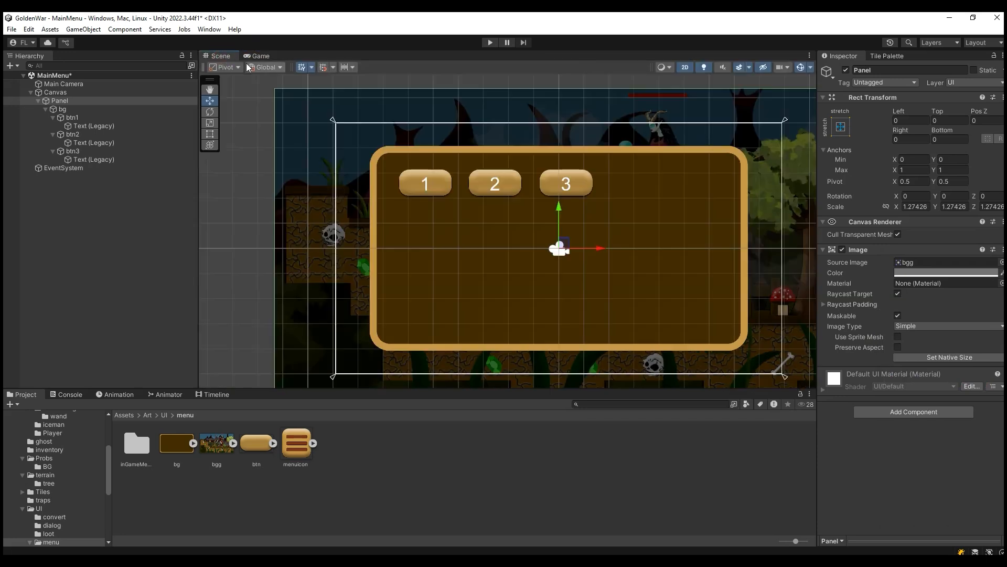
{"action": "key", "text": "ctrl+s"}
Step: Collapse Panel in the object hierarchy and show the contents of the project's Scenes folder
{"action": "scroll", "coordinate": [574, 210], "scroll_direction": "up", "scroll_amount": 3}
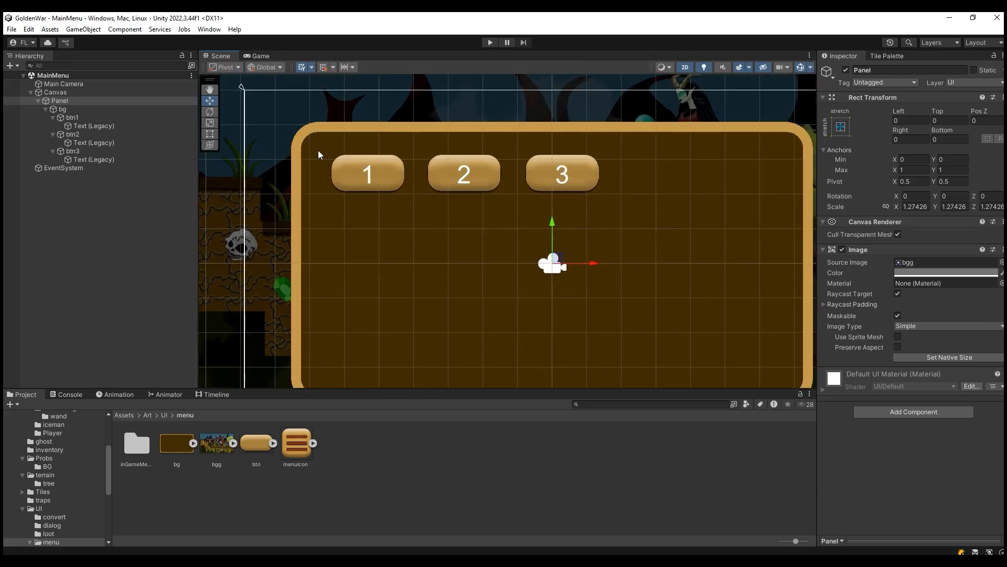
{"action": "left_click", "coordinate": [38, 101]}
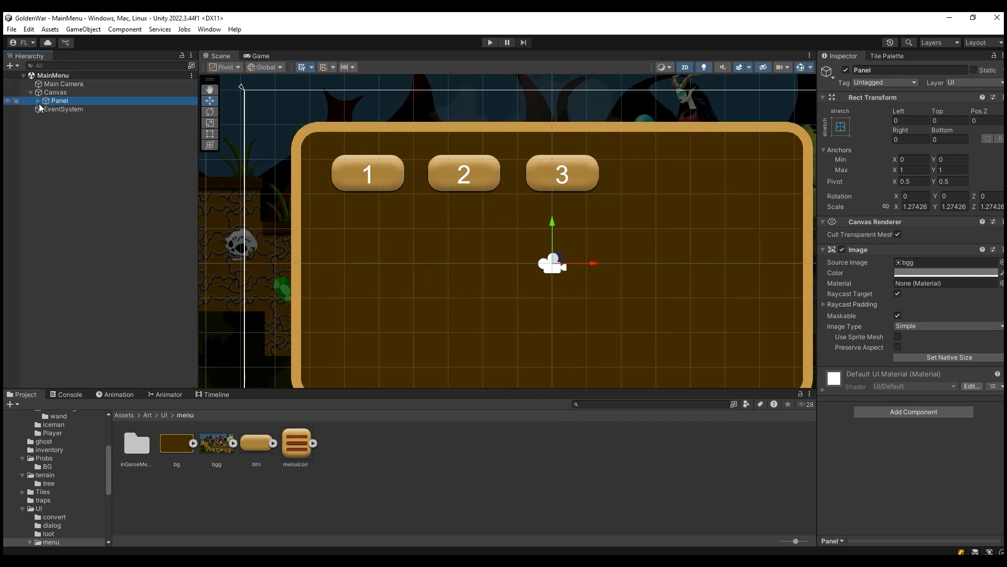
{"action": "scroll", "coordinate": [31, 504], "scroll_direction": "up", "scroll_amount": 5}
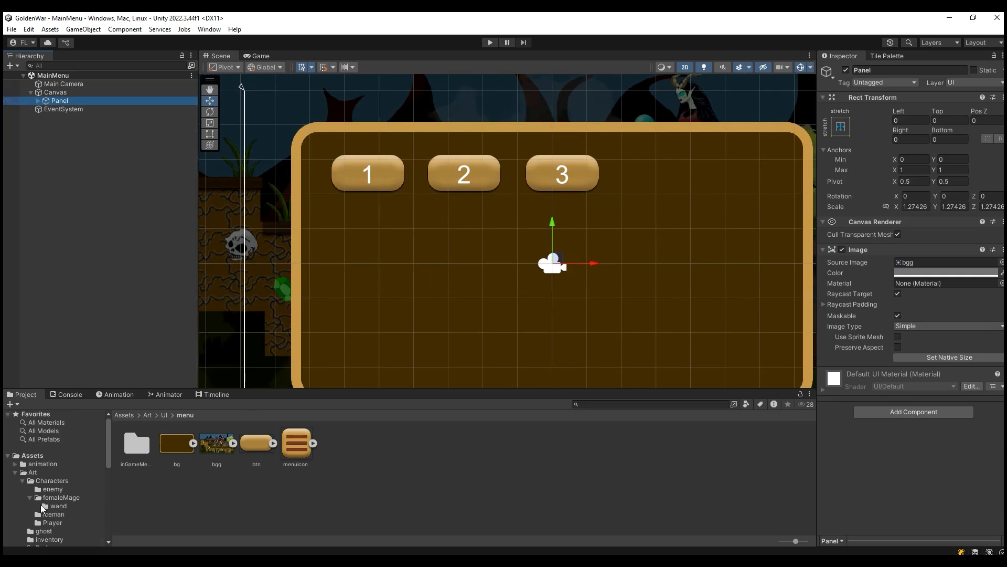
{"action": "left_click", "coordinate": [15, 473]}
{"action": "scroll", "coordinate": [63, 497], "scroll_direction": "down", "scroll_amount": 3}
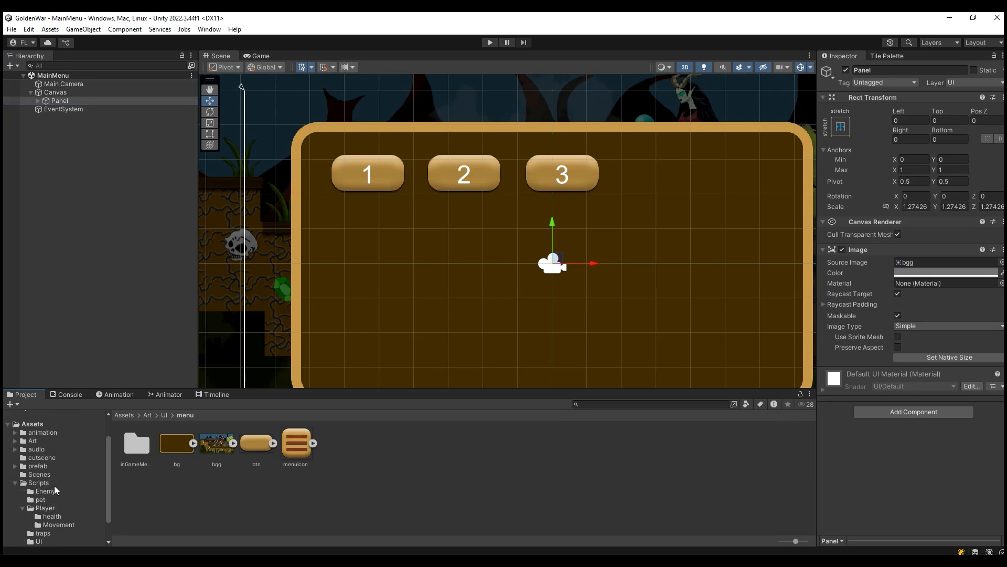
{"action": "left_click", "coordinate": [54, 475]}
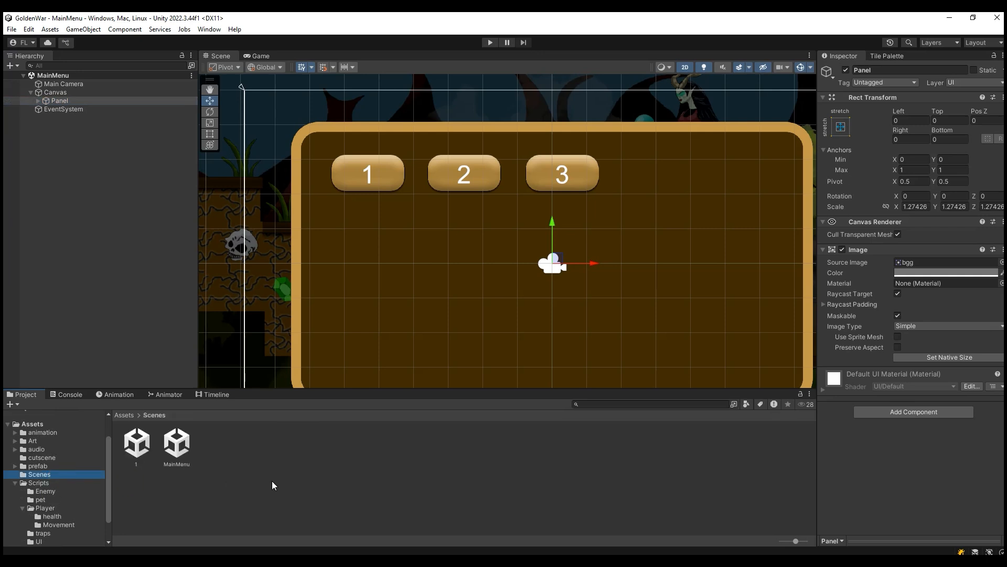
Step: Duplicate scene 1 in the Scenes folder and open the copy
{"action": "left_click", "coordinate": [140, 443]}
{"action": "key", "text": "ctrl+d"}
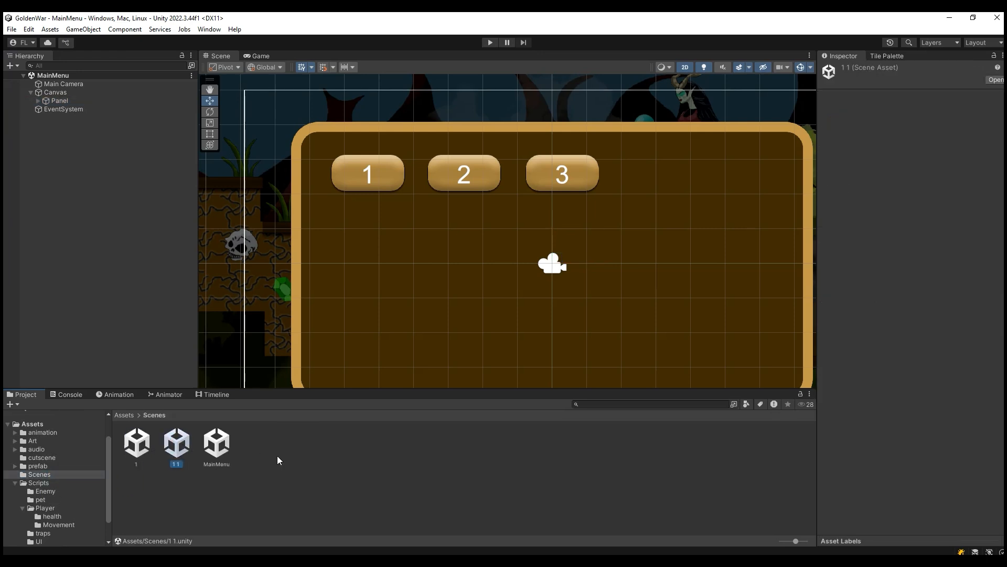
{"action": "left_click", "coordinate": [178, 464]}
{"action": "left_click", "coordinate": [190, 479]}
{"action": "double_click", "coordinate": [173, 435]}
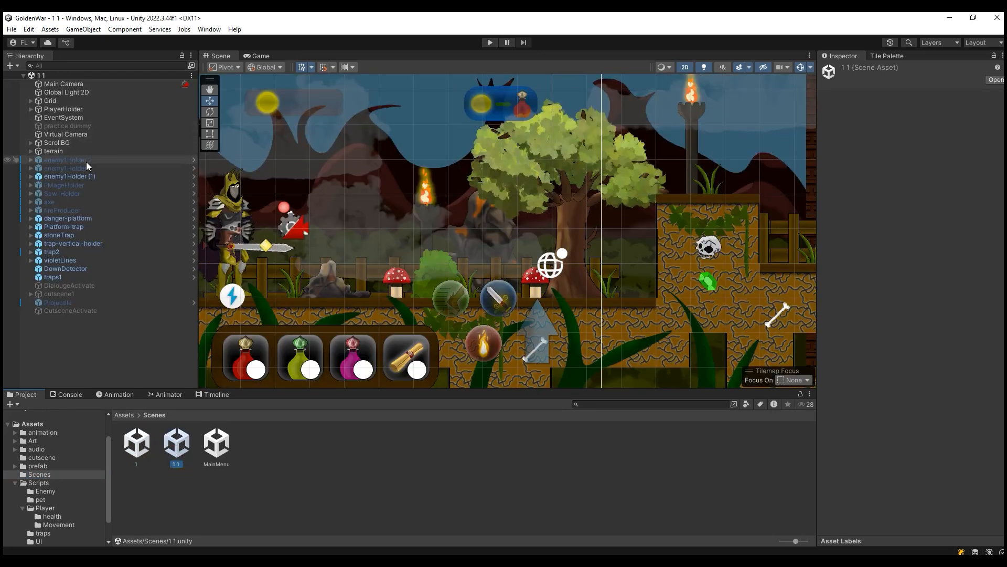
Step: Delete all objects from enemy1Holder 2 through CutsceneActivate from the copied scene
{"action": "left_click", "coordinate": [88, 167]}
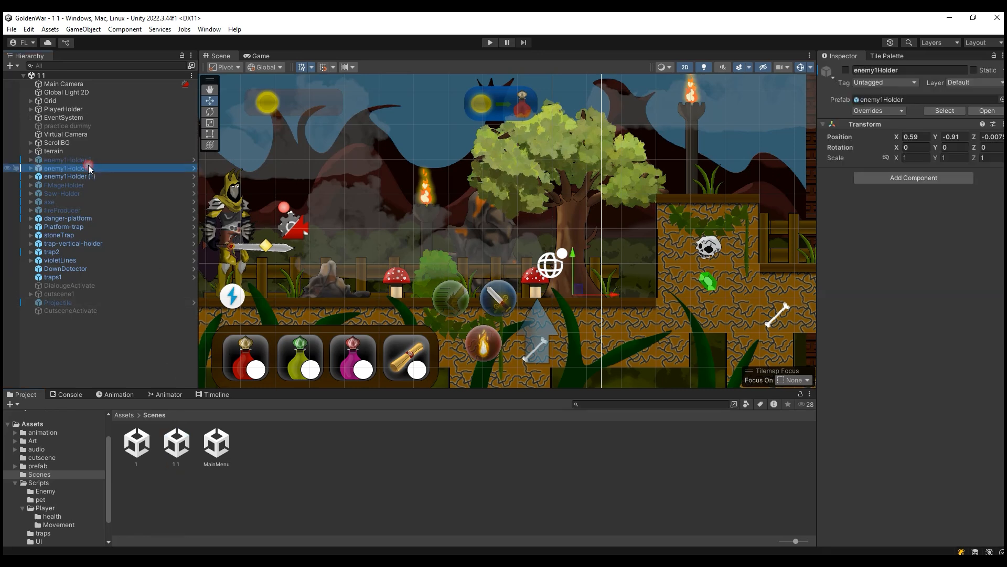
{"action": "left_click", "coordinate": [88, 162]}
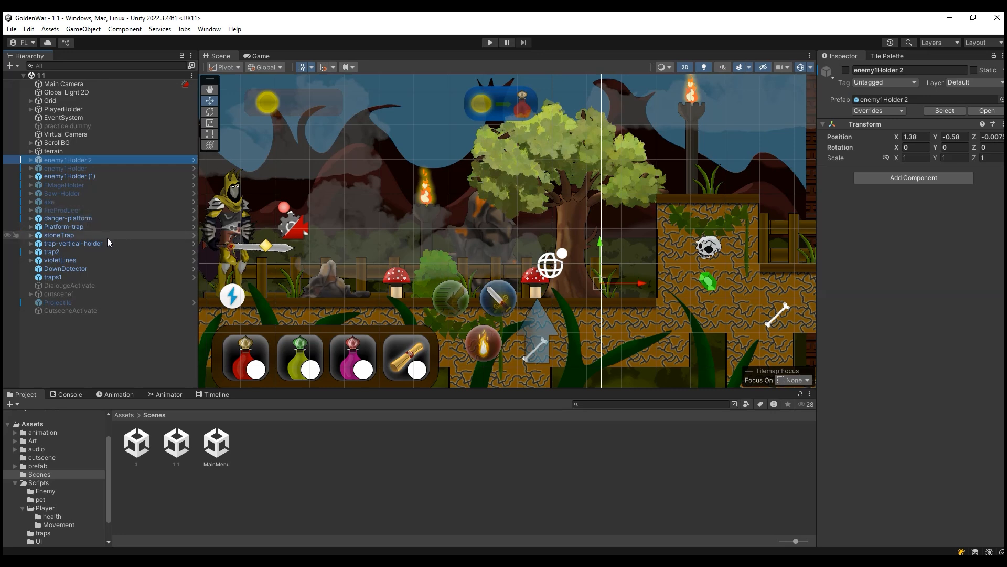
{"action": "left_click", "coordinate": [109, 309], "text": "shift"}
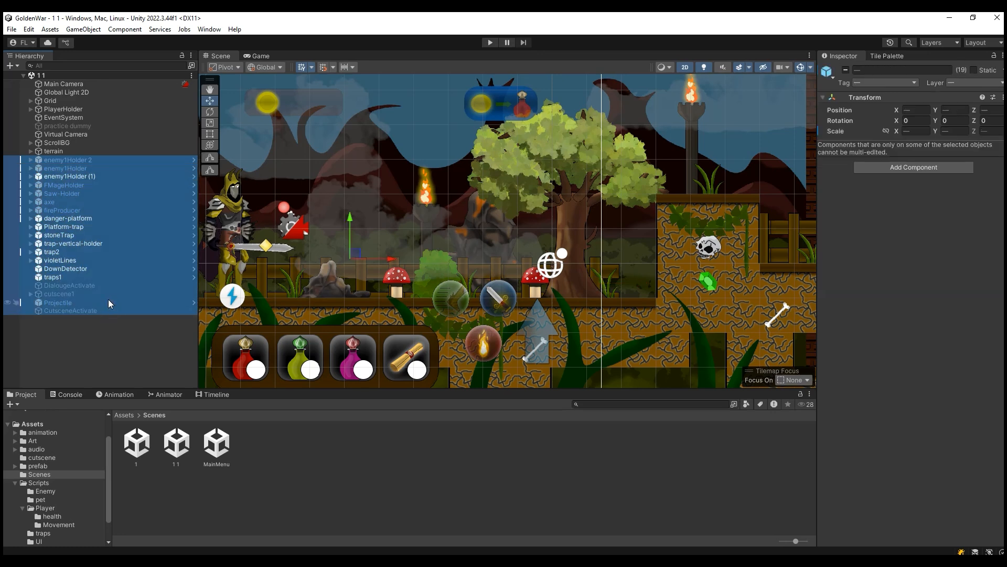
{"action": "key", "text": "Delete"}
Step: Review the objects left in the copied scene, including the Grid's tilemaps, ScrollBG and the children of terrain
{"action": "left_click", "coordinate": [80, 135]}
{"action": "left_click", "coordinate": [74, 118]}
{"action": "left_click", "coordinate": [68, 109]}
{"action": "left_click", "coordinate": [74, 100]}
{"action": "left_click", "coordinate": [86, 92]}
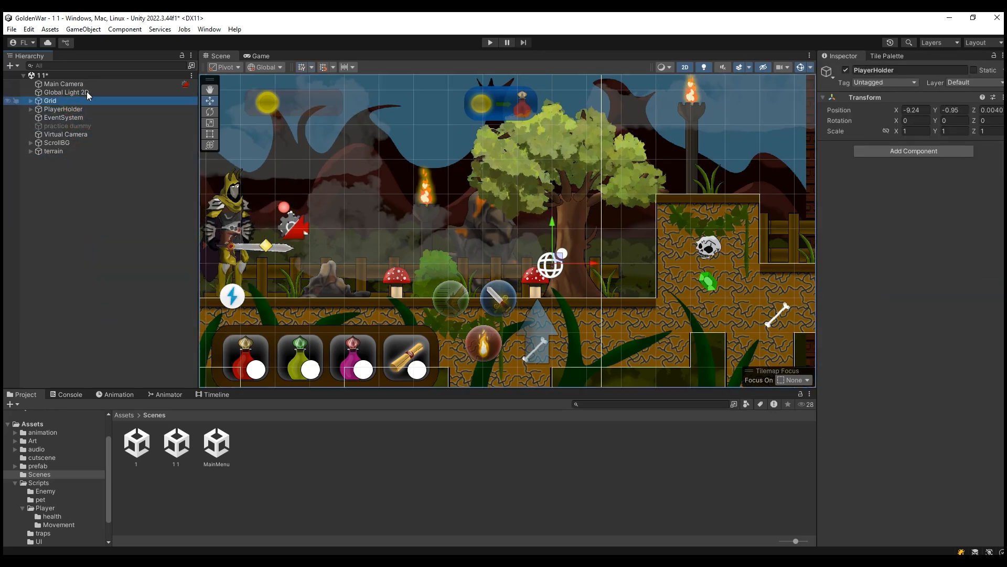
{"action": "left_click", "coordinate": [80, 103]}
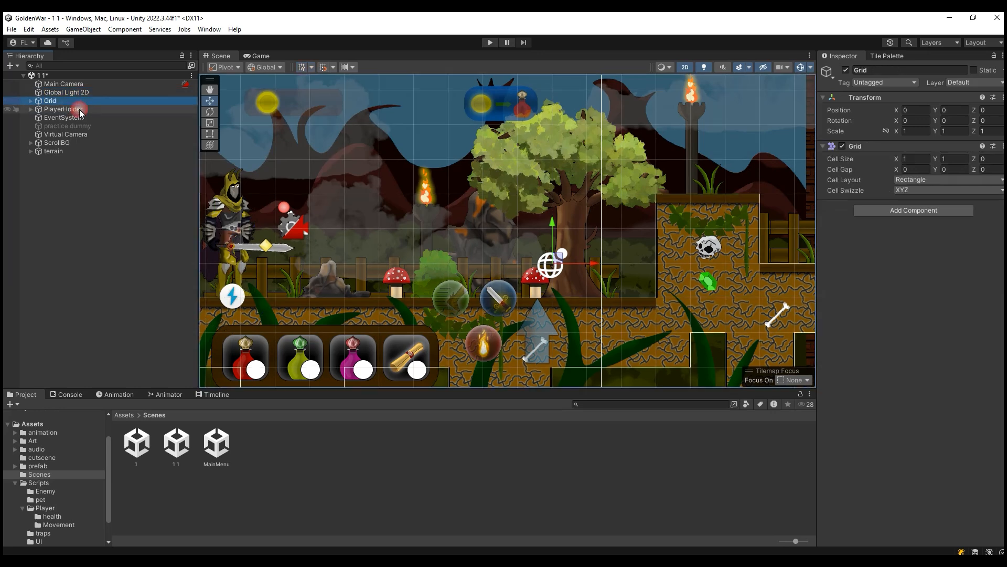
{"action": "left_click", "coordinate": [31, 101]}
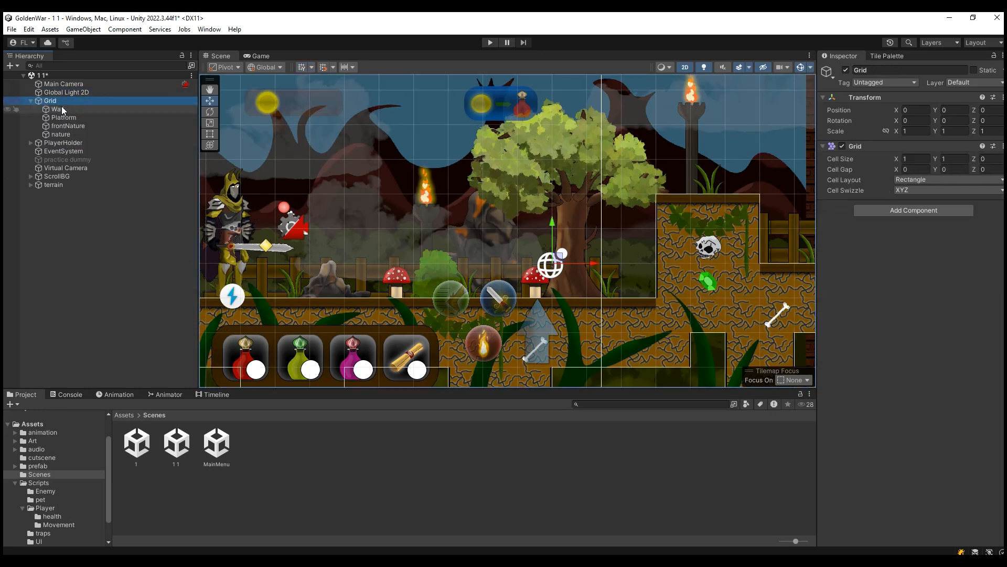
{"action": "left_click", "coordinate": [58, 109]}
{"action": "left_click", "coordinate": [72, 118]}
{"action": "left_click", "coordinate": [69, 118]}
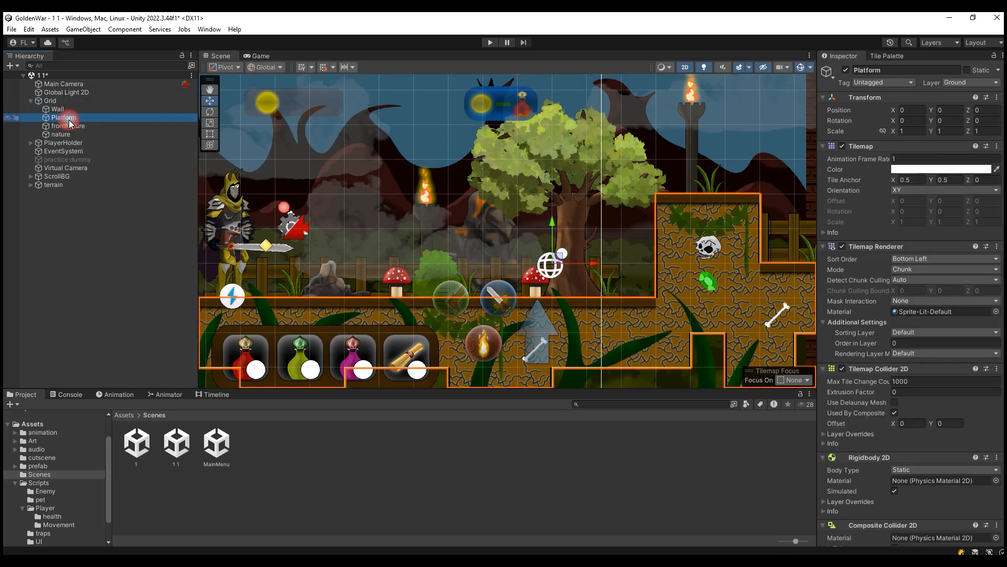
{"action": "left_click", "coordinate": [30, 101]}
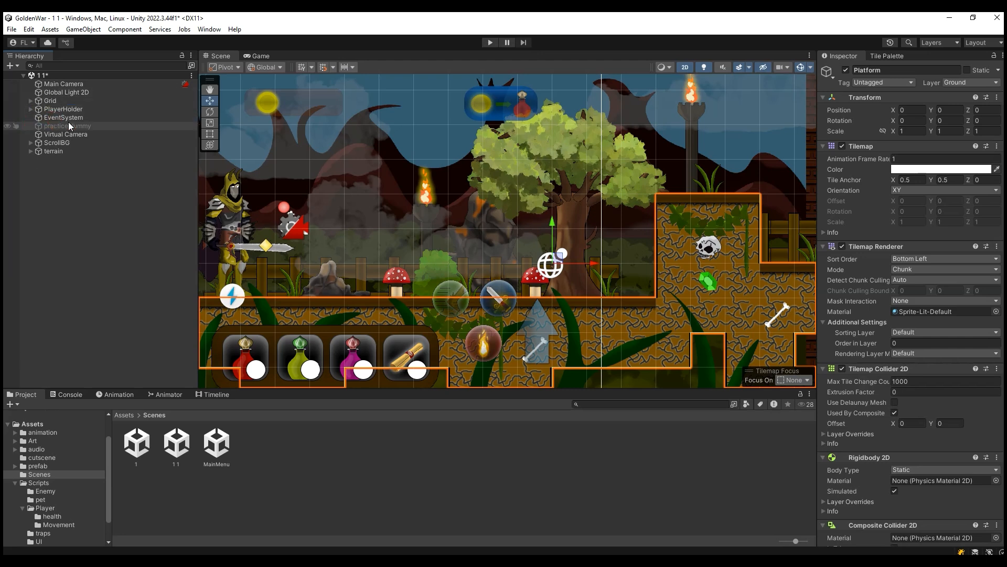
{"action": "left_click", "coordinate": [84, 118]}
{"action": "left_click", "coordinate": [88, 133]}
{"action": "left_click", "coordinate": [90, 144]}
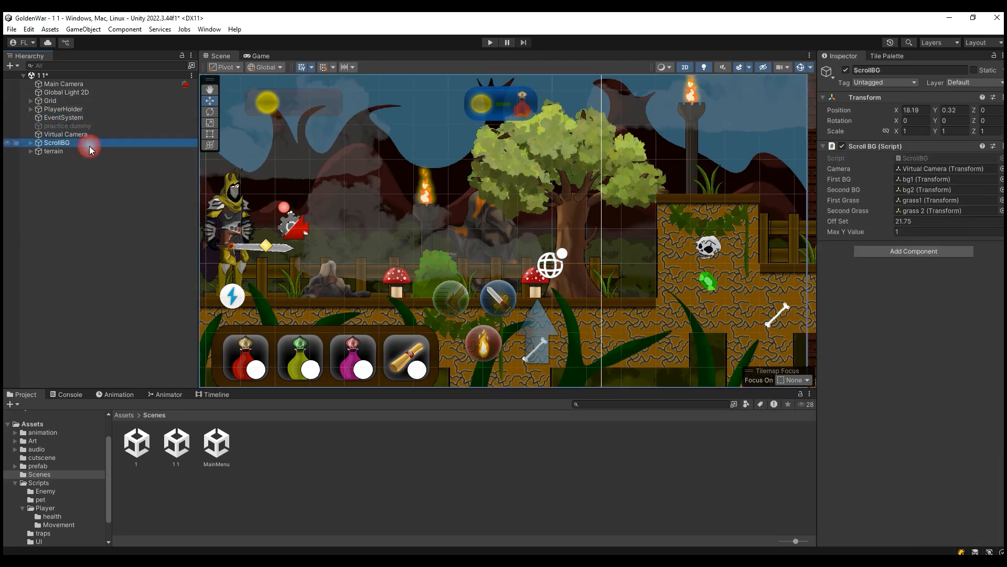
{"action": "left_click", "coordinate": [52, 151]}
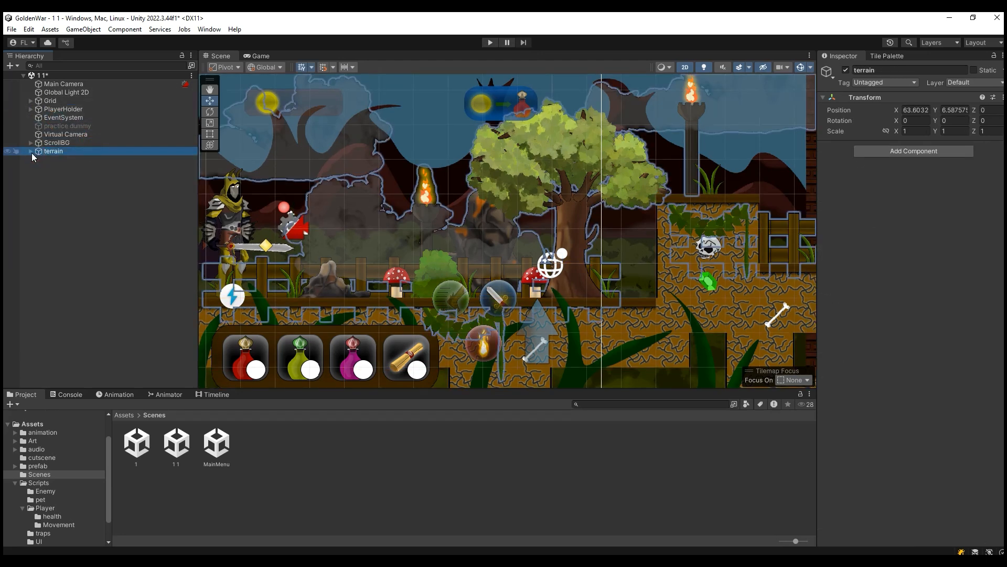
{"action": "left_click", "coordinate": [31, 152]}
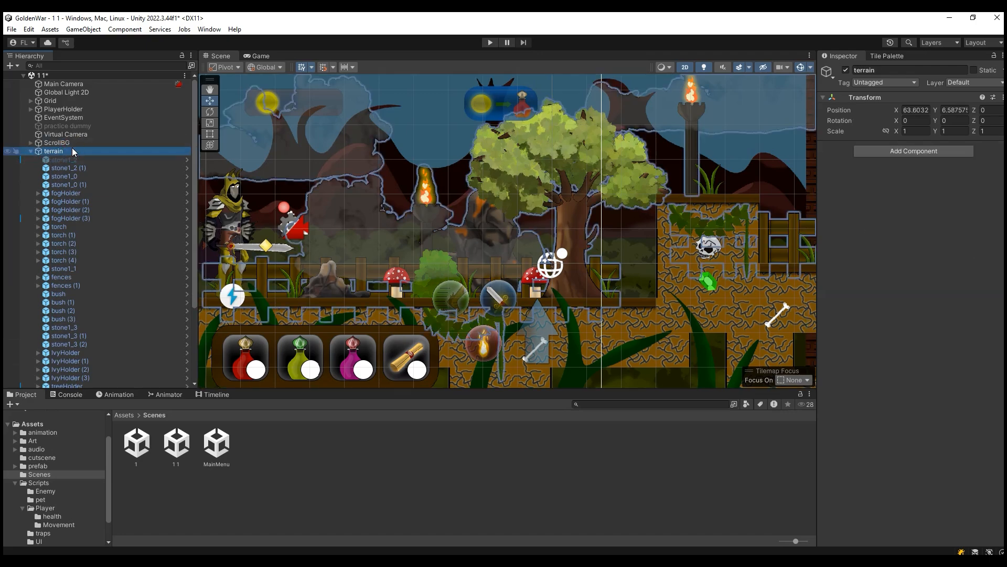
Step: Delete the terrain object with all its children from the copied scene
{"action": "key", "text": "Delete"}
{"action": "scroll", "coordinate": [324, 193], "scroll_direction": "down", "scroll_amount": 10}
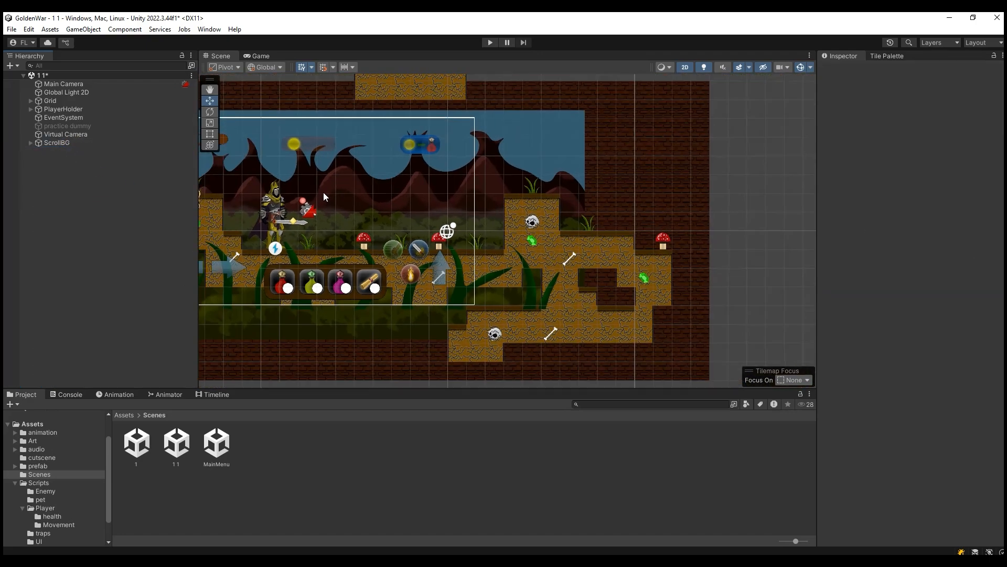
{"action": "left_click", "coordinate": [209, 90]}
{"action": "left_click_drag", "start_coordinate": [318, 146], "coordinate": [399, 167]}
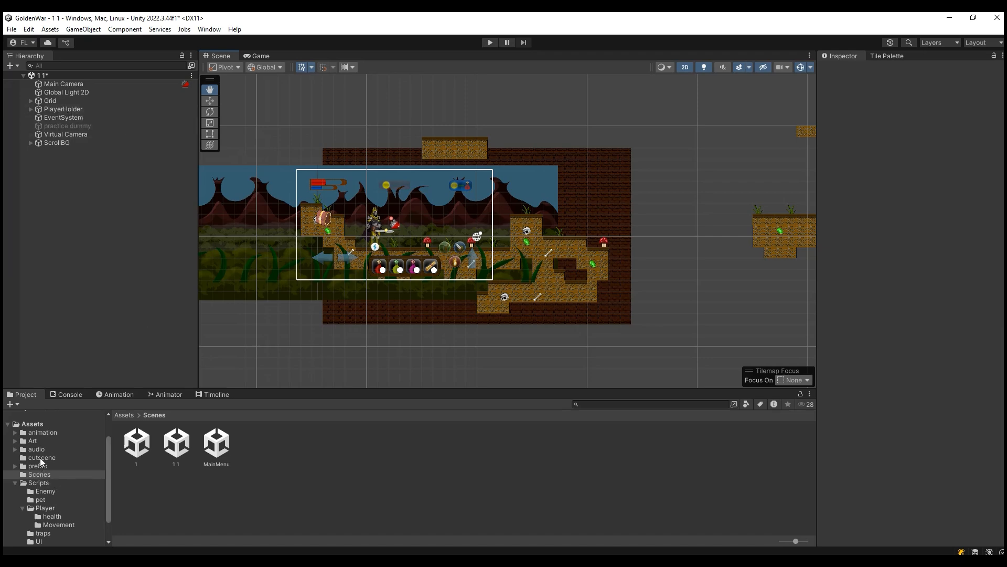
Step: Turn PlayerHolder into a prefab stored in the prefab folder's Player subfolder
{"action": "left_click", "coordinate": [22, 485]}
{"action": "left_click", "coordinate": [55, 498]}
{"action": "double_click", "coordinate": [297, 446]}
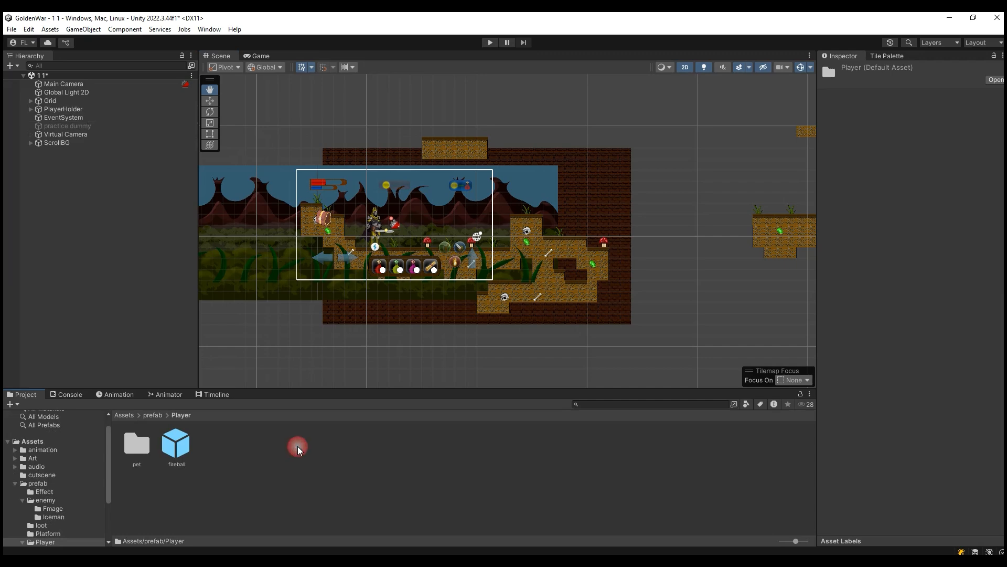
{"action": "left_click_drag", "start_coordinate": [46, 109], "coordinate": [313, 470]}
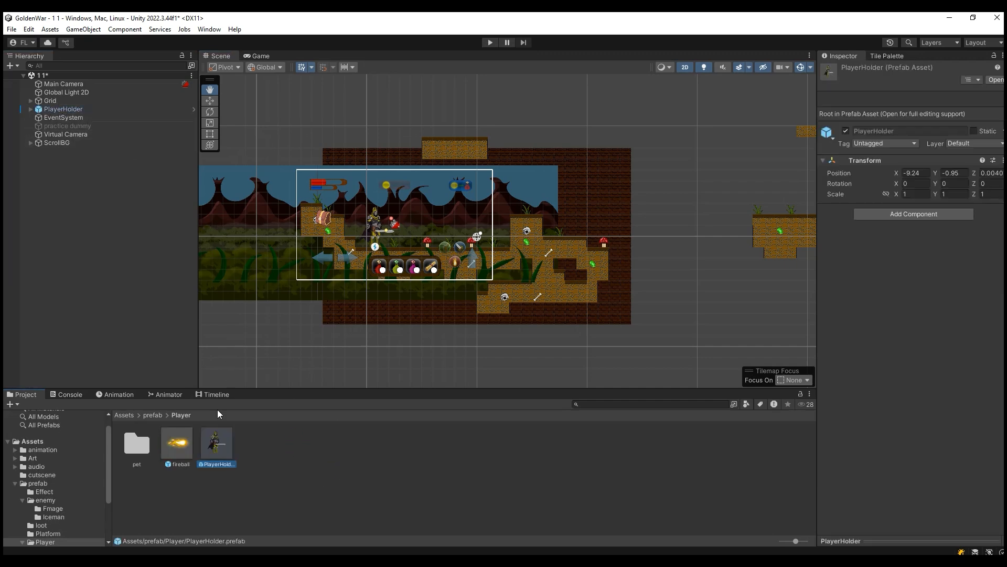
Step: Check the contents of the PlayerHolder prefab, return to the copied scene and save it
{"action": "double_click", "coordinate": [218, 446]}
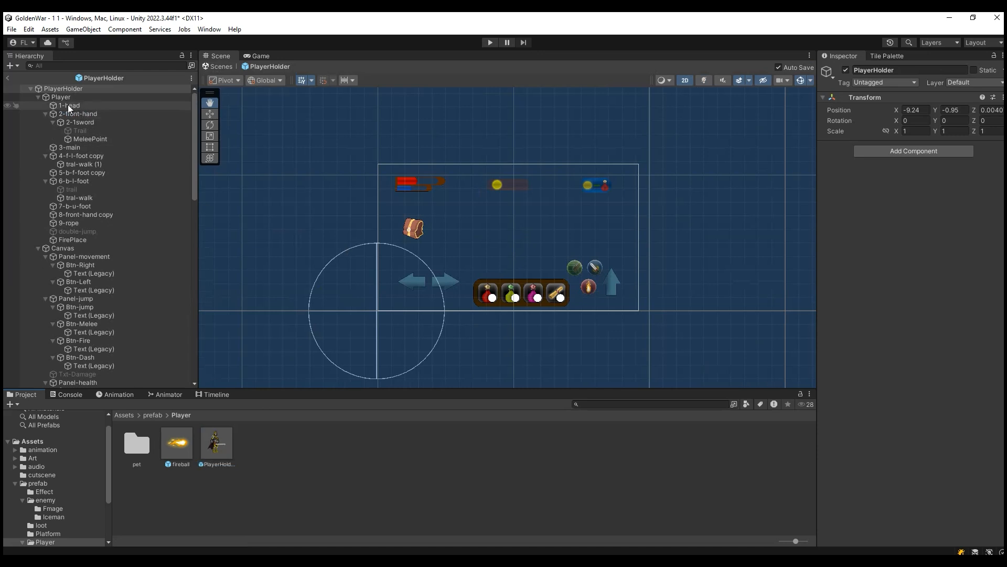
{"action": "left_click", "coordinate": [7, 86]}
{"action": "left_click", "coordinate": [7, 78]}
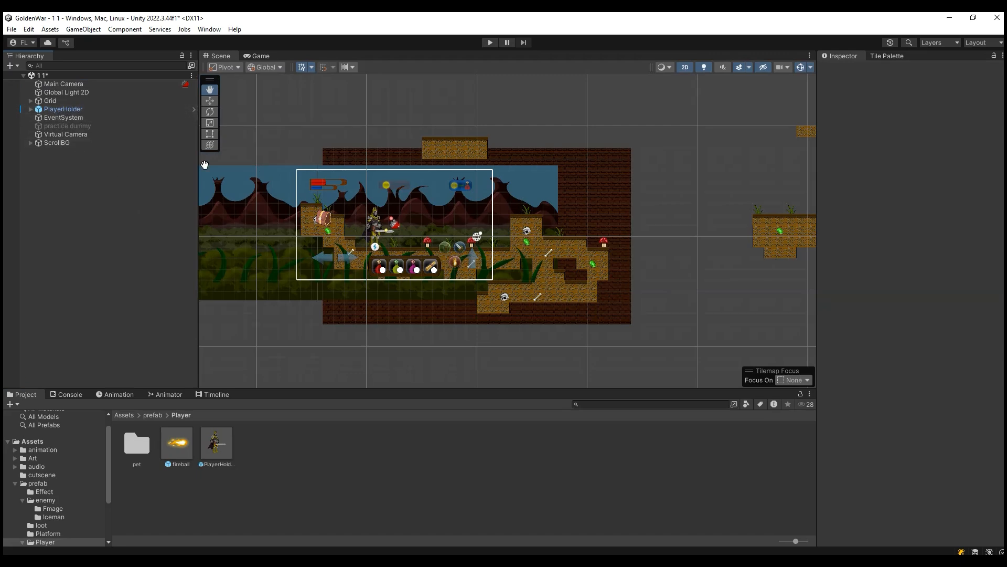
{"action": "key", "text": "ctrl+s"}
Step: Erase the Platform tilemap's floating ledge and most of the ground tiles ahead of the player
{"action": "scroll", "coordinate": [297, 182], "scroll_direction": "up", "scroll_amount": 1}
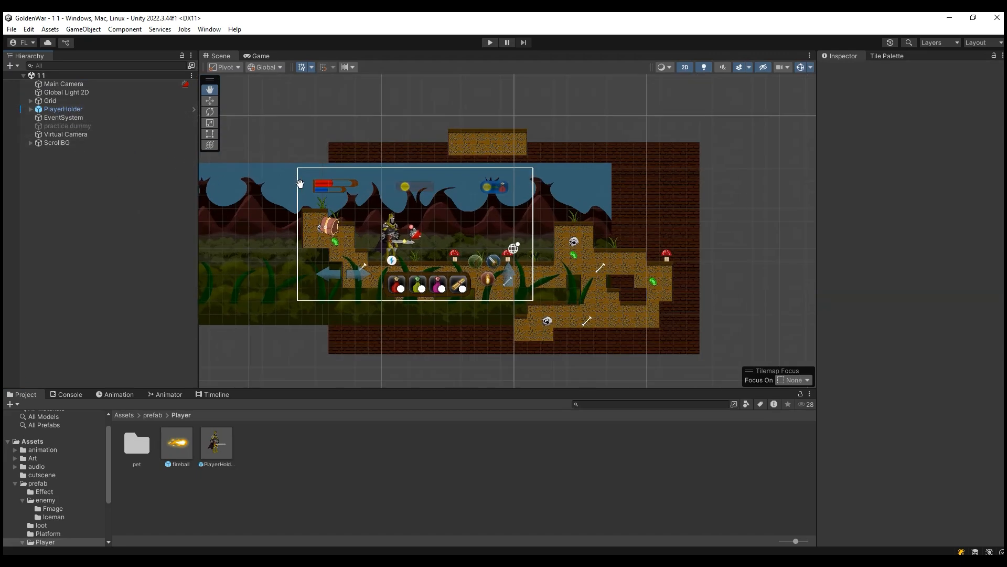
{"action": "scroll", "coordinate": [446, 256], "scroll_direction": "up", "scroll_amount": 12}
{"action": "scroll", "coordinate": [392, 242], "scroll_direction": "down", "scroll_amount": 6}
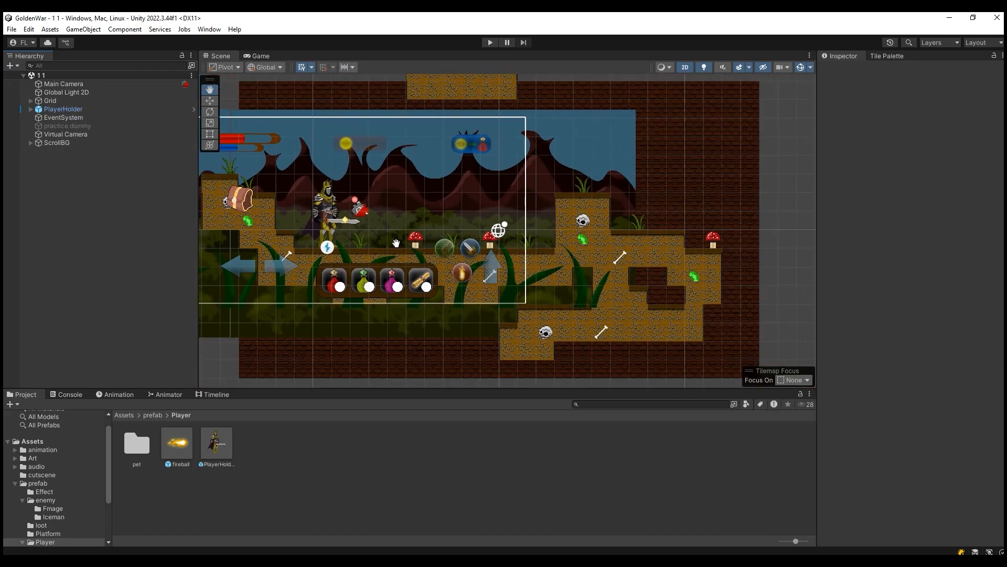
{"action": "left_click", "coordinate": [61, 102]}
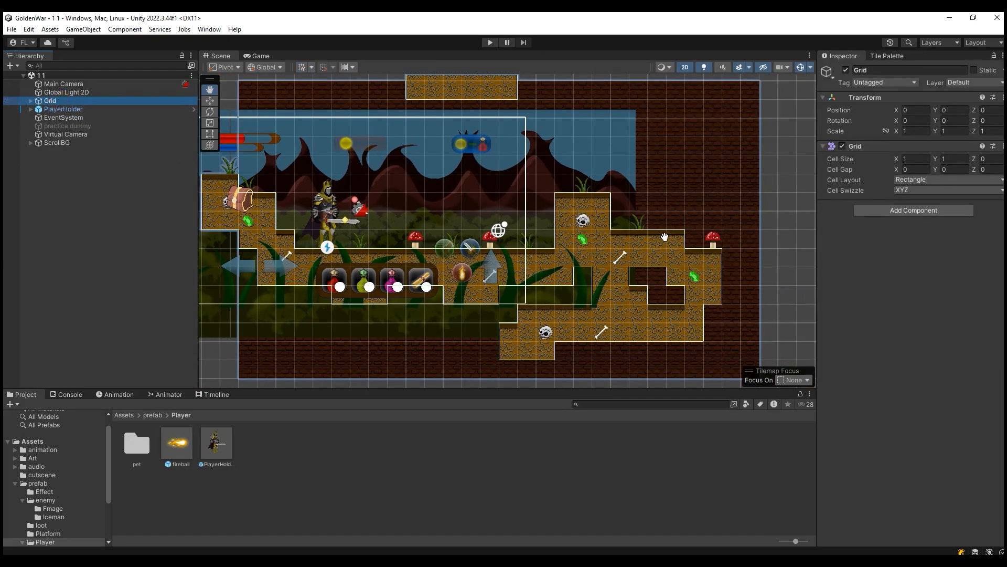
{"action": "scroll", "coordinate": [661, 237], "scroll_direction": "down", "scroll_amount": 3}
{"action": "left_click", "coordinate": [886, 56]}
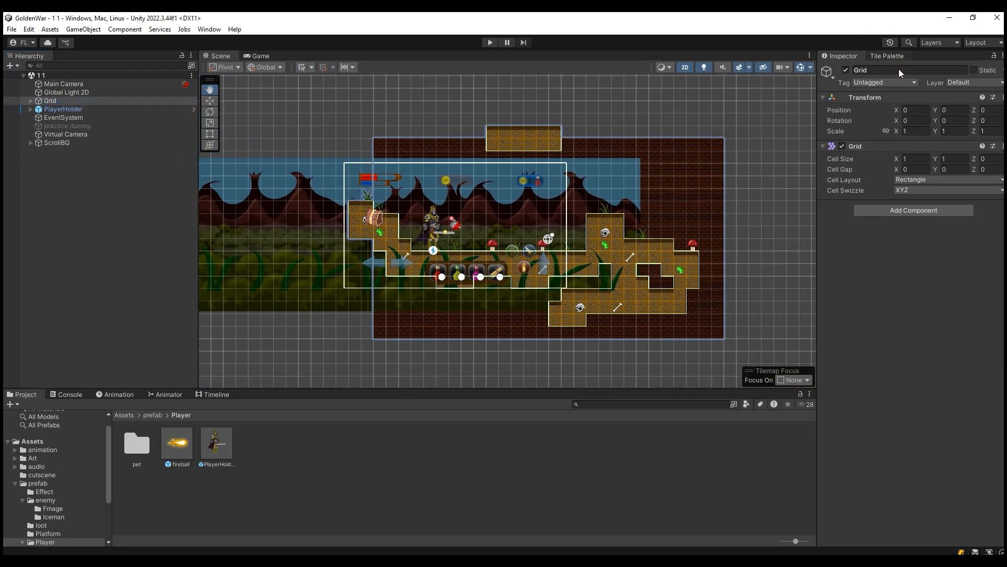
{"action": "left_click", "coordinate": [902, 82]}
{"action": "left_click", "coordinate": [906, 92]}
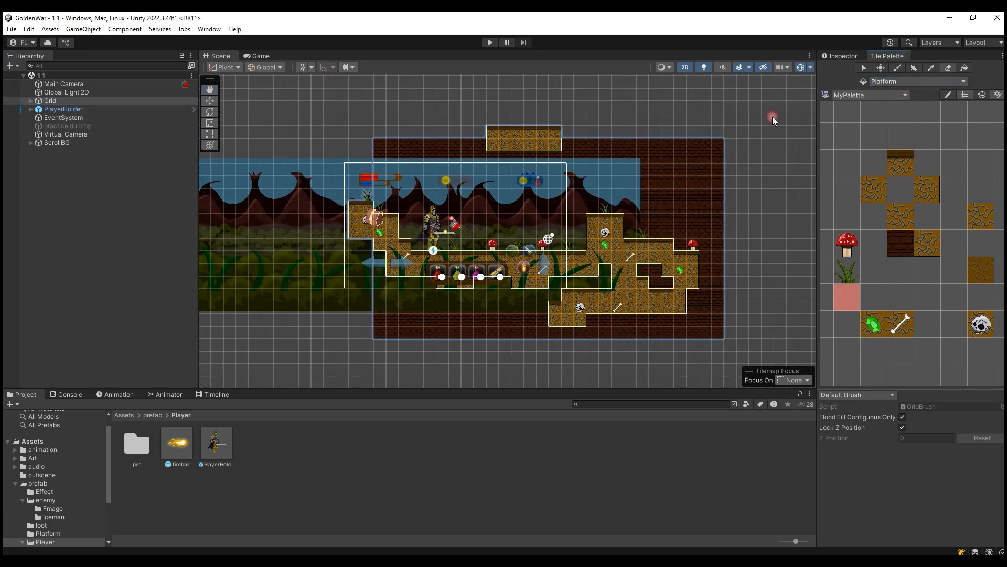
{"action": "mouse_move", "coordinate": [546, 144]}
{"action": "left_mouse_down"}
{"action": "mouse_move", "coordinate": [556, 129]}
{"action": "mouse_move", "coordinate": [510, 128]}
{"action": "mouse_move", "coordinate": [588, 144]}
{"action": "mouse_move", "coordinate": [499, 257]}
{"action": "mouse_move", "coordinate": [603, 247]}
{"action": "mouse_move", "coordinate": [664, 286]}
{"action": "mouse_move", "coordinate": [491, 282]}
{"action": "left_mouse_up"}
{"action": "mouse_move", "coordinate": [543, 263]}
{"action": "left_mouse_down"}
{"action": "mouse_move", "coordinate": [631, 231]}
{"action": "mouse_move", "coordinate": [682, 263]}
{"action": "mouse_move", "coordinate": [702, 250]}
{"action": "left_mouse_up"}
{"action": "left_click_drag", "start_coordinate": [648, 273], "coordinate": [667, 245]}
Step: Erase the leftover Platform tiles and the stepped ground behind the player, keeping a small block under the player
{"action": "left_click", "coordinate": [965, 82]}
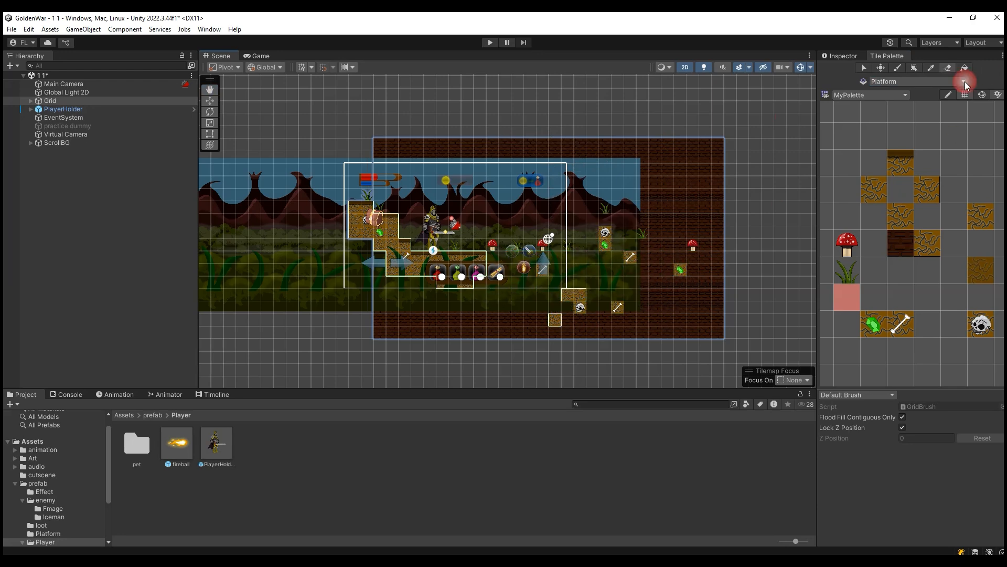
{"action": "left_click_drag", "start_coordinate": [924, 110], "coordinate": [971, 146]}
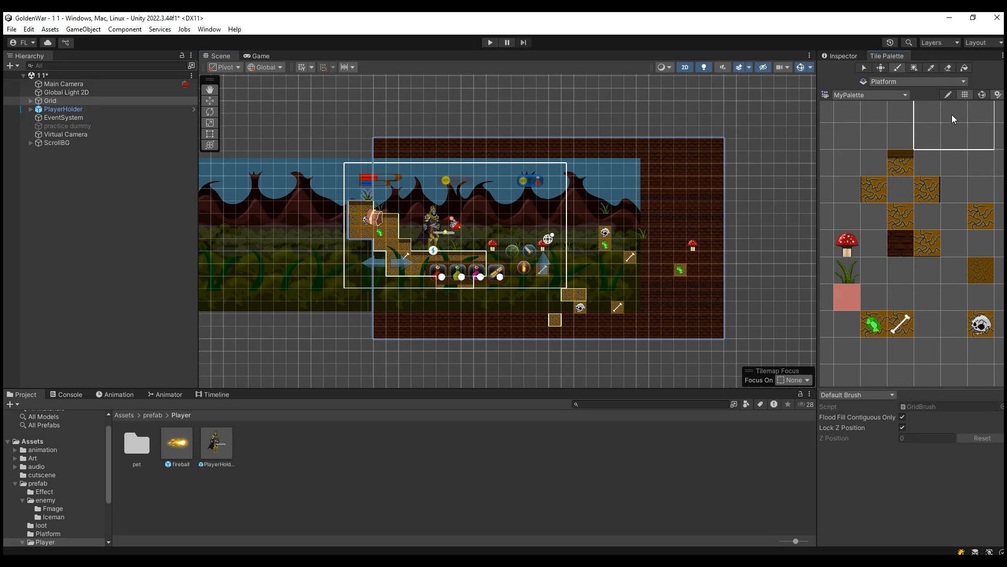
{"action": "left_click", "coordinate": [946, 70]}
{"action": "left_click_drag", "start_coordinate": [565, 313], "coordinate": [669, 282]}
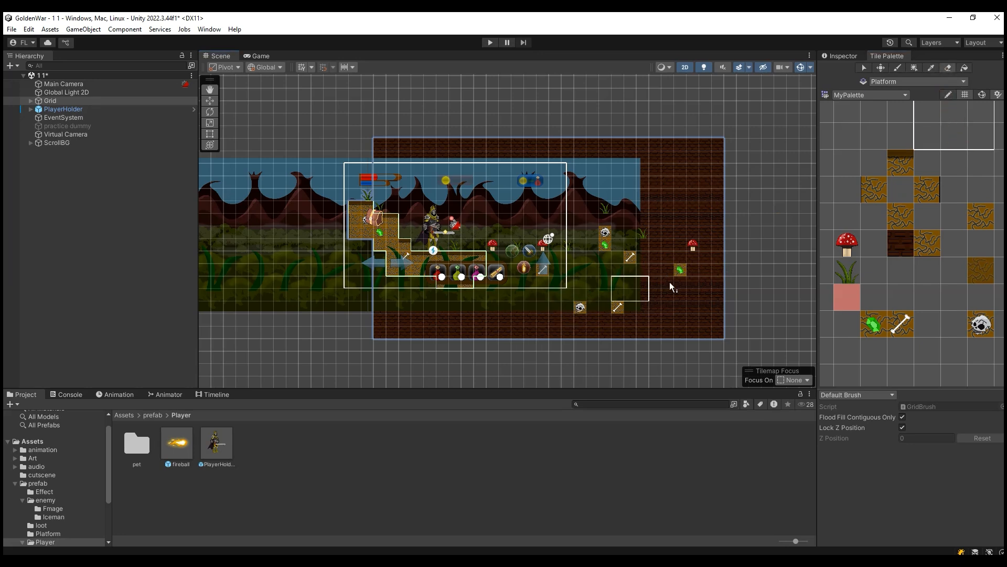
{"action": "left_click_drag", "start_coordinate": [532, 304], "coordinate": [476, 296]}
{"action": "mouse_move", "coordinate": [345, 236]}
{"action": "left_mouse_down"}
{"action": "mouse_move", "coordinate": [368, 215]}
{"action": "mouse_move", "coordinate": [392, 288]}
{"action": "left_mouse_up"}
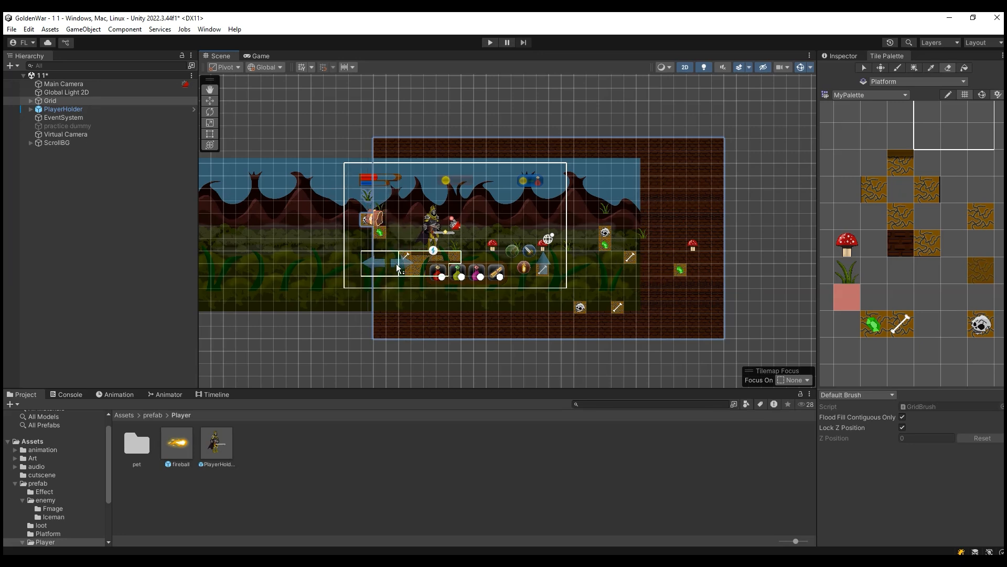
Step: Erase the skull, bone and green decoration tiles from the frontNature tilemap around the removed ground
{"action": "left_click", "coordinate": [901, 83]}
{"action": "left_click", "coordinate": [902, 99]}
{"action": "mouse_move", "coordinate": [609, 232]}
{"action": "left_mouse_down"}
{"action": "mouse_move", "coordinate": [609, 264]}
{"action": "mouse_move", "coordinate": [669, 269]}
{"action": "left_mouse_up"}
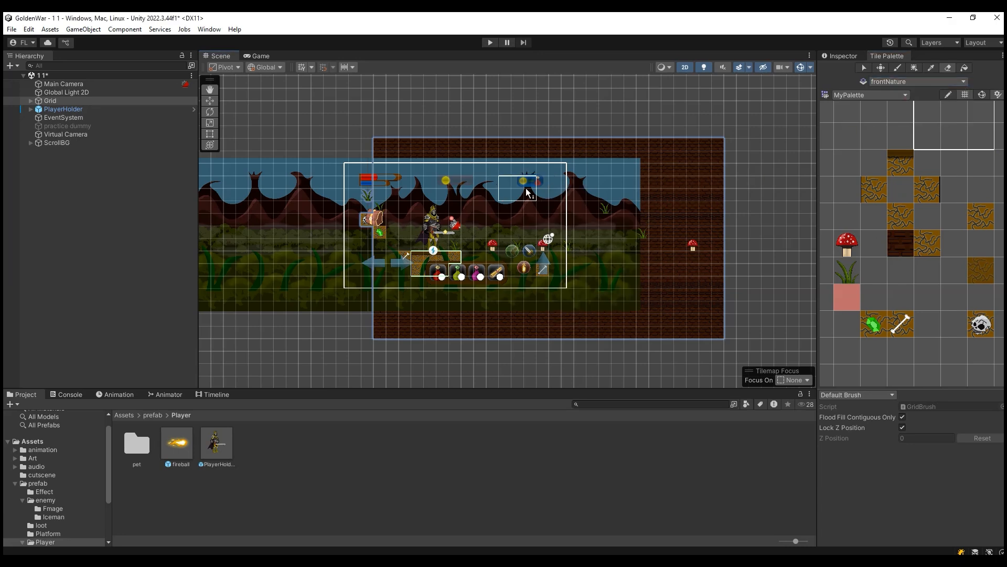
{"action": "left_click", "coordinate": [402, 255]}
Step: Erase the mushroom and grass tiles from the nature tilemap
{"action": "left_click", "coordinate": [912, 80]}
{"action": "left_click", "coordinate": [917, 110]}
{"action": "left_click", "coordinate": [692, 247]}
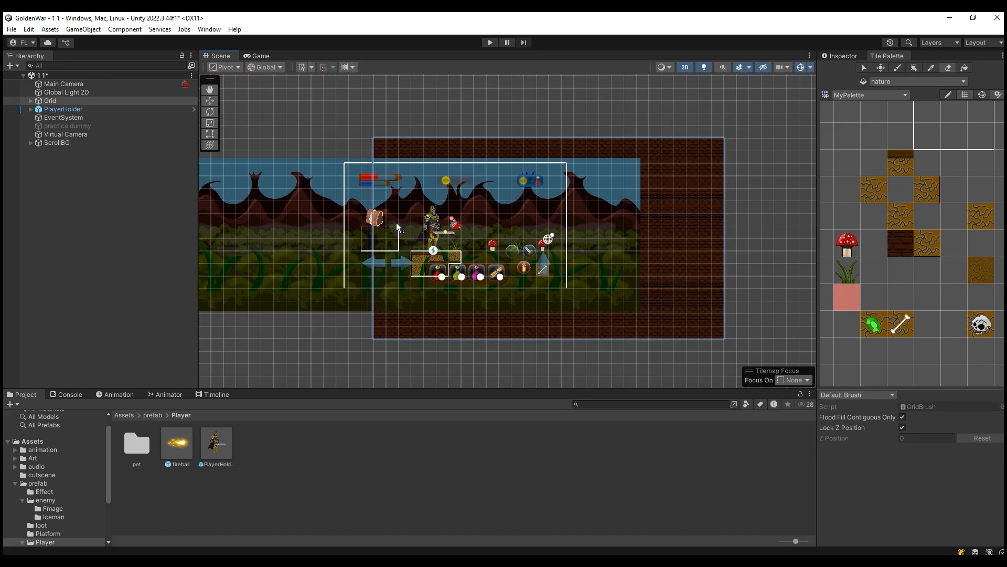
{"action": "left_click", "coordinate": [496, 242]}
{"action": "left_click", "coordinate": [541, 241]}
Step: Erase the leftover bone tile from the frontNature tilemap and check the cleaned level in the Game view
{"action": "left_click", "coordinate": [944, 81]}
{"action": "left_click", "coordinate": [911, 119]}
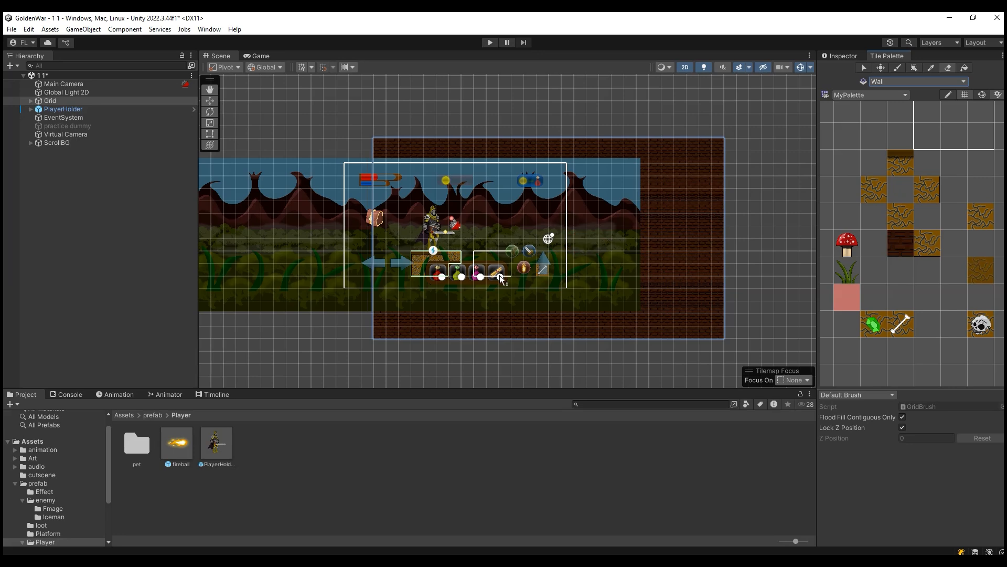
{"action": "scroll", "coordinate": [612, 301], "scroll_direction": "up", "scroll_amount": 2}
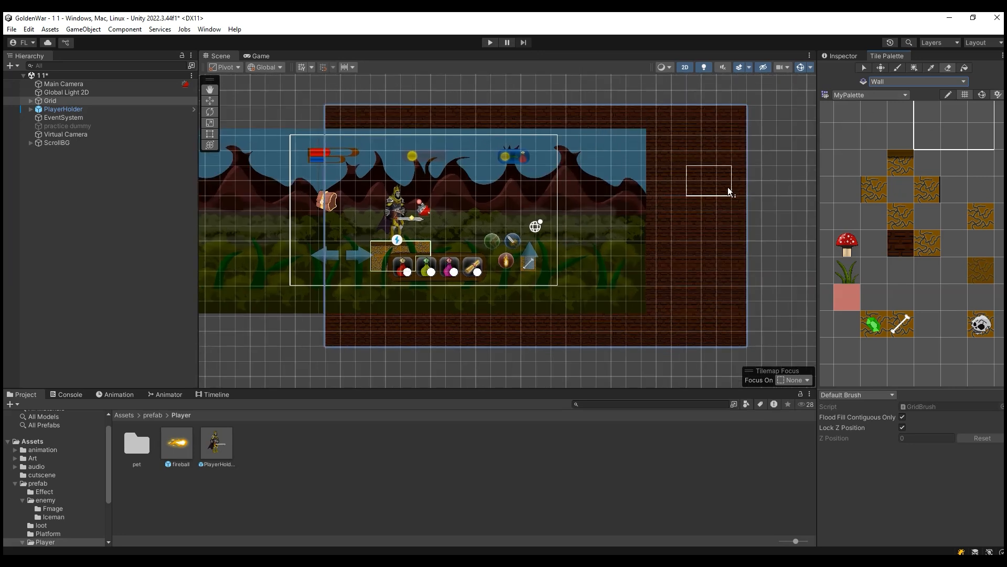
{"action": "scroll", "coordinate": [503, 286], "scroll_direction": "up", "scroll_amount": 1}
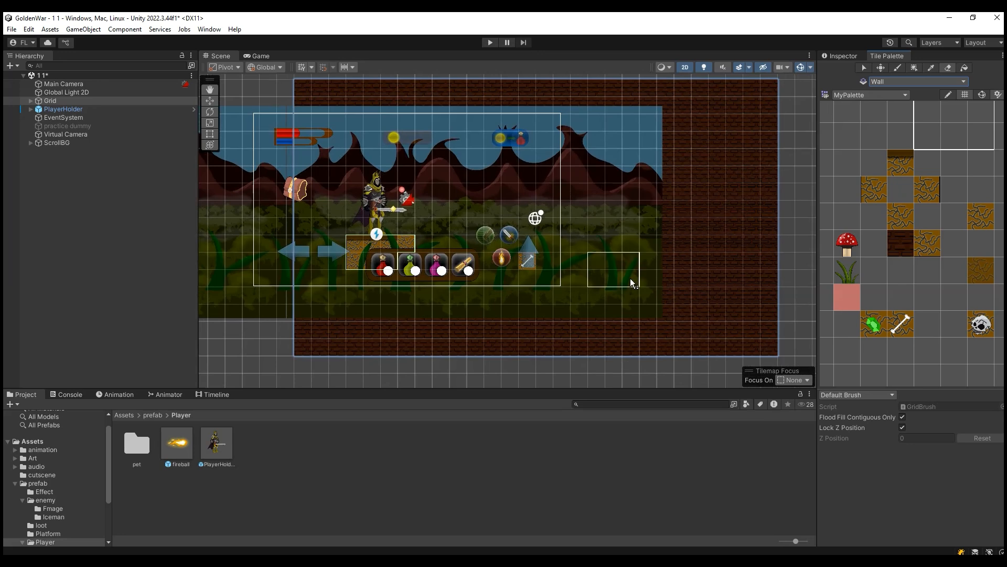
{"action": "left_click", "coordinate": [892, 82]}
{"action": "left_click", "coordinate": [896, 102]}
{"action": "left_click", "coordinate": [928, 82]}
{"action": "left_click", "coordinate": [911, 95]}
{"action": "left_click", "coordinate": [918, 81]}
{"action": "left_click", "coordinate": [915, 99]}
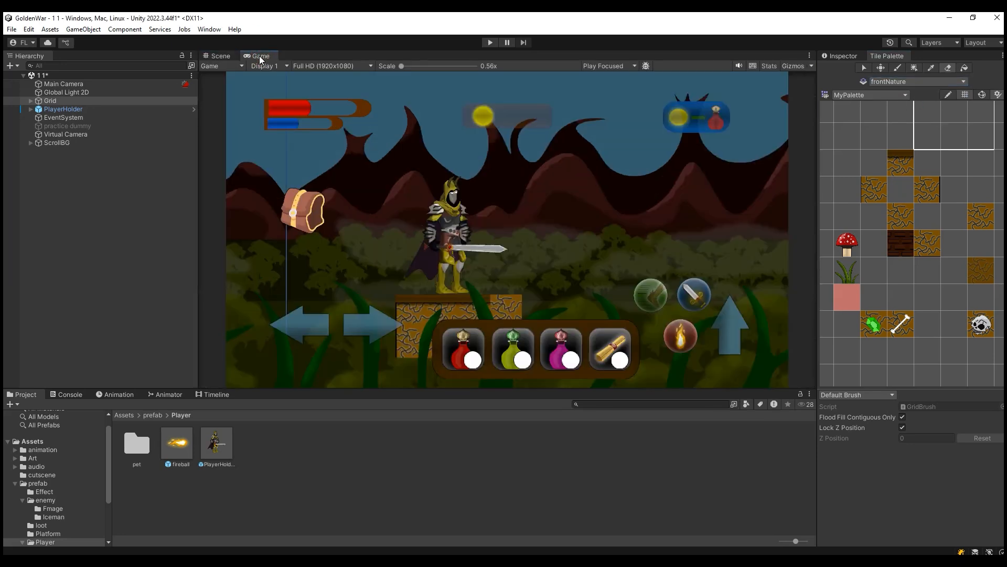
{"action": "left_click", "coordinate": [213, 58]}
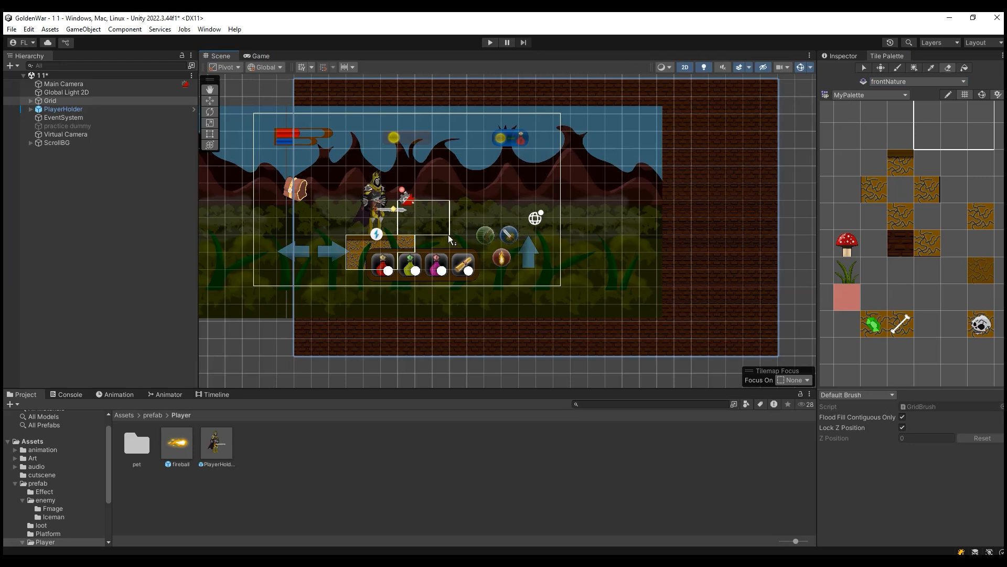
{"action": "scroll", "coordinate": [372, 244], "scroll_direction": "up", "scroll_amount": 3}
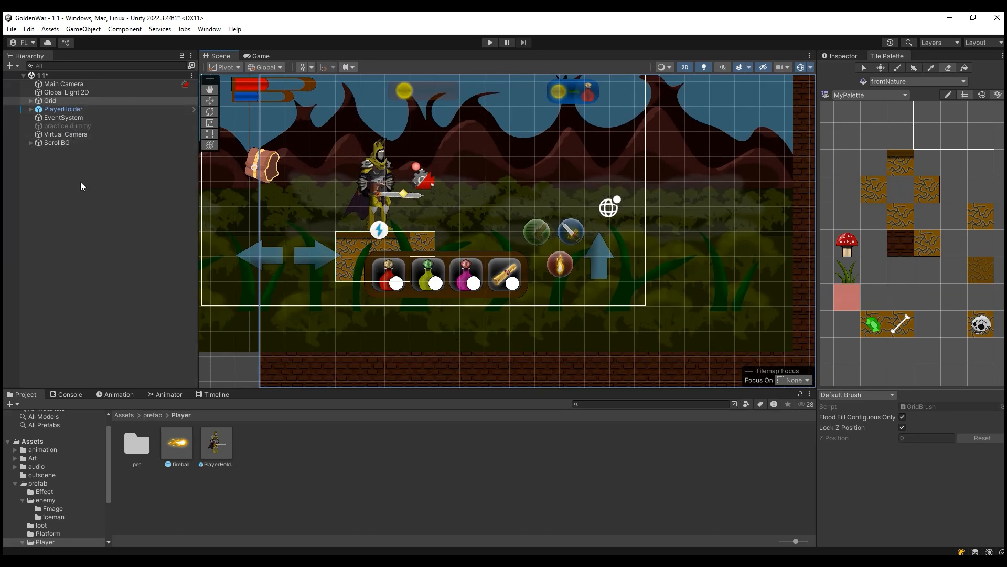
Step: Rename the copied scene in the Scenes folder to example
{"action": "left_click", "coordinate": [45, 76]}
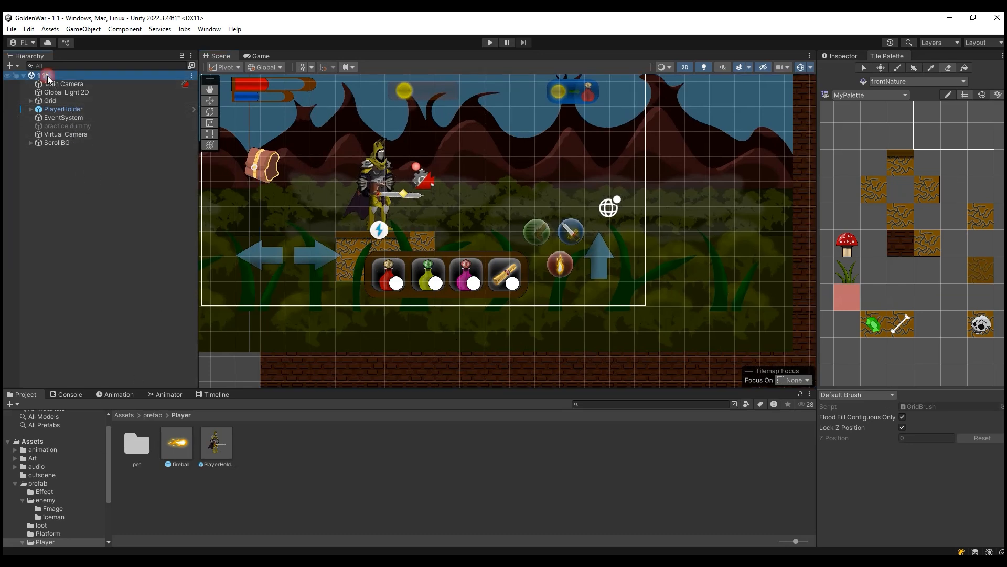
{"action": "left_click", "coordinate": [16, 484]}
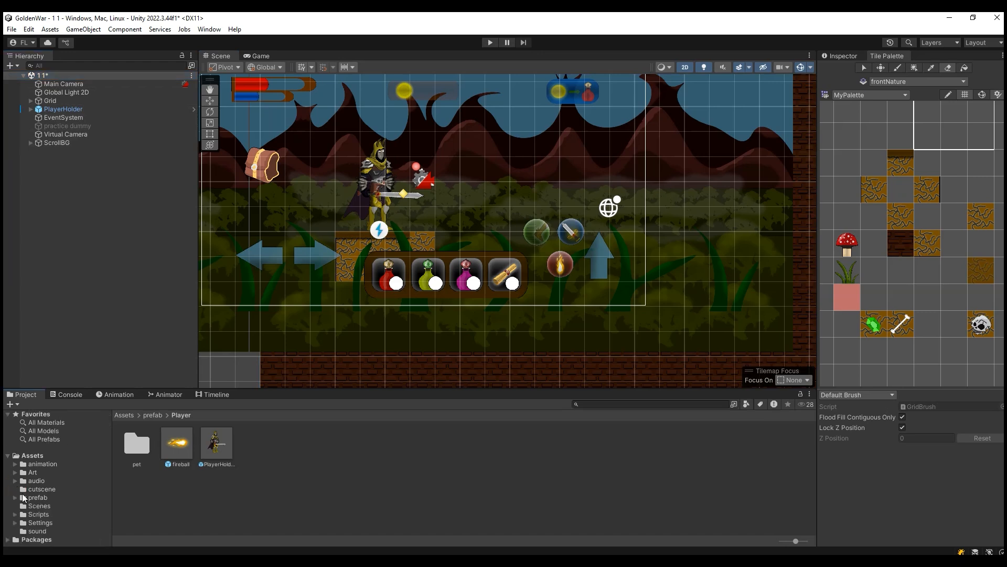
{"action": "left_click", "coordinate": [59, 515]}
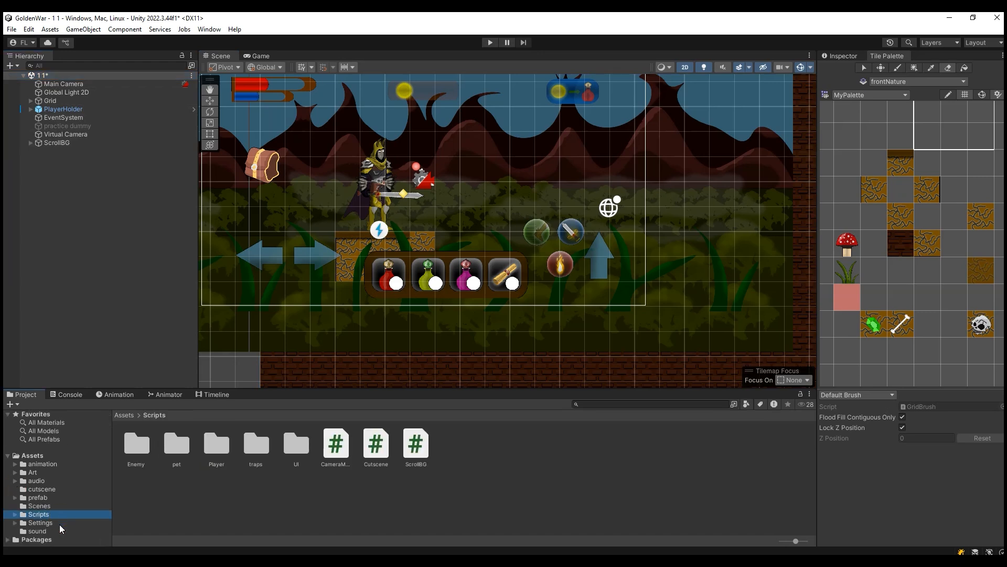
{"action": "left_click", "coordinate": [39, 505]}
{"action": "left_click", "coordinate": [176, 460]}
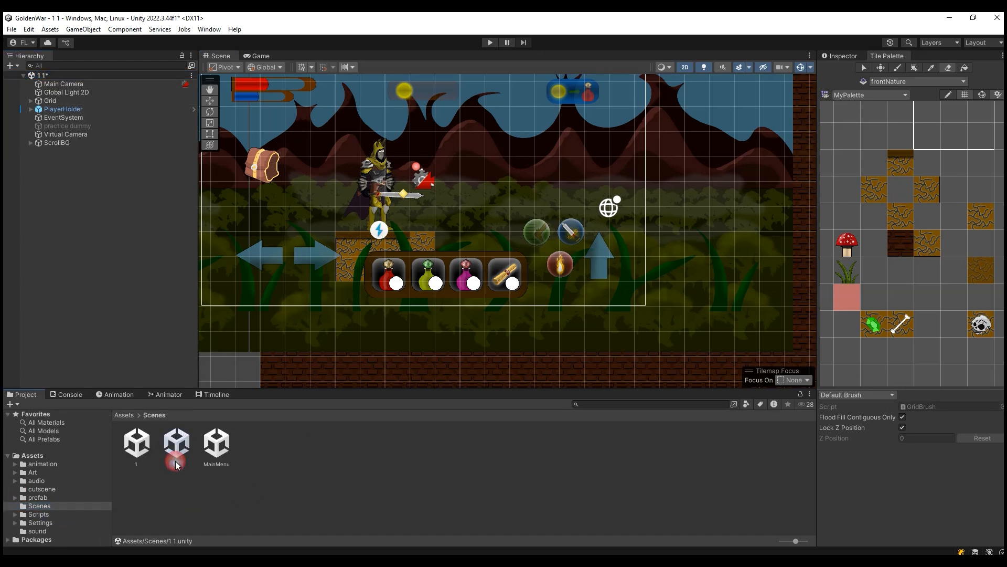
{"action": "left_click", "coordinate": [203, 484]}
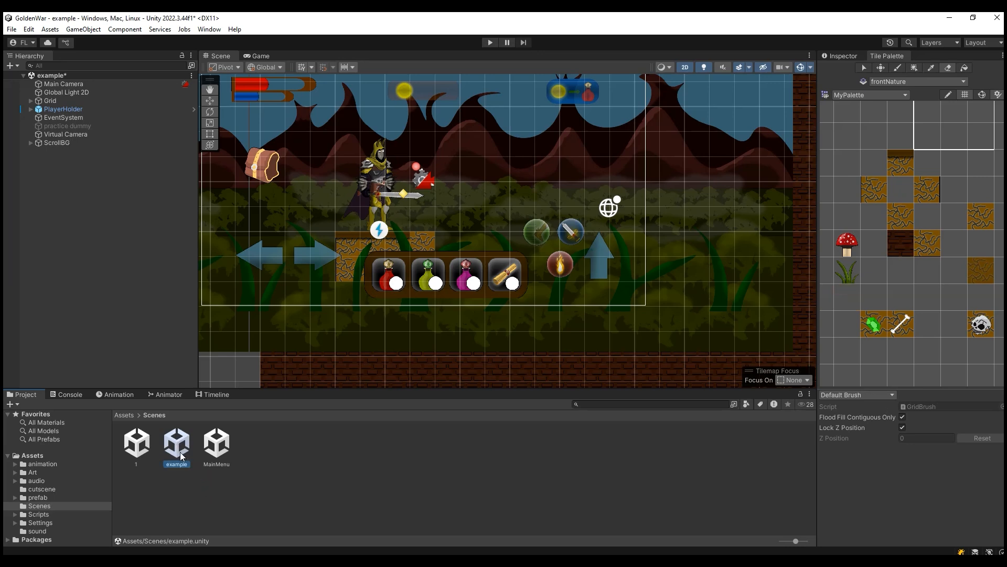
Step: Duplicate the example scene and name the copy 2
{"action": "key", "text": "ctrl+d"}
{"action": "left_click", "coordinate": [213, 462]}
{"action": "type", "text": "2"}
{"action": "left_click", "coordinate": [231, 497]}
{"action": "left_click", "coordinate": [217, 462]}
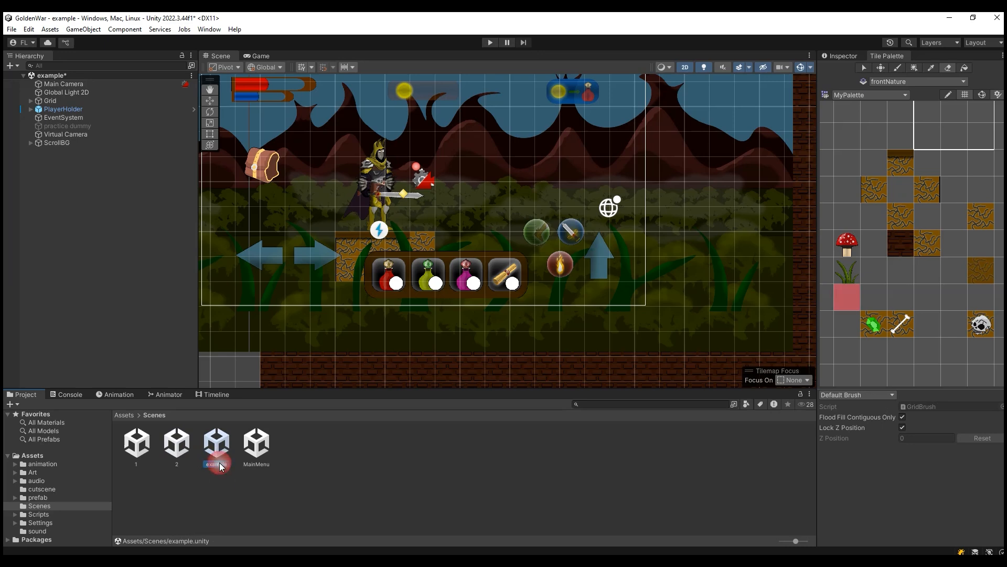
{"action": "left_click", "coordinate": [177, 449]}
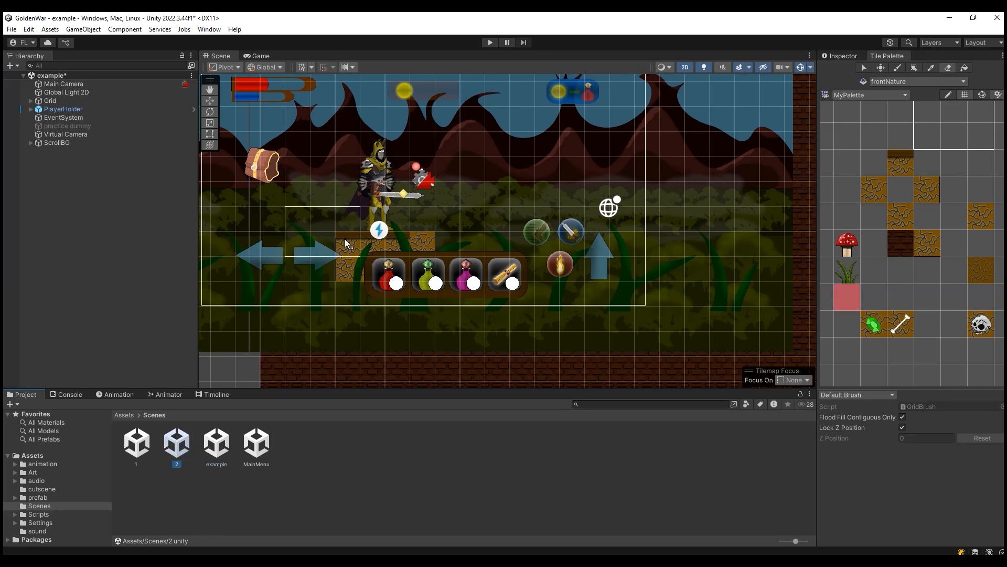
Step: Open scene 2, saving the pending changes to the example scene
{"action": "double_click", "coordinate": [179, 445]}
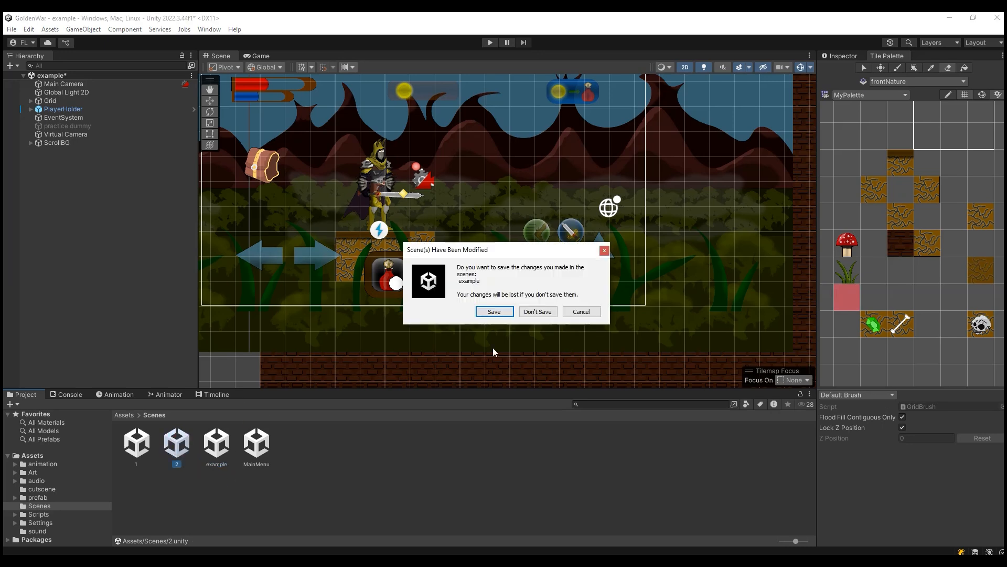
{"action": "left_click", "coordinate": [491, 313]}
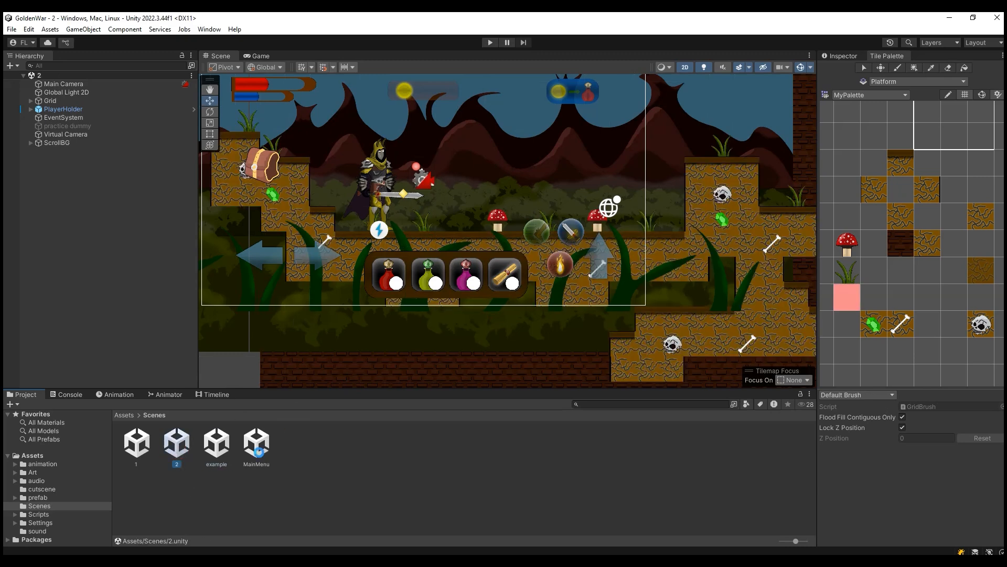
Step: Delete scene 2 from the Scenes folder and reopen the example scene
{"action": "key", "text": "Delete"}
{"action": "left_click", "coordinate": [536, 311]}
{"action": "double_click", "coordinate": [177, 444]}
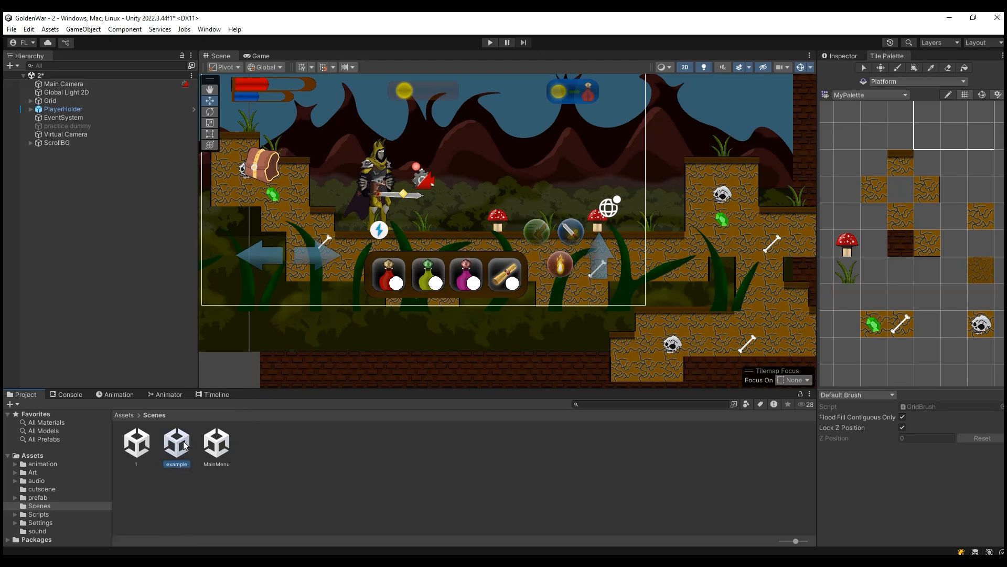
{"action": "left_click", "coordinate": [184, 470]}
Step: Duplicate the cleaned example scene, name the copy 2 and open it for editing
{"action": "left_click", "coordinate": [176, 450]}
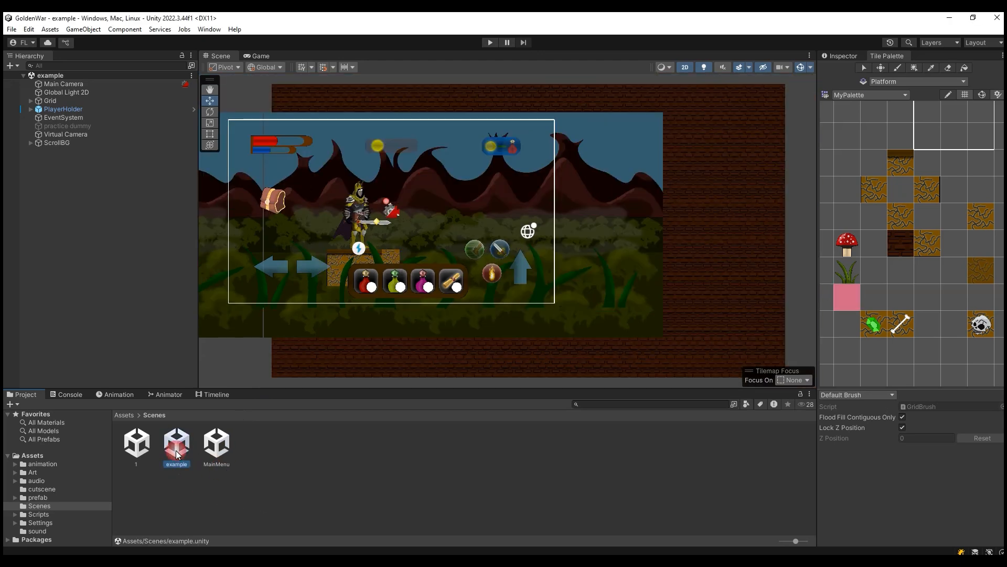
{"action": "key", "text": "ctrl+d"}
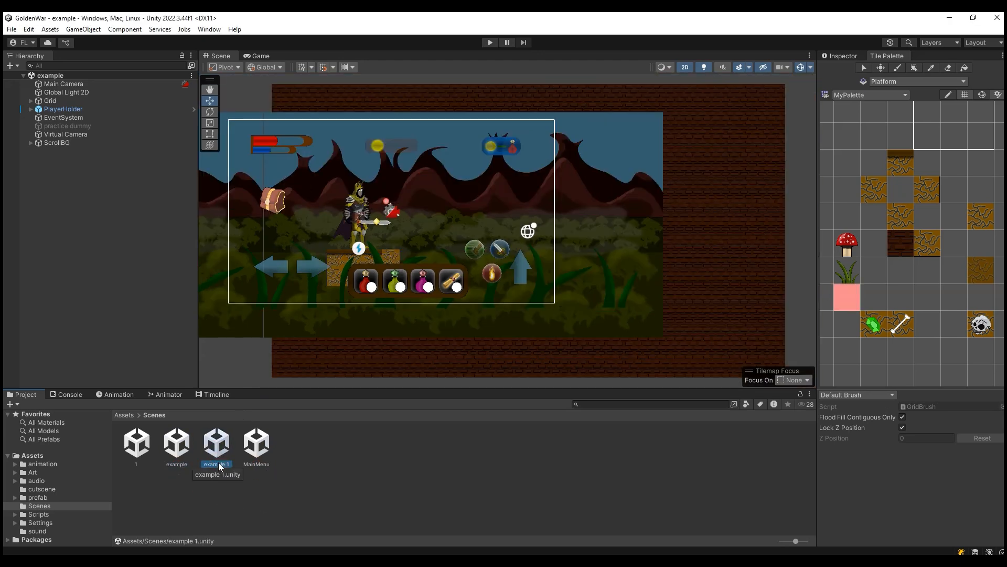
{"action": "key", "text": "Return"}
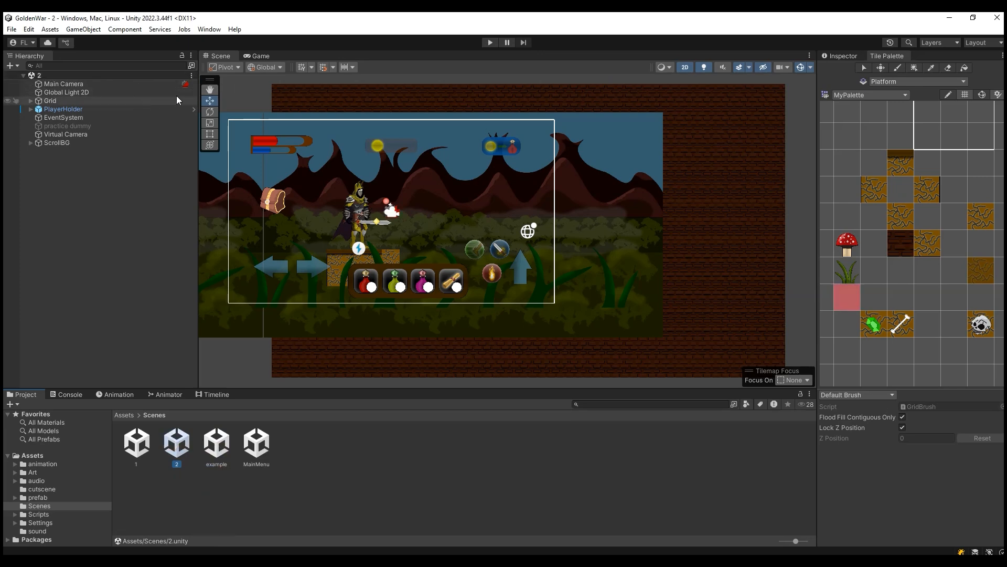
Step: Paint rocky ground beneath the player and a tall stepped wall behind the chest in scene 2 with the rule tile
{"action": "middle_click_drag", "start_coordinate": [357, 155], "coordinate": [423, 178]}
{"action": "scroll", "coordinate": [425, 265], "scroll_direction": "up", "scroll_amount": 2}
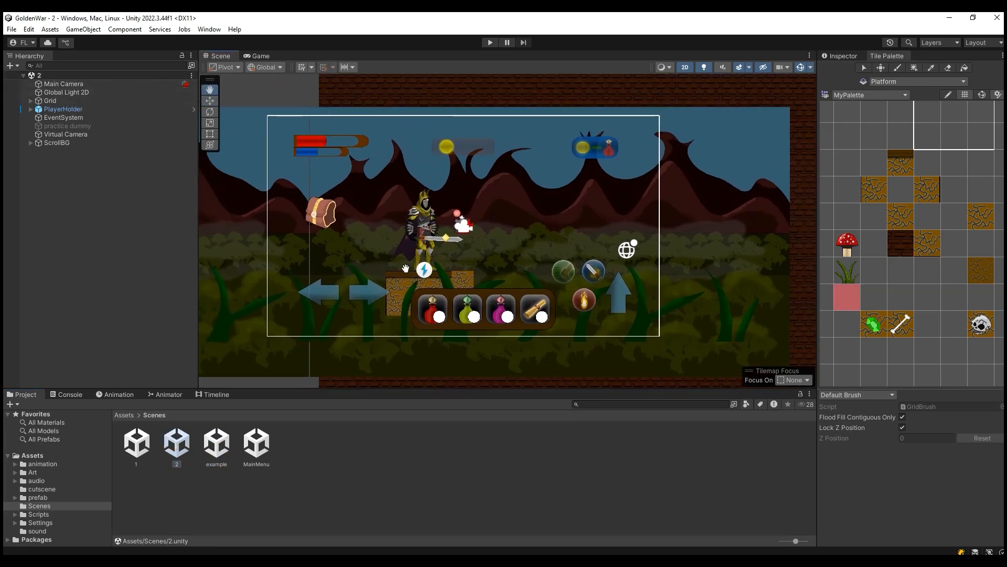
{"action": "left_click", "coordinate": [975, 223]}
{"action": "left_click", "coordinate": [370, 281]}
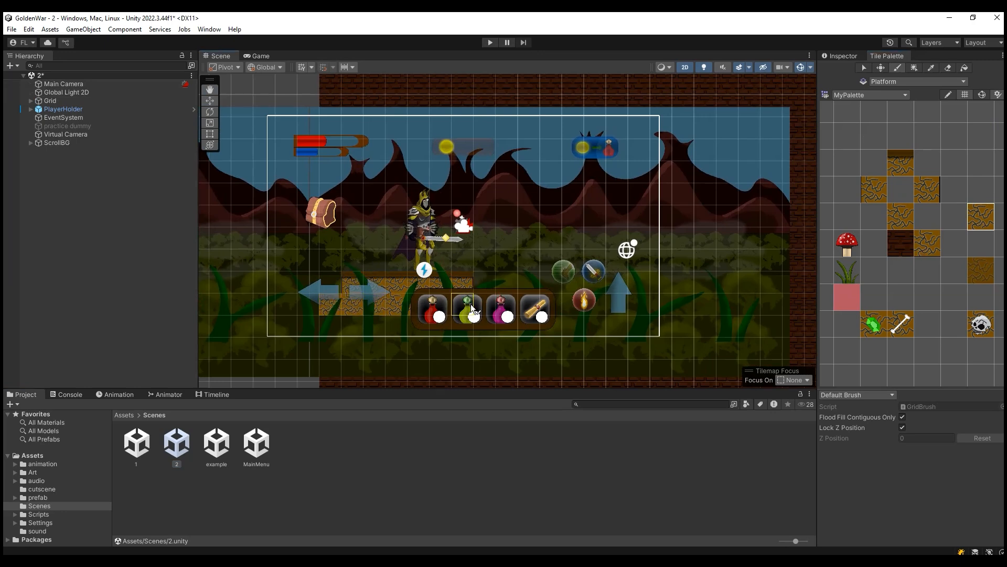
{"action": "mouse_move", "coordinate": [497, 303]}
{"action": "left_mouse_down"}
{"action": "mouse_move", "coordinate": [600, 336]}
{"action": "mouse_move", "coordinate": [498, 318]}
{"action": "mouse_move", "coordinate": [543, 322]}
{"action": "mouse_move", "coordinate": [348, 320]}
{"action": "mouse_move", "coordinate": [280, 303]}
{"action": "mouse_move", "coordinate": [292, 306]}
{"action": "mouse_move", "coordinate": [287, 138]}
{"action": "mouse_move", "coordinate": [273, 137]}
{"action": "mouse_move", "coordinate": [264, 262]}
{"action": "left_mouse_up"}
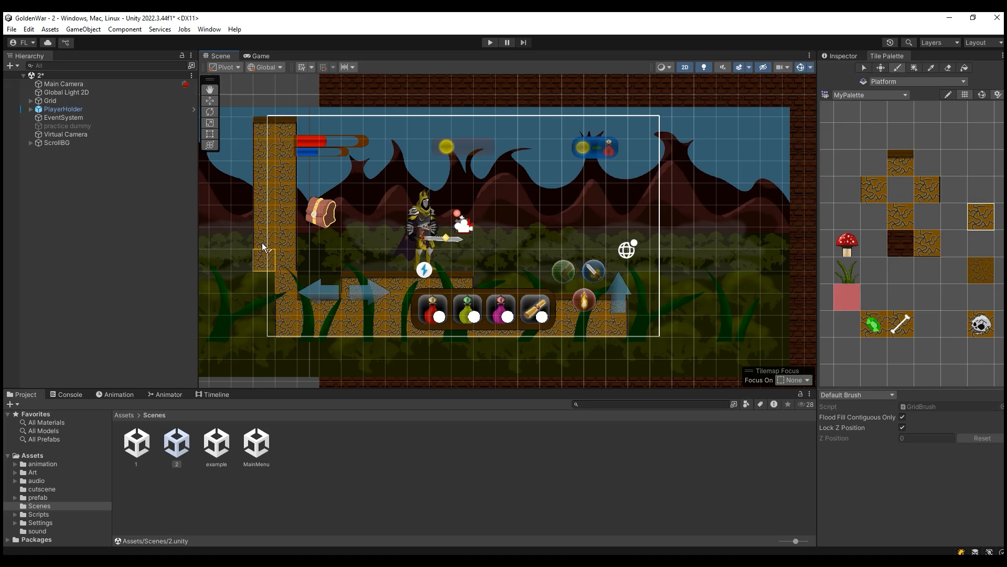
{"action": "left_click_drag", "start_coordinate": [240, 171], "coordinate": [233, 189]}
{"action": "mouse_move", "coordinate": [240, 244]}
{"action": "left_mouse_down"}
{"action": "mouse_move", "coordinate": [232, 250]}
{"action": "mouse_move", "coordinate": [251, 293]}
{"action": "left_mouse_up"}
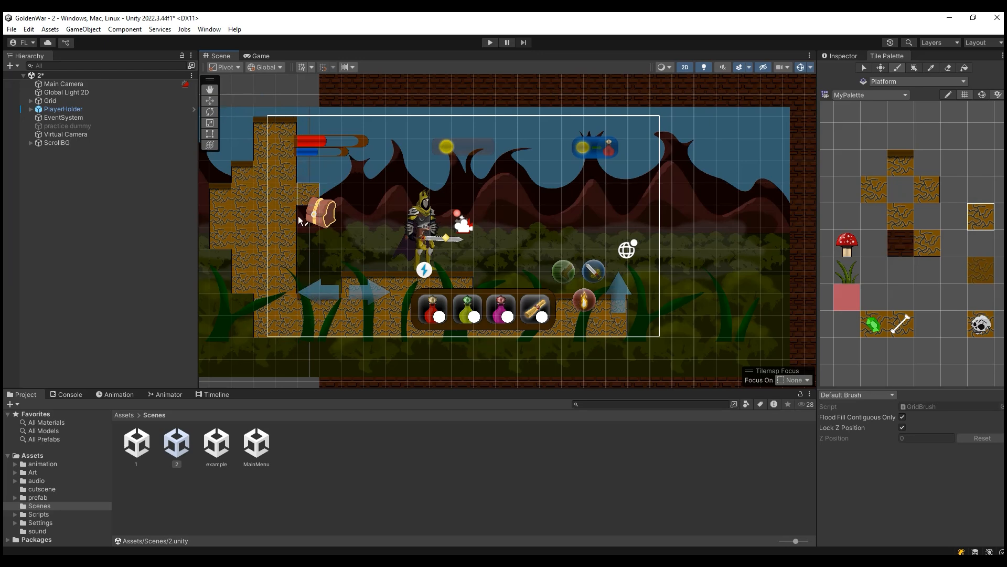
Step: Paint stepped ground and a raised platform beyond the starting area of scene 2, and save the scene
{"action": "scroll", "coordinate": [309, 281], "scroll_direction": "down", "scroll_amount": 2}
{"action": "scroll", "coordinate": [314, 278], "scroll_direction": "down", "scroll_amount": 1}
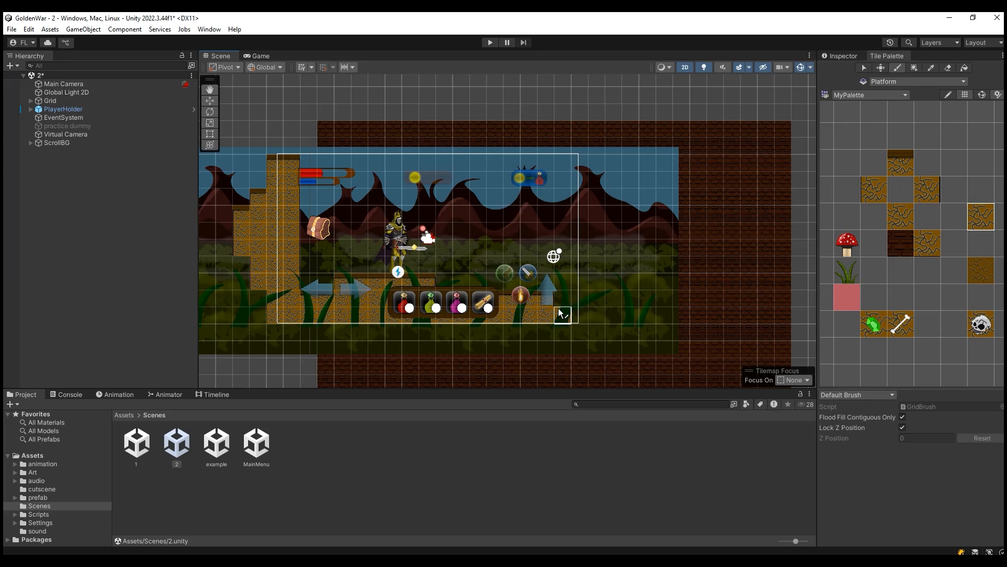
{"action": "left_click_drag", "start_coordinate": [646, 281], "coordinate": [612, 281]}
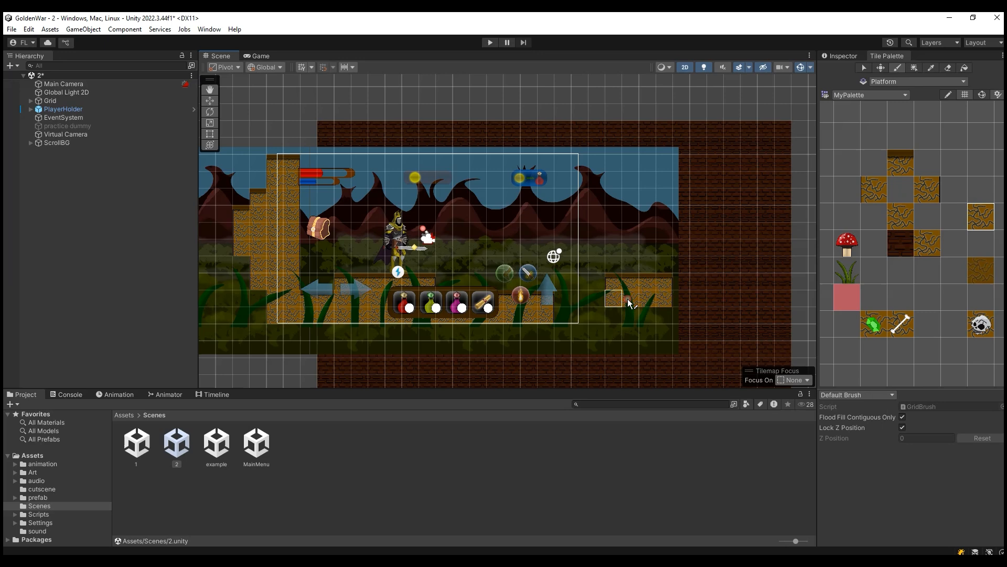
{"action": "left_click_drag", "start_coordinate": [666, 315], "coordinate": [713, 310]}
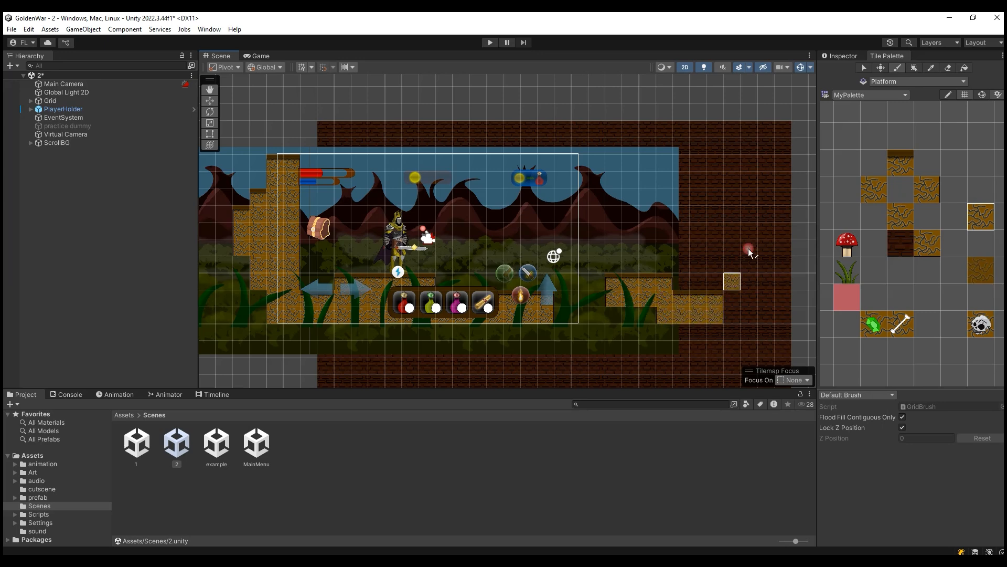
{"action": "mouse_move", "coordinate": [765, 230]}
{"action": "left_mouse_down"}
{"action": "mouse_move", "coordinate": [813, 229]}
{"action": "mouse_move", "coordinate": [766, 246]}
{"action": "left_mouse_up"}
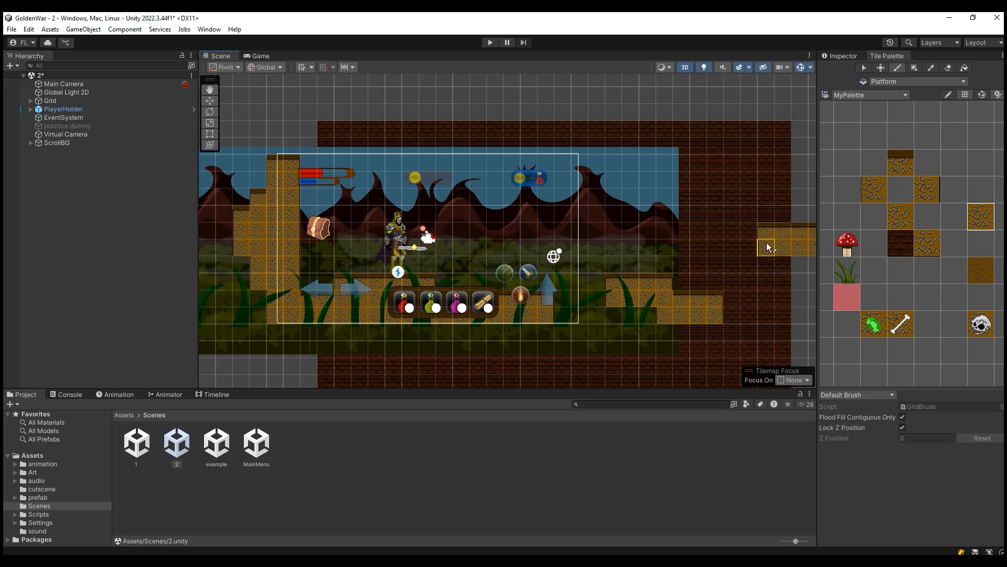
{"action": "scroll", "coordinate": [797, 269], "scroll_direction": "down", "scroll_amount": 3}
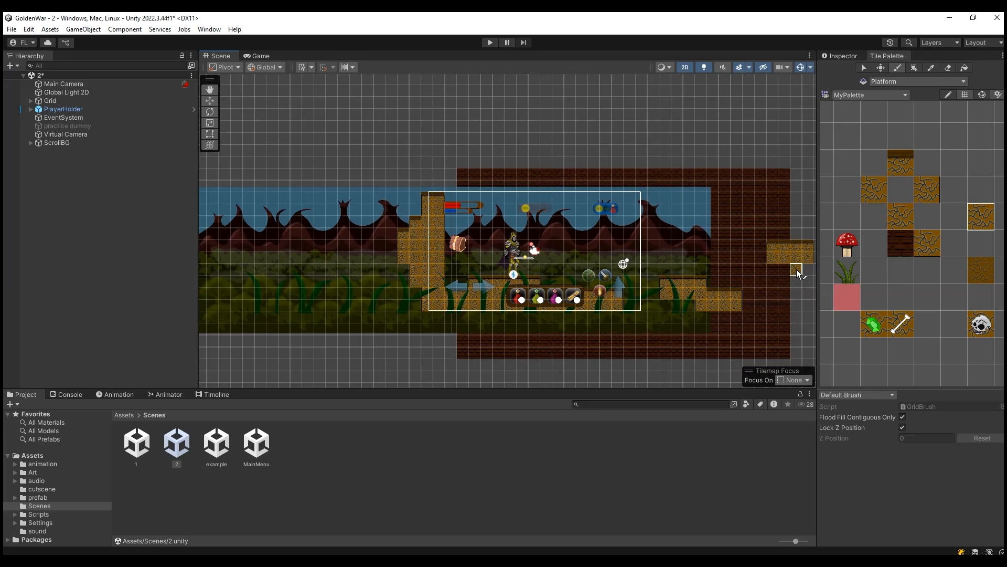
{"action": "left_click", "coordinate": [427, 433]}
{"action": "scroll", "coordinate": [699, 272], "scroll_direction": "up", "scroll_amount": 2}
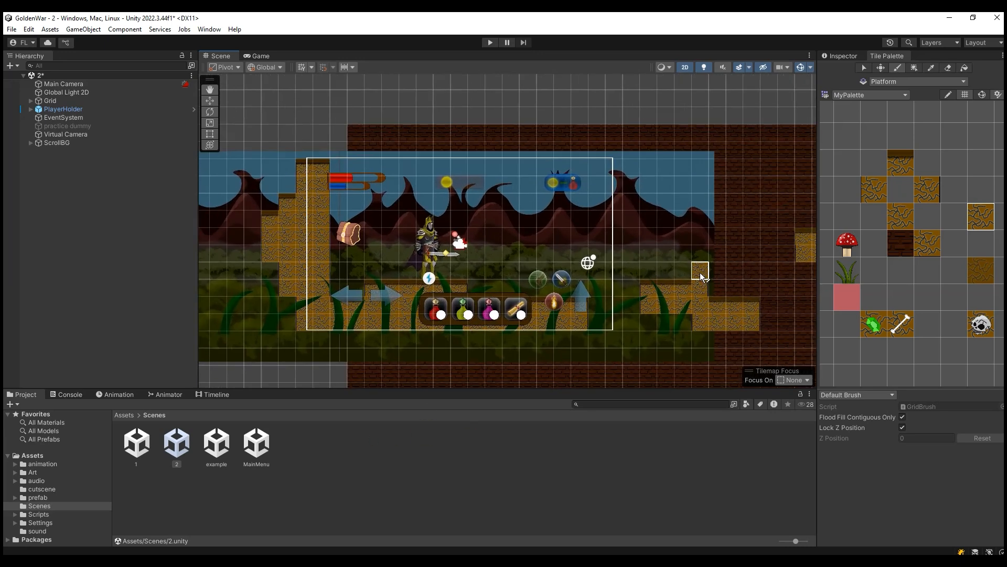
{"action": "key", "text": "ctrl+s"}
Step: Duplicate the example scene, name the copy 3 and open it
{"action": "left_click", "coordinate": [216, 445]}
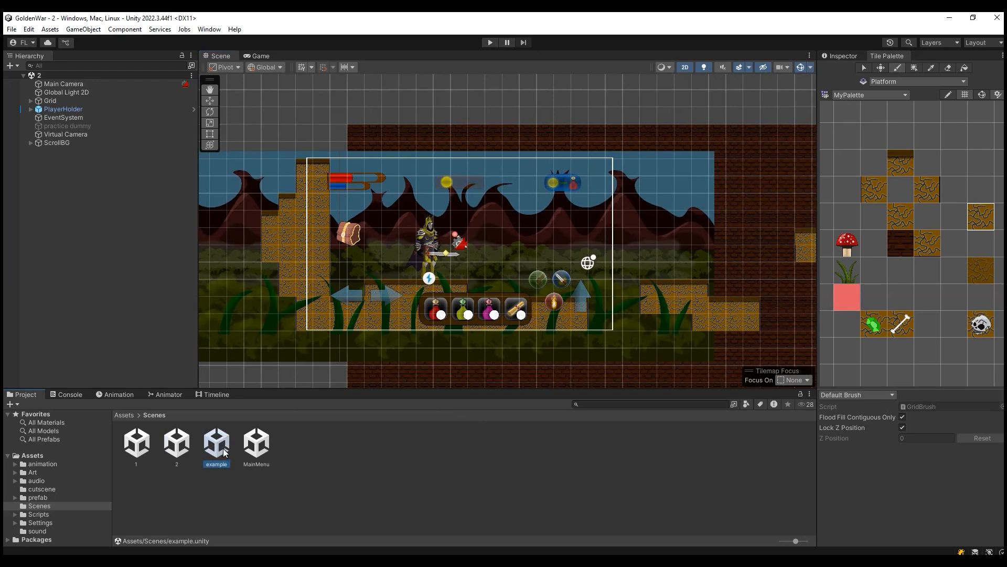
{"action": "key", "text": "ctrl+d"}
{"action": "left_click", "coordinate": [256, 469]}
{"action": "left_click", "coordinate": [258, 462]}
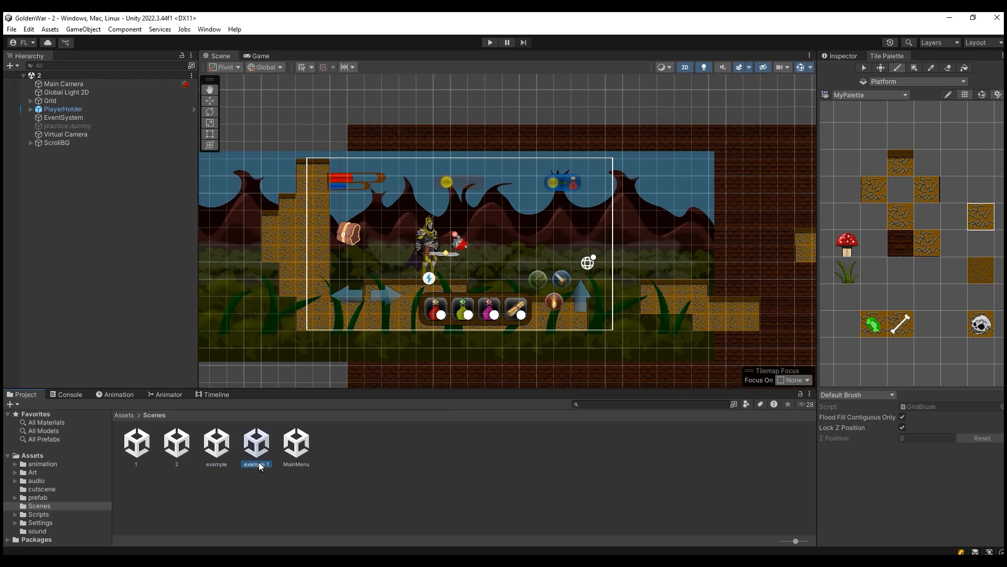
{"action": "type", "text": "3"}
{"action": "key", "text": "Return"}
{"action": "double_click", "coordinate": [216, 443]}
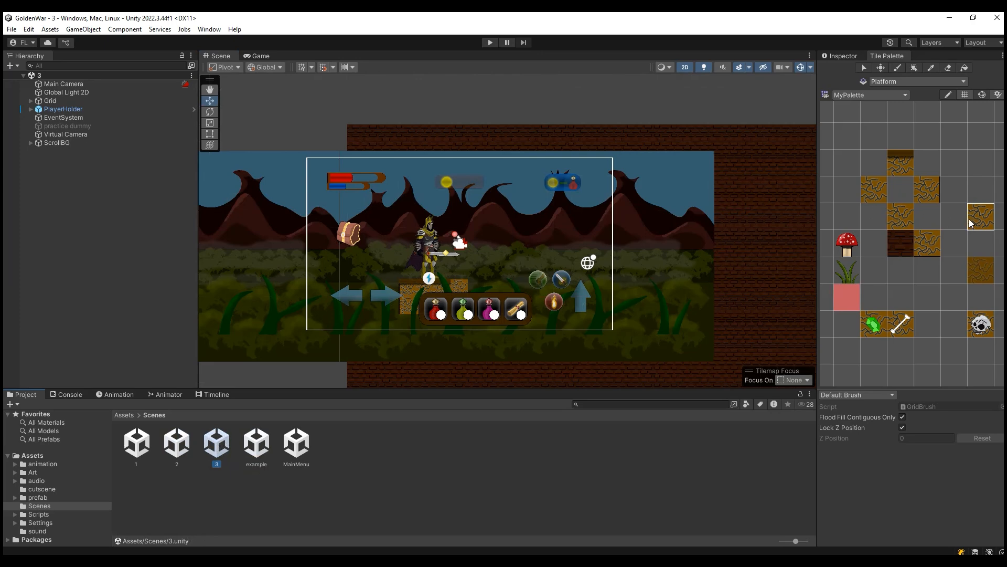
Step: Paint a boundary wall, longer starting ground, a floating block and a high platform in scene 3, and save the scene
{"action": "mouse_move", "coordinate": [401, 305]}
{"action": "left_mouse_down"}
{"action": "mouse_move", "coordinate": [321, 306]}
{"action": "mouse_move", "coordinate": [321, 135]}
{"action": "mouse_move", "coordinate": [301, 219]}
{"action": "mouse_move", "coordinate": [284, 232]}
{"action": "mouse_move", "coordinate": [305, 237]}
{"action": "left_mouse_up"}
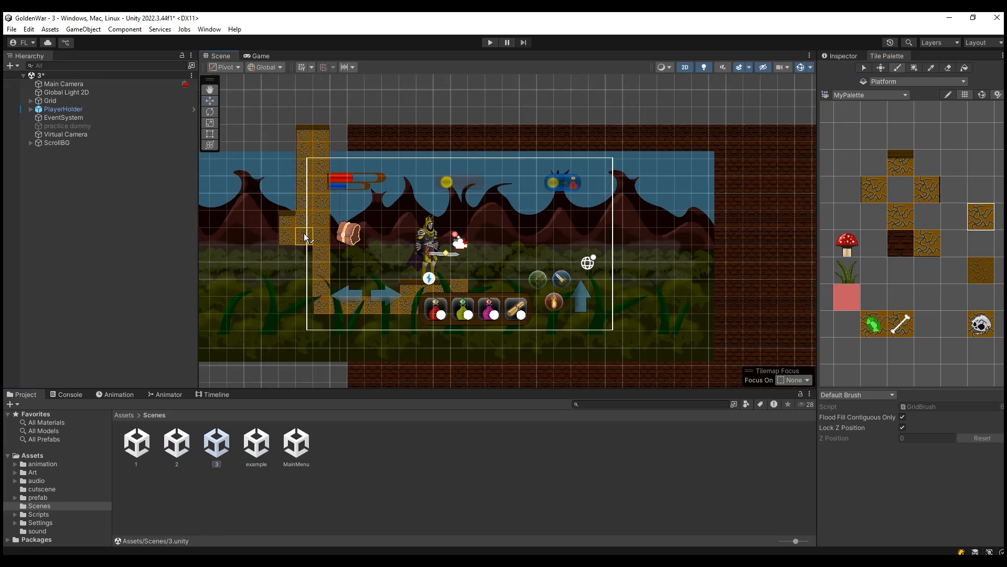
{"action": "left_click_drag", "start_coordinate": [460, 295], "coordinate": [478, 295]}
{"action": "mouse_move", "coordinate": [548, 244]}
{"action": "left_mouse_down"}
{"action": "mouse_move", "coordinate": [601, 244]}
{"action": "mouse_move", "coordinate": [548, 261]}
{"action": "left_mouse_up"}
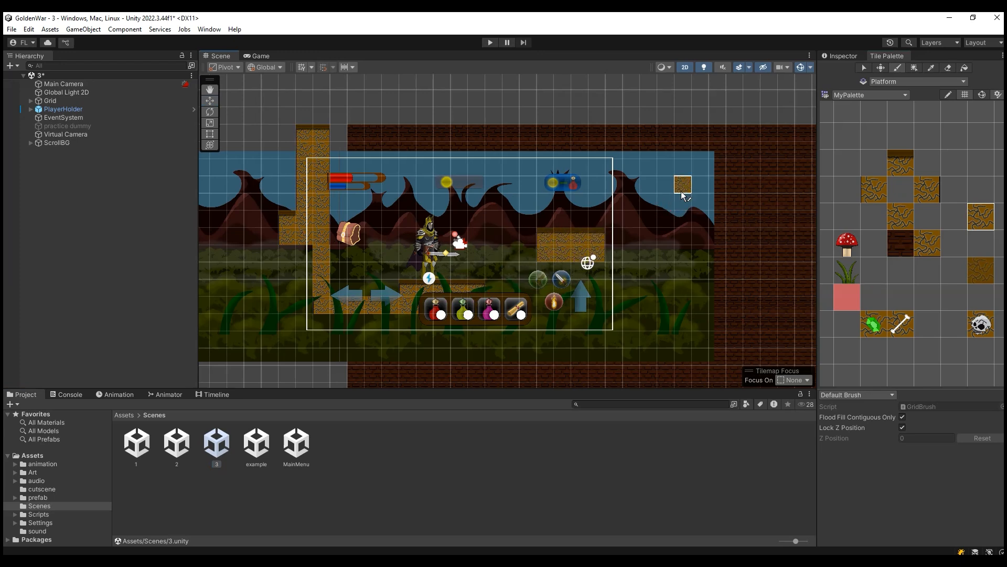
{"action": "mouse_move", "coordinate": [653, 188]}
{"action": "left_mouse_down"}
{"action": "mouse_move", "coordinate": [740, 234]}
{"action": "mouse_move", "coordinate": [699, 189]}
{"action": "mouse_move", "coordinate": [687, 201]}
{"action": "mouse_move", "coordinate": [688, 229]}
{"action": "left_mouse_up"}
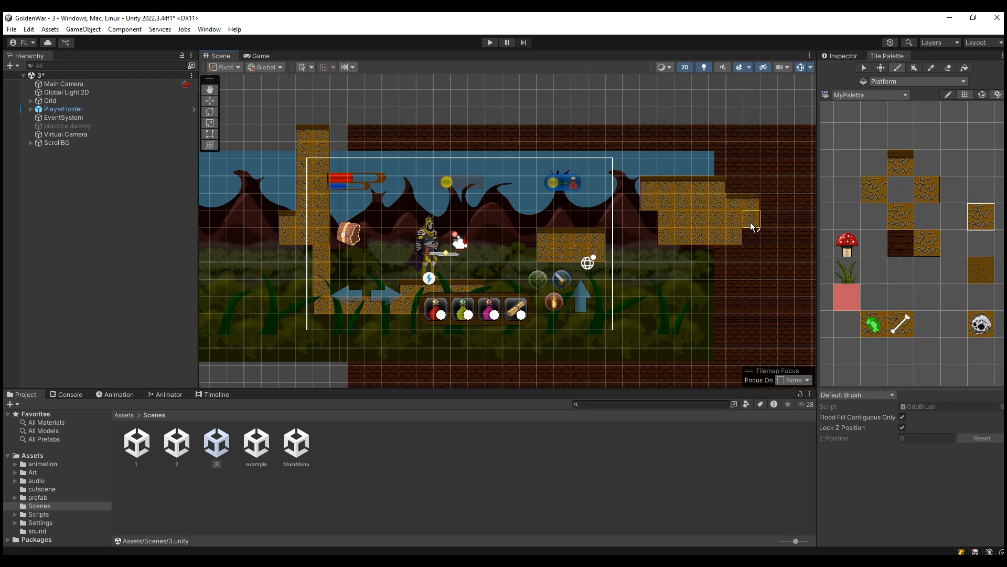
{"action": "left_click_drag", "start_coordinate": [750, 221], "coordinate": [786, 217]}
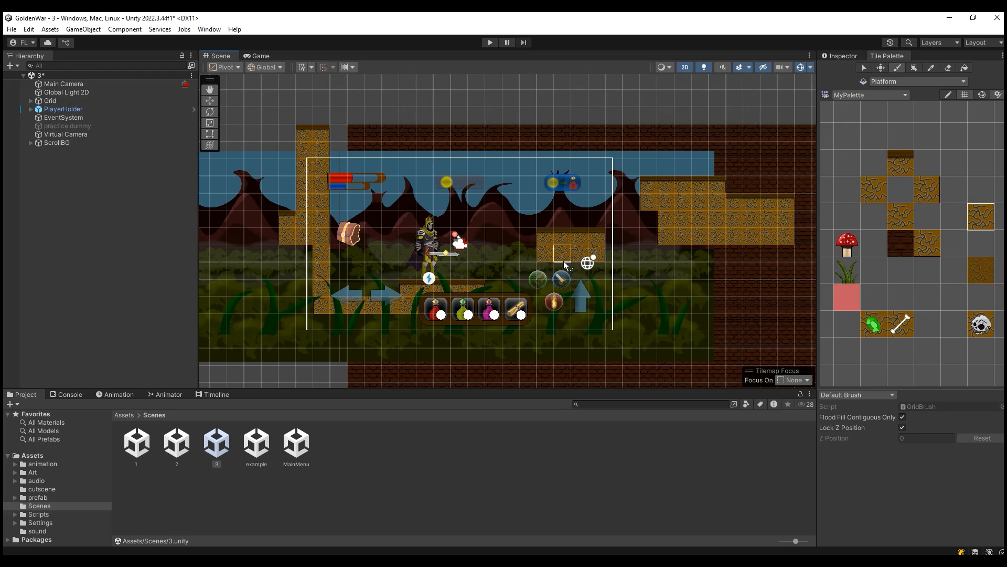
{"action": "scroll", "coordinate": [563, 262], "scroll_direction": "up", "scroll_amount": 3}
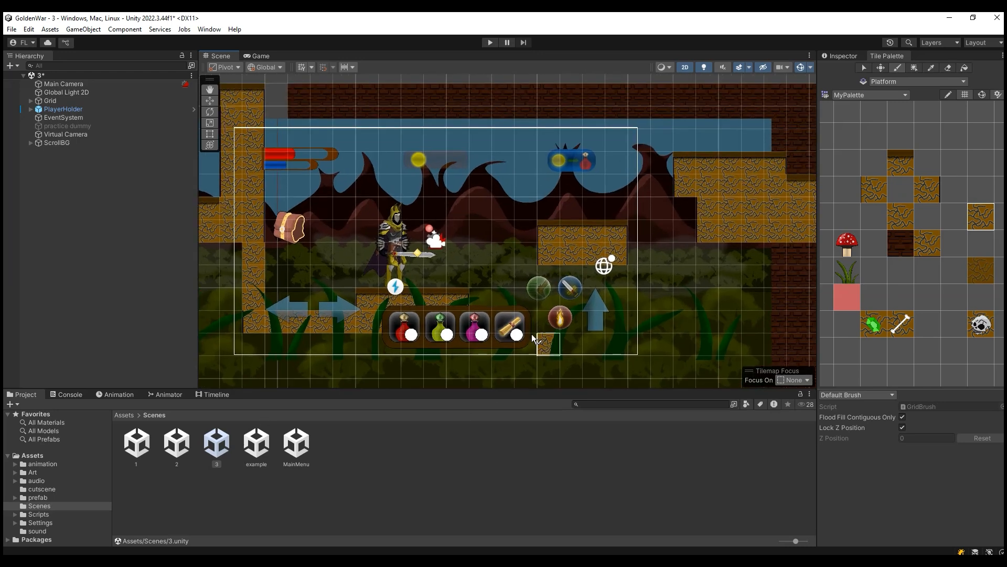
{"action": "key", "text": "ctrl+s"}
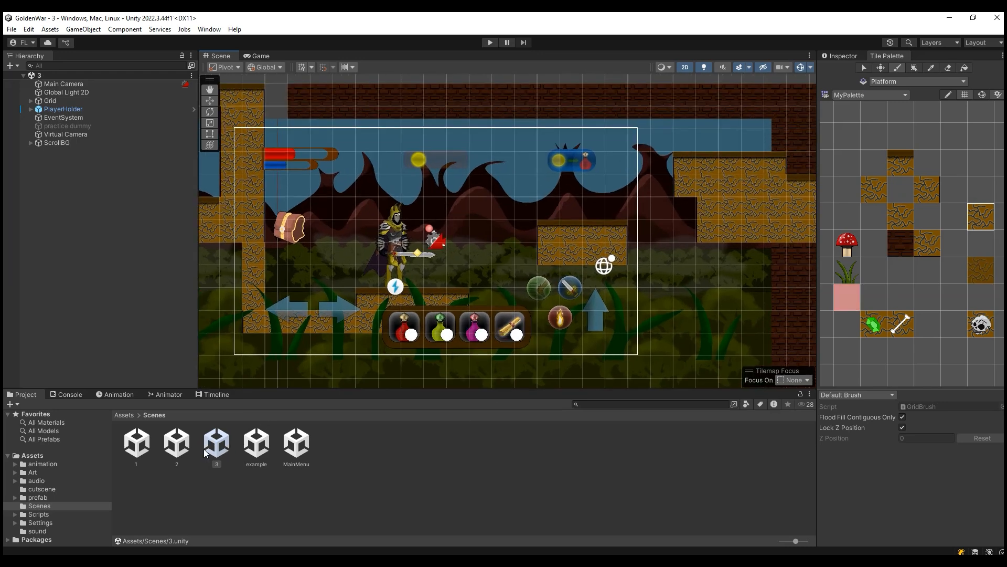
Step: Open scene 2 and scene 1 in turn to review their level layouts
{"action": "double_click", "coordinate": [185, 448]}
{"action": "left_click", "coordinate": [208, 441]}
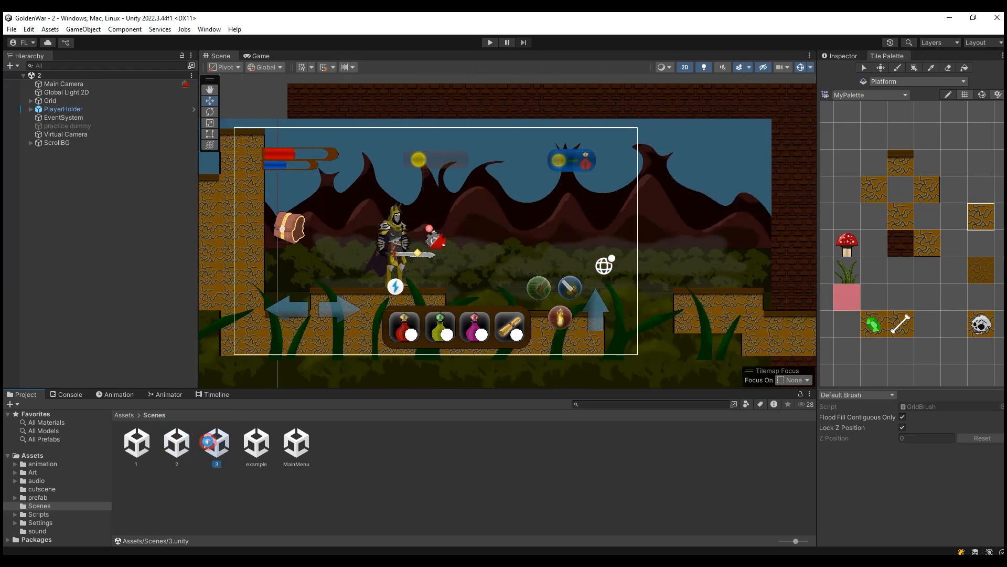
{"action": "double_click", "coordinate": [182, 447]}
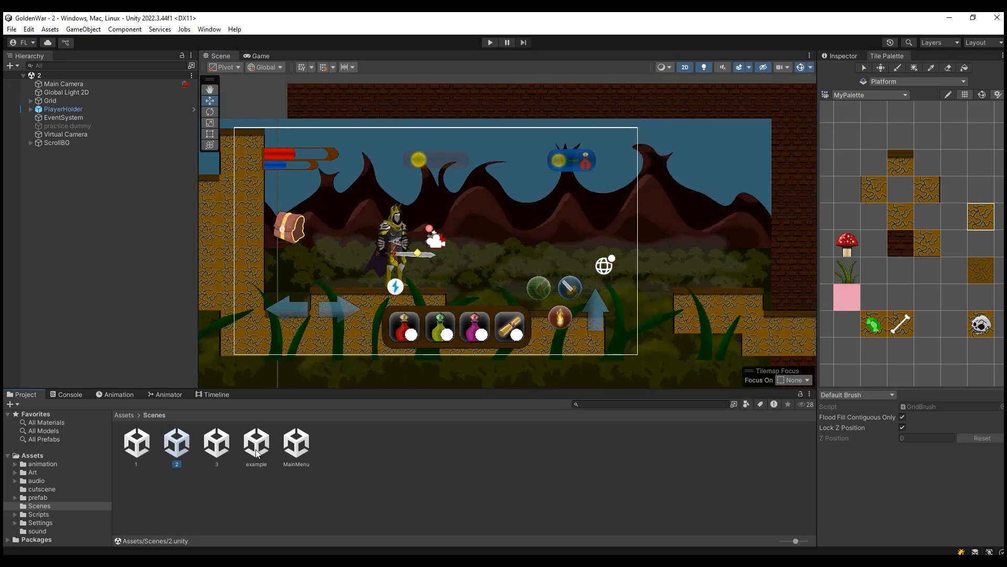
{"action": "left_click", "coordinate": [134, 444]}
{"action": "left_click", "coordinate": [149, 488]}
{"action": "double_click", "coordinate": [142, 441]}
{"action": "scroll", "coordinate": [512, 250], "scroll_direction": "down", "scroll_amount": 3}
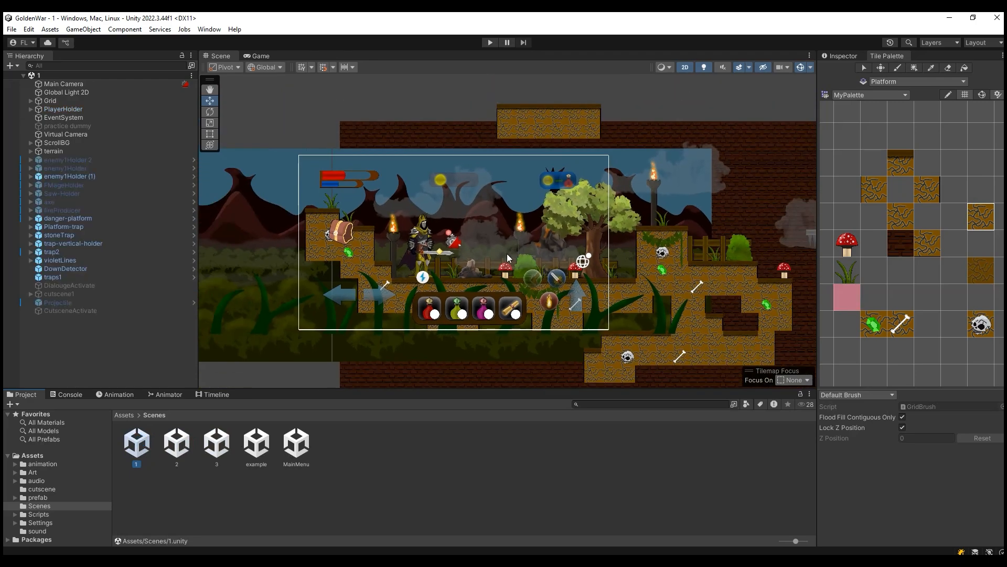
{"action": "scroll", "coordinate": [512, 250], "scroll_direction": "up", "scroll_amount": 4}
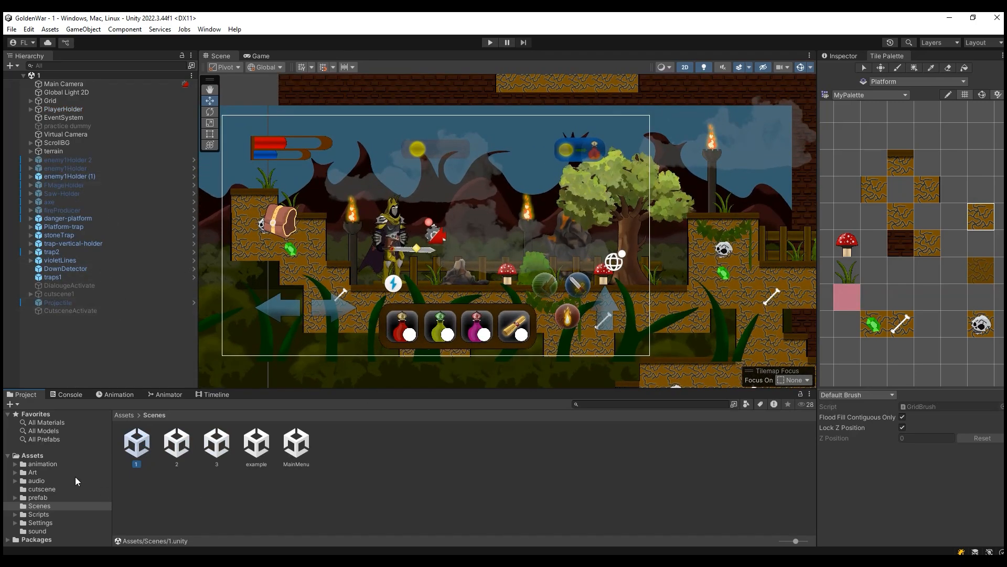
Step: Create a C# script named Levels in the Scripts/UI folder
{"action": "left_click", "coordinate": [55, 514]}
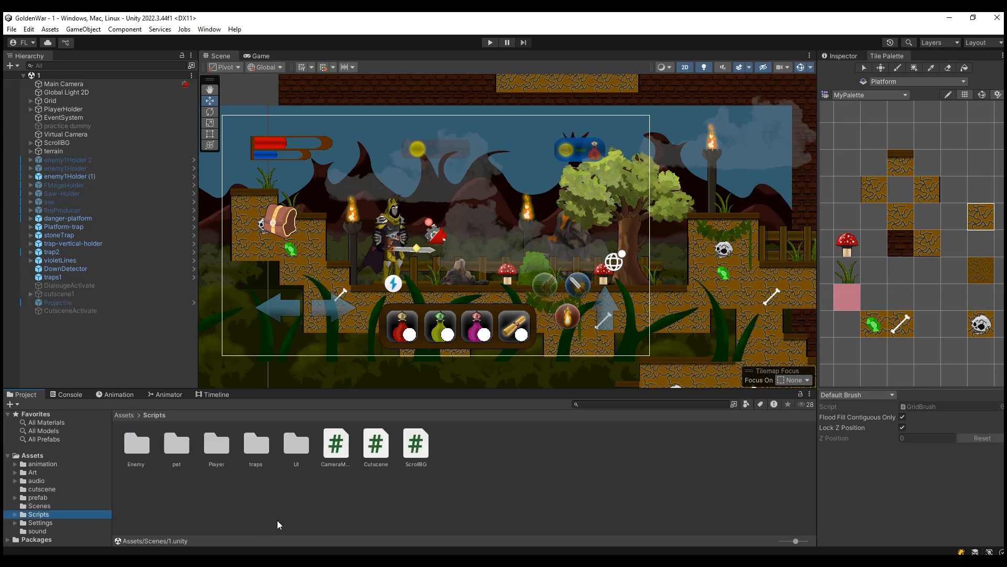
{"action": "double_click", "coordinate": [296, 452]}
{"action": "right_click", "coordinate": [364, 488]}
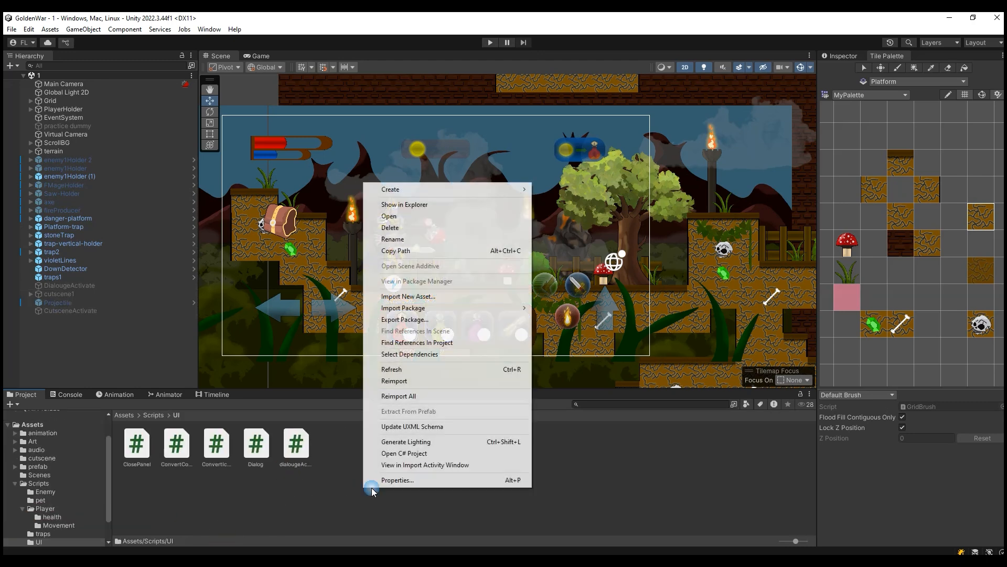
{"action": "mouse_move", "coordinate": [506, 190]}
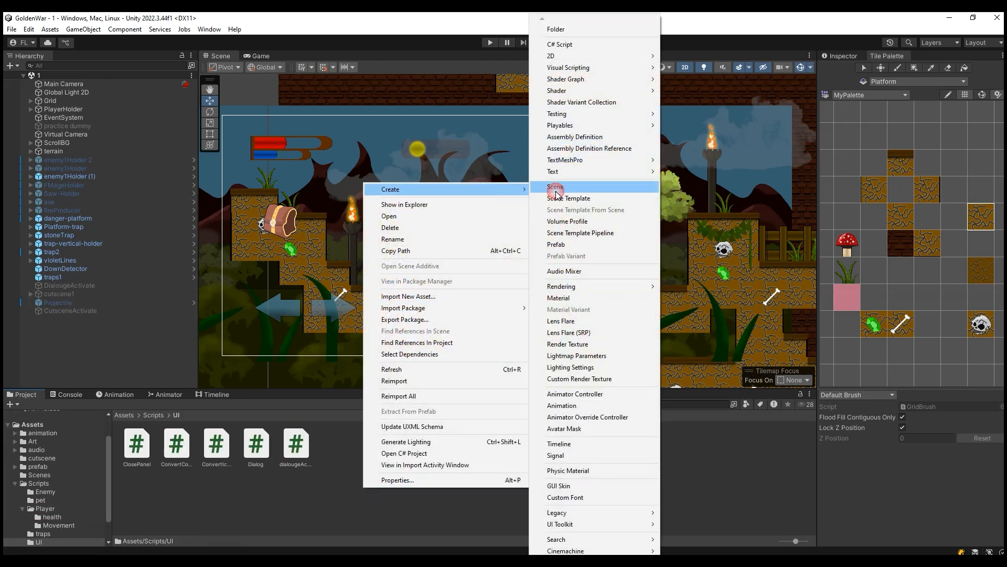
{"action": "left_click", "coordinate": [602, 46]}
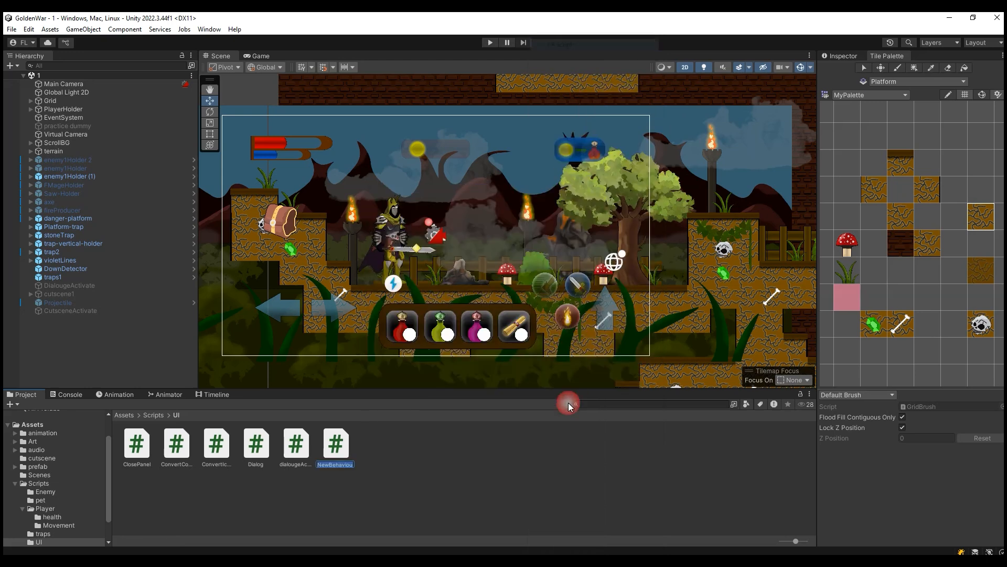
{"action": "type", "text": "Levels"}
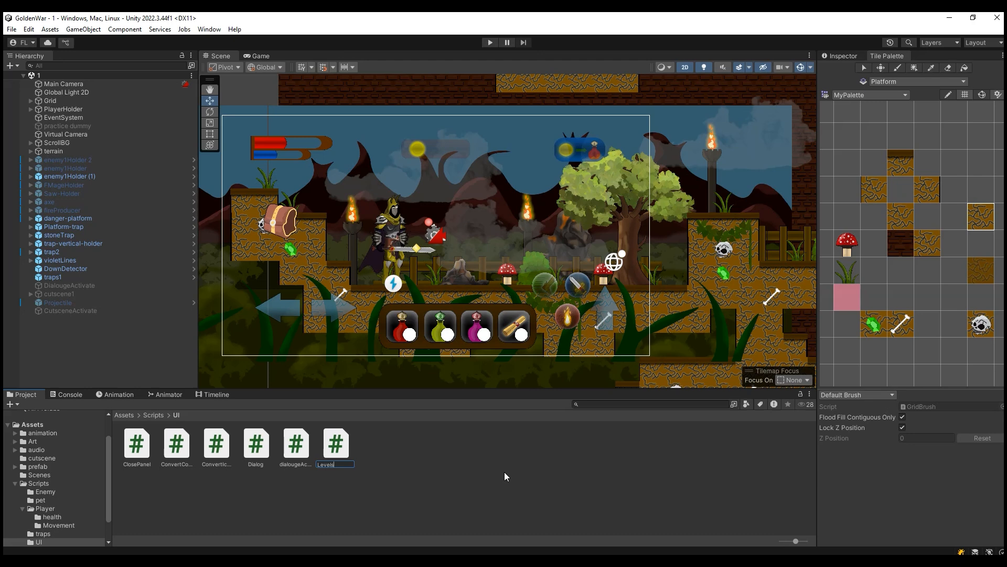
{"action": "key", "text": "Return"}
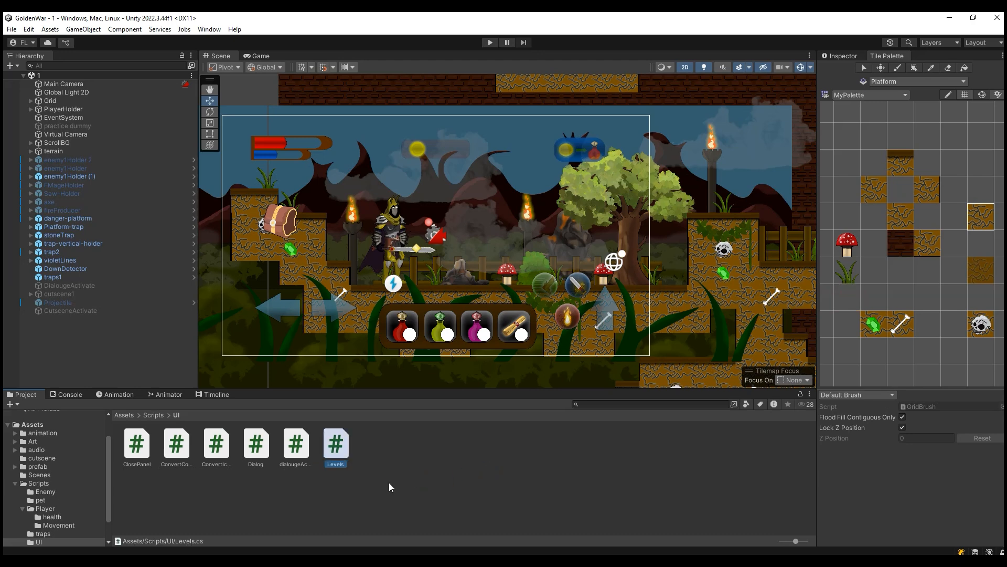
Step: Open the Levels script in Visual Studio, and return to Unity with the Scripts folder collapsed in the project tree
{"action": "double_click", "coordinate": [335, 444]}
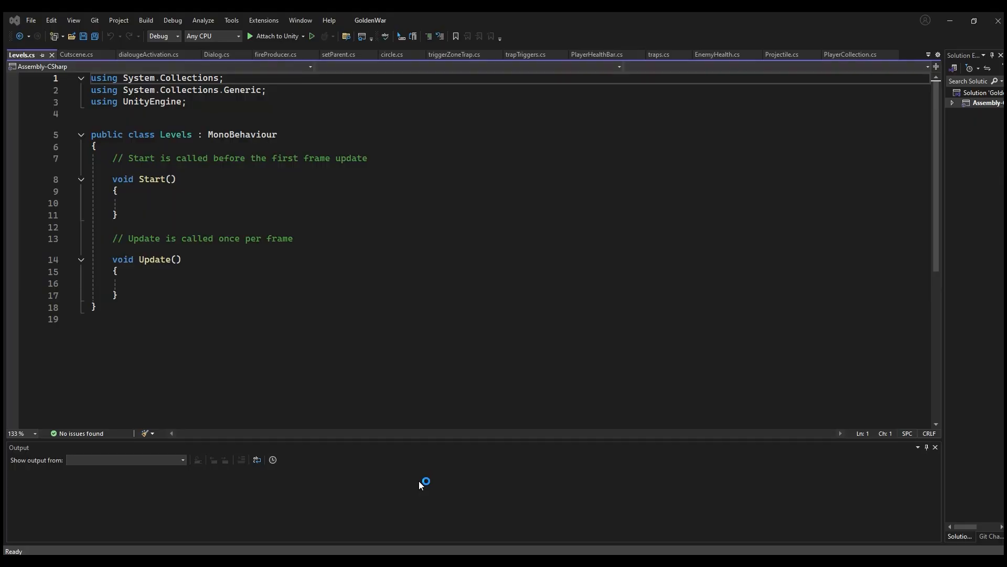
{"action": "mouse_move", "coordinate": [347, 560]}
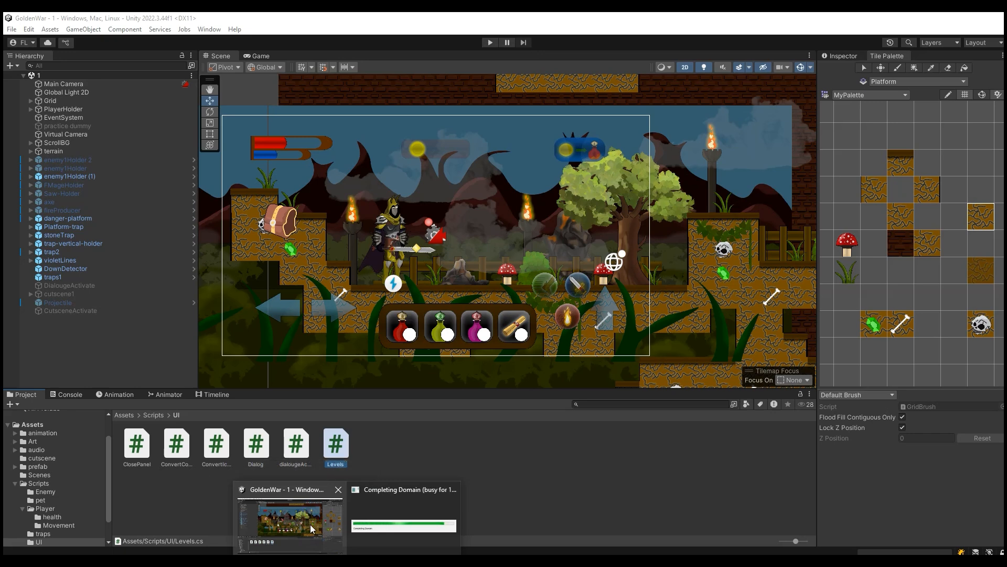
{"action": "left_click", "coordinate": [15, 484]}
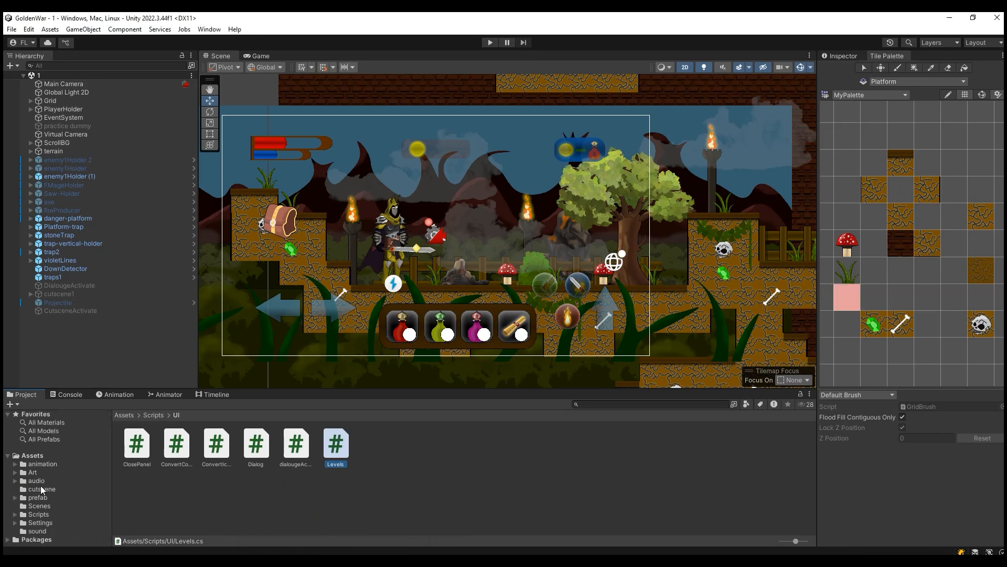
Step: Open the MainMenu scene from the Scenes folder and rename its scene asset to Levels
{"action": "left_click", "coordinate": [59, 523]}
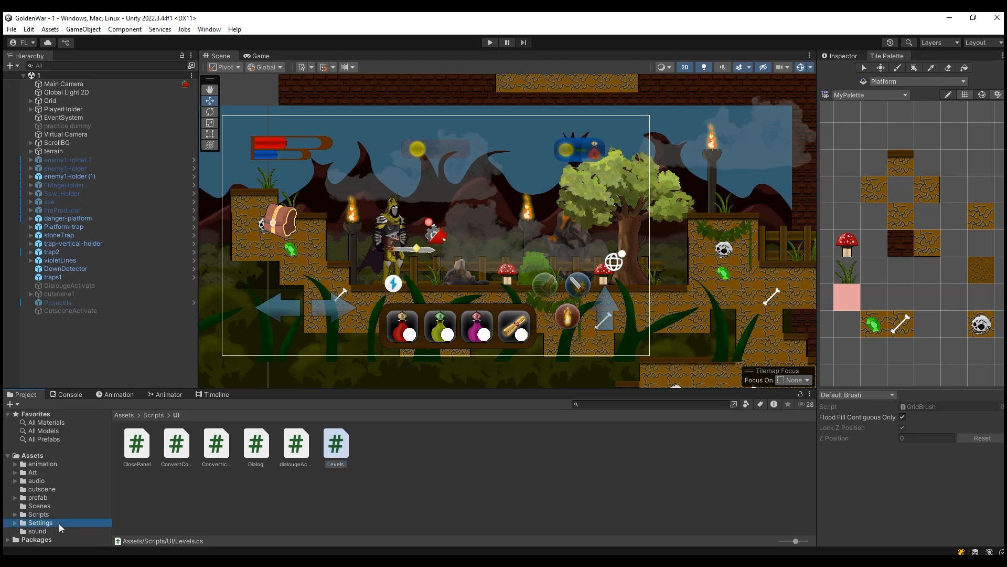
{"action": "left_click", "coordinate": [63, 505]}
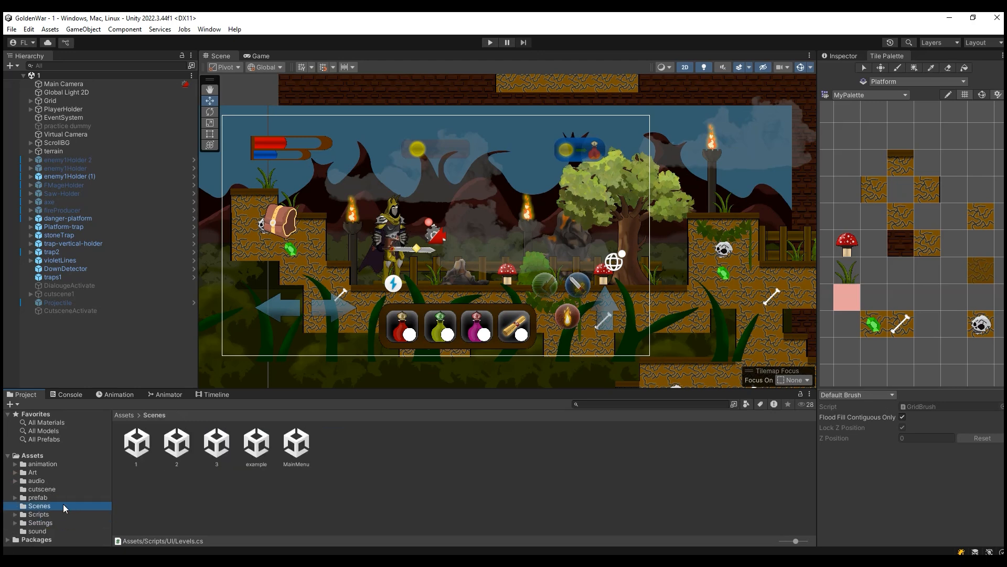
{"action": "left_click", "coordinate": [297, 446]}
{"action": "double_click", "coordinate": [296, 444]}
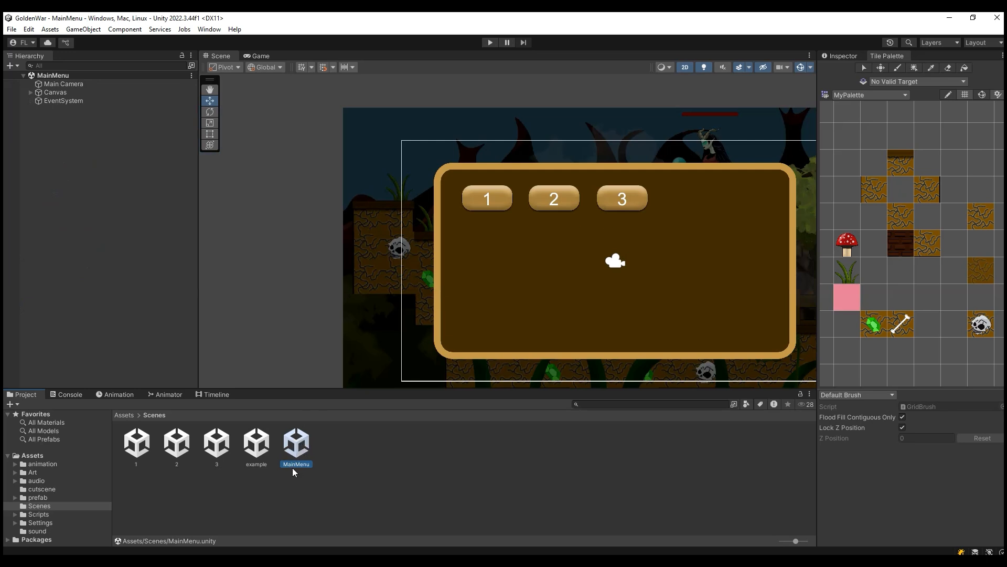
{"action": "type", "text": "Levels"}
{"action": "key", "text": "Return"}
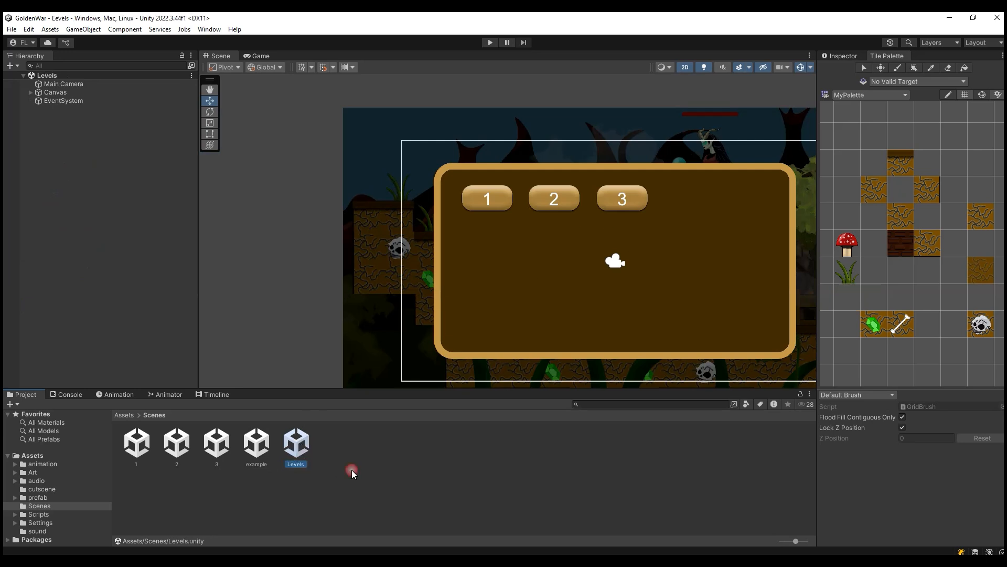
Step: Create a new scene named MainMenu in the Scenes folder and open it
{"action": "left_click", "coordinate": [351, 470]}
{"action": "right_click", "coordinate": [356, 466]}
{"action": "mouse_move", "coordinate": [518, 170]}
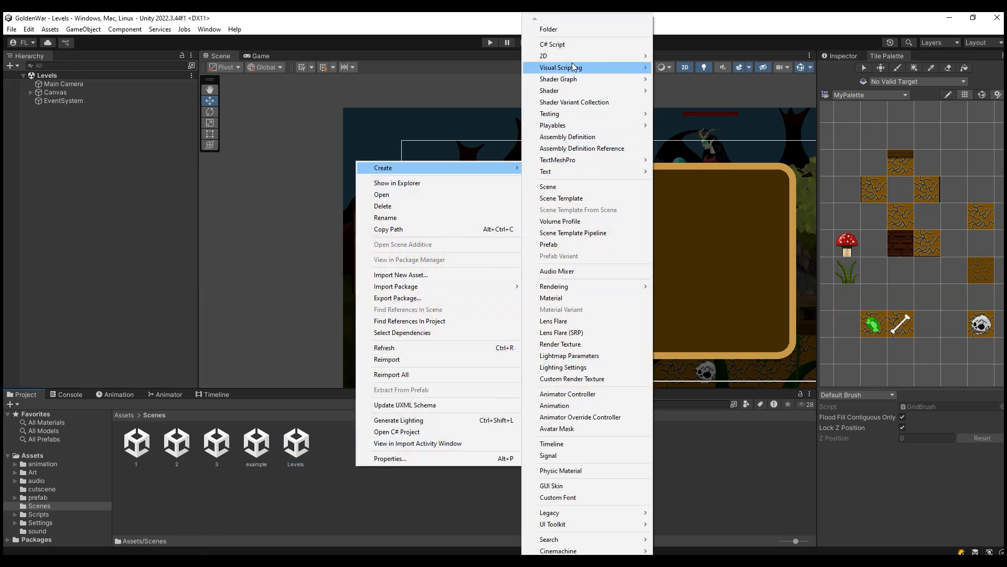
{"action": "left_click", "coordinate": [575, 190]}
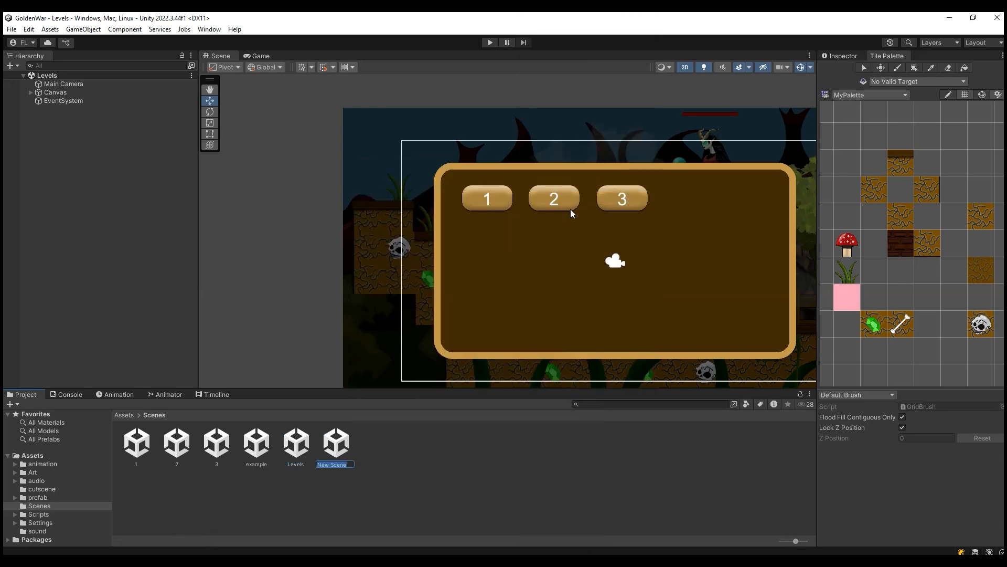
{"action": "type", "text": "MainMenu"}
{"action": "left_click", "coordinate": [419, 446]}
{"action": "double_click", "coordinate": [326, 444]}
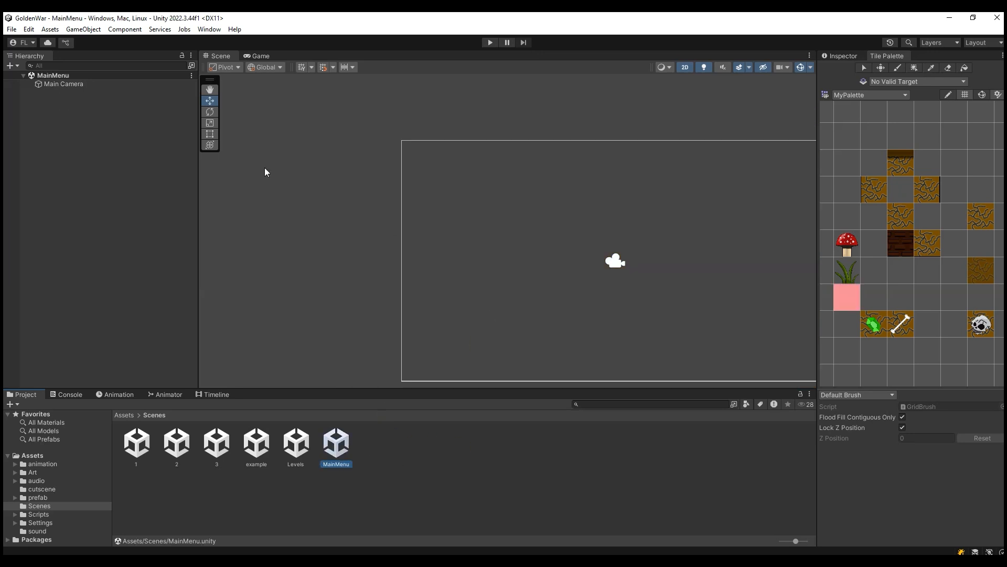
Step: Add a UI Panel with its Canvas to the empty MainMenu scene
{"action": "left_click", "coordinate": [210, 90]}
{"action": "left_click_drag", "start_coordinate": [534, 108], "coordinate": [348, 99]}
{"action": "right_click", "coordinate": [168, 201]}
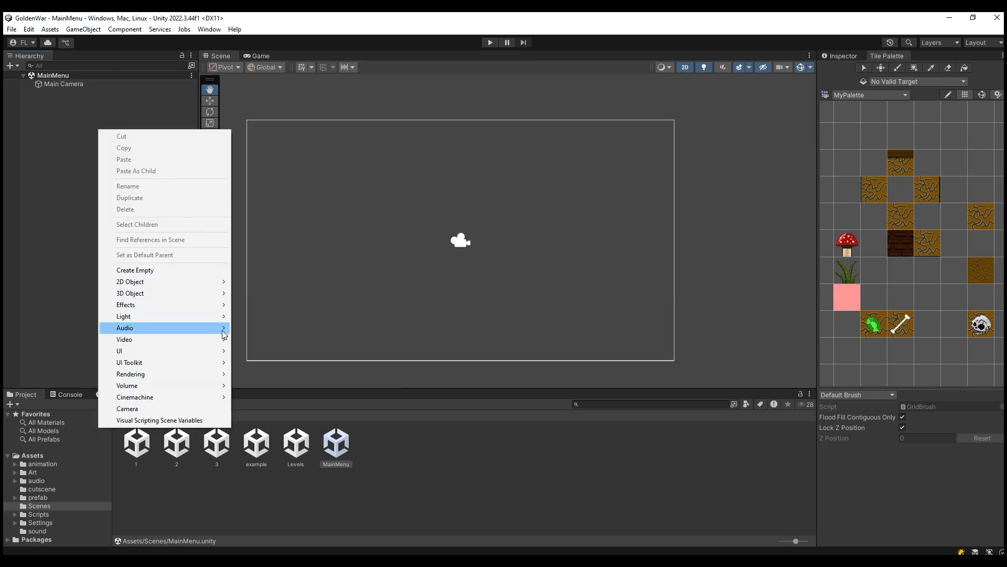
{"action": "left_click", "coordinate": [219, 351]}
{"action": "left_click", "coordinate": [287, 387]}
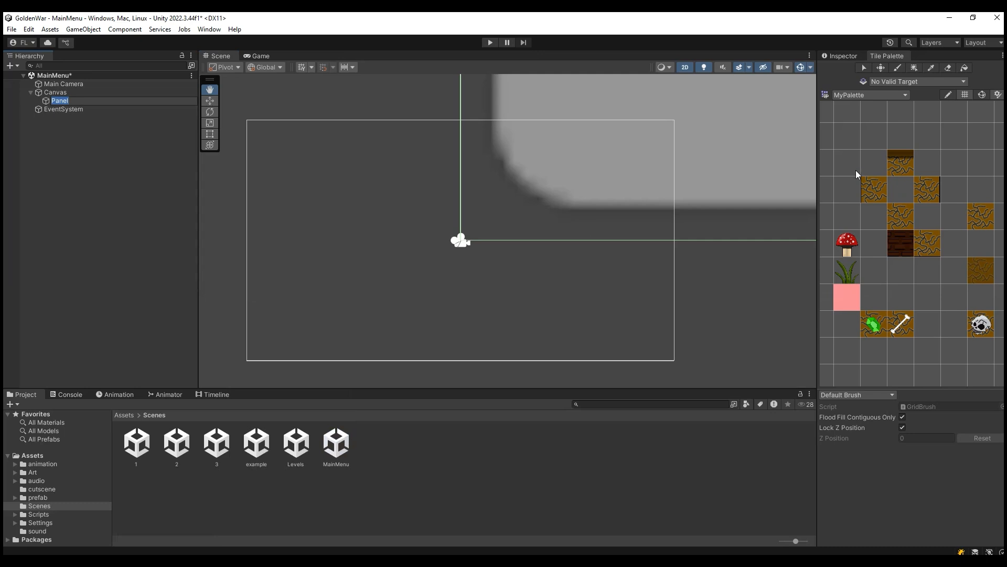
Step: Set the Canvas to Screen Space - Camera with Main Camera as render camera, and its UI scale mode to Scale With Screen Size
{"action": "left_click", "coordinate": [80, 92]}
{"action": "left_click", "coordinate": [948, 124]}
{"action": "left_click", "coordinate": [844, 56]}
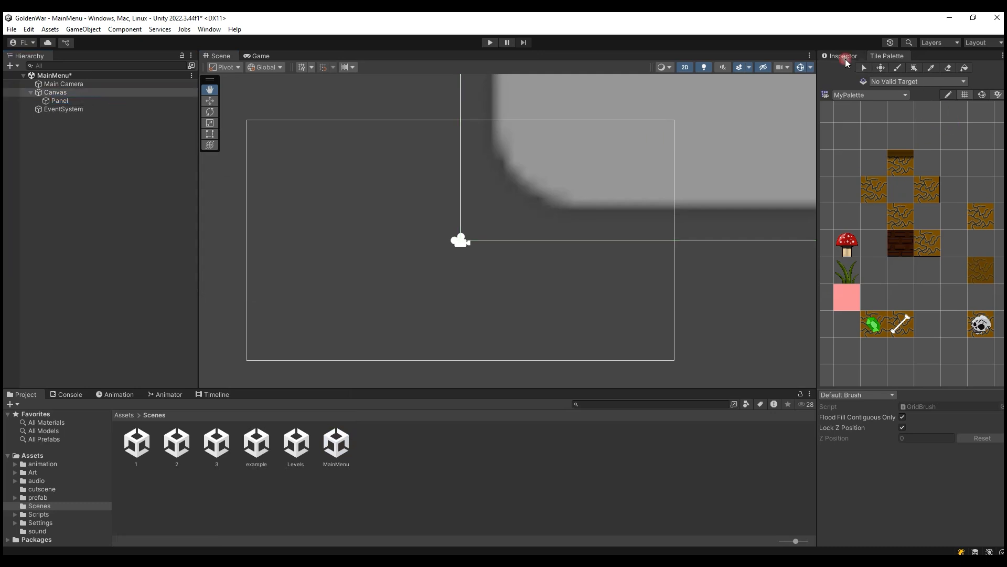
{"action": "left_click", "coordinate": [949, 245]}
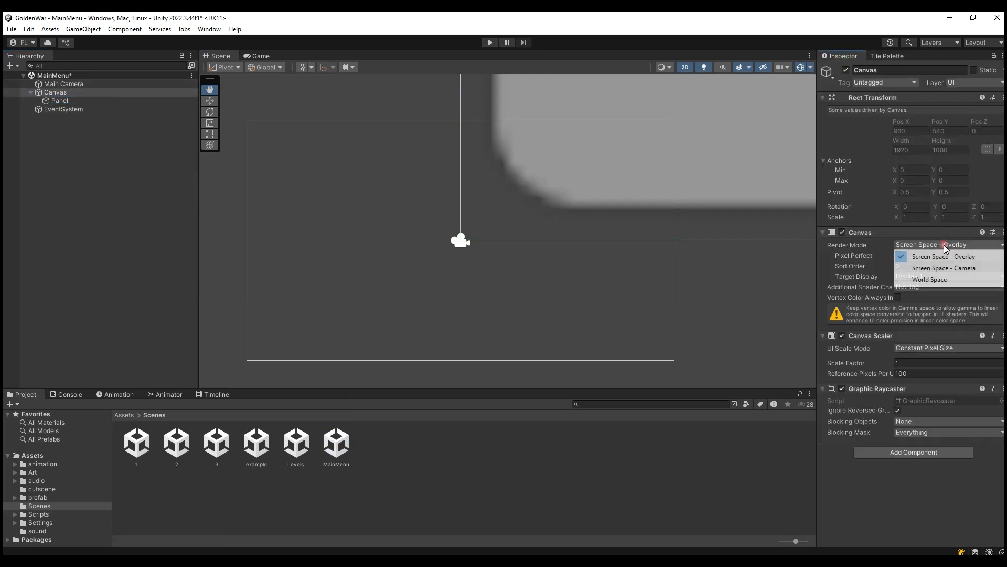
{"action": "left_click", "coordinate": [952, 268]}
{"action": "left_click_drag", "start_coordinate": [63, 84], "coordinate": [916, 265]}
{"action": "left_click", "coordinate": [923, 385]}
{"action": "left_click", "coordinate": [916, 405]}
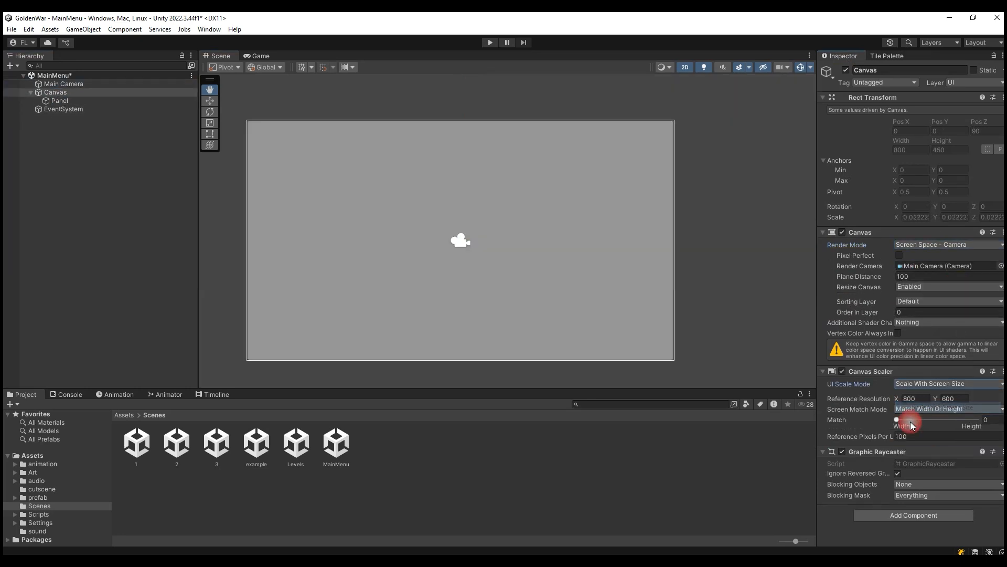
Step: Set the Canvas Scaler's reference resolution to 1920 x 1080 and its width/height match to 0.5
{"action": "left_click", "coordinate": [899, 399]}
{"action": "type", "text": "1920"}
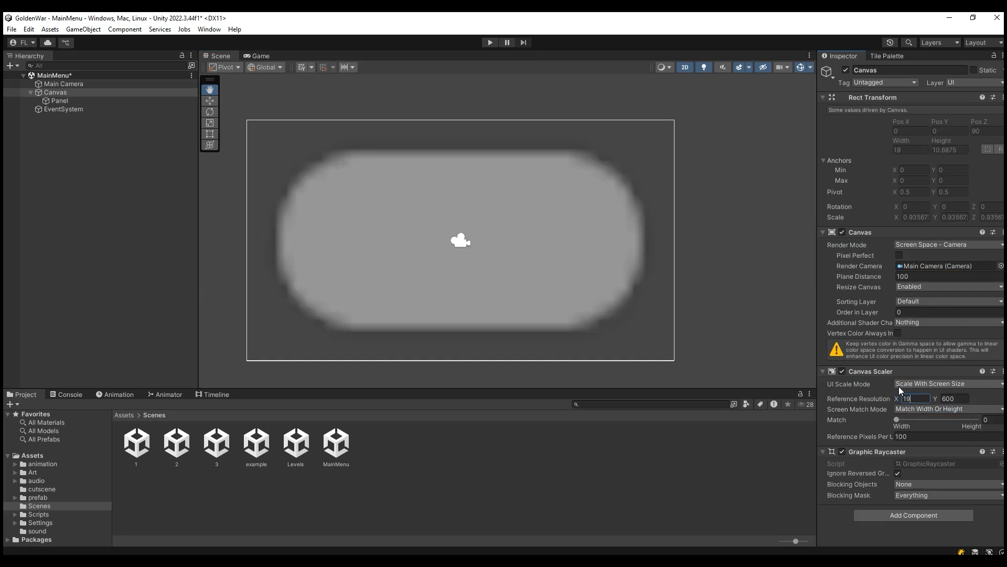
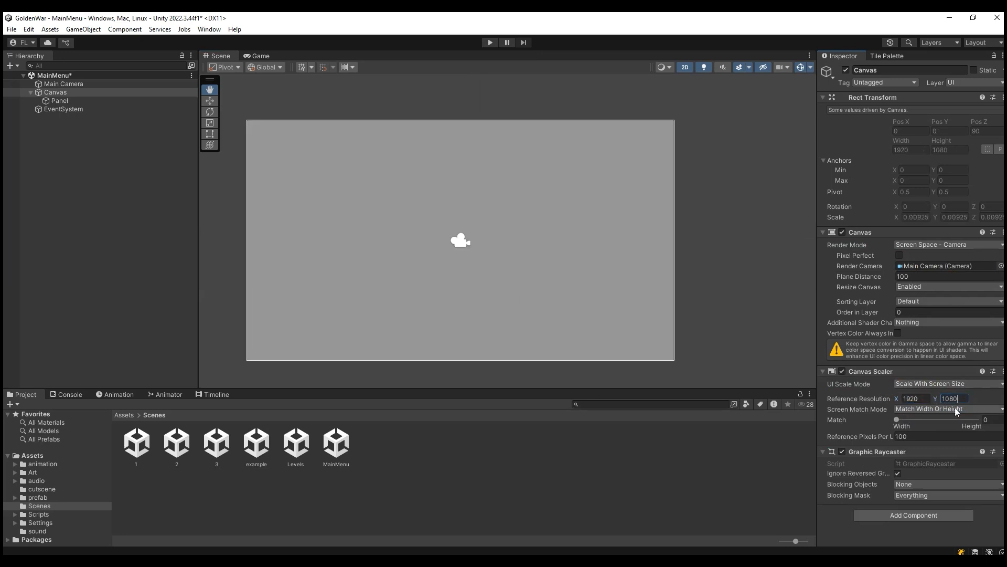
{"action": "left_click", "coordinate": [983, 420]}
{"action": "type", "text": "0.5"}
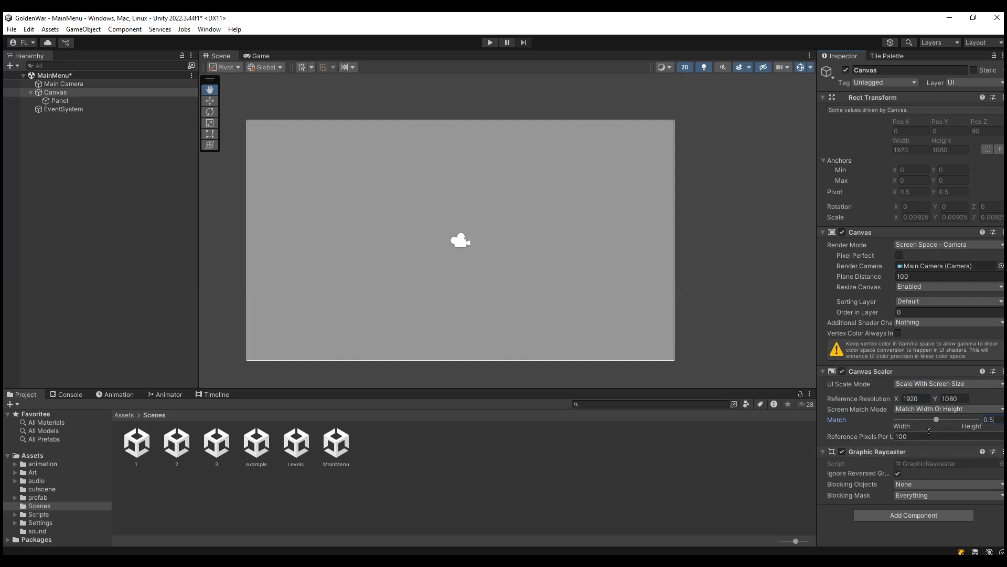
Step: Assign the bgg sprite from the Art/UI/menu folder as the Panel's source image
{"action": "left_click", "coordinate": [82, 100]}
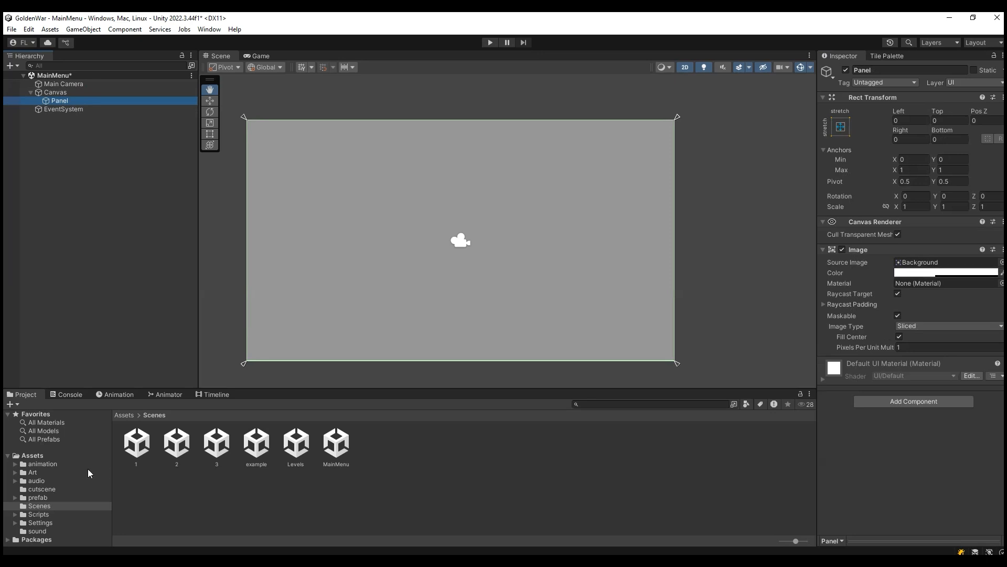
{"action": "left_click", "coordinate": [33, 472]}
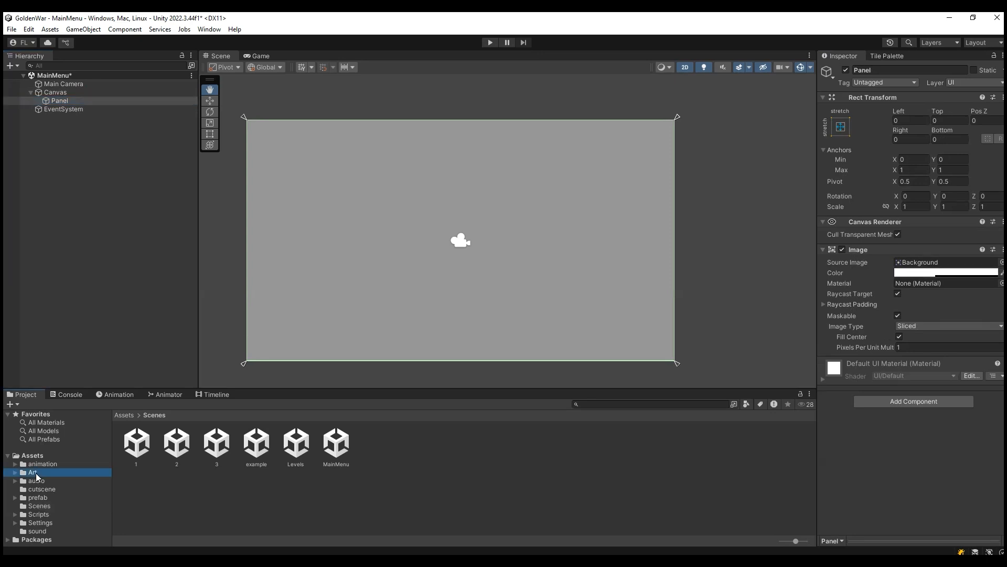
{"action": "left_click", "coordinate": [409, 454]}
{"action": "double_click", "coordinate": [409, 454]}
{"action": "double_click", "coordinate": [256, 446]}
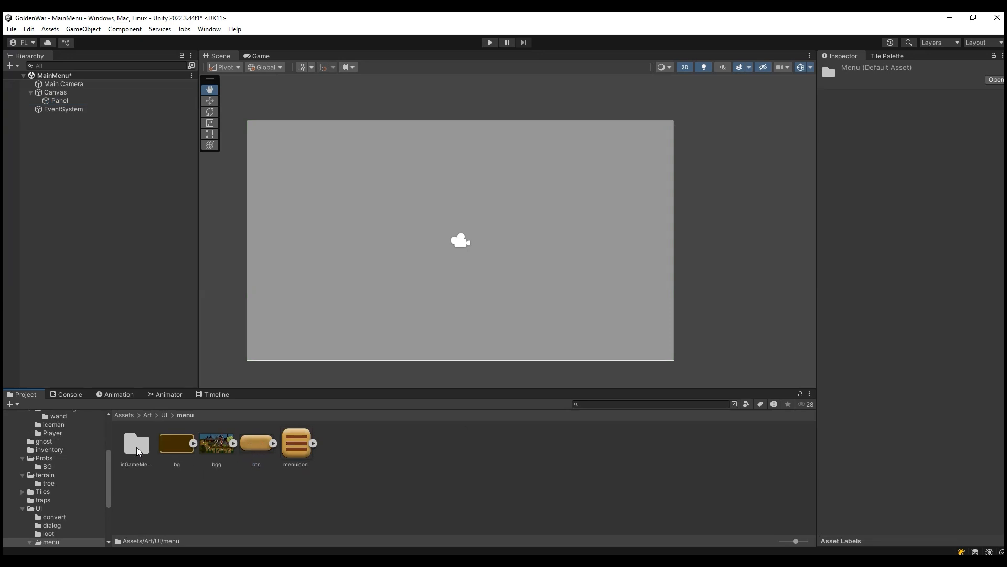
{"action": "double_click", "coordinate": [136, 447]}
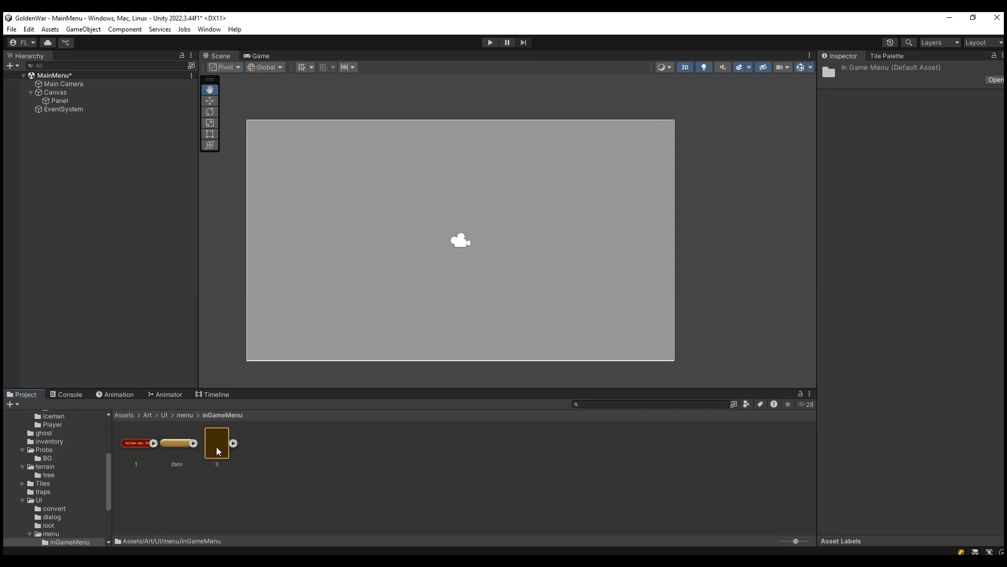
{"action": "left_click", "coordinate": [185, 415]}
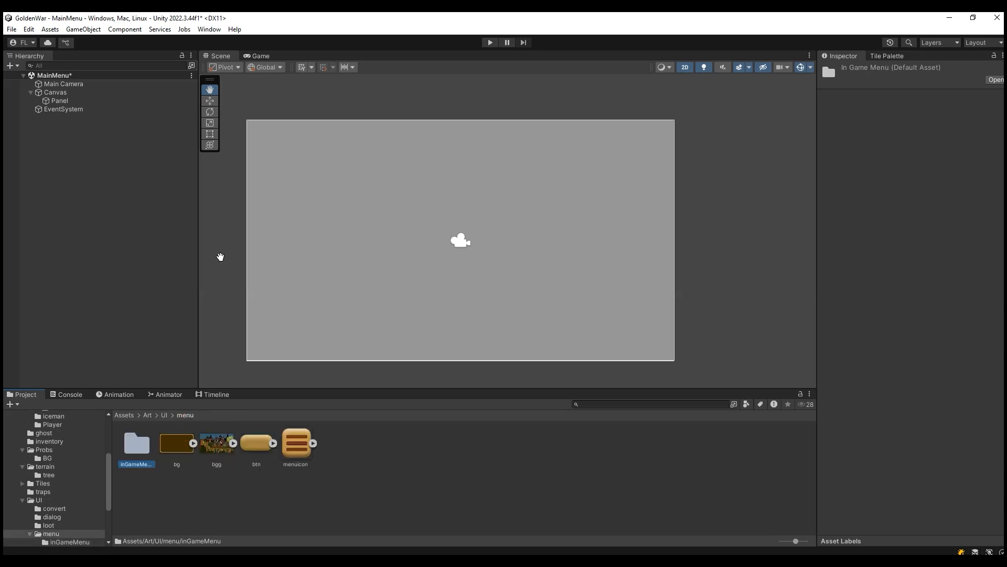
{"action": "left_click", "coordinate": [69, 100]}
{"action": "left_click_drag", "start_coordinate": [217, 444], "coordinate": [916, 265]}
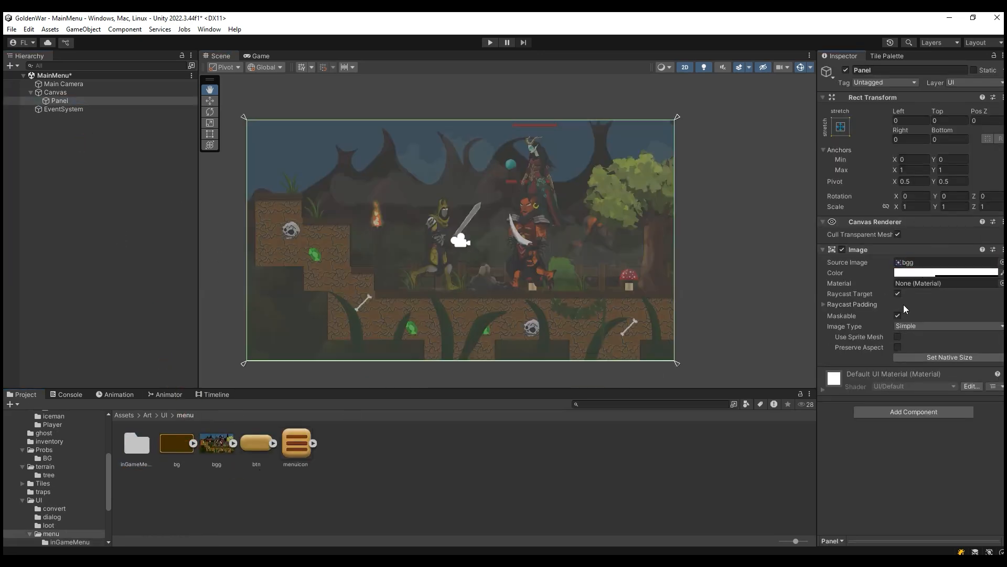
Step: Tint the Panel image fully opaque grey (7E7E7E, alpha 255) and scale the Panel uniformly to about 1.18
{"action": "left_click", "coordinate": [920, 272]}
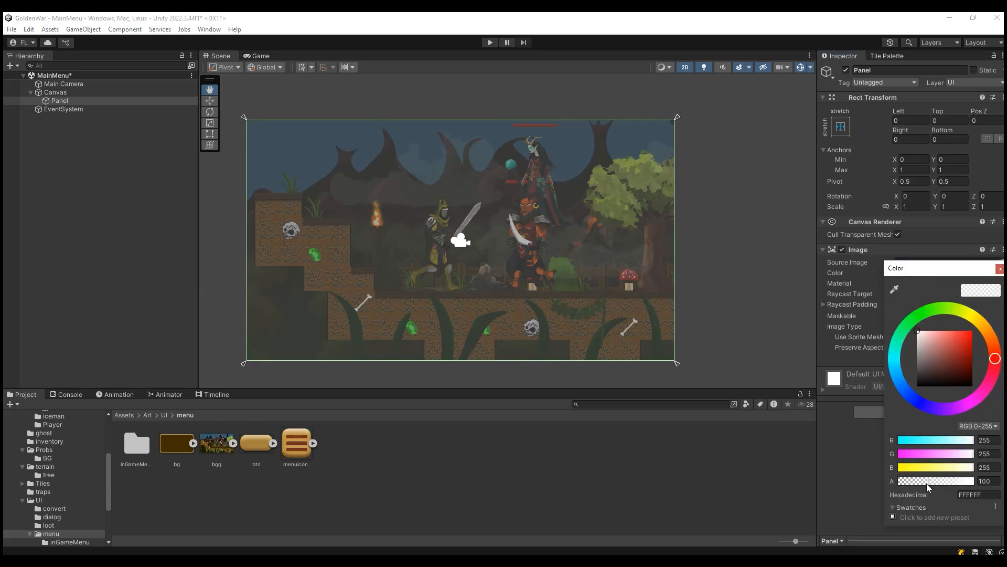
{"action": "left_click_drag", "start_coordinate": [958, 482], "coordinate": [977, 481]}
{"action": "left_click_drag", "start_coordinate": [923, 358], "coordinate": [909, 364]}
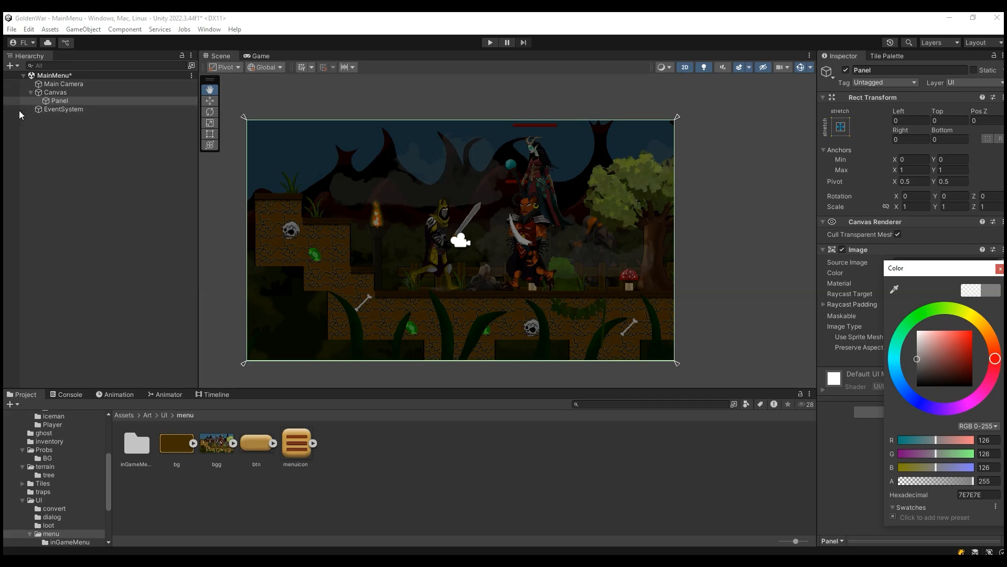
{"action": "left_click", "coordinate": [73, 94]}
{"action": "left_click", "coordinate": [75, 100]}
{"action": "left_click", "coordinate": [210, 123]}
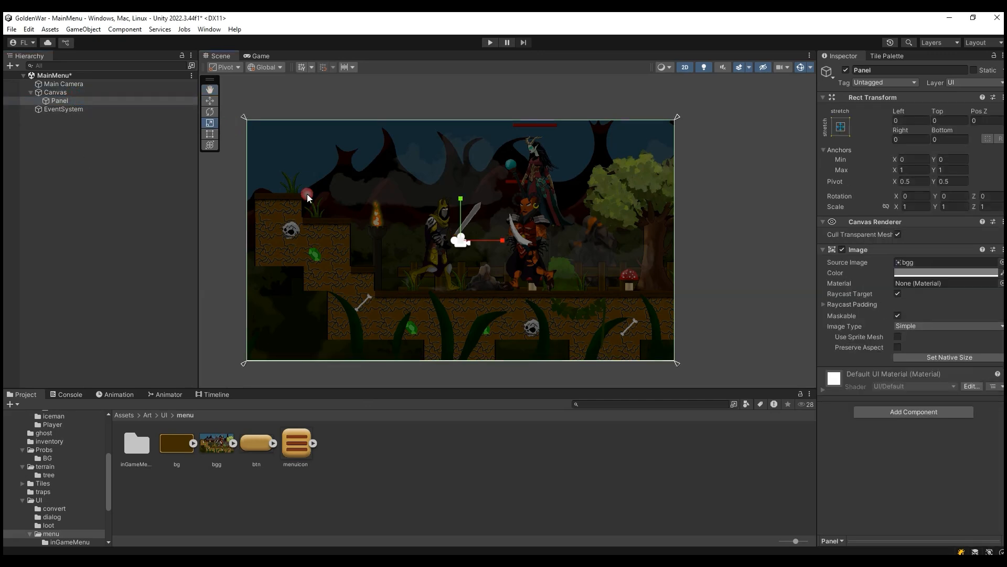
{"action": "left_click_drag", "start_coordinate": [460, 242], "coordinate": [447, 256]}
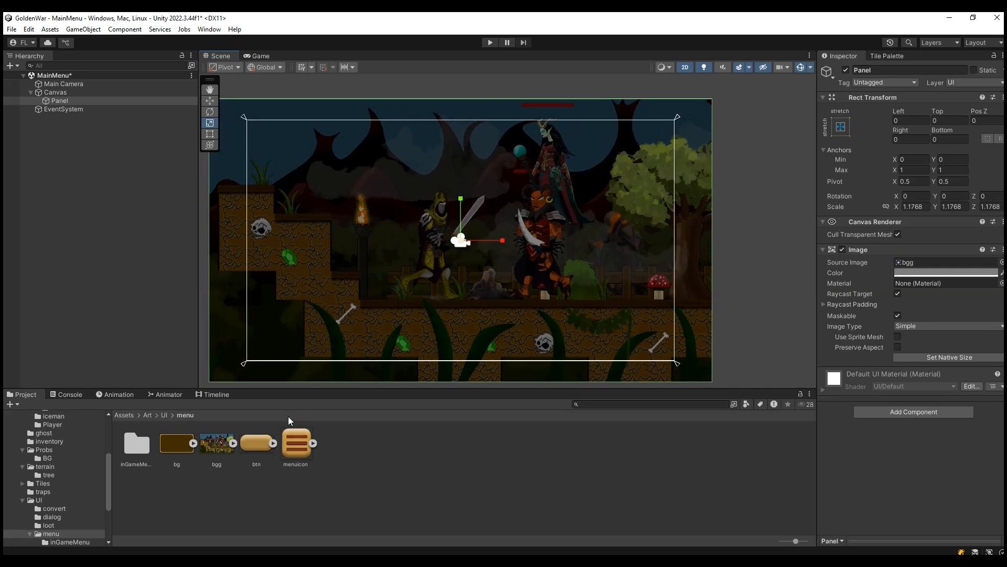
Step: Add a child image named bg to the Panel with sprite 3 from inGameMenu at native size, and check it in the Game view
{"action": "double_click", "coordinate": [136, 444]}
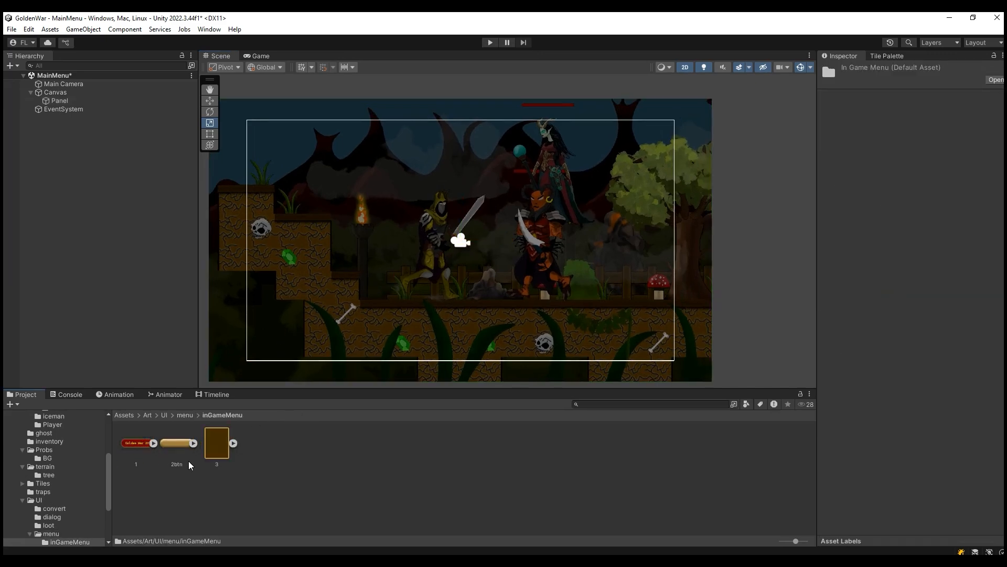
{"action": "right_click", "coordinate": [70, 100]}
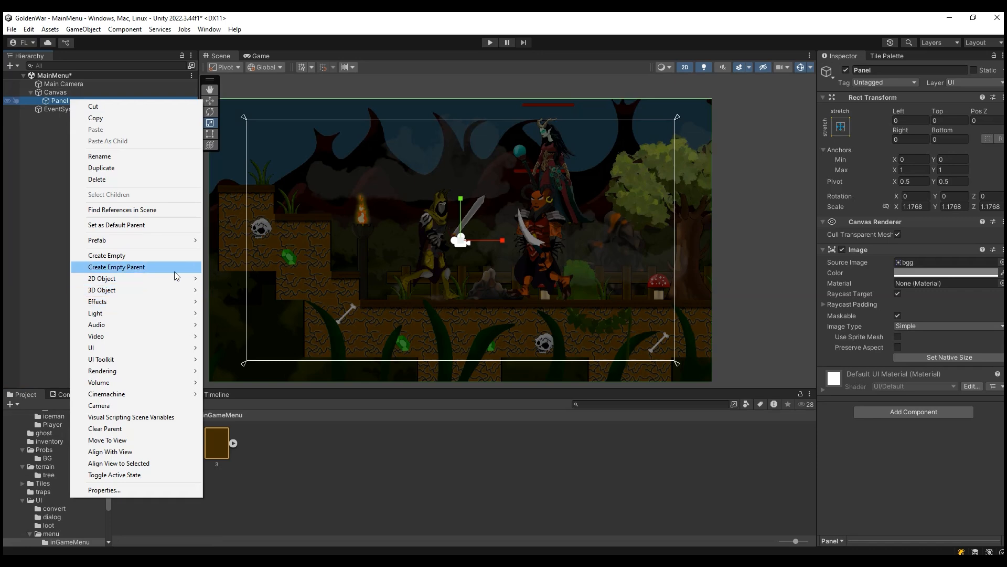
{"action": "mouse_move", "coordinate": [189, 348]}
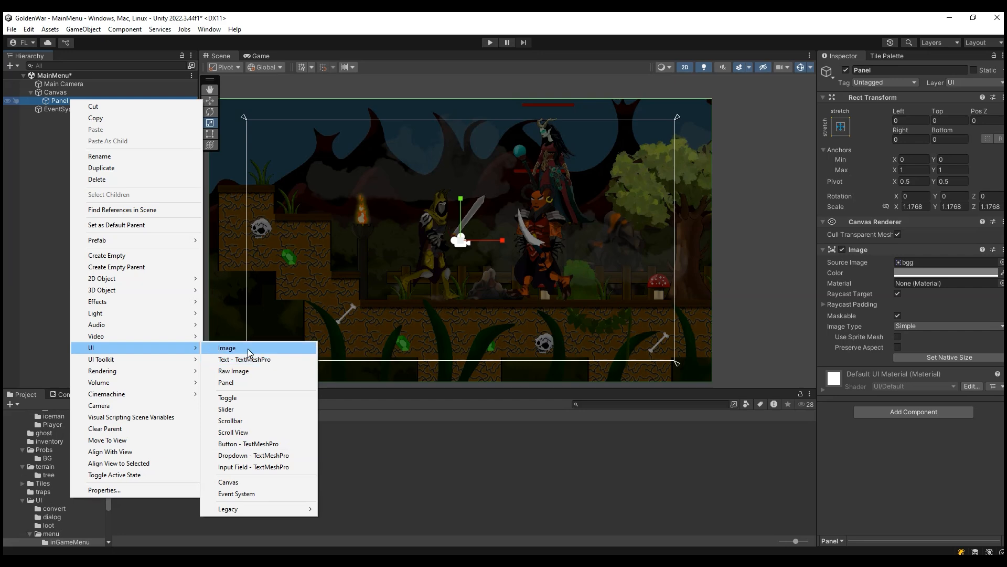
{"action": "left_click", "coordinate": [231, 347]}
{"action": "type", "text": "bg"}
{"action": "left_click", "coordinate": [70, 102]}
{"action": "left_click", "coordinate": [77, 109]}
{"action": "left_click_drag", "start_coordinate": [222, 439], "coordinate": [928, 262]}
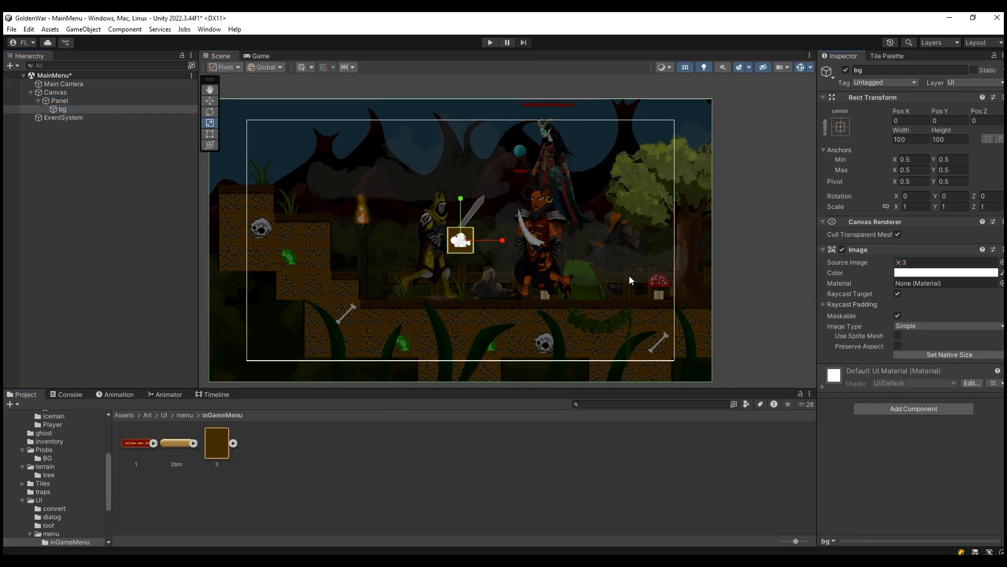
{"action": "left_click", "coordinate": [933, 357]}
{"action": "left_click", "coordinate": [246, 56]}
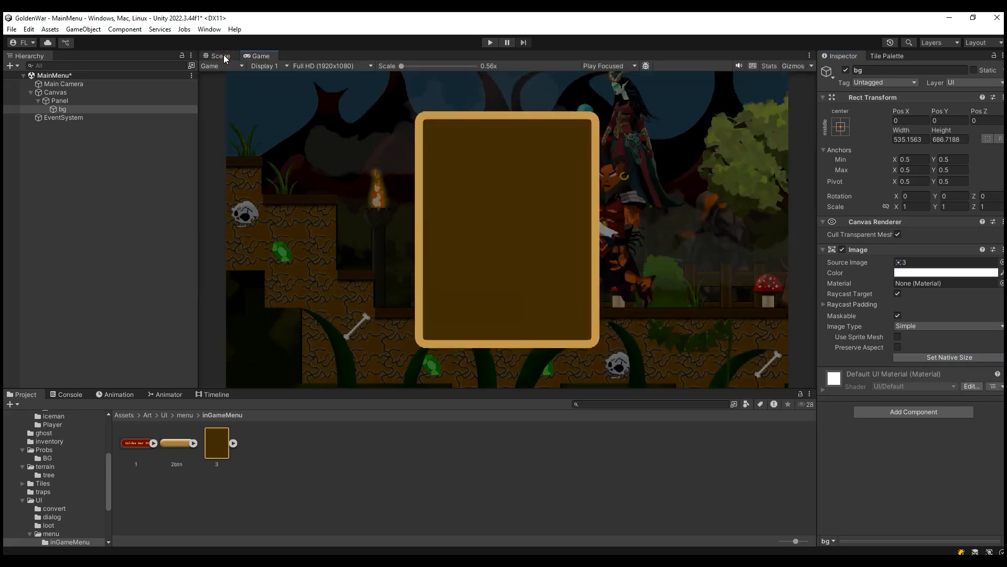
{"action": "left_click", "coordinate": [224, 54]}
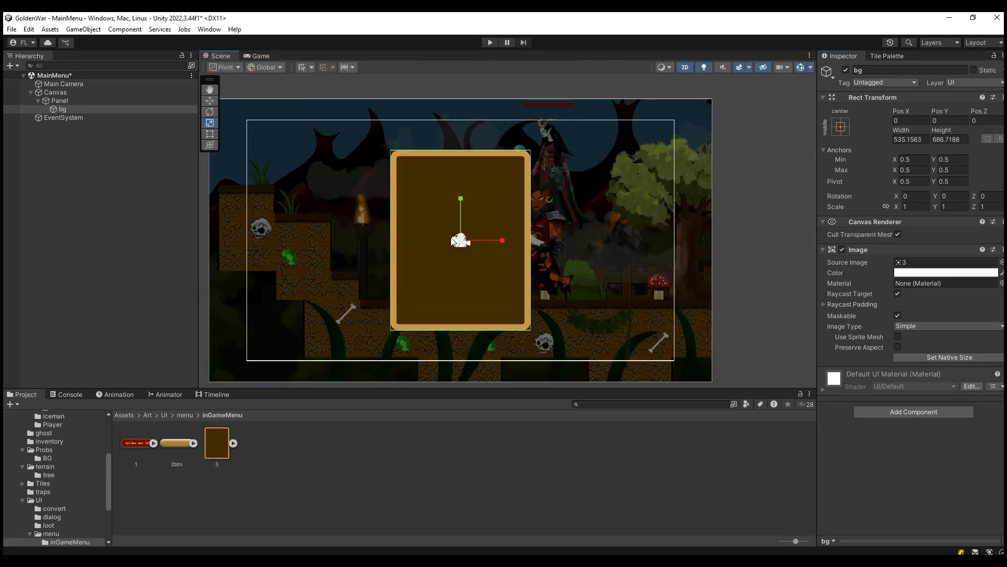
Step: Add an image named title under bg, using the Golden War 2D sprite 1 at its native size
{"action": "right_click", "coordinate": [81, 111]}
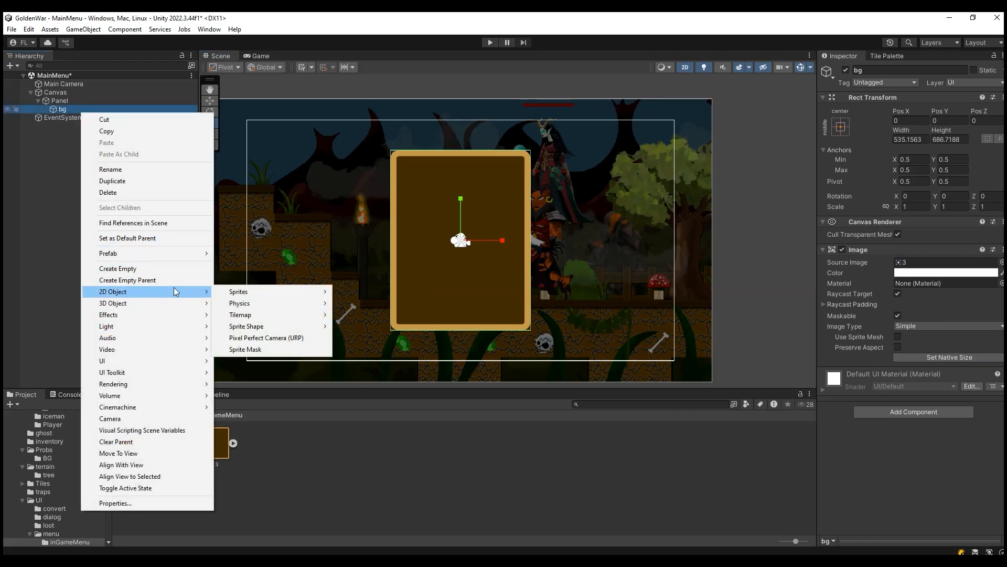
{"action": "left_click", "coordinate": [68, 101]}
{"action": "right_click", "coordinate": [71, 109]}
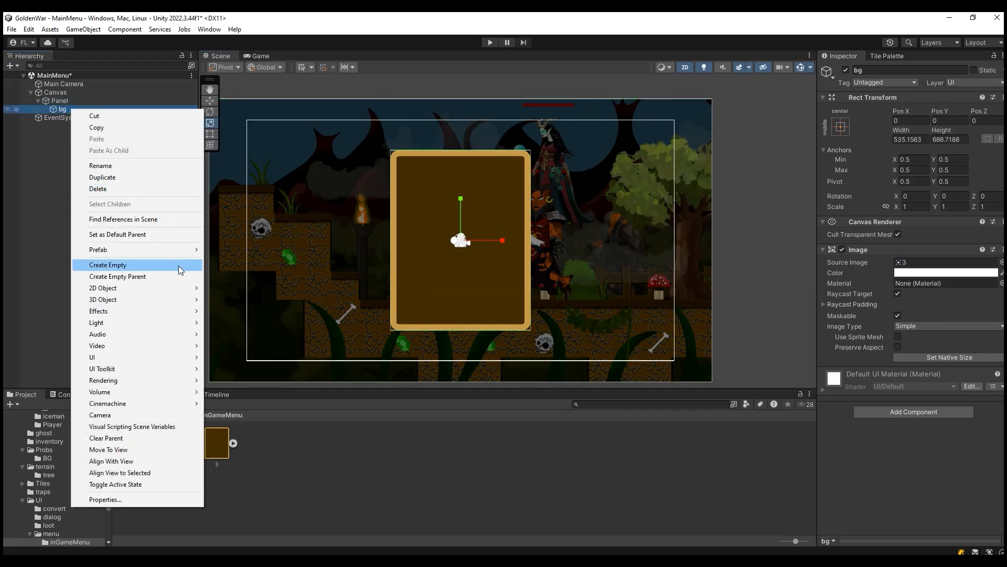
{"action": "mouse_move", "coordinate": [173, 357]}
{"action": "left_click", "coordinate": [229, 355]}
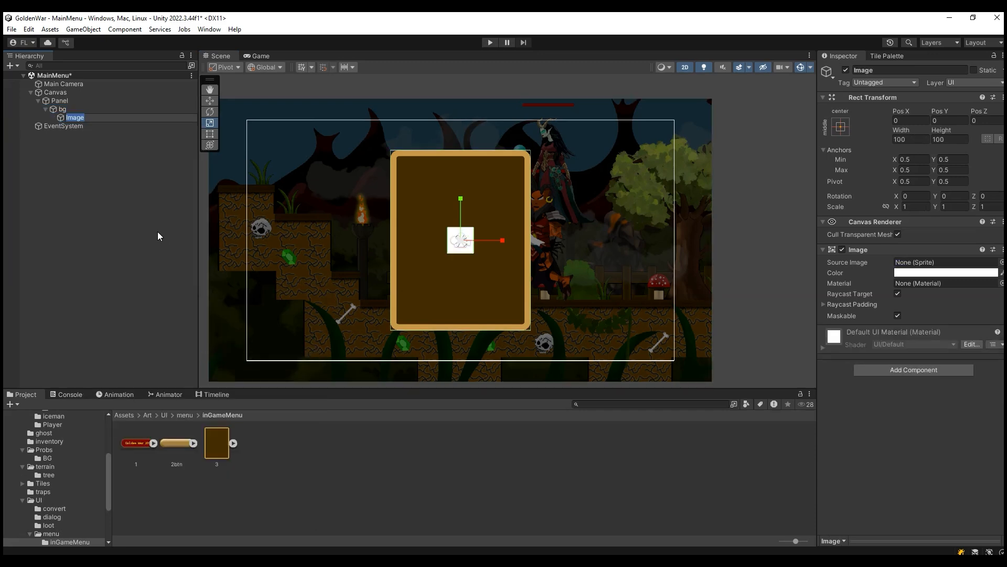
{"action": "type", "text": "title"}
{"action": "left_click", "coordinate": [83, 103]}
{"action": "left_click", "coordinate": [84, 117]}
{"action": "left_click_drag", "start_coordinate": [138, 443], "coordinate": [939, 262]}
{"action": "left_click", "coordinate": [945, 356]}
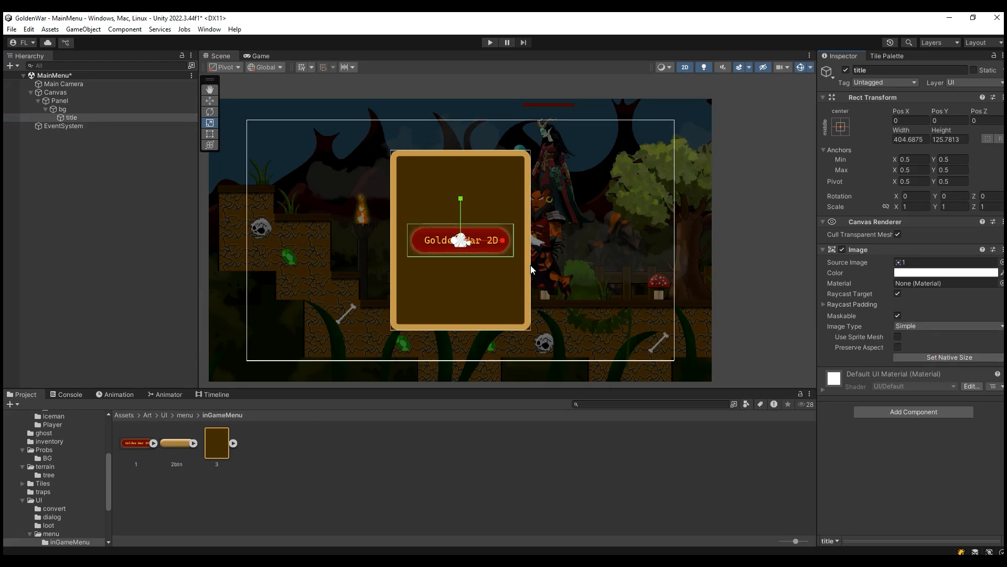
Step: Anchor and position the title image at bg's top centre, and move it down to about Pos Y -130
{"action": "scroll", "coordinate": [540, 272], "scroll_direction": "up", "scroll_amount": 4}
{"action": "left_click", "coordinate": [841, 129]}
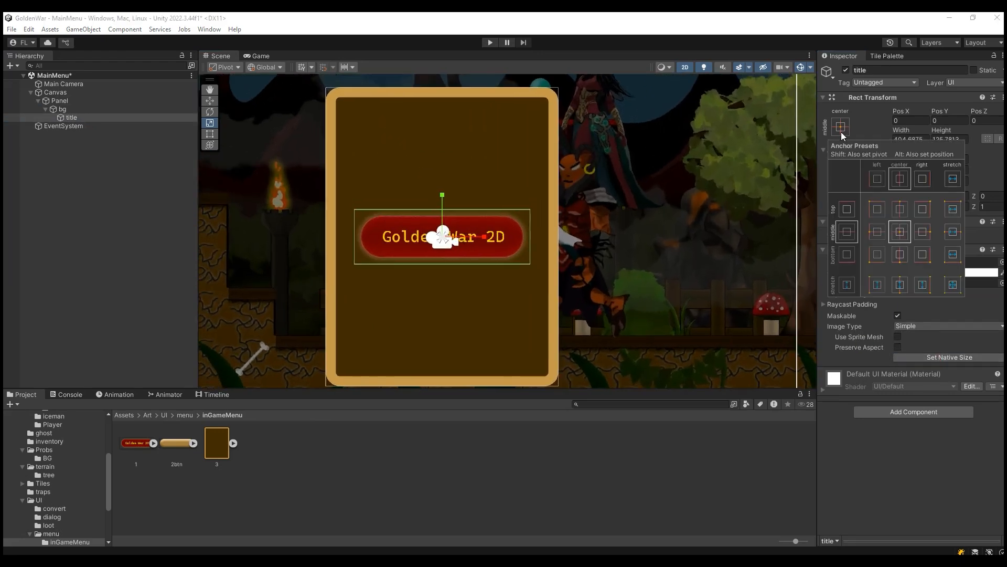
{"action": "left_click", "coordinate": [894, 203], "text": "alt"}
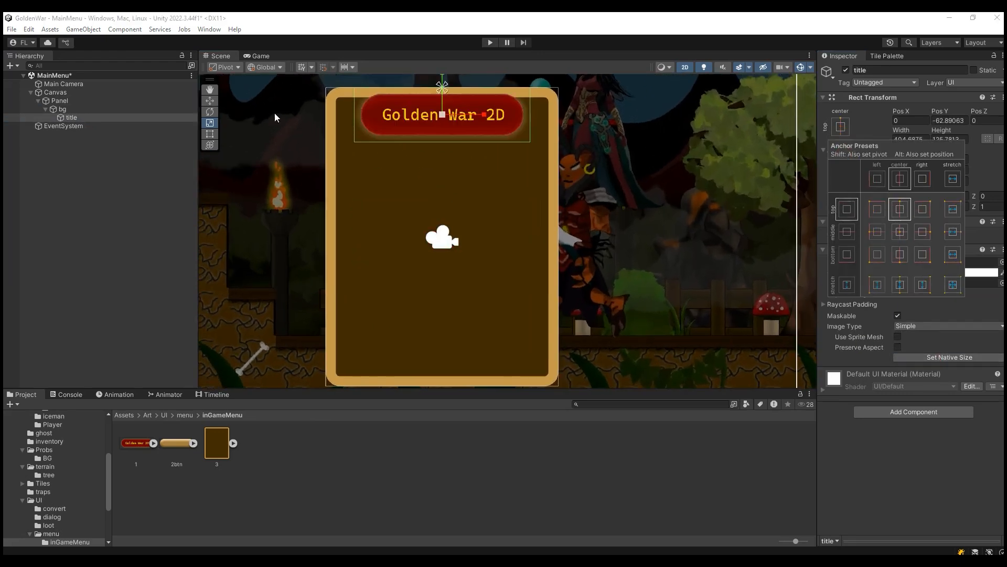
{"action": "left_click", "coordinate": [210, 100]}
{"action": "left_click_drag", "start_coordinate": [448, 80], "coordinate": [447, 96]}
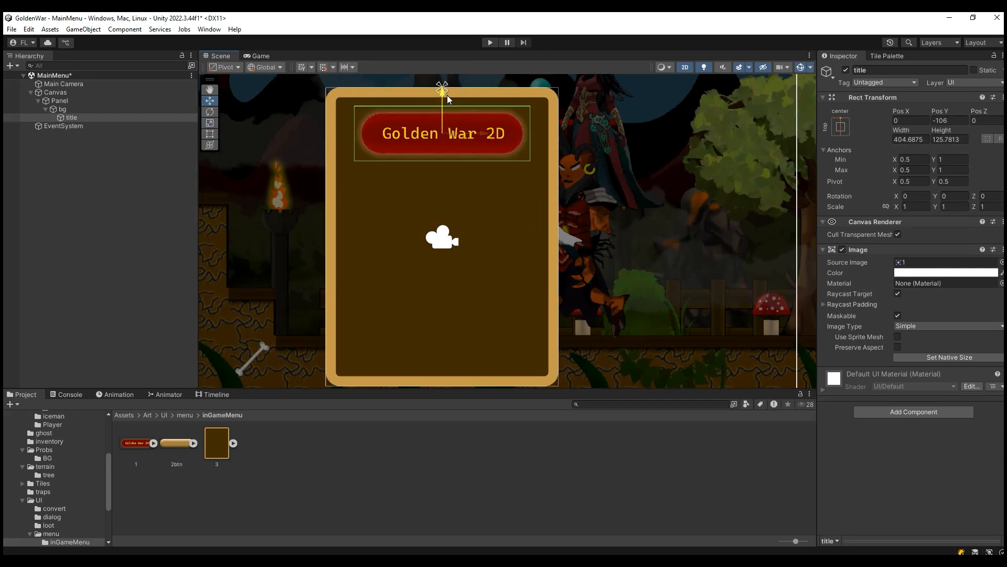
{"action": "left_click", "coordinate": [259, 56]}
{"action": "left_click", "coordinate": [221, 57]}
{"action": "left_click_drag", "start_coordinate": [442, 96], "coordinate": [442, 104]}
{"action": "key", "text": "ctrl+z"}
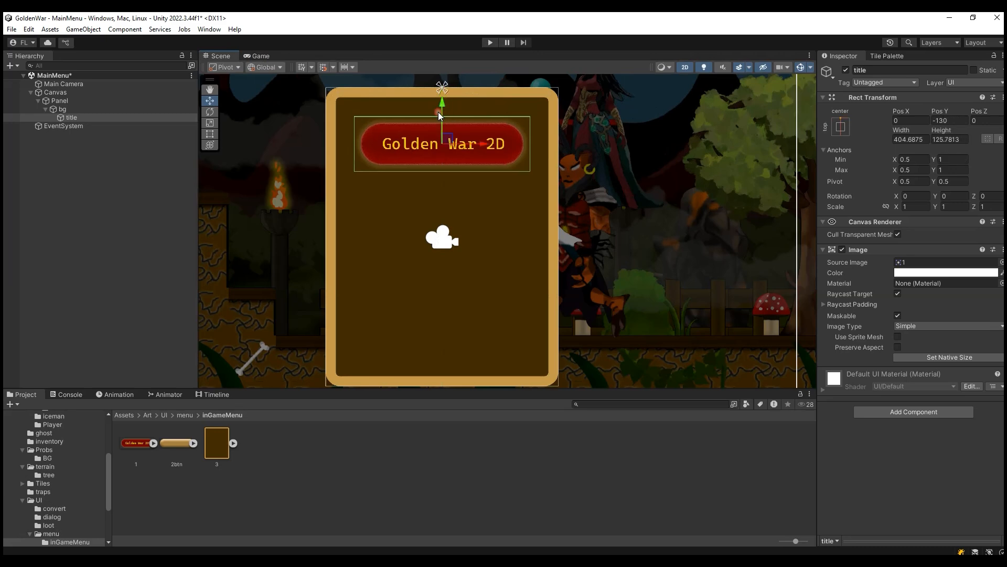
Step: Add a legacy UI button under bg and name it btn-Play
{"action": "left_click", "coordinate": [78, 110]}
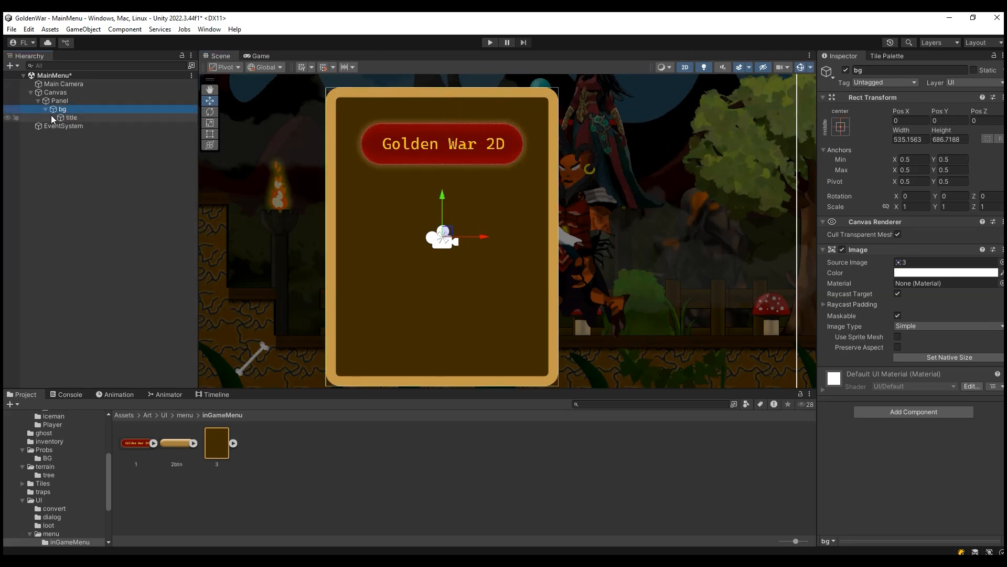
{"action": "left_click", "coordinate": [45, 110]}
{"action": "right_click", "coordinate": [70, 112]}
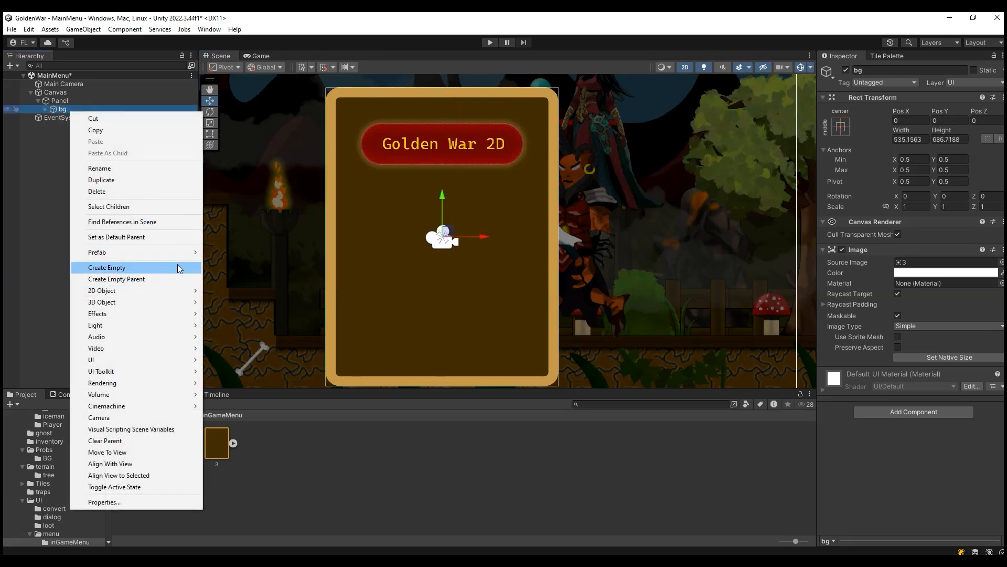
{"action": "mouse_move", "coordinate": [188, 359]}
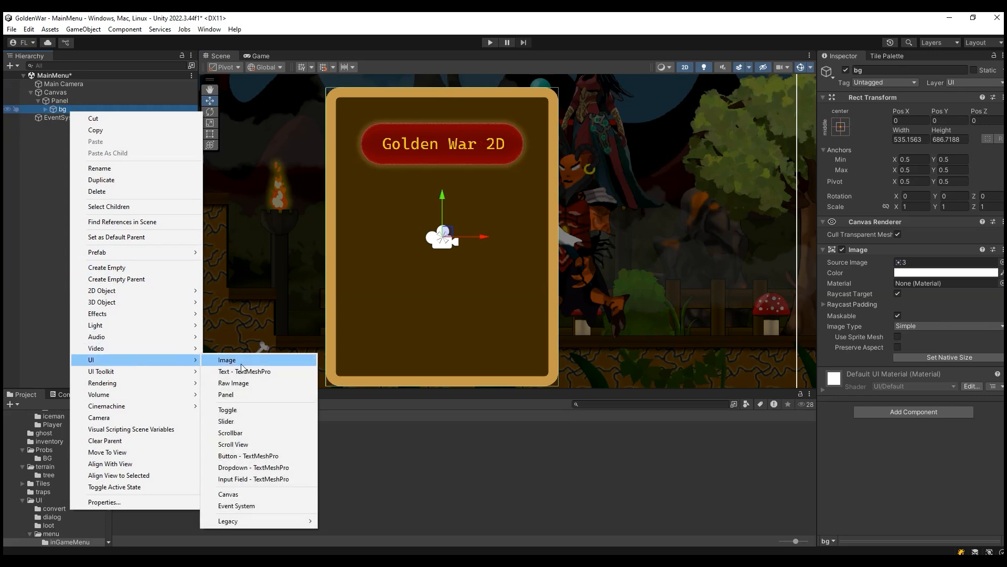
{"action": "mouse_move", "coordinate": [301, 521]}
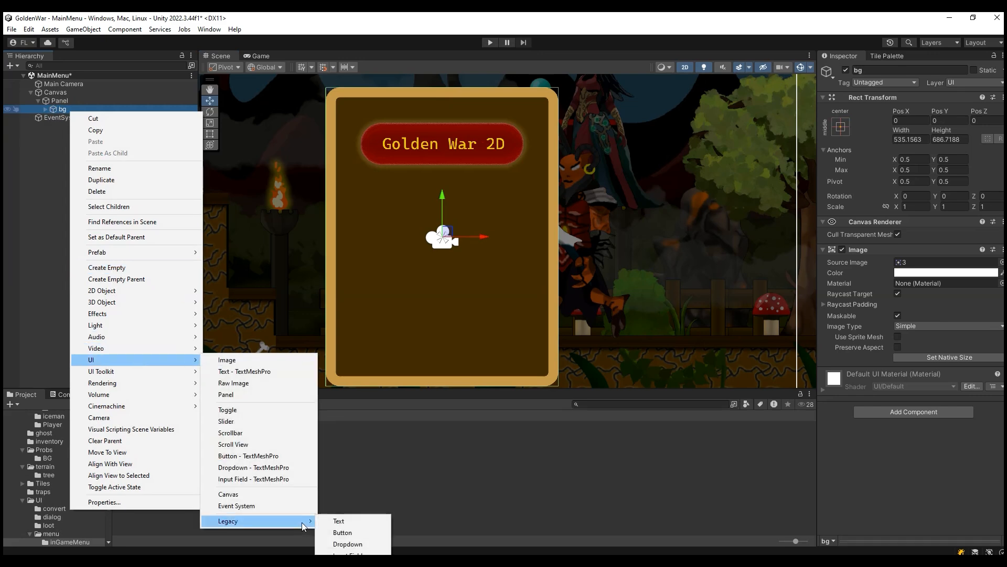
{"action": "left_click", "coordinate": [335, 531]}
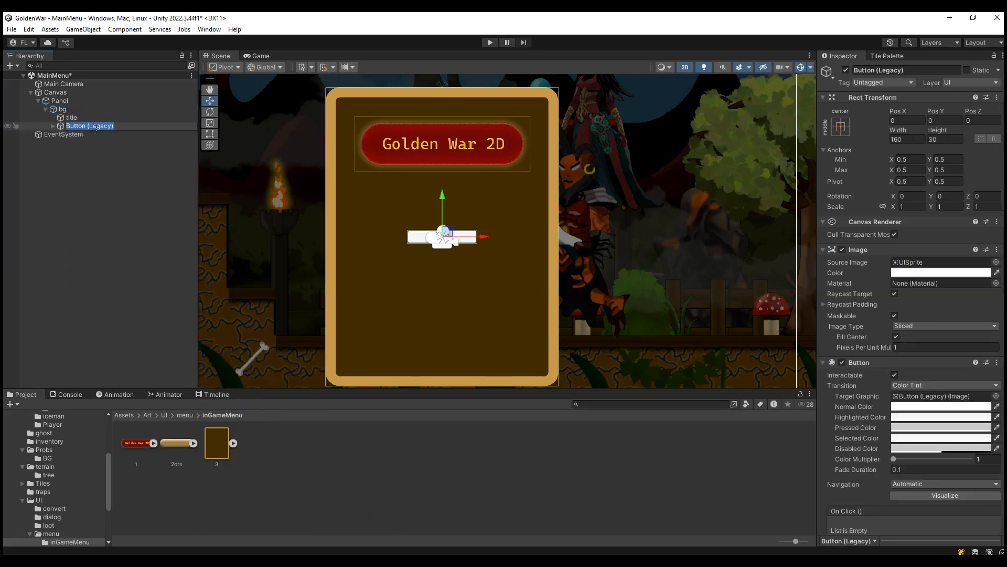
{"action": "type", "text": "t"}
{"action": "type", "text": "tn-"}
{"action": "type", "text": "Play"}
{"action": "left_click", "coordinate": [100, 120]}
{"action": "left_click", "coordinate": [101, 126]}
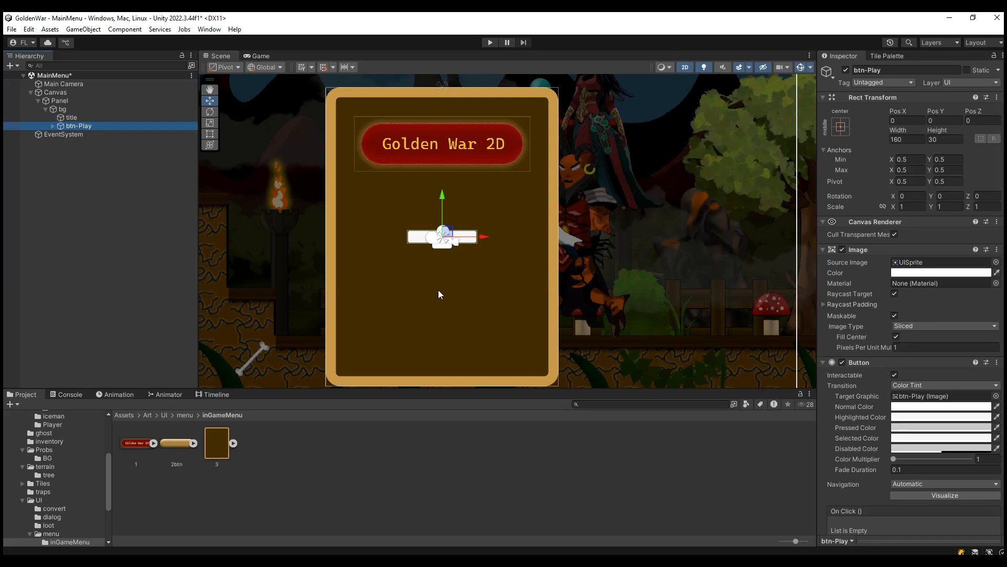
Step: Give btn-Play the 2btn sprite at native size and move it up to about Pos Y 79.6
{"action": "left_click_drag", "start_coordinate": [178, 444], "coordinate": [946, 265]}
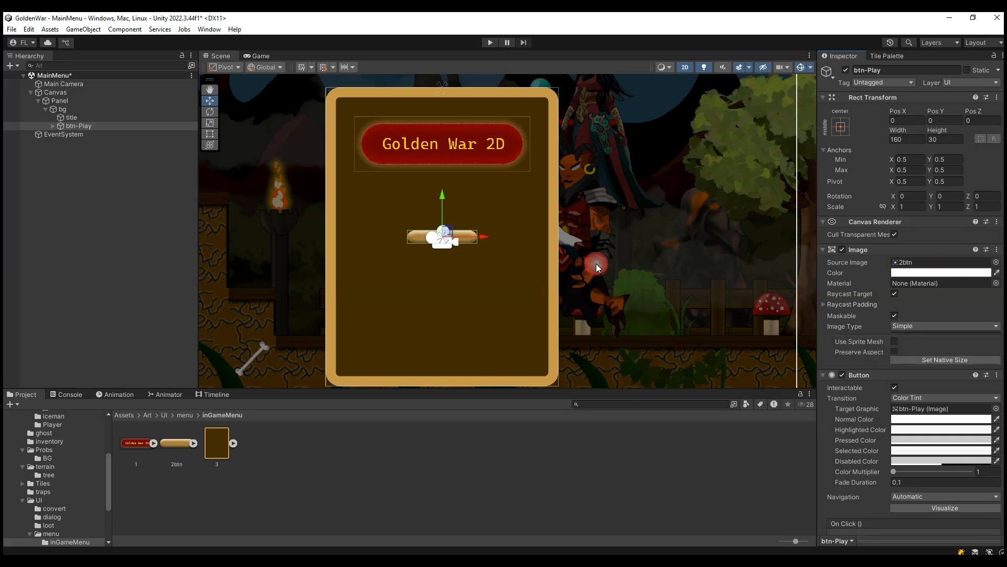
{"action": "left_click", "coordinate": [944, 356]}
{"action": "scroll", "coordinate": [441, 255], "scroll_direction": "up", "scroll_amount": 3}
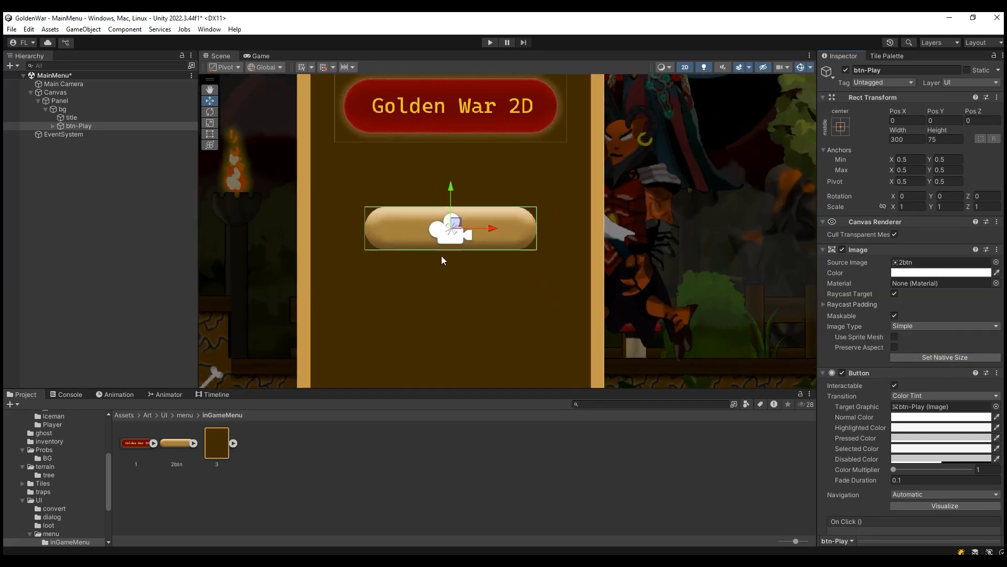
{"action": "left_click_drag", "start_coordinate": [452, 191], "coordinate": [461, 146]}
Step: Change the label text of btn-Play to Play
{"action": "left_click", "coordinate": [53, 126]}
{"action": "left_click", "coordinate": [93, 134]}
{"action": "left_click", "coordinate": [971, 292]}
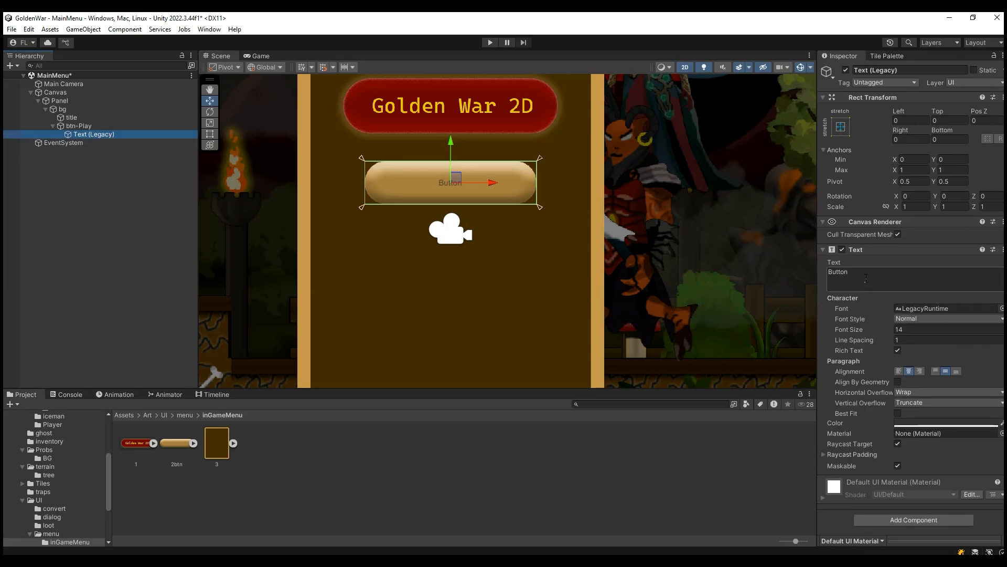
{"action": "type", "text": "Play"}
{"action": "key", "text": "ctrl+a"}
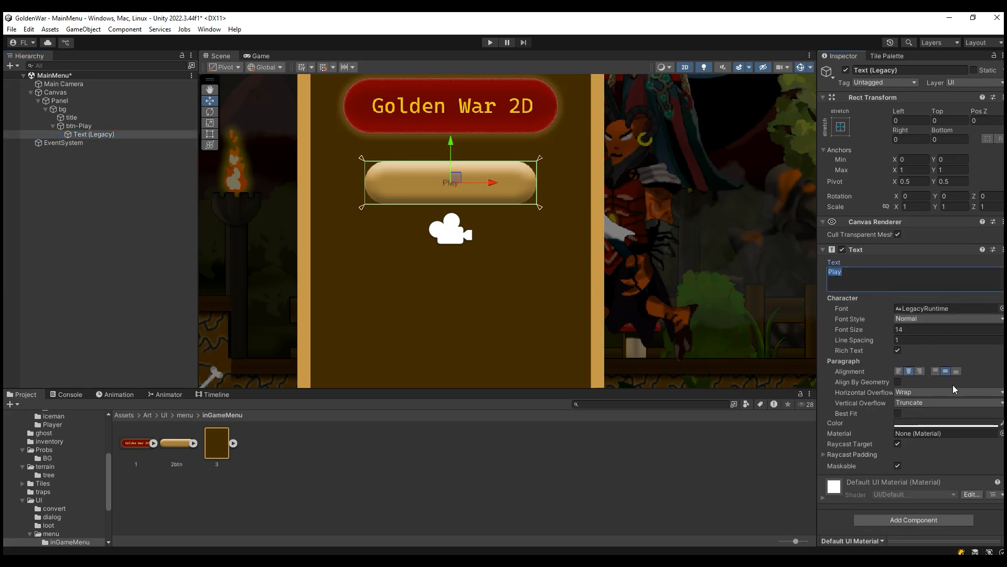
Step: Colour the Play label black, enable Best Fit for it, and check it in the Game view
{"action": "left_click", "coordinate": [928, 424]}
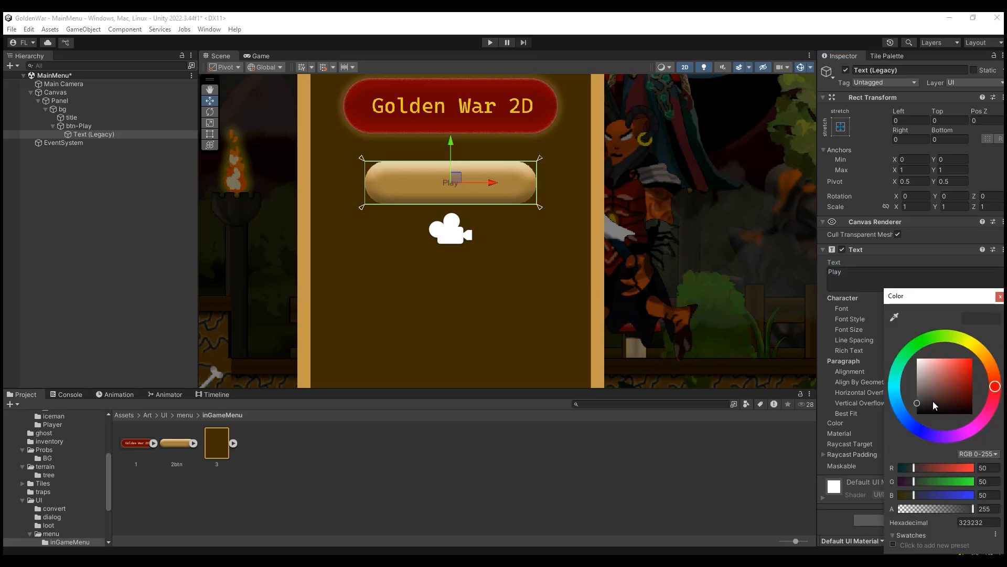
{"action": "left_click", "coordinate": [1000, 297]}
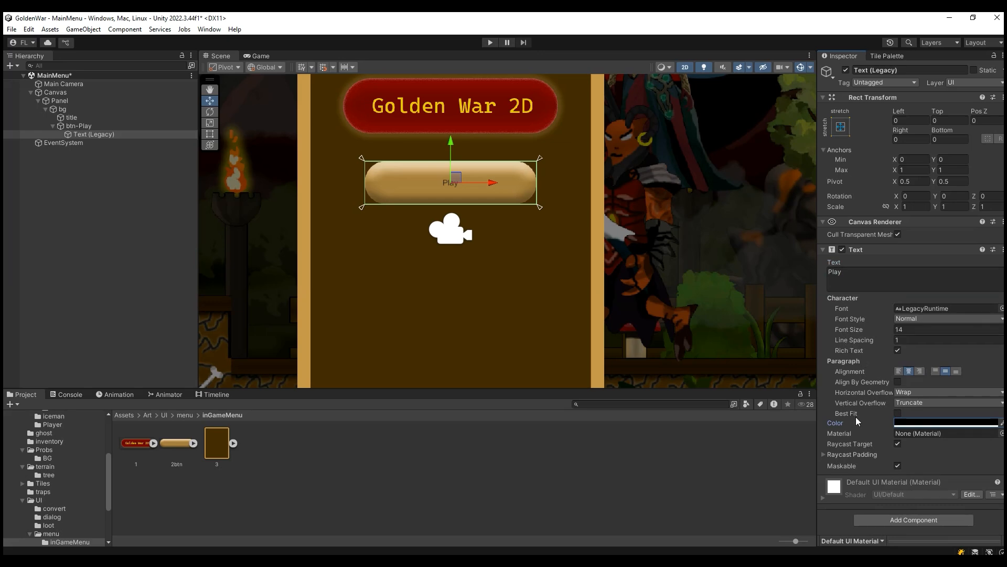
{"action": "left_click", "coordinate": [898, 413]}
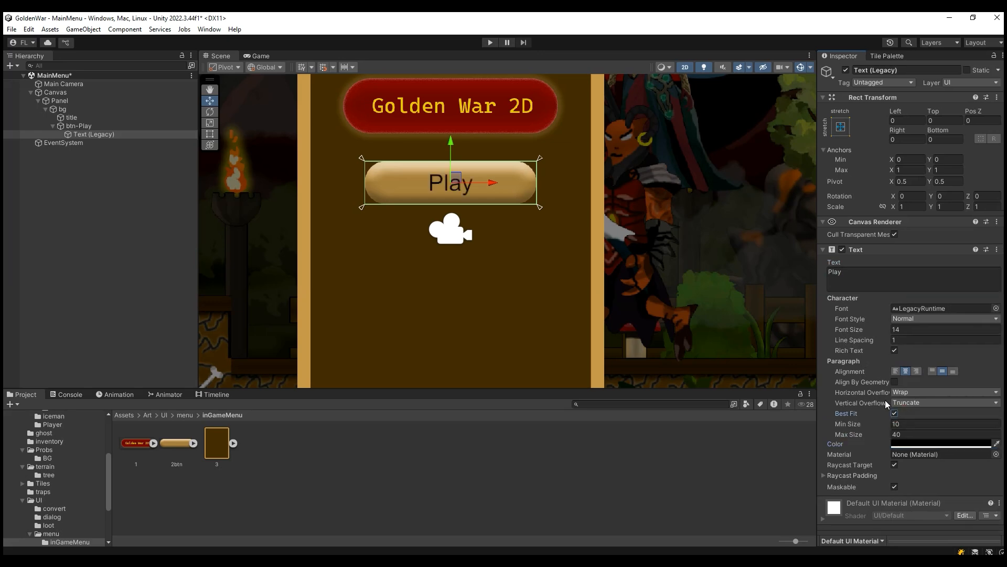
{"action": "left_click", "coordinate": [259, 56]}
{"action": "left_click", "coordinate": [225, 58]}
Step: Recolour the Play label white (FFFFFF) and check it in the Game view
{"action": "left_click", "coordinate": [942, 445]}
{"action": "left_click_drag", "start_coordinate": [928, 381], "coordinate": [893, 342]}
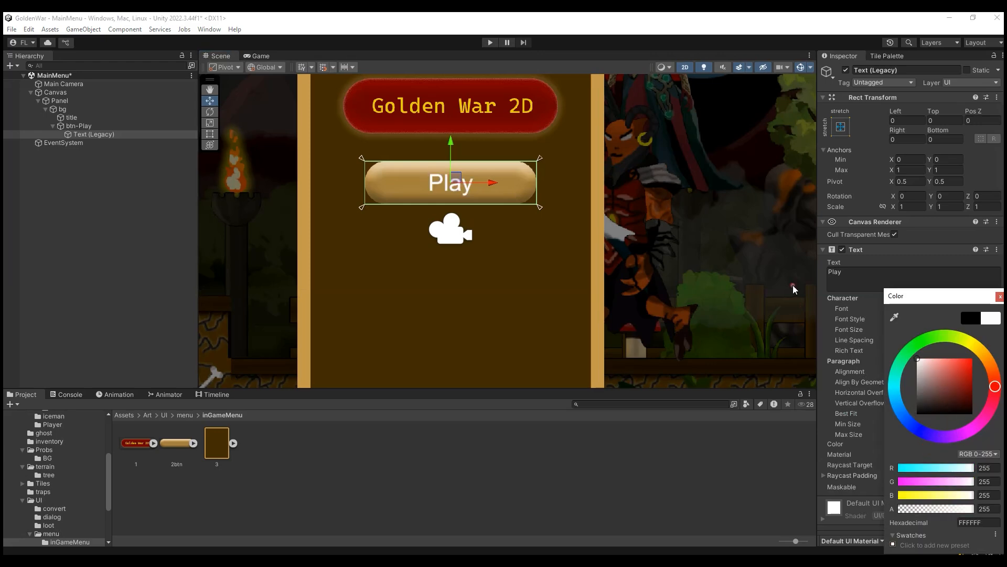
{"action": "left_click", "coordinate": [268, 56]}
{"action": "left_click", "coordinate": [214, 56]}
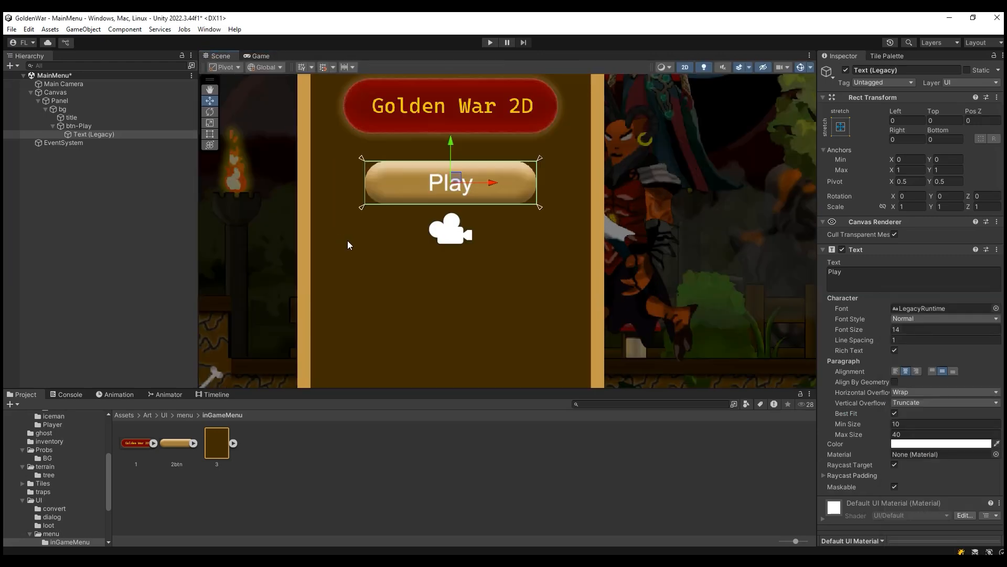
Step: Duplicate btn-Play as btn-About and move the copy down to about Pos Y -30
{"action": "left_click", "coordinate": [52, 127]}
{"action": "left_click", "coordinate": [84, 127]}
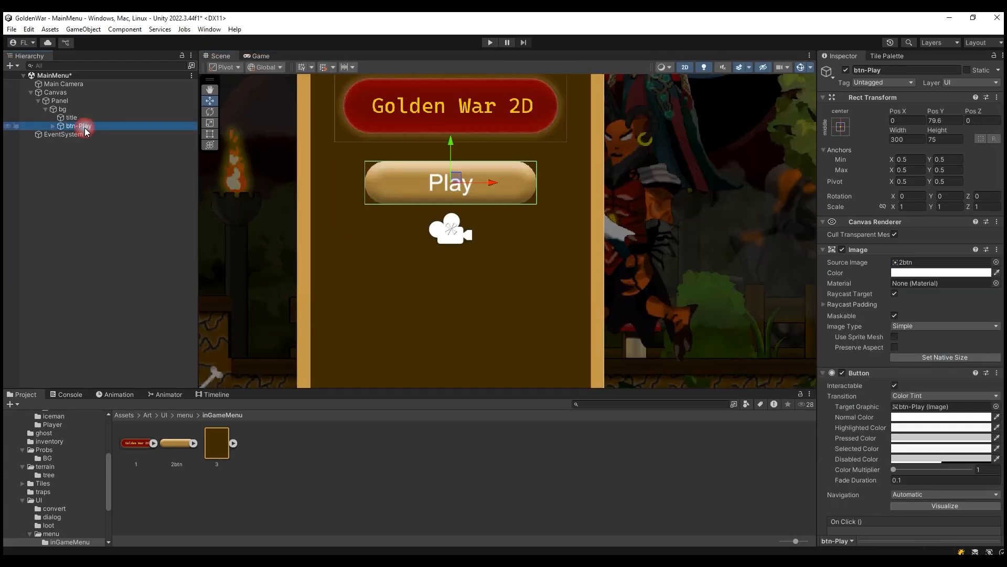
{"action": "key", "text": "ctrl+d"}
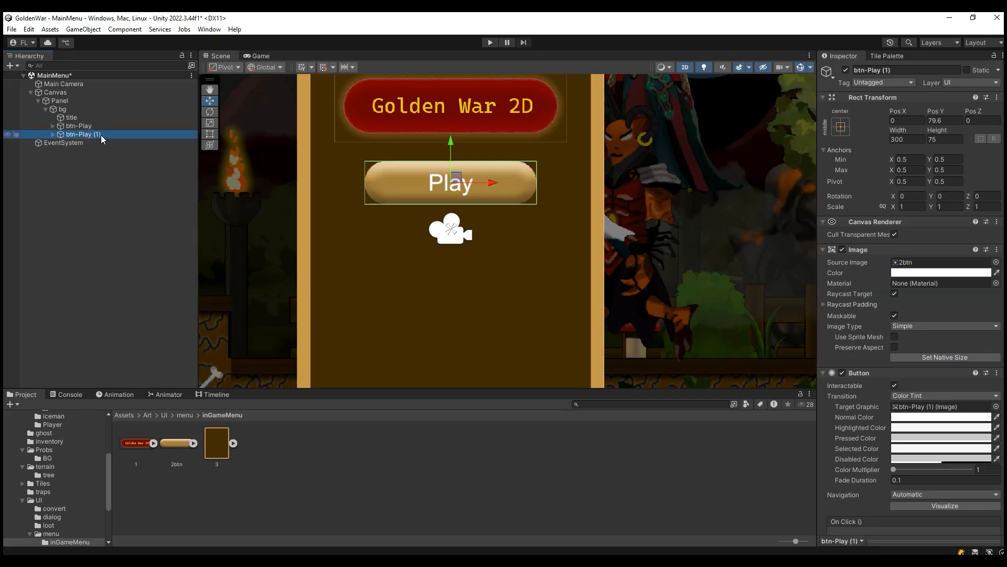
{"action": "left_click", "coordinate": [99, 135]}
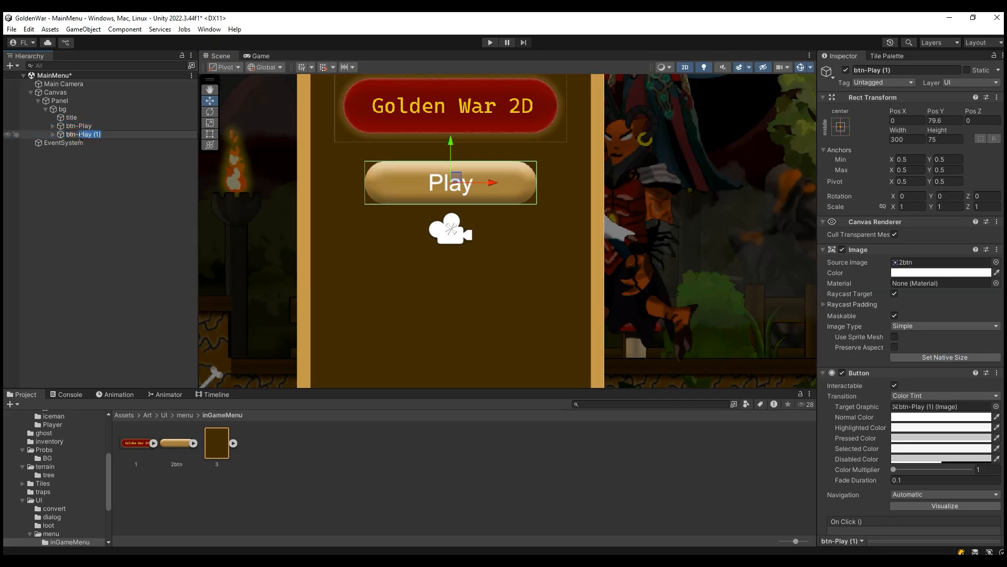
{"action": "type", "text": "About"}
{"action": "key", "text": "Return"}
{"action": "left_click_drag", "start_coordinate": [455, 143], "coordinate": [461, 205]}
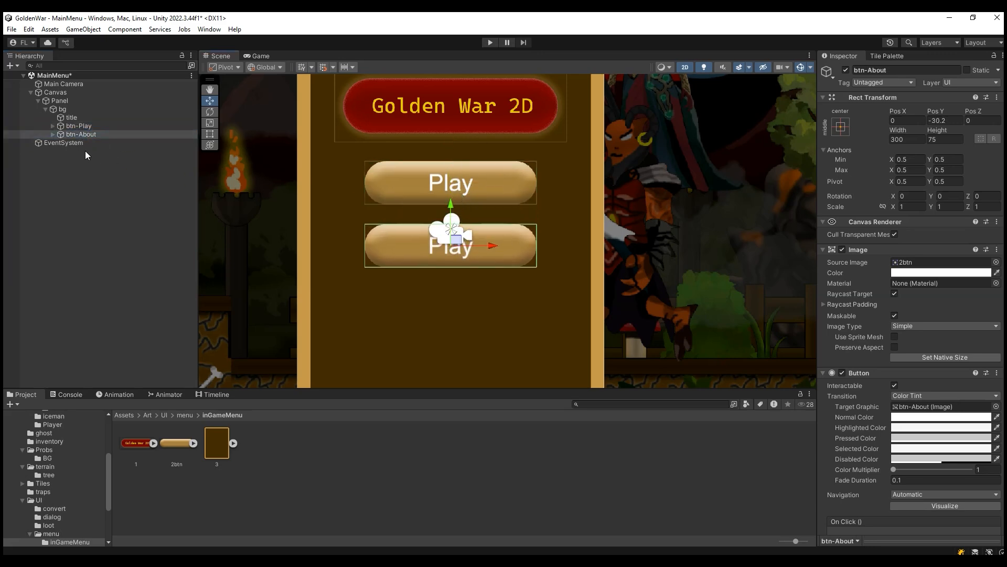
Step: Change the label text of btn-About to About
{"action": "left_click", "coordinate": [53, 134]}
{"action": "left_click", "coordinate": [86, 143]}
{"action": "left_click", "coordinate": [840, 273]}
{"action": "type", "text": "About"}
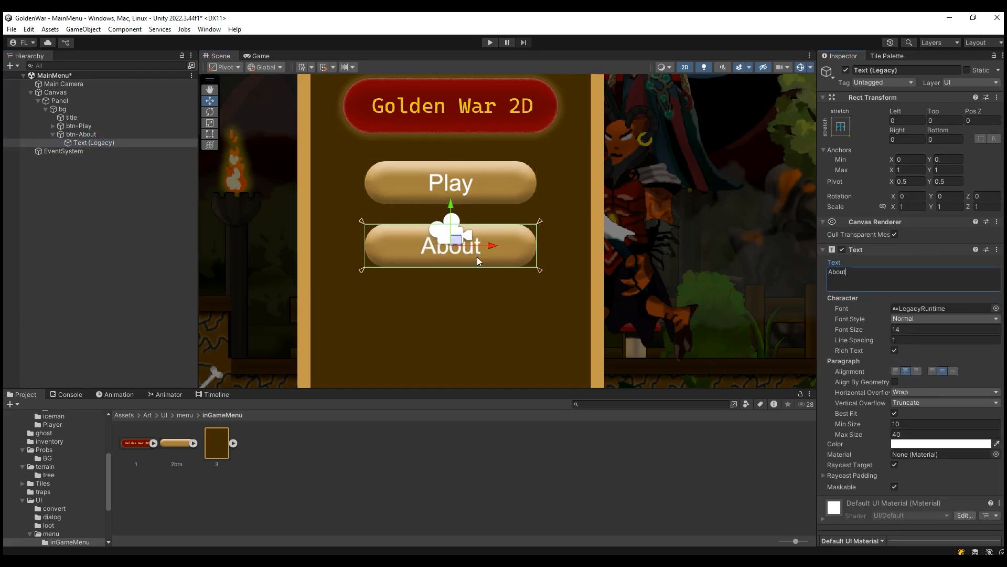
{"action": "left_click", "coordinate": [53, 135]}
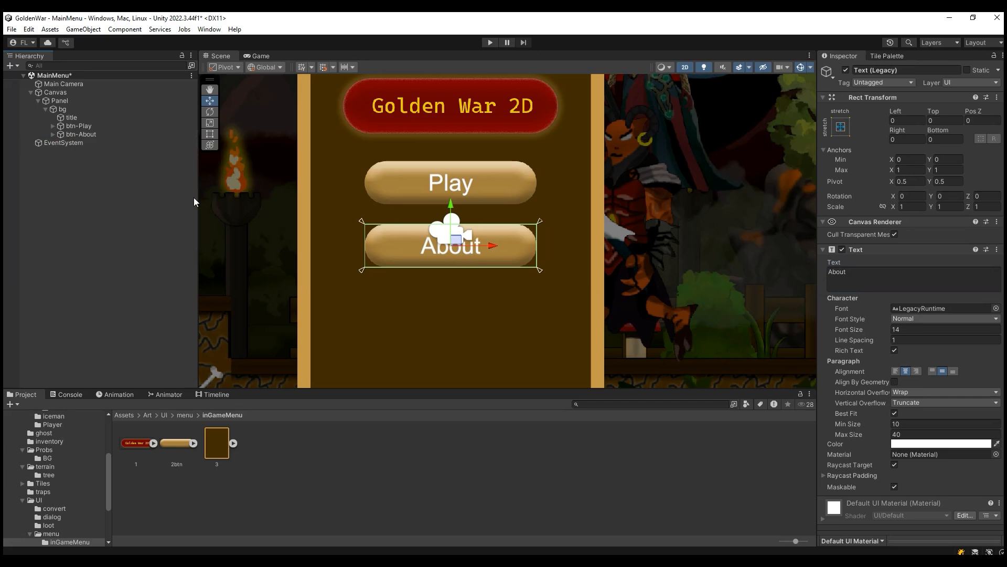
Step: Duplicate btn-About as btn-Help and move the copy down to about Pos Y -133
{"action": "left_click", "coordinate": [79, 134]}
{"action": "scroll", "coordinate": [565, 262], "scroll_direction": "down", "scroll_amount": 2}
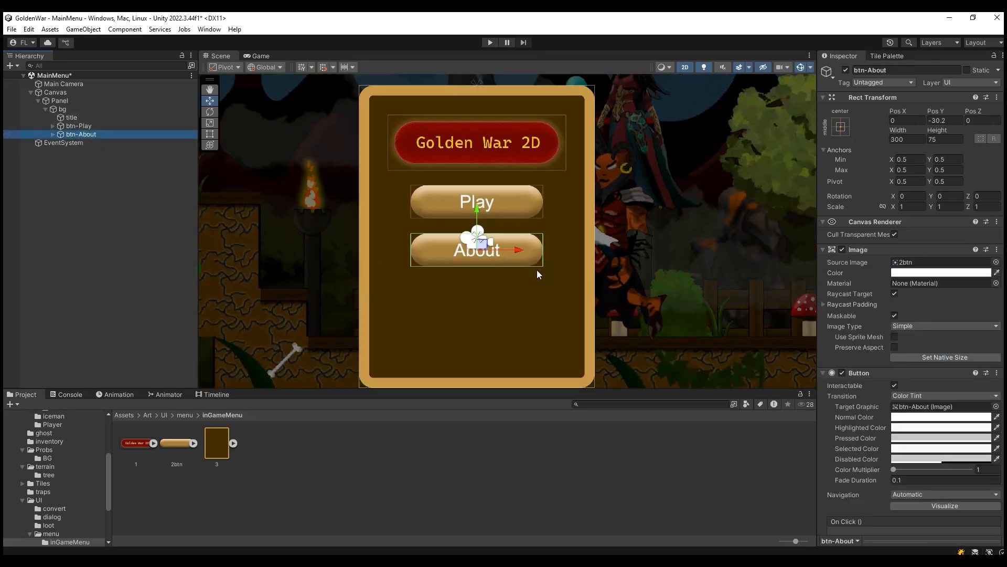
{"action": "scroll", "coordinate": [537, 269], "scroll_direction": "up", "scroll_amount": 3}
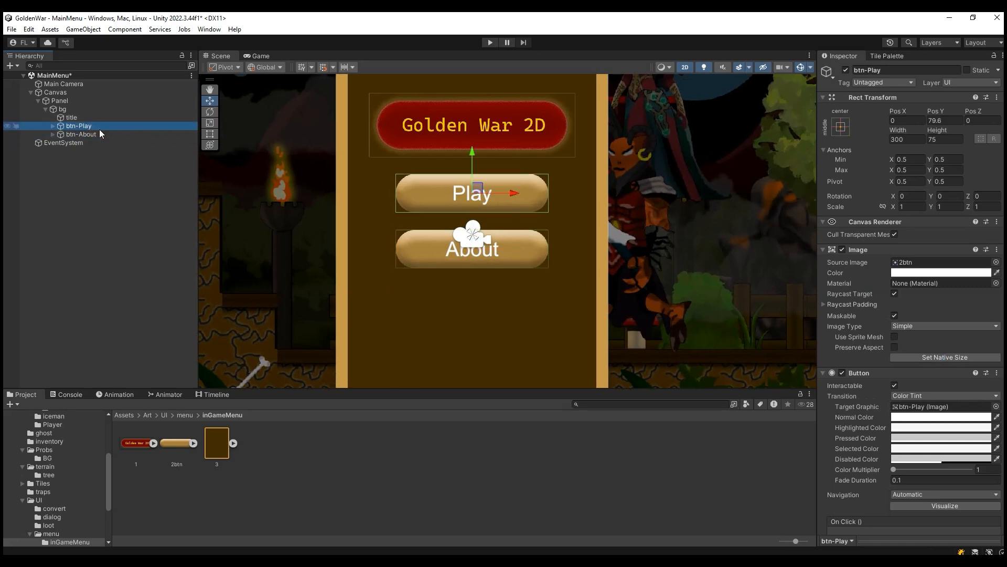
{"action": "left_click", "coordinate": [108, 134]}
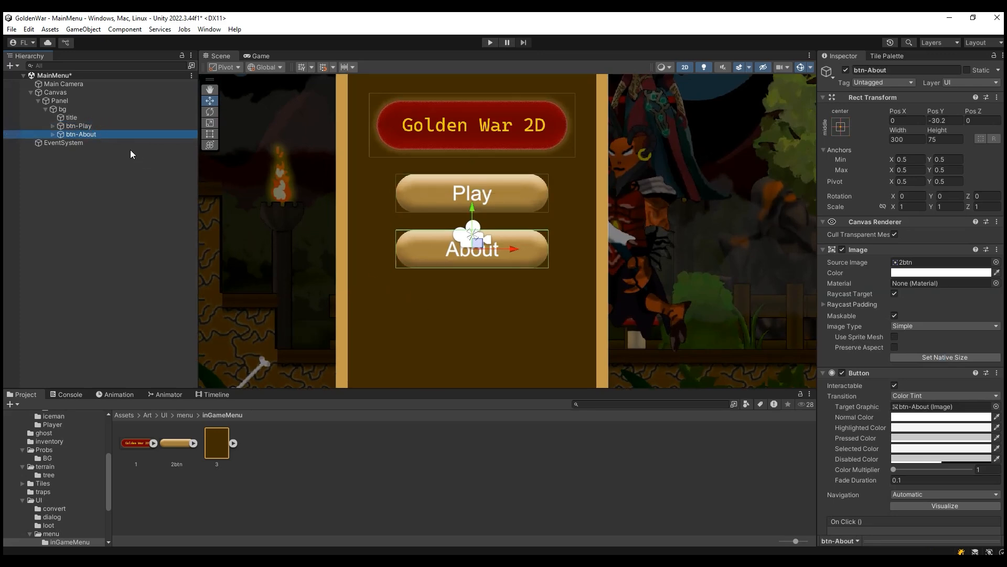
{"action": "key", "text": "ctrl+d"}
{"action": "left_click", "coordinate": [84, 143]}
{"action": "type", "text": "btn-Hel"}
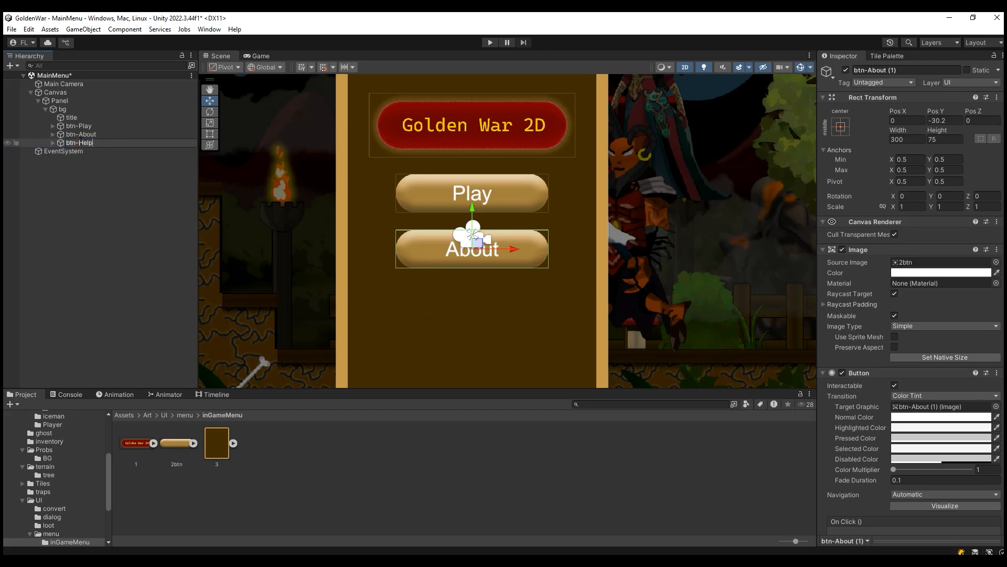
{"action": "type", "text": "p"}
{"action": "key", "text": "Return"}
{"action": "left_click_drag", "start_coordinate": [472, 212], "coordinate": [473, 263]}
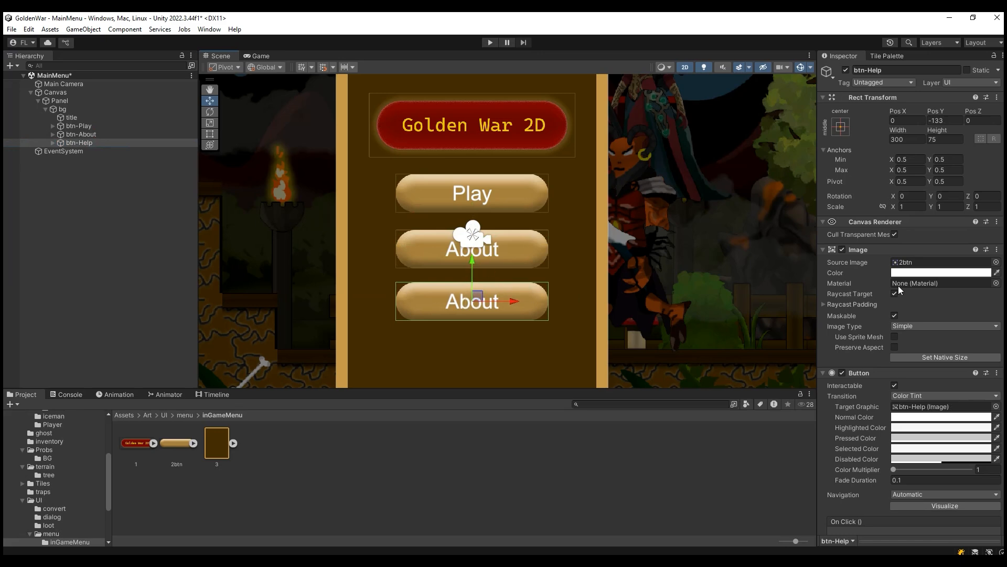
Step: Change the label text of btn-Help to Help
{"action": "left_click", "coordinate": [53, 143]}
{"action": "left_click", "coordinate": [106, 152]}
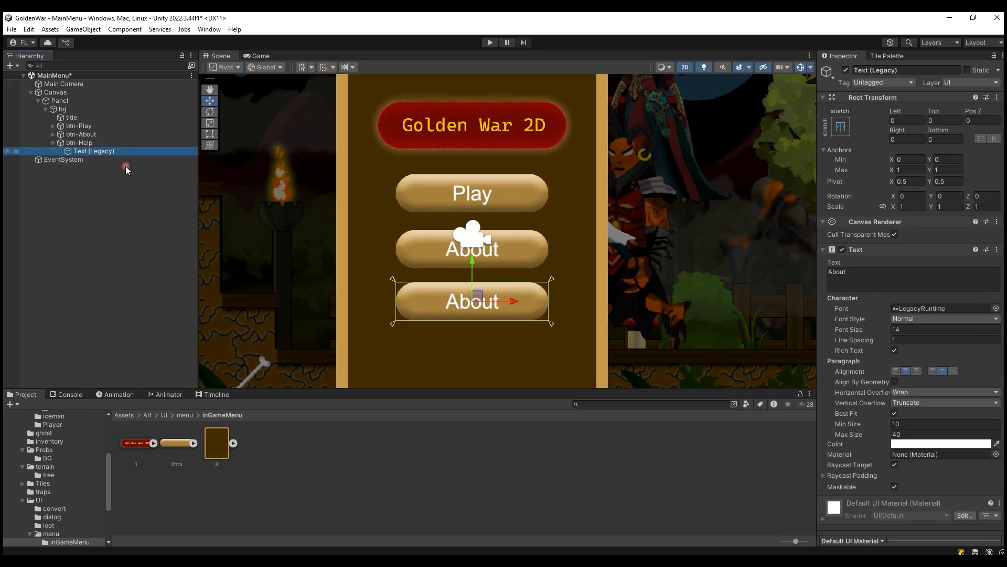
{"action": "left_click_drag", "start_coordinate": [863, 274], "coordinate": [777, 274]}
{"action": "type", "text": "Help"}
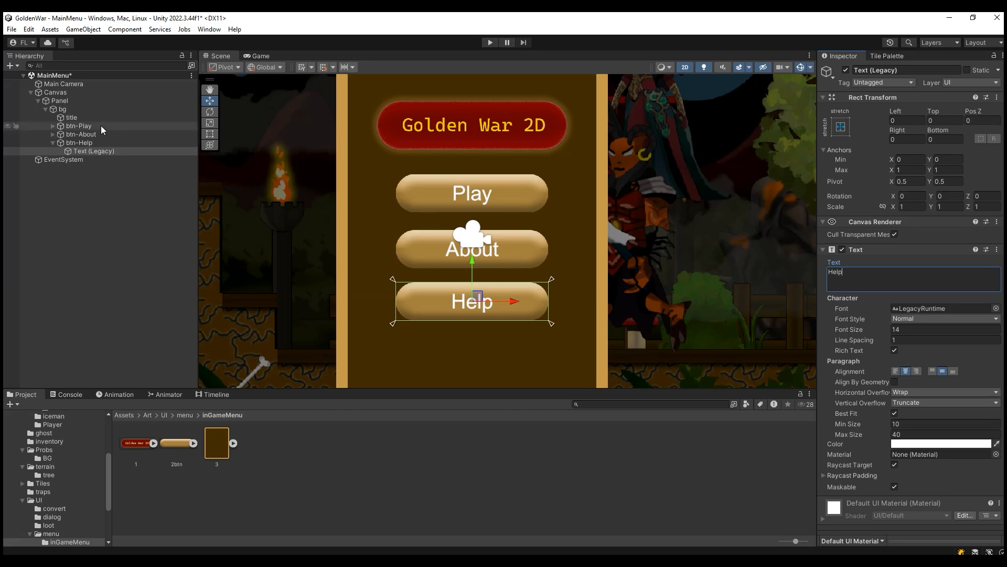
Step: Duplicate btn-Help and move the copy below it to about Pos Y -235
{"action": "left_click", "coordinate": [53, 142]}
{"action": "key", "text": "ctrl+d"}
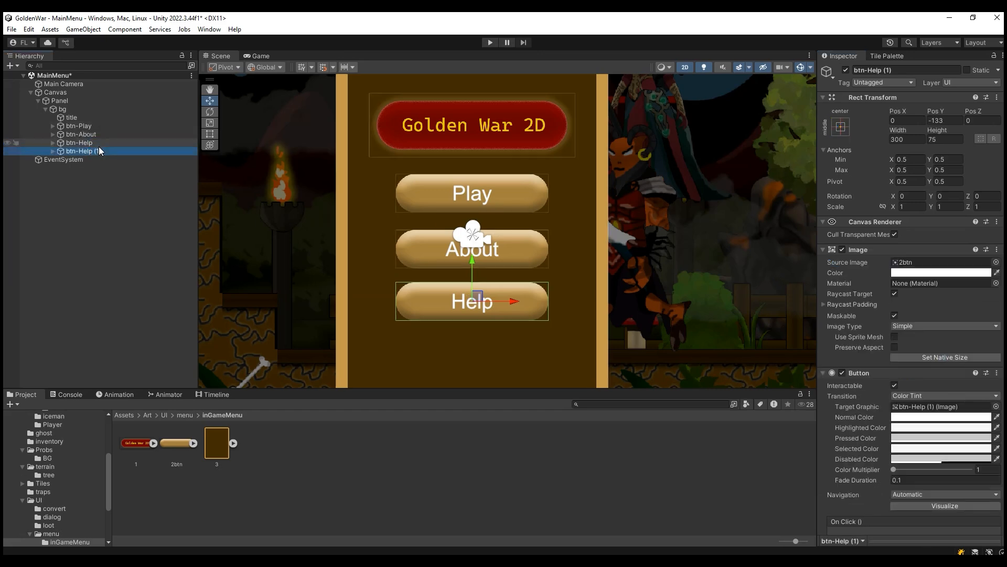
{"action": "left_click_drag", "start_coordinate": [472, 262], "coordinate": [472, 313]}
{"action": "scroll", "coordinate": [551, 309], "scroll_direction": "down", "scroll_amount": 3}
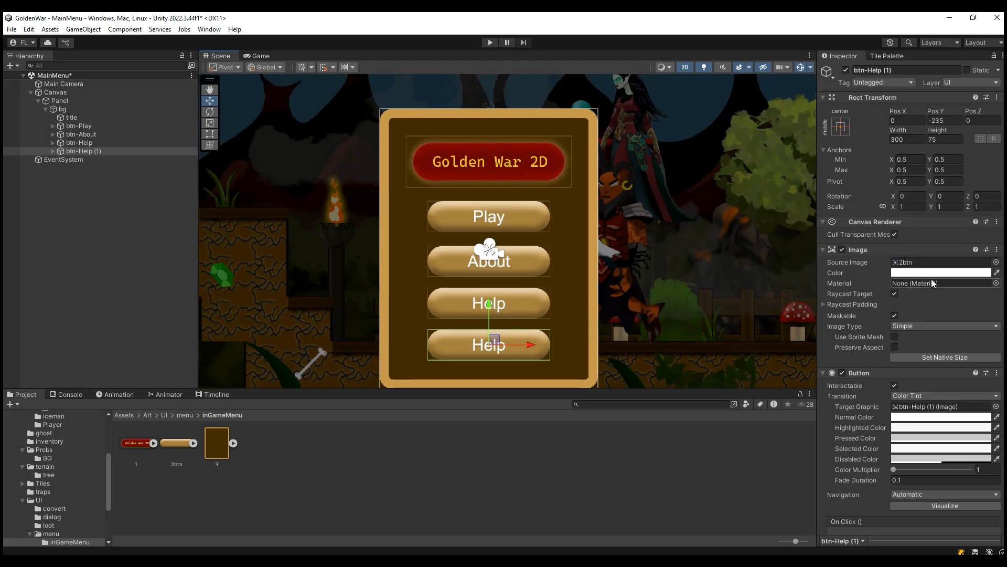
Step: Change the label text of btn-Help (1) to Exit
{"action": "left_click", "coordinate": [53, 151]}
{"action": "left_click", "coordinate": [93, 160]}
{"action": "left_click", "coordinate": [939, 273]}
{"action": "type", "text": "Exxit"}
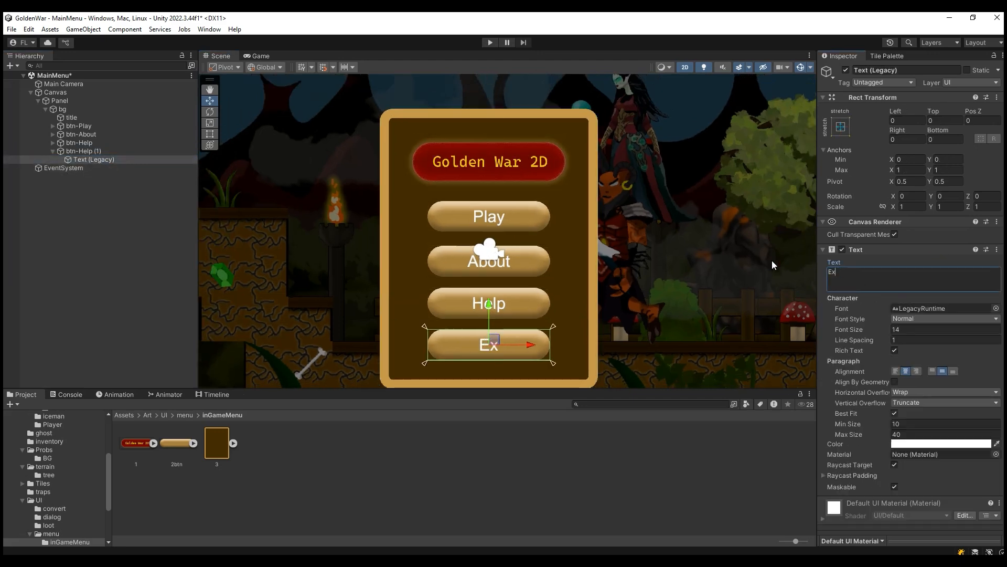
{"action": "key", "text": "BackSpace"}
{"action": "key", "text": "BackSpace"}
{"action": "key", "text": "BackSpace"}
{"action": "type", "text": "it"}
Step: Rename the btn-Help (1) object as btn-Exit
{"action": "left_click", "coordinate": [53, 151]}
{"action": "left_click", "coordinate": [94, 152]}
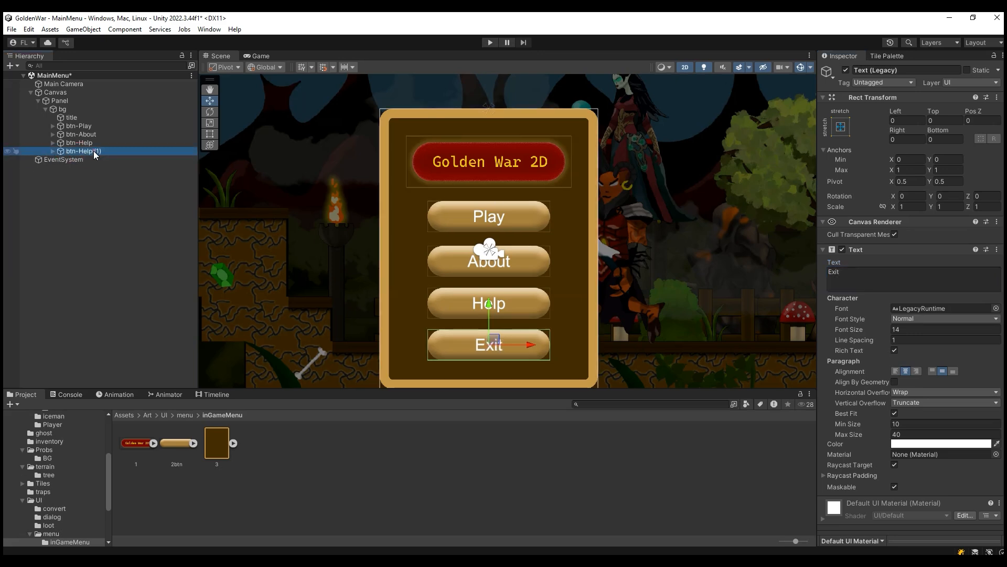
{"action": "left_click", "coordinate": [96, 152]}
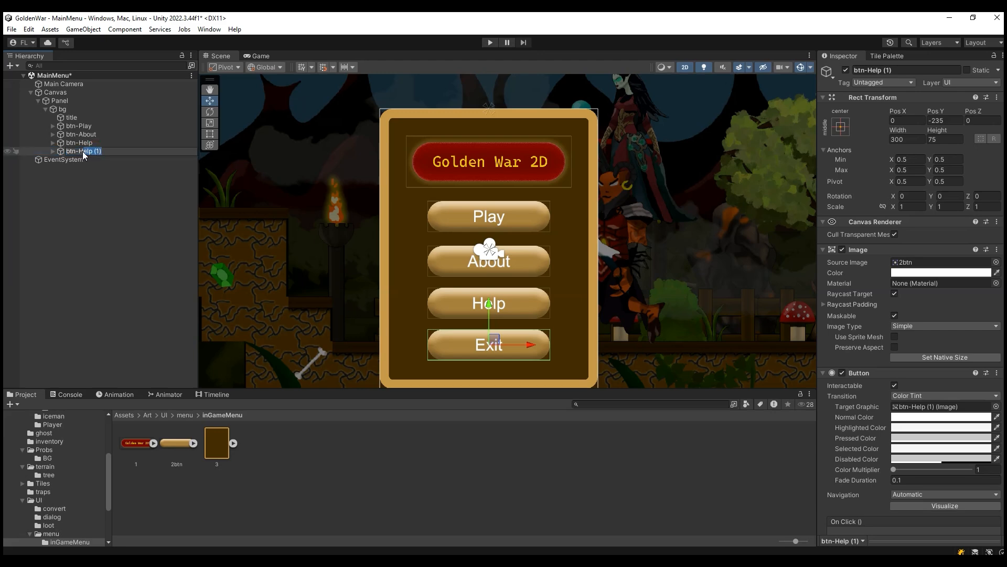
{"action": "type", "text": "btn-Exit"}
{"action": "left_click", "coordinate": [108, 142]}
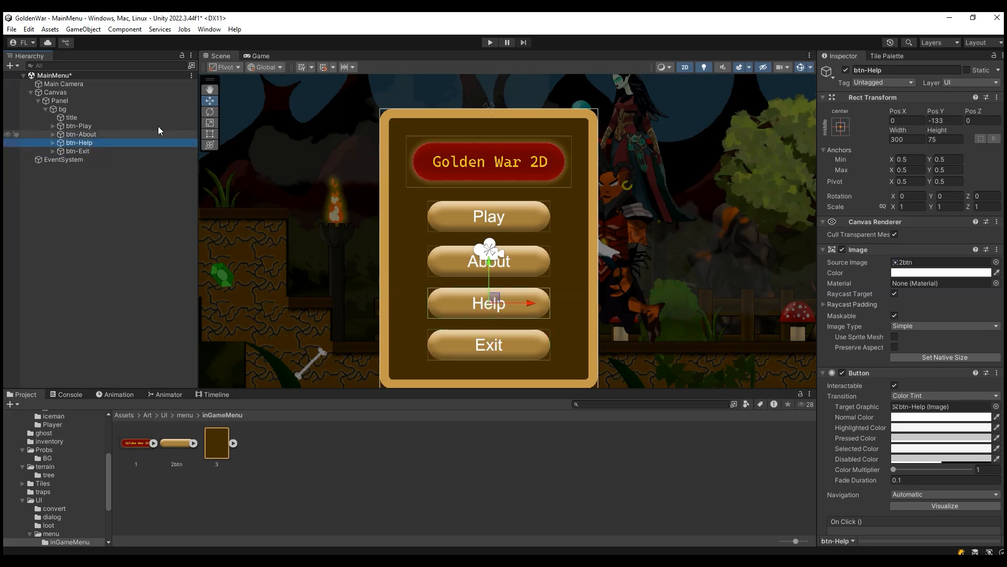
Step: Preview the four-button main menu in the Game view and return to the Scene view
{"action": "left_click", "coordinate": [259, 55]}
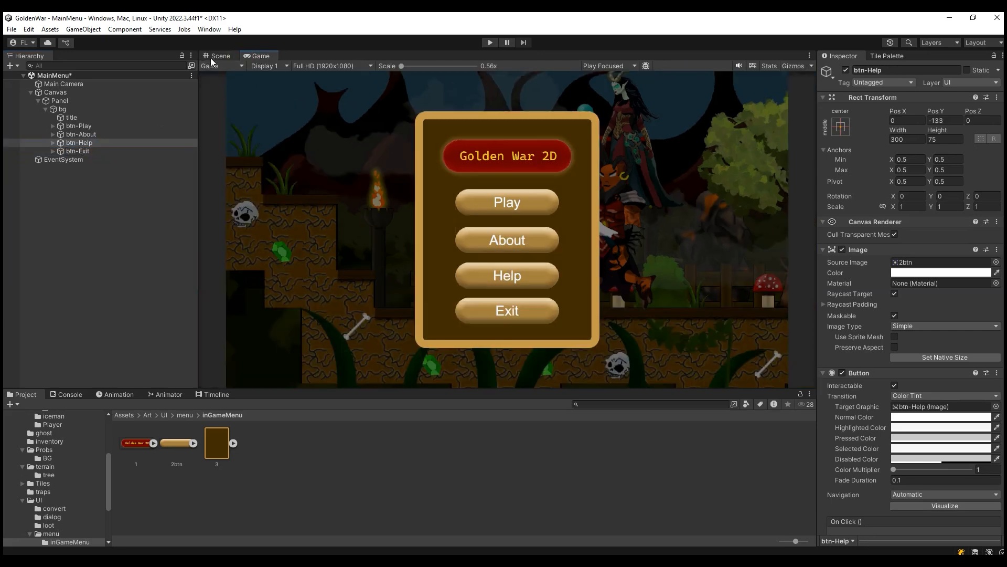
{"action": "left_click", "coordinate": [210, 58]}
{"action": "left_click", "coordinate": [91, 151]}
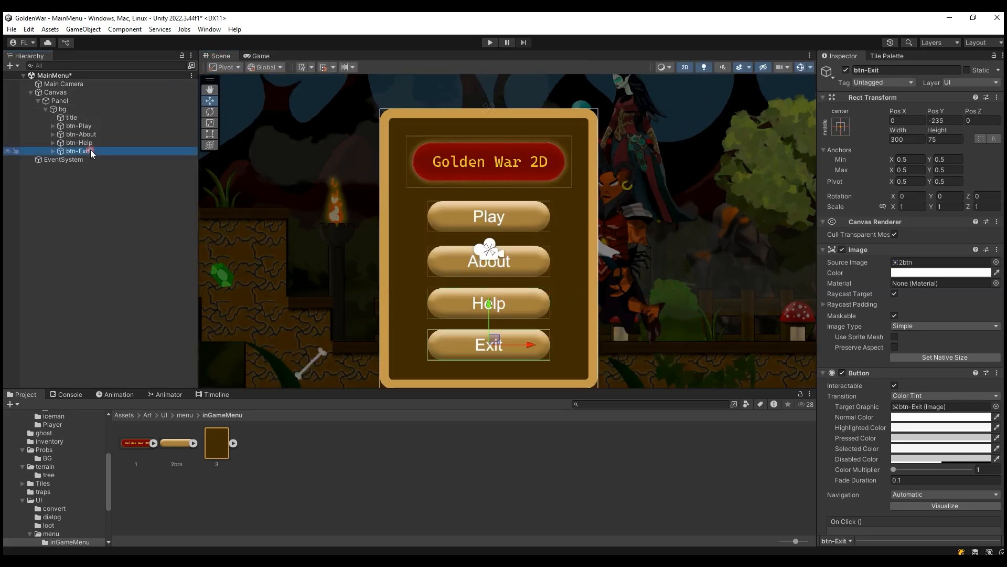
Step: Collapse the bg object's children and save the MainMenu scene
{"action": "left_click", "coordinate": [47, 109]}
{"action": "right_click", "coordinate": [53, 181]}
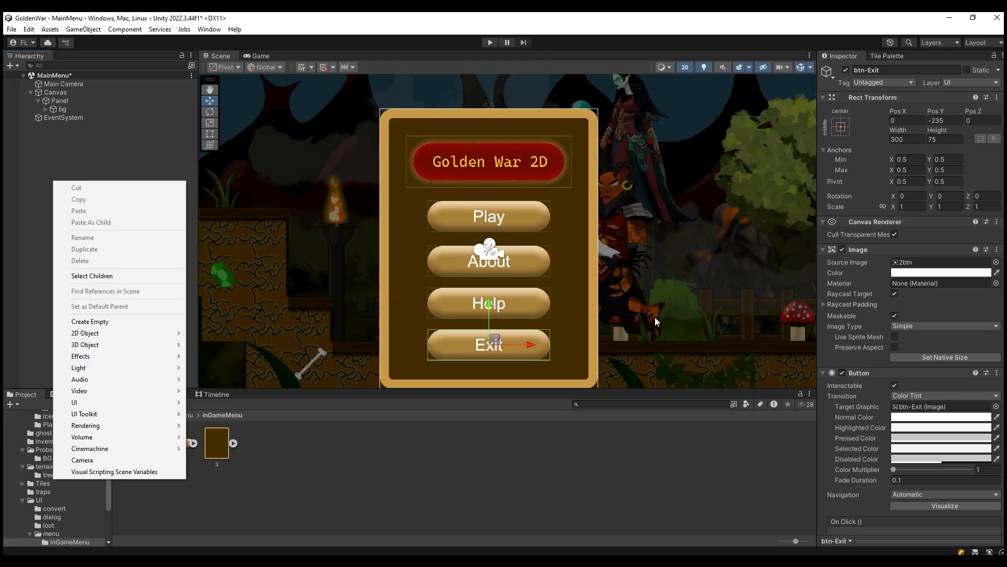
{"action": "left_click", "coordinate": [77, 132]}
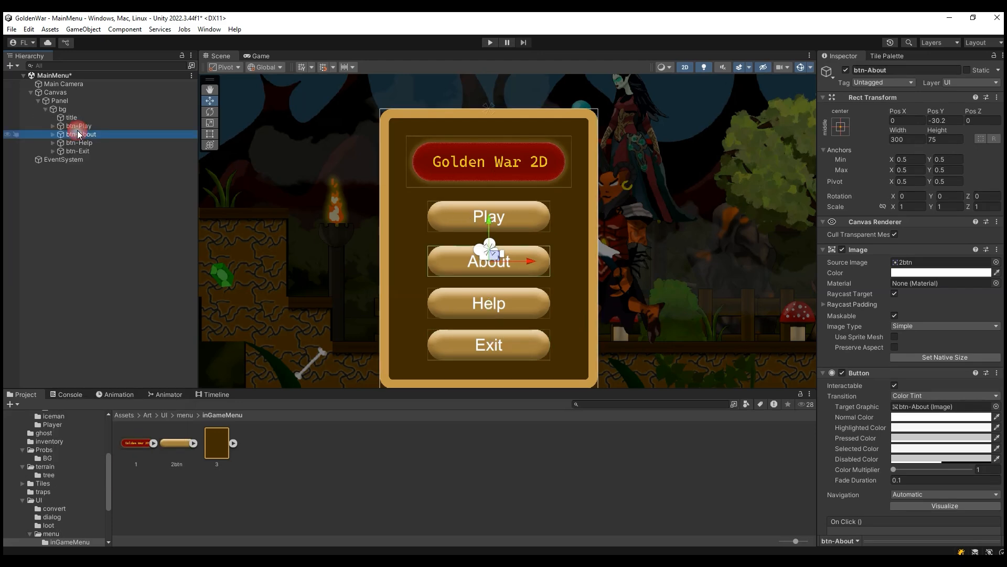
{"action": "left_click", "coordinate": [44, 109]}
{"action": "left_click", "coordinate": [90, 215]}
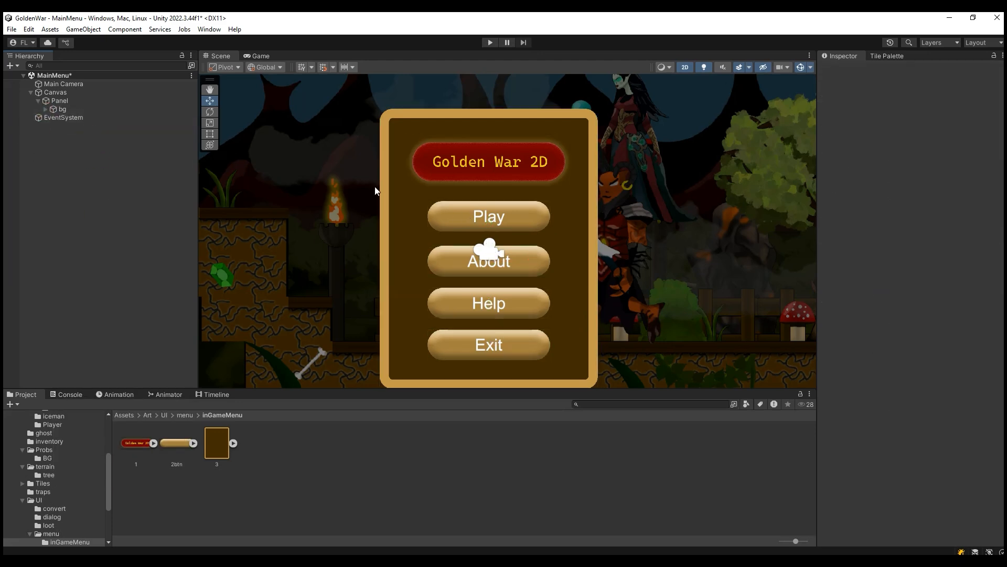
{"action": "scroll", "coordinate": [627, 288], "scroll_direction": "down", "scroll_amount": 2}
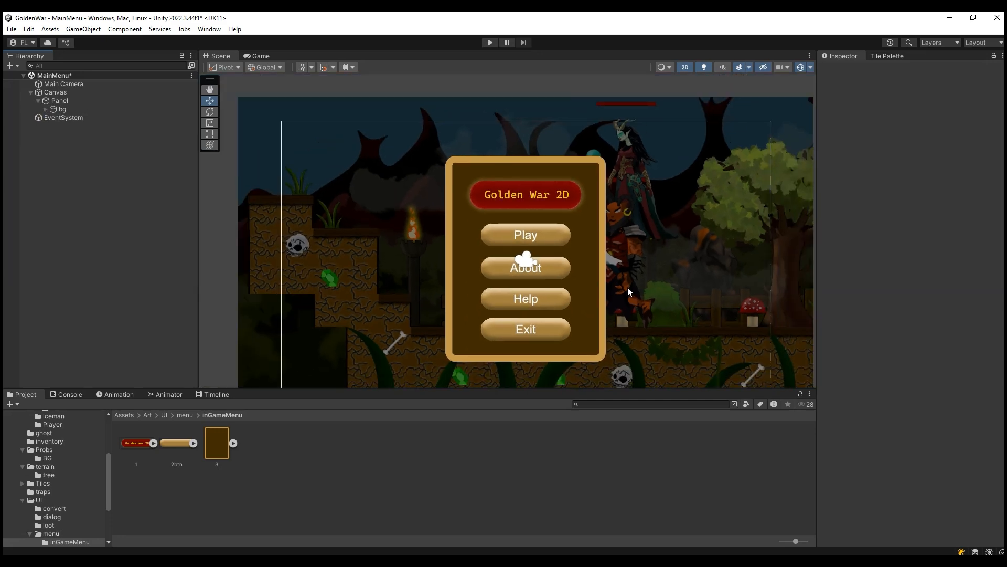
{"action": "scroll", "coordinate": [531, 317], "scroll_direction": "down", "scroll_amount": 2}
{"action": "scroll", "coordinate": [531, 318], "scroll_direction": "up", "scroll_amount": 2}
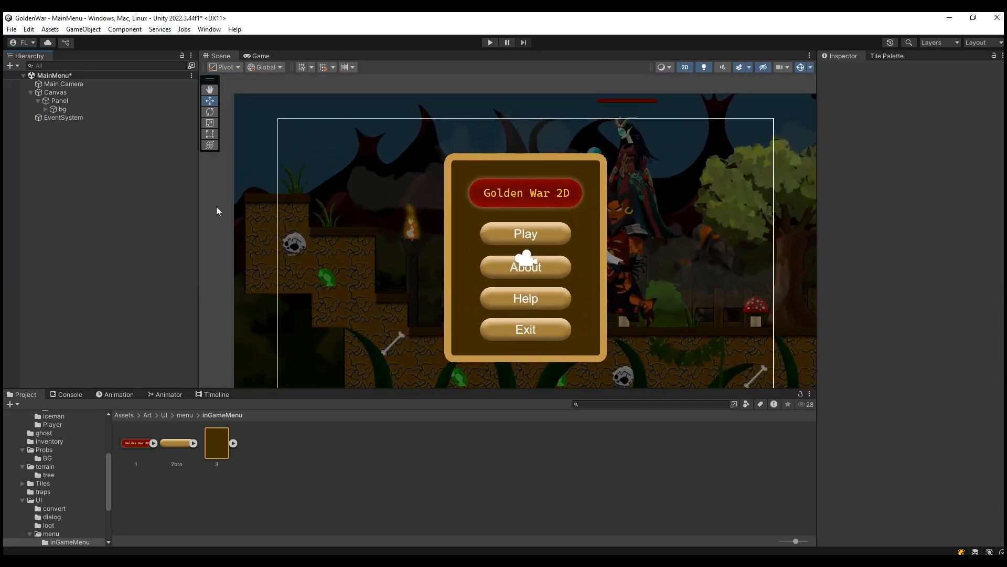
{"action": "key", "text": "ctrl+s"}
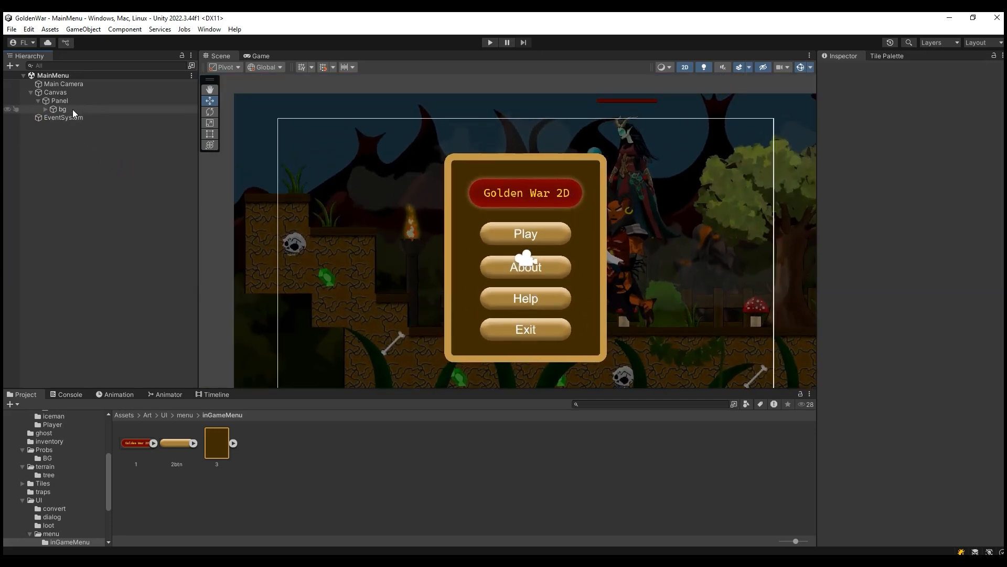
Step: Create a C# script named MainMenu in the Assets/Scripts/UI folder
{"action": "left_click", "coordinate": [45, 109]}
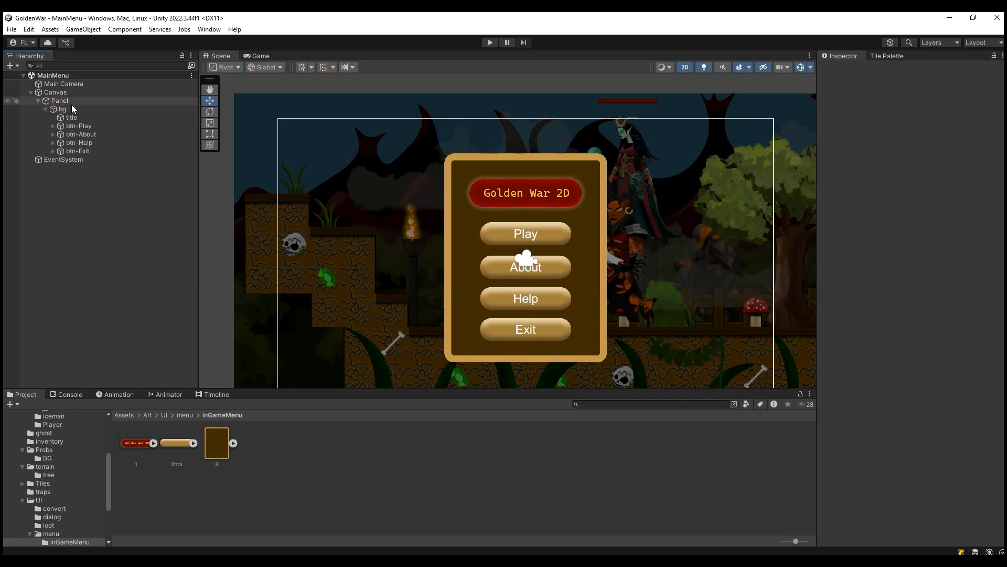
{"action": "left_click", "coordinate": [85, 101]}
{"action": "scroll", "coordinate": [63, 477], "scroll_direction": "up", "scroll_amount": 5}
{"action": "left_click", "coordinate": [15, 469]}
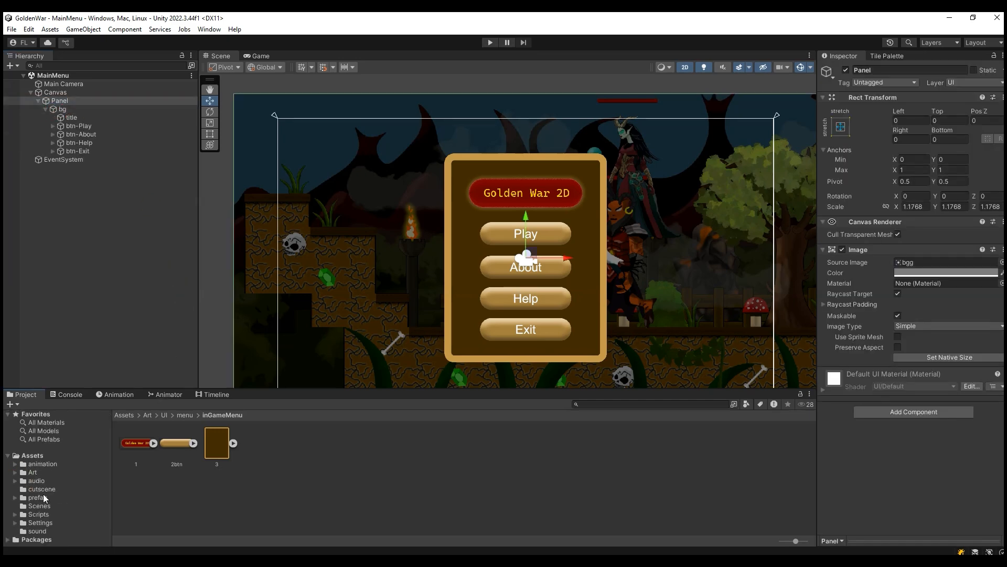
{"action": "left_click", "coordinate": [55, 512]}
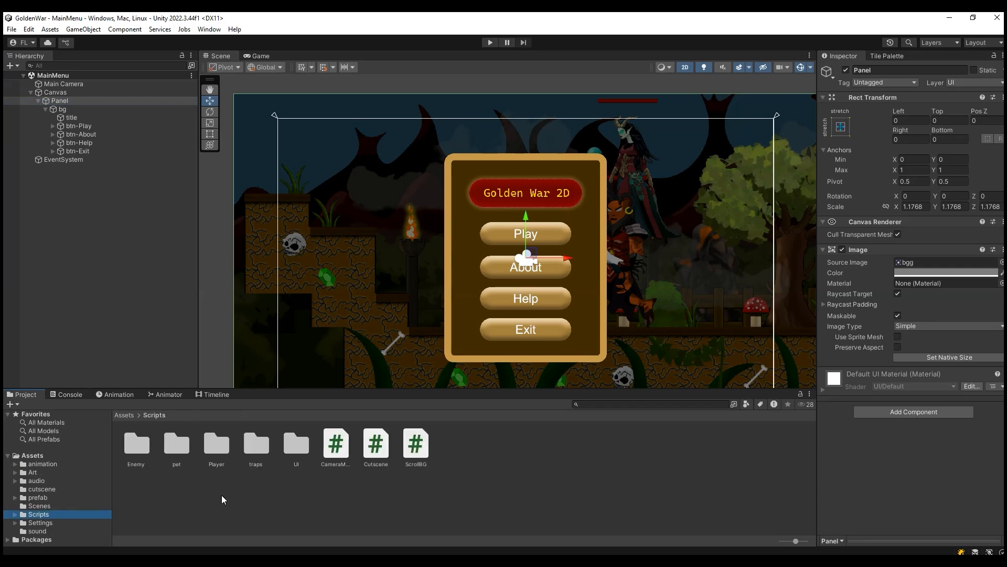
{"action": "double_click", "coordinate": [295, 444]}
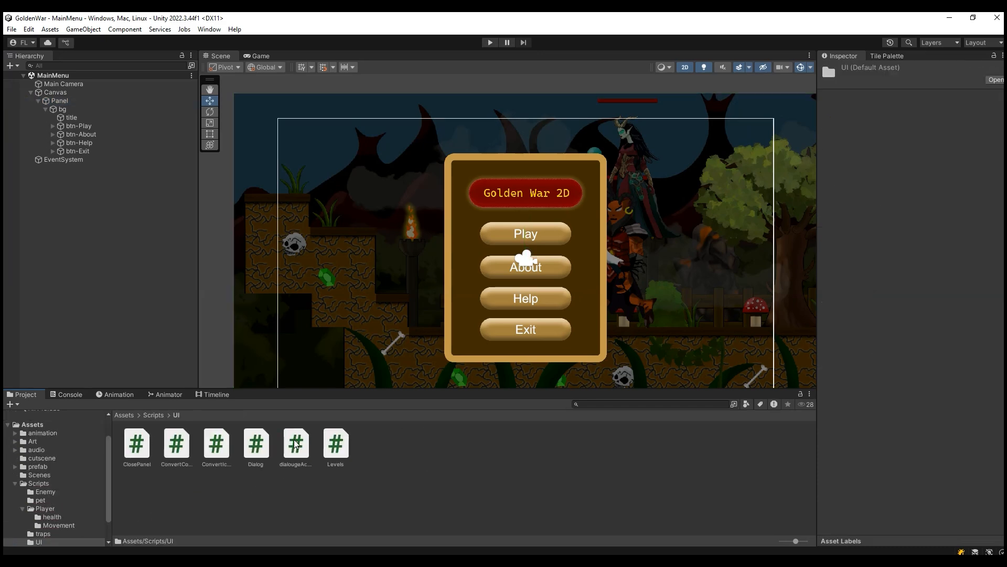
{"action": "right_click", "coordinate": [395, 458]}
{"action": "mouse_move", "coordinate": [524, 159]}
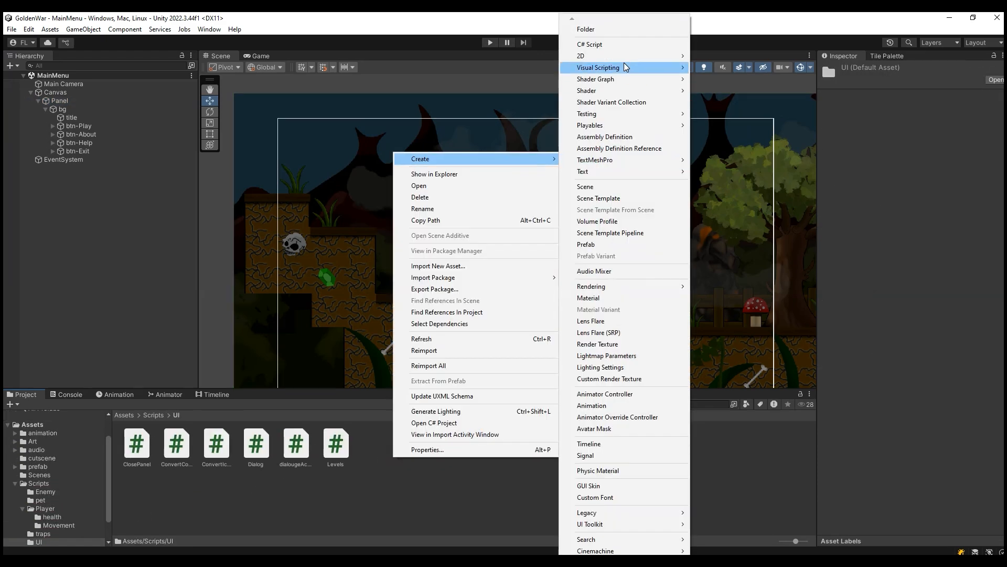
{"action": "left_click", "coordinate": [615, 45]}
{"action": "type", "text": "MainMenu"}
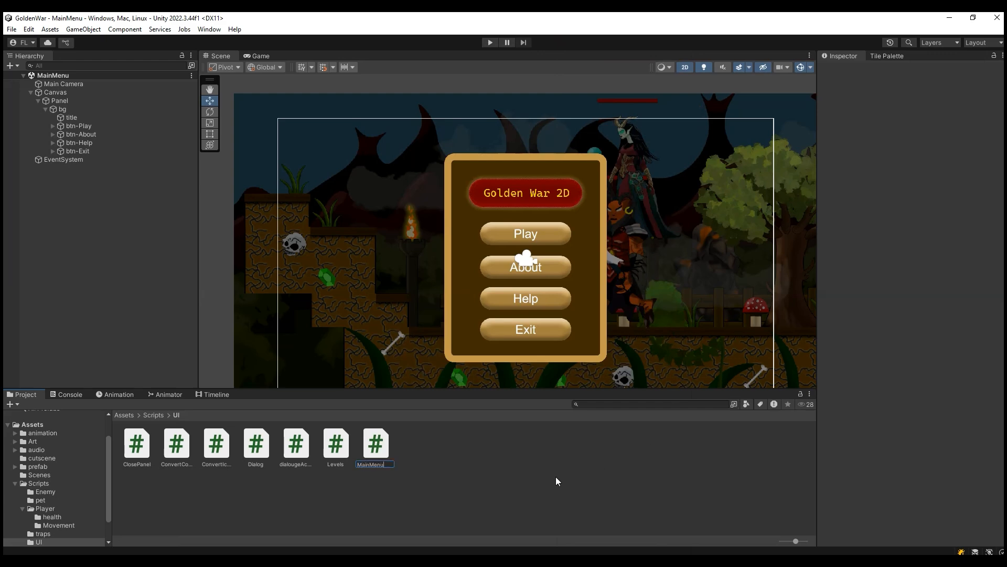
{"action": "key", "text": "Return"}
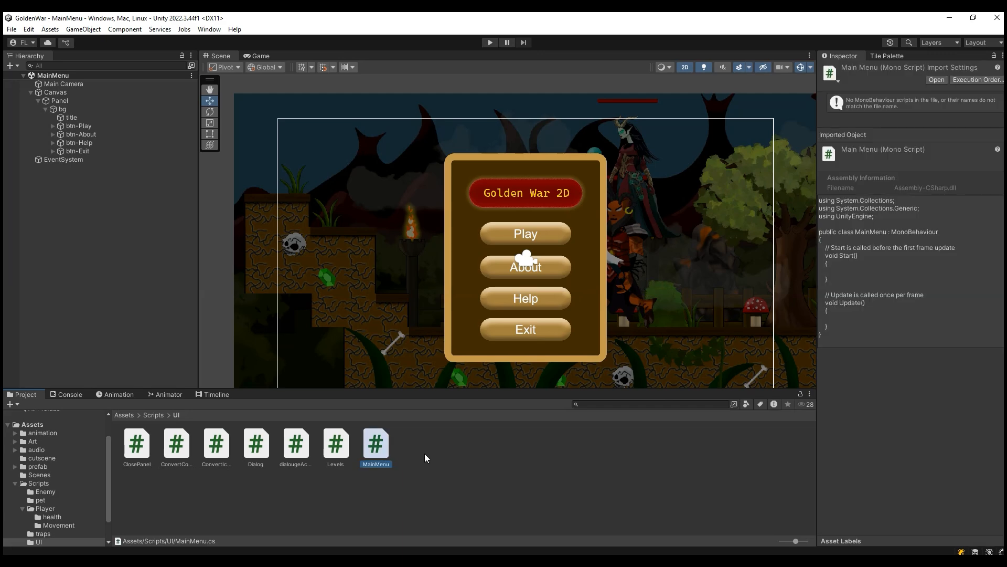
Step: Attach the MainMenu script to the Panel object and open the script in Visual Studio
{"action": "left_click", "coordinate": [95, 111]}
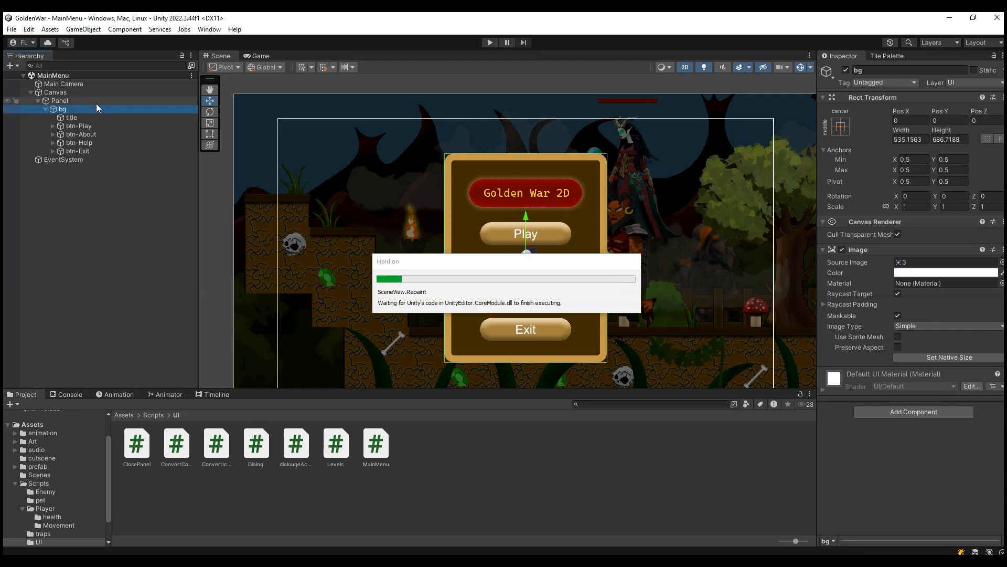
{"action": "left_click", "coordinate": [86, 102]}
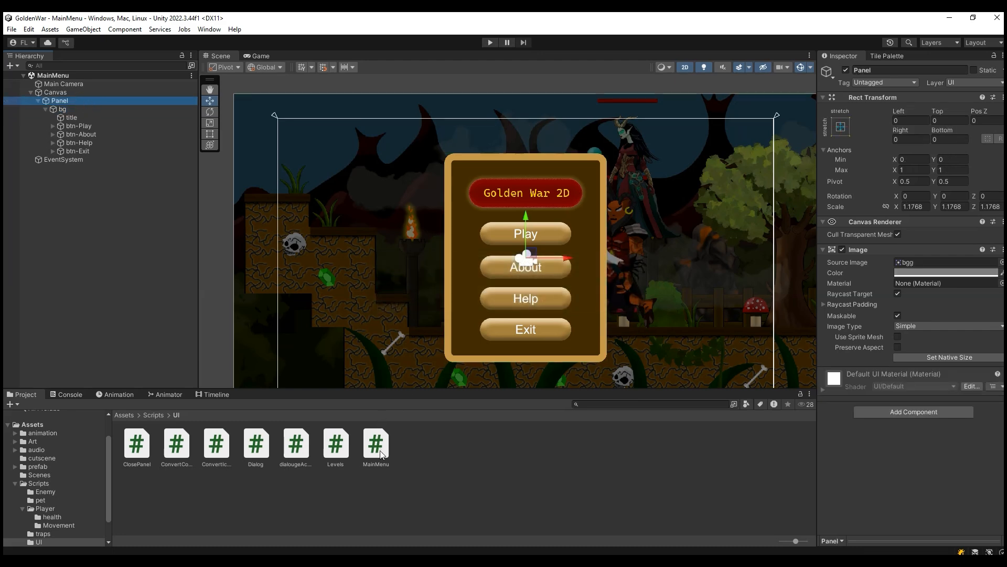
{"action": "left_click_drag", "start_coordinate": [375, 443], "coordinate": [68, 103]}
{"action": "left_click", "coordinate": [917, 388]}
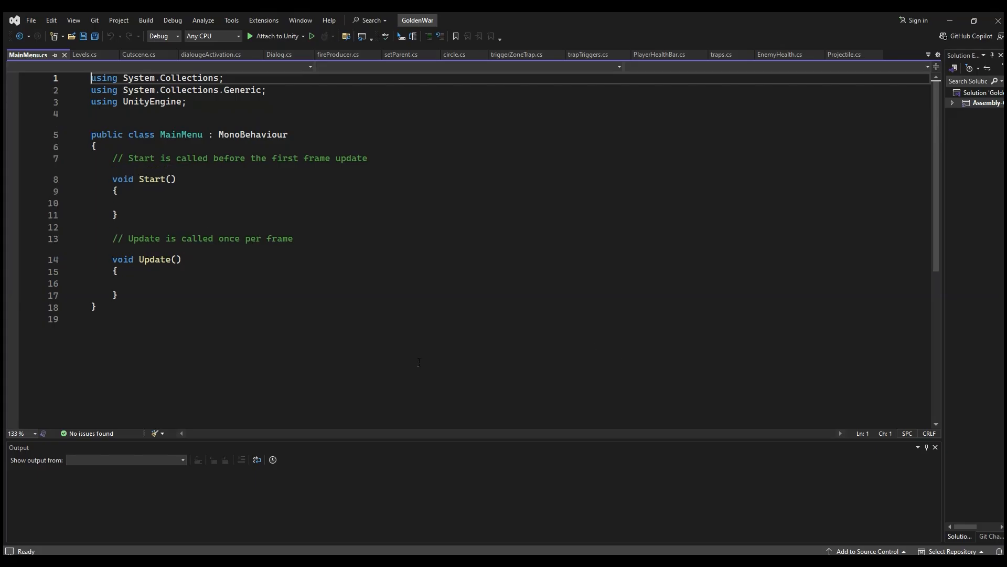
Step: Delete the default Start and Update methods with their comments from the MainMenu class, save the script and switch to Unity
{"action": "left_click", "coordinate": [130, 179]}
{"action": "left_click_drag", "start_coordinate": [112, 158], "coordinate": [164, 294]}
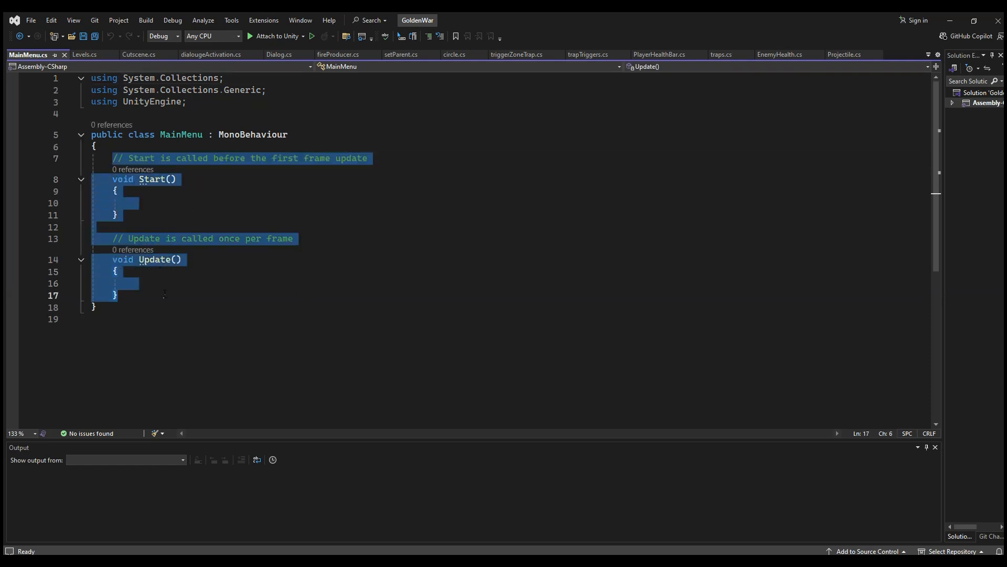
{"action": "left_click", "coordinate": [244, 262]}
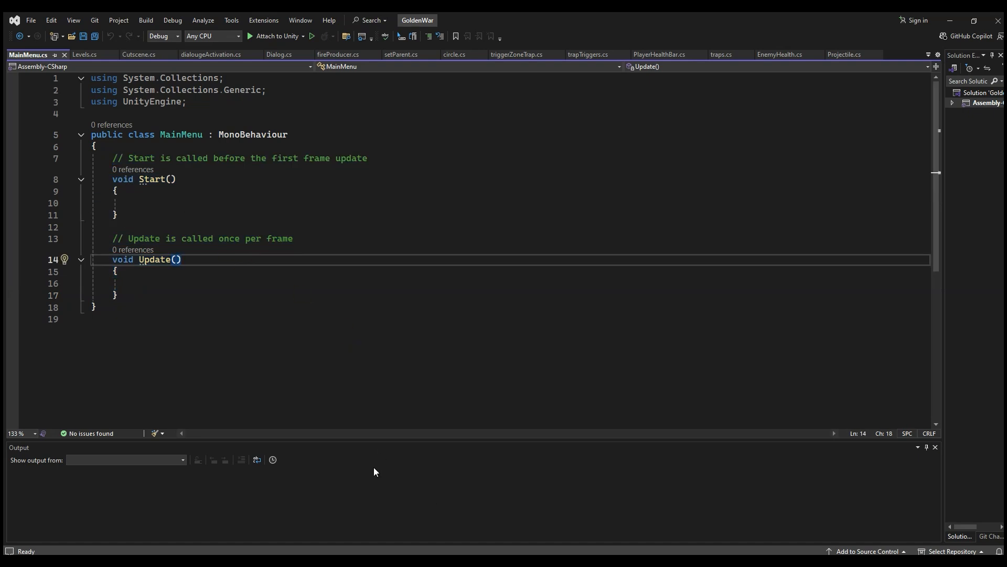
{"action": "left_click", "coordinate": [356, 561]}
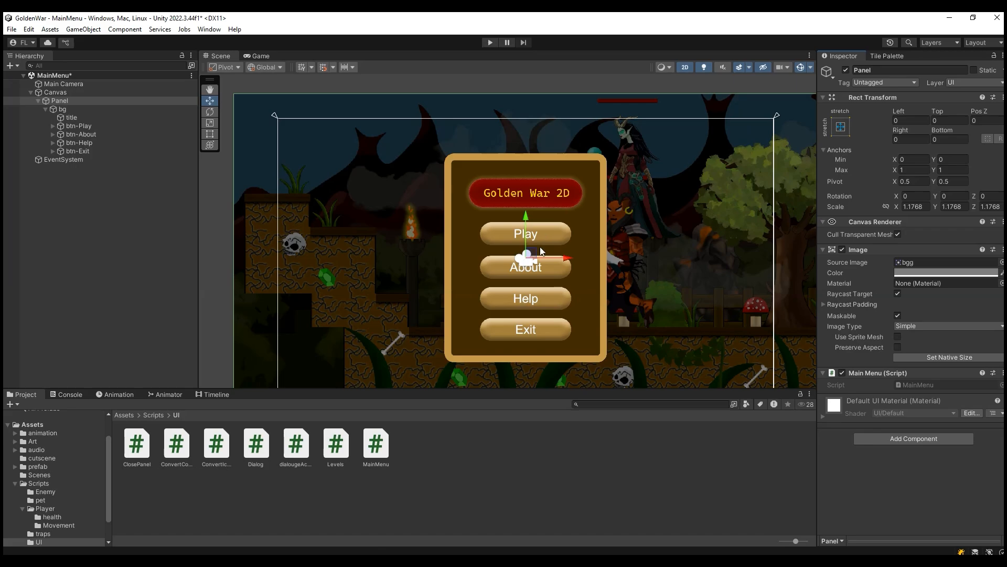
{"action": "left_click", "coordinate": [492, 554]}
{"action": "left_click", "coordinate": [192, 180]}
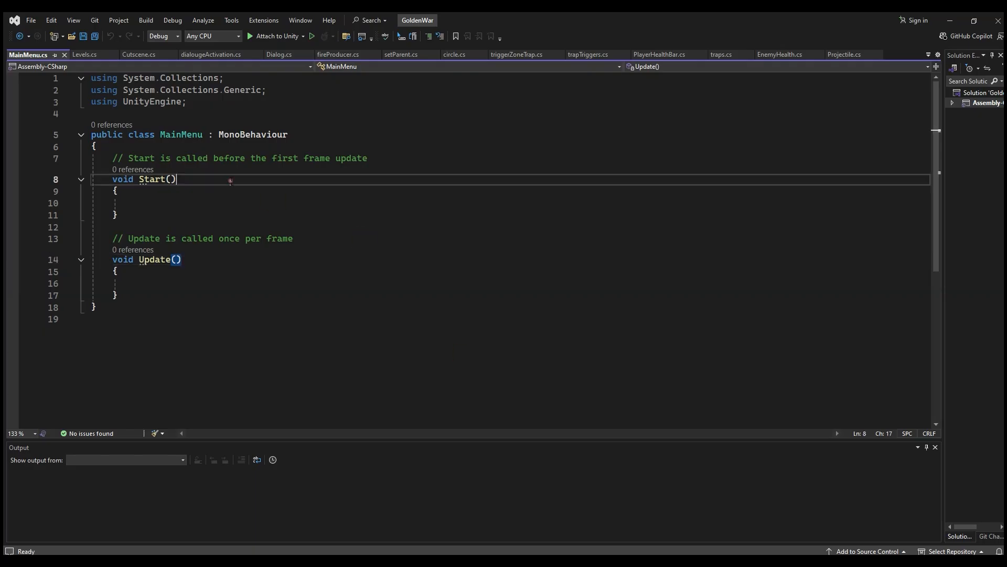
{"action": "left_click_drag", "start_coordinate": [137, 288], "coordinate": [110, 161]}
{"action": "left_click", "coordinate": [112, 179]}
{"action": "key", "text": "Delete"}
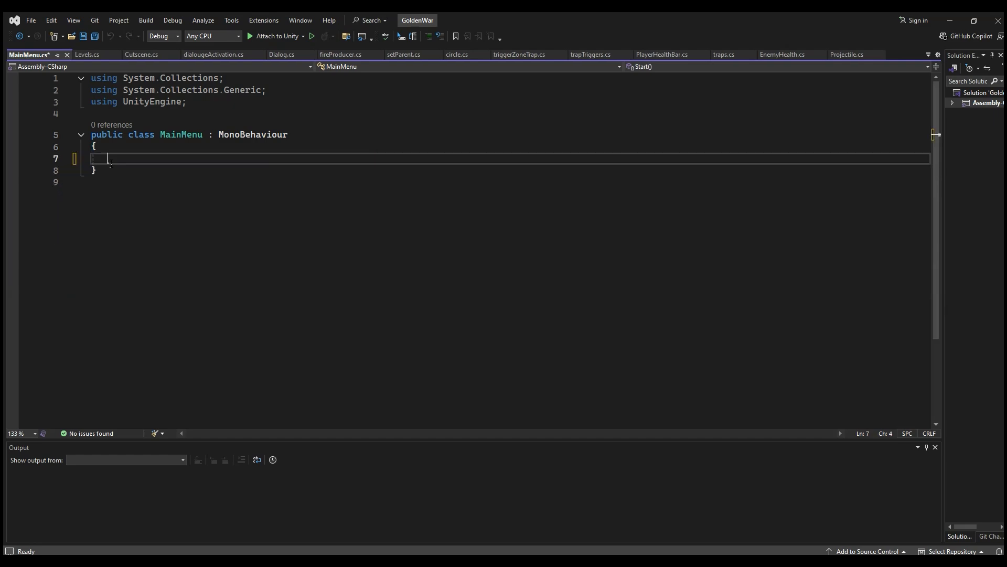
{"action": "key", "text": "ctrl+s"}
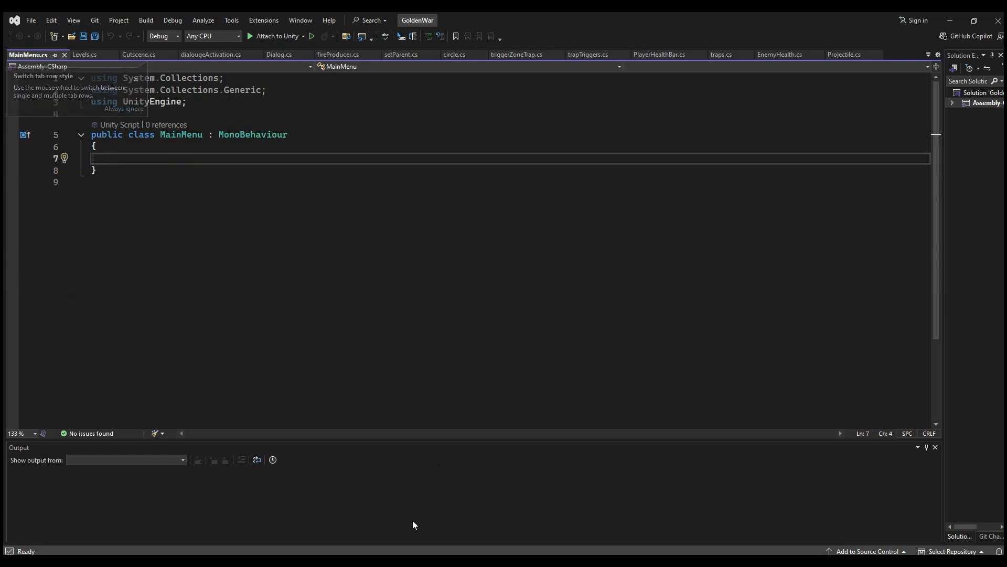
{"action": "key", "text": "alt+Tab"}
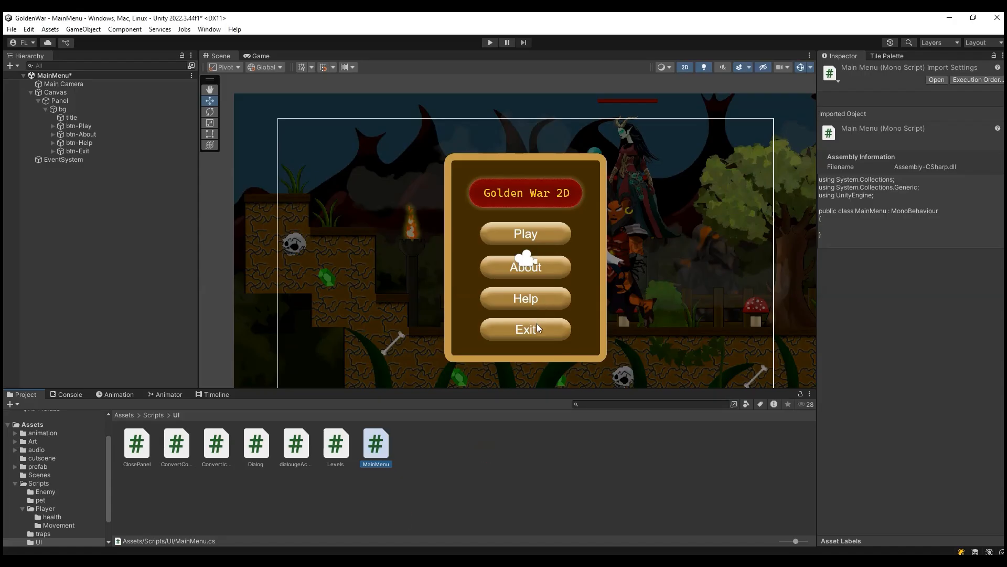
Step: Switch back to Visual Studio and add an empty public void StartGame() method to the MainMenu class
{"action": "key", "text": "alt+Tab"}
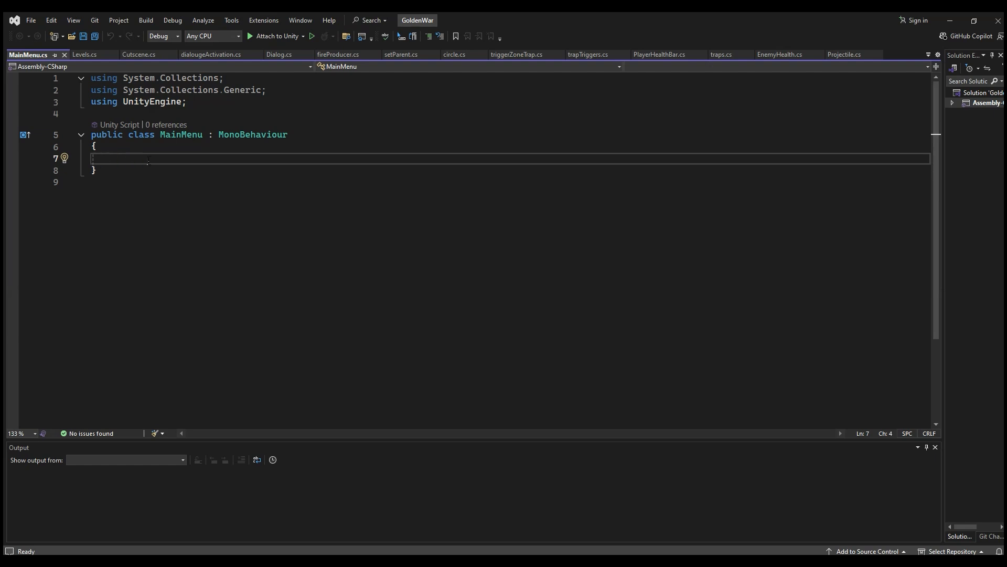
{"action": "type", "text": "public "}
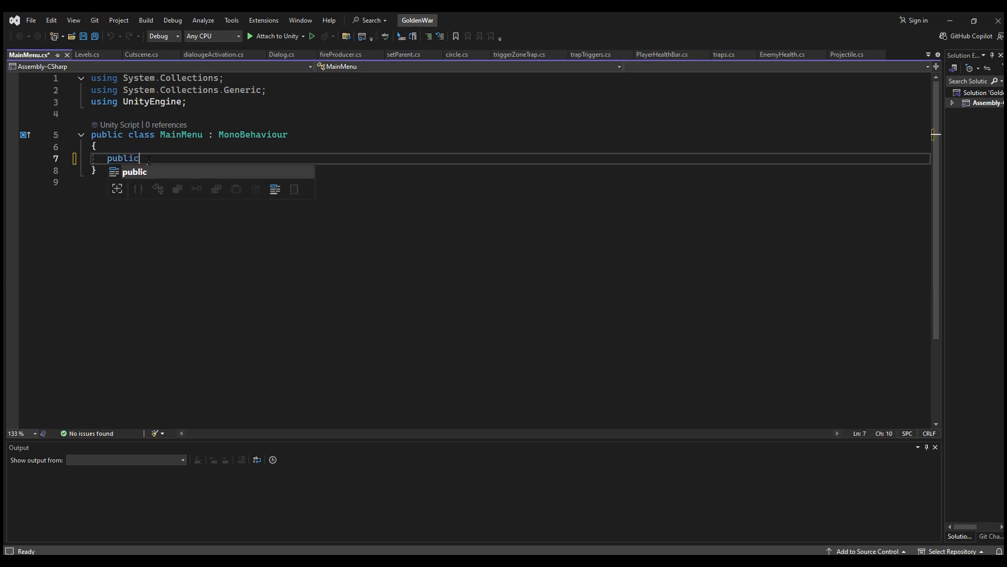
{"action": "type", "text": "void "}
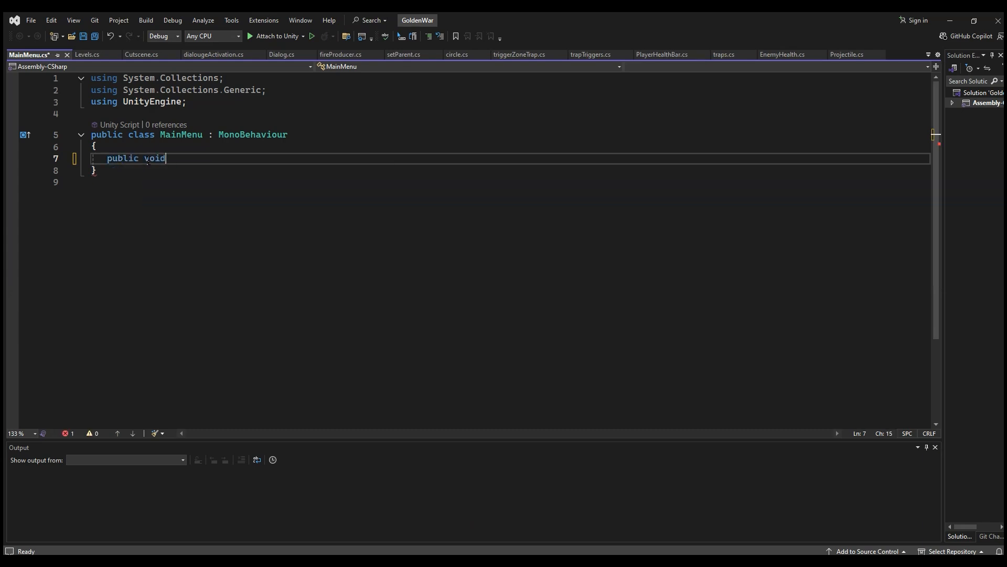
{"action": "type", "text": "Start"}
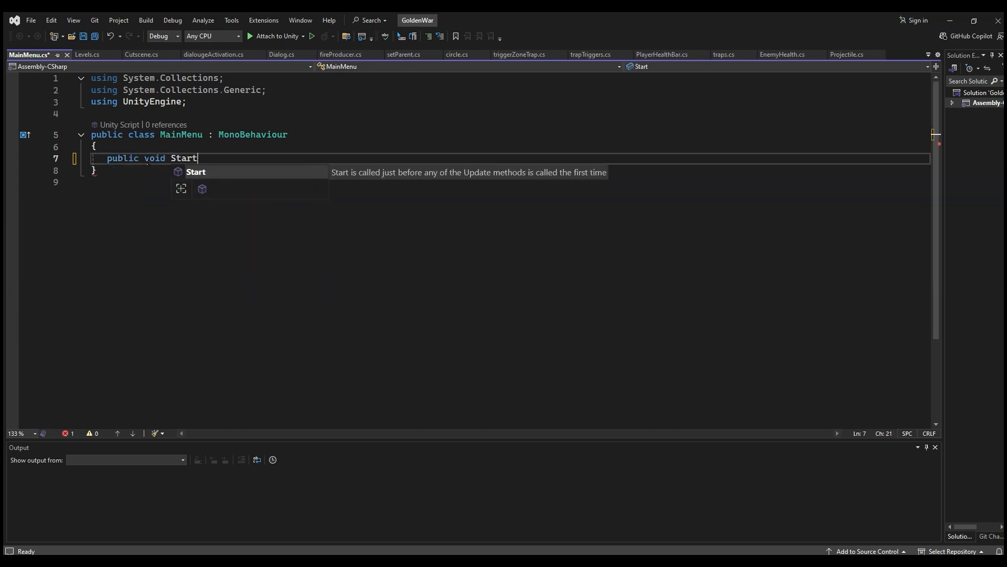
{"action": "type", "text": "Game()"}
{"action": "key", "text": "Return"}
{"action": "type", "text": "{"}
{"action": "key", "text": "Return"}
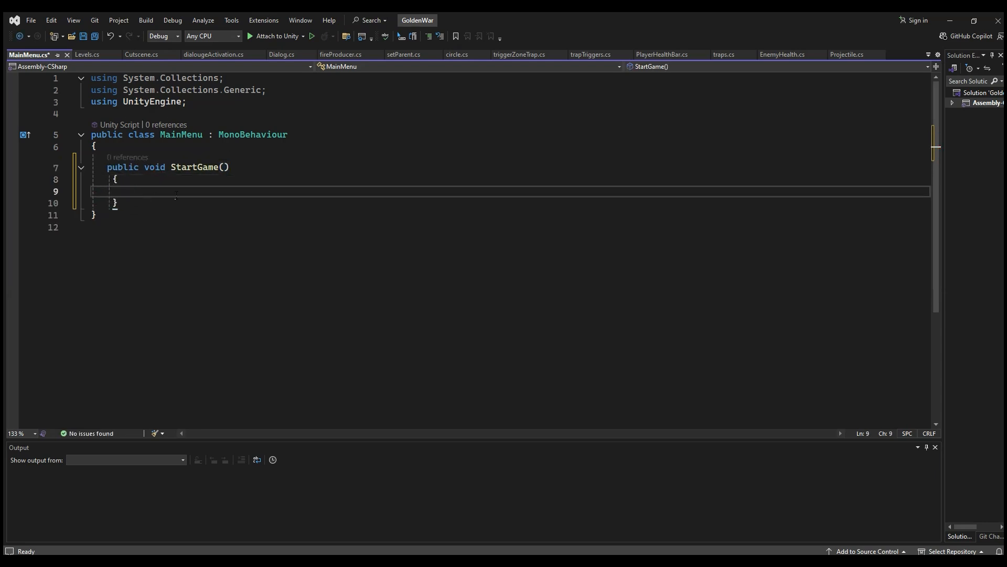
Step: Add a using UnityEngine.SceneManagement; directive below the UnityEngine import in MainMenu.cs
{"action": "left_click", "coordinate": [197, 102]}
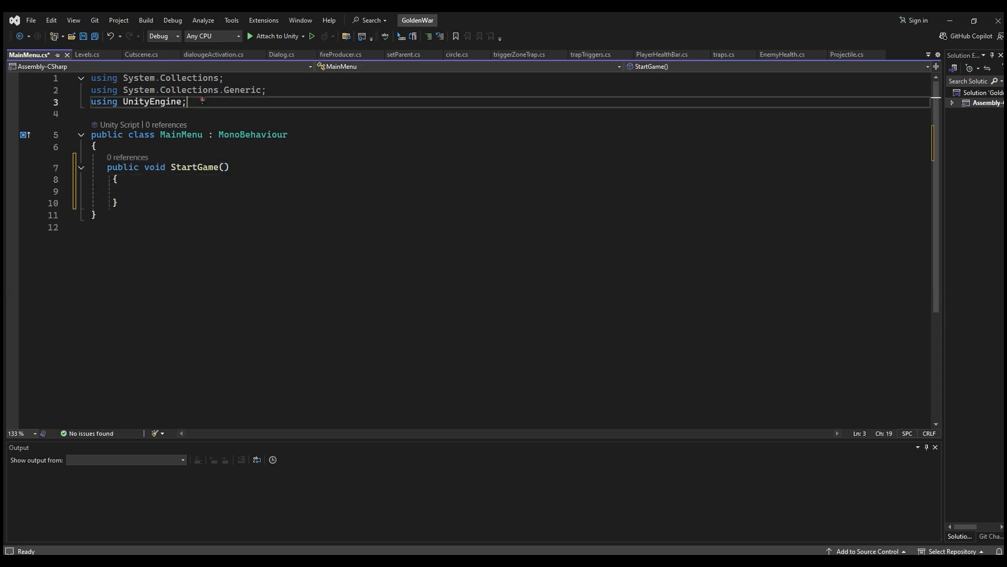
{"action": "key", "text": "Return"}
{"action": "type", "text": "using unity"}
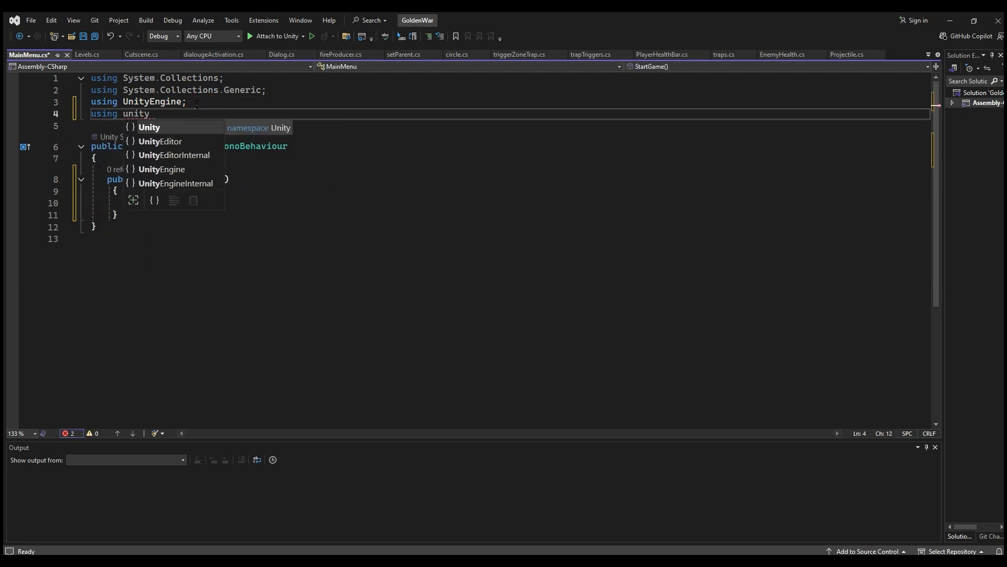
{"action": "double_click", "coordinate": [180, 170]}
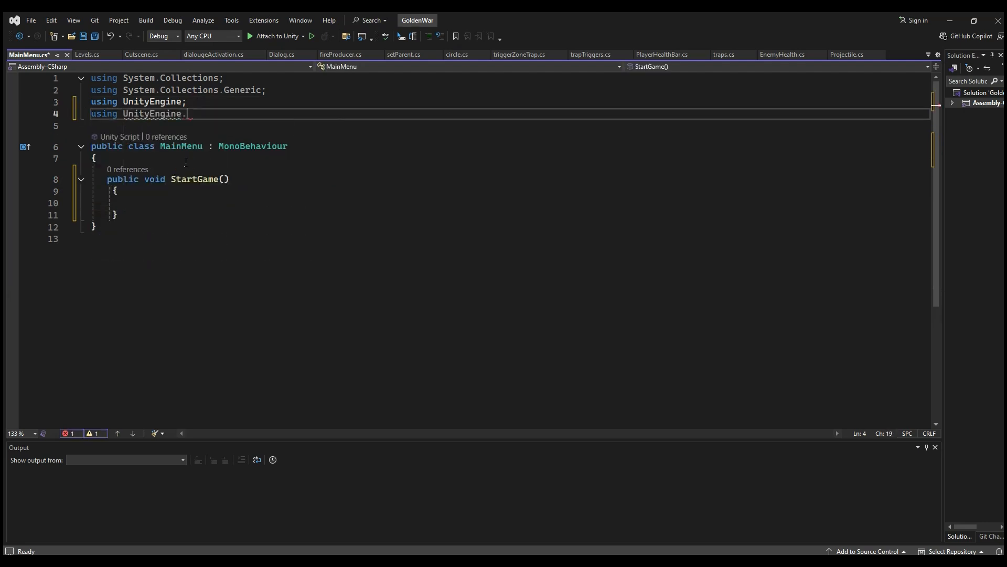
{"action": "type", "text": ".sce"}
{"action": "key", "text": "Tab"}
{"action": "type", "text": ";"}
Step: Switch to Unity, find the Levels scene in Assets/Scenes to get its exact name, and return to Visual Studio
{"action": "left_click", "coordinate": [160, 203]}
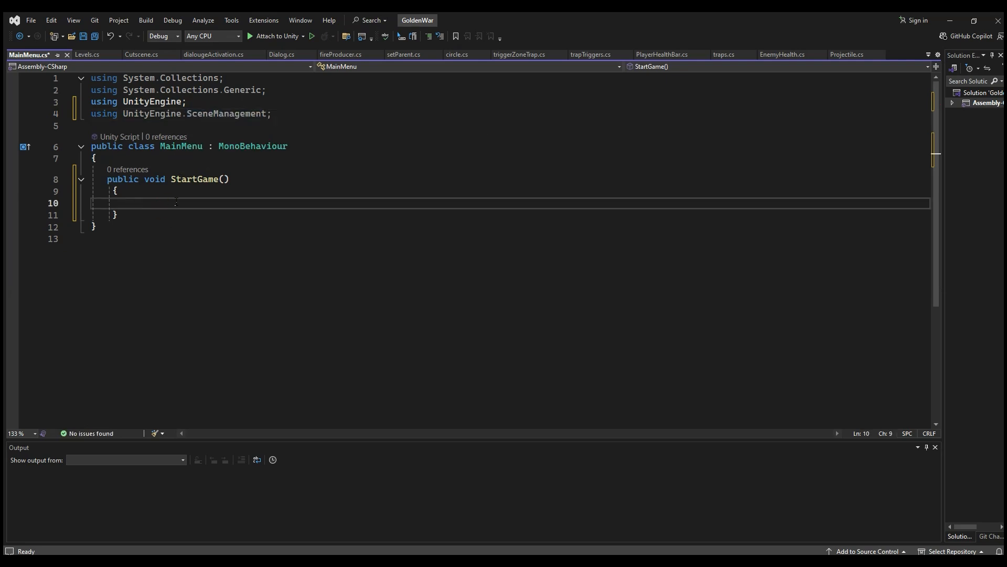
{"action": "type", "text": "sce"}
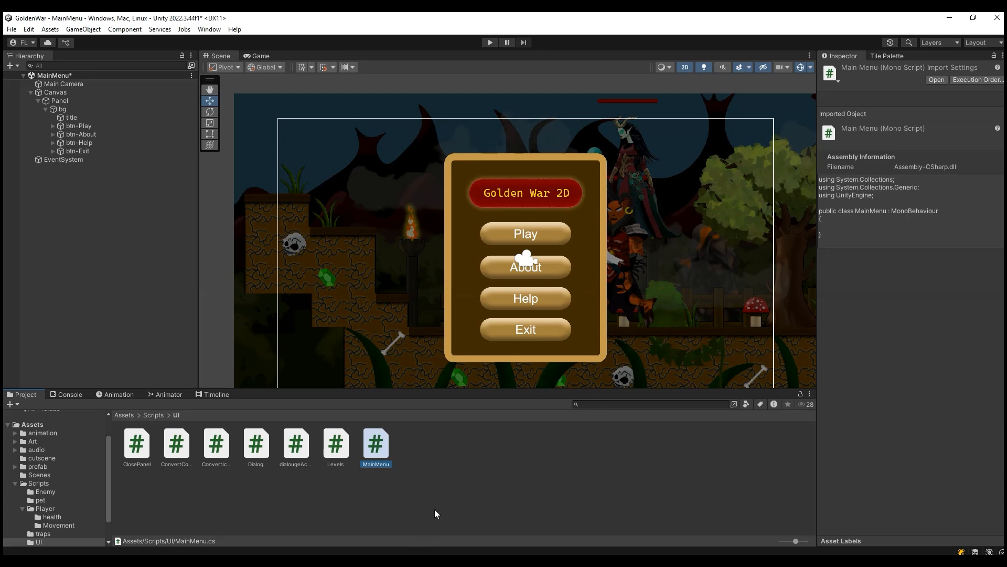
{"action": "scroll", "coordinate": [58, 496], "scroll_direction": "down", "scroll_amount": 2}
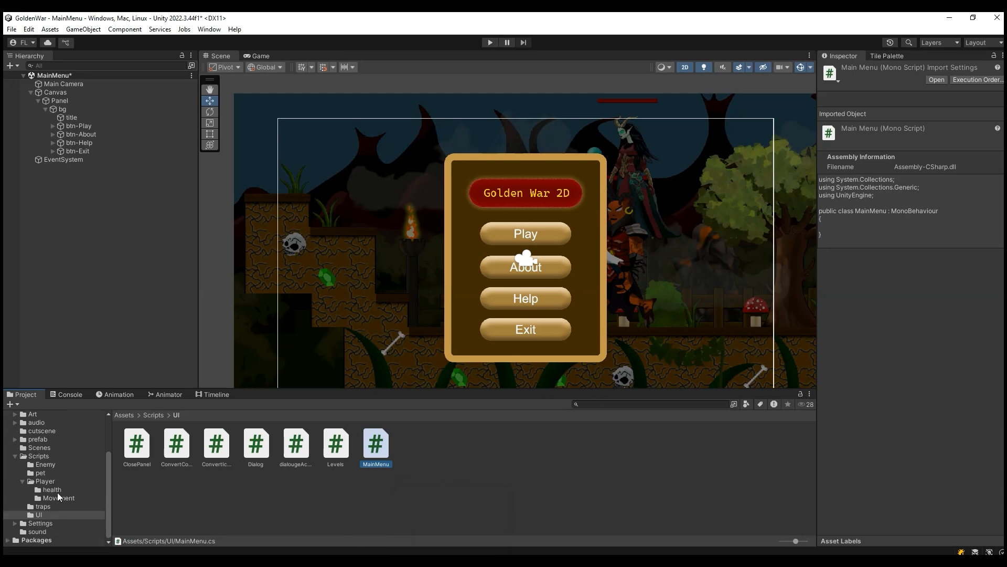
{"action": "left_click", "coordinate": [14, 455]}
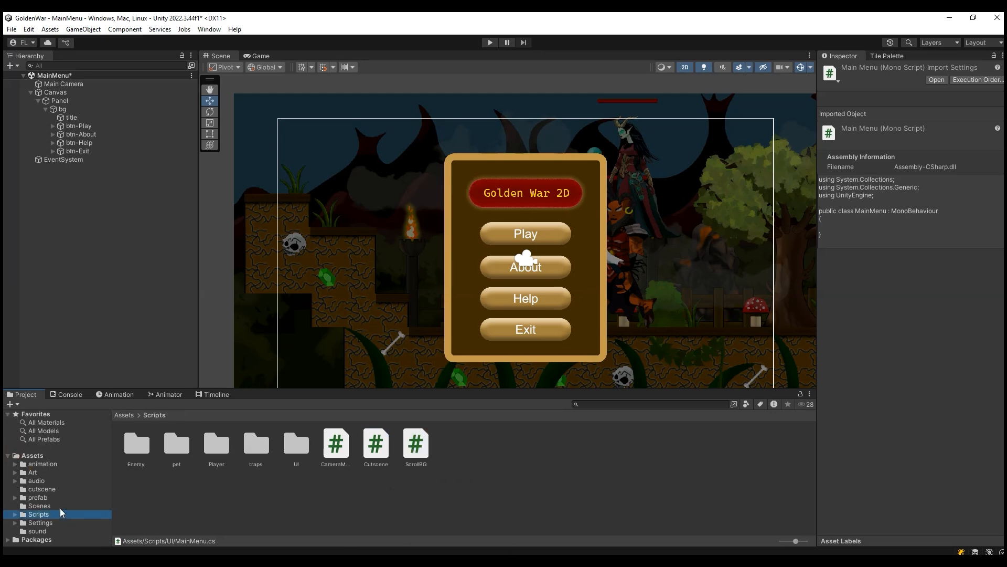
{"action": "left_click", "coordinate": [60, 507]}
{"action": "left_click", "coordinate": [296, 466]}
{"action": "left_click", "coordinate": [296, 465]}
{"action": "right_click", "coordinate": [299, 467]}
{"action": "left_click", "coordinate": [316, 486]}
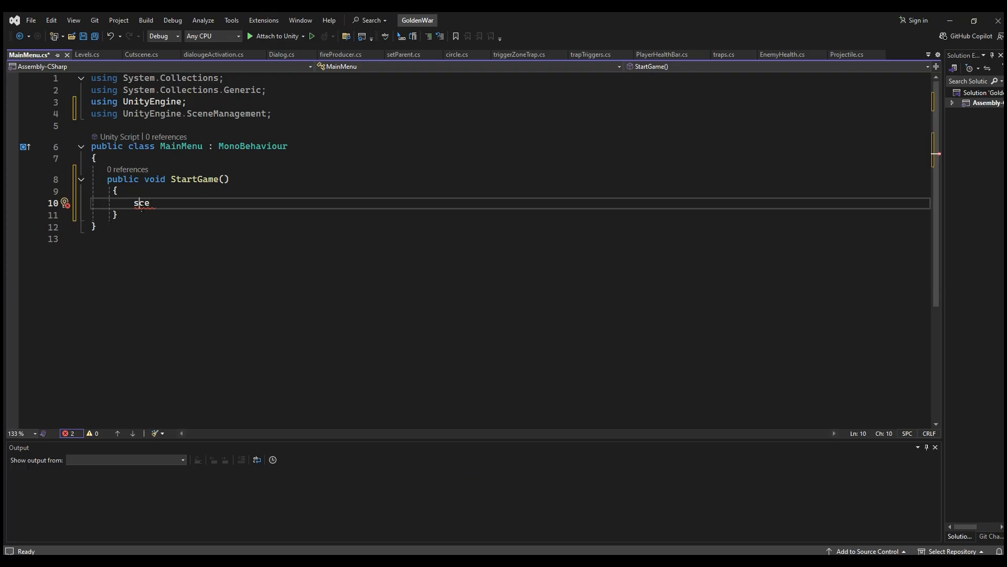
Step: Make StartGame() load the level selection scene with SceneManager.LoadScene("Levels");
{"action": "double_click", "coordinate": [141, 207]}
{"action": "type", "text": "sce"}
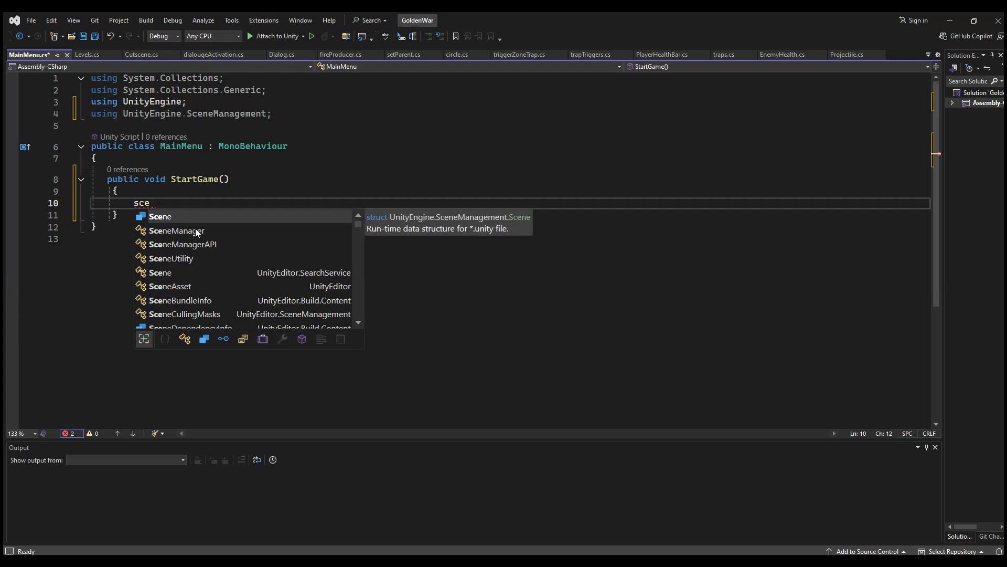
{"action": "double_click", "coordinate": [195, 230]}
{"action": "type", "text": ".lo"}
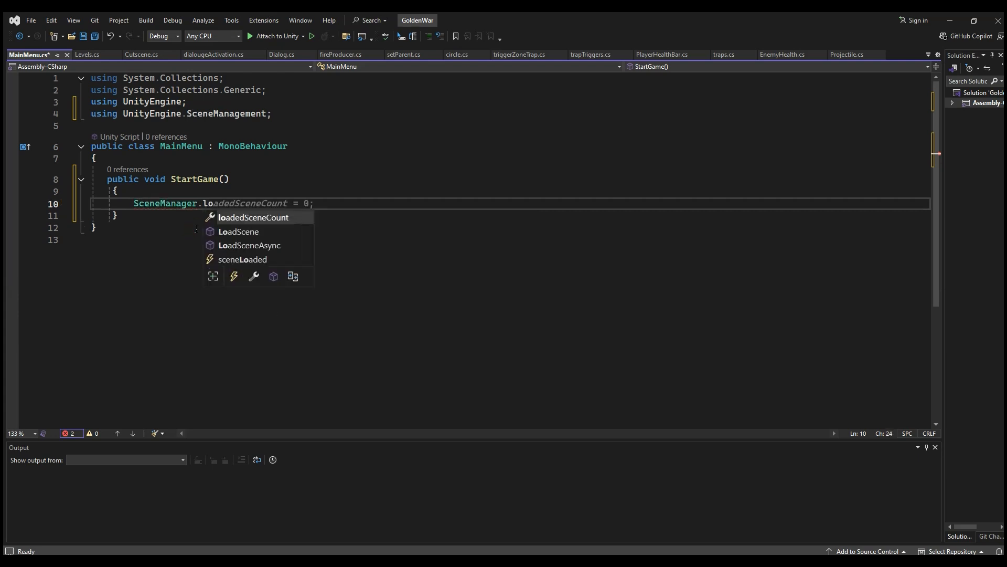
{"action": "double_click", "coordinate": [260, 232]}
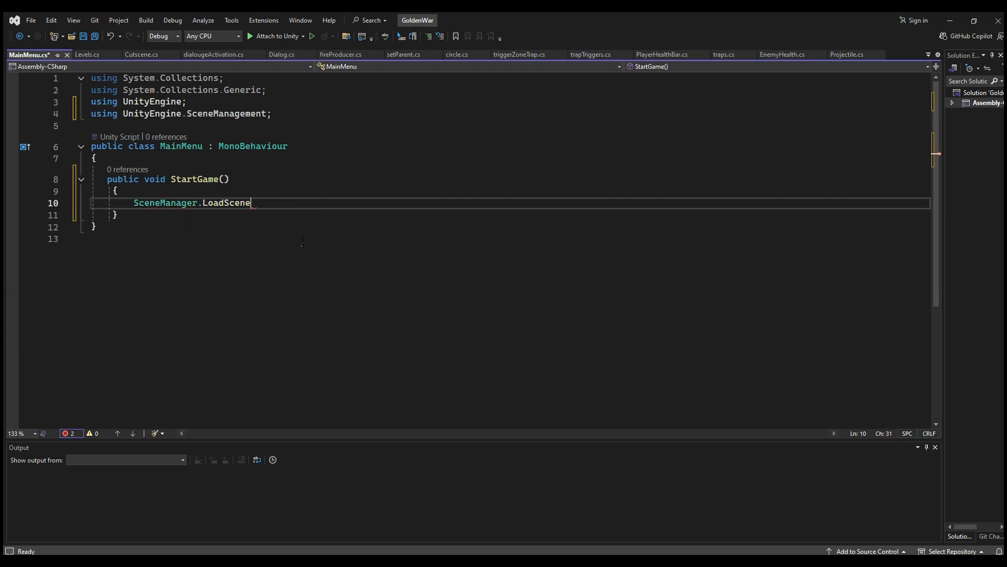
{"action": "type", "text": "(\"Levels"}
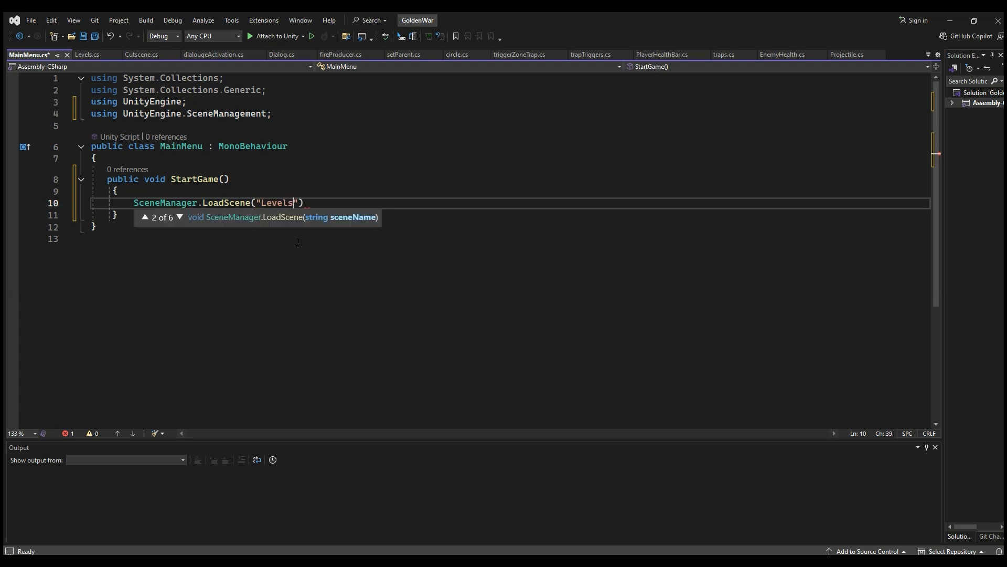
{"action": "type", "text": "\");"}
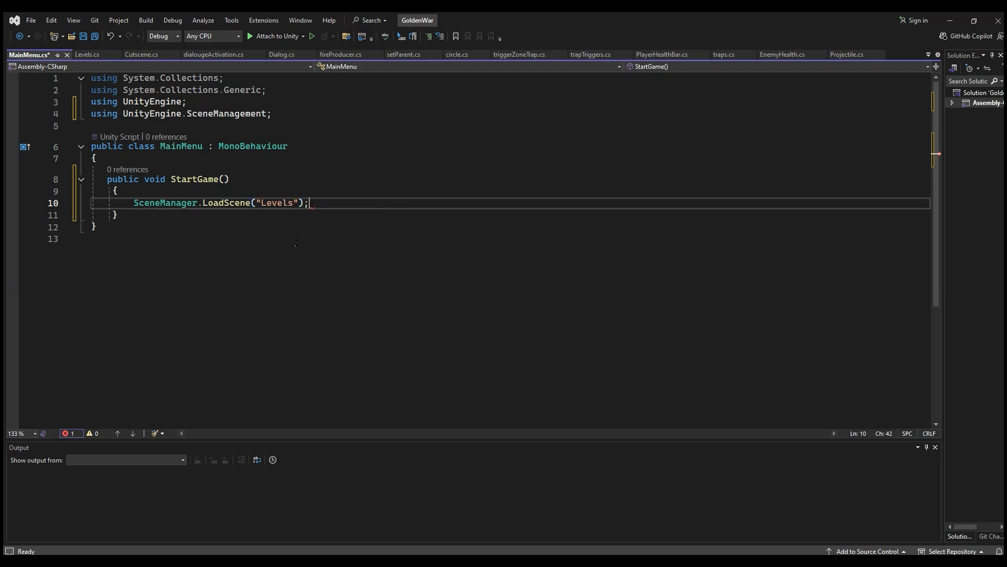
Step: Duplicate the StartGame() method below itself and rename the copy AboutGame
{"action": "left_click_drag", "start_coordinate": [128, 215], "coordinate": [107, 180]}
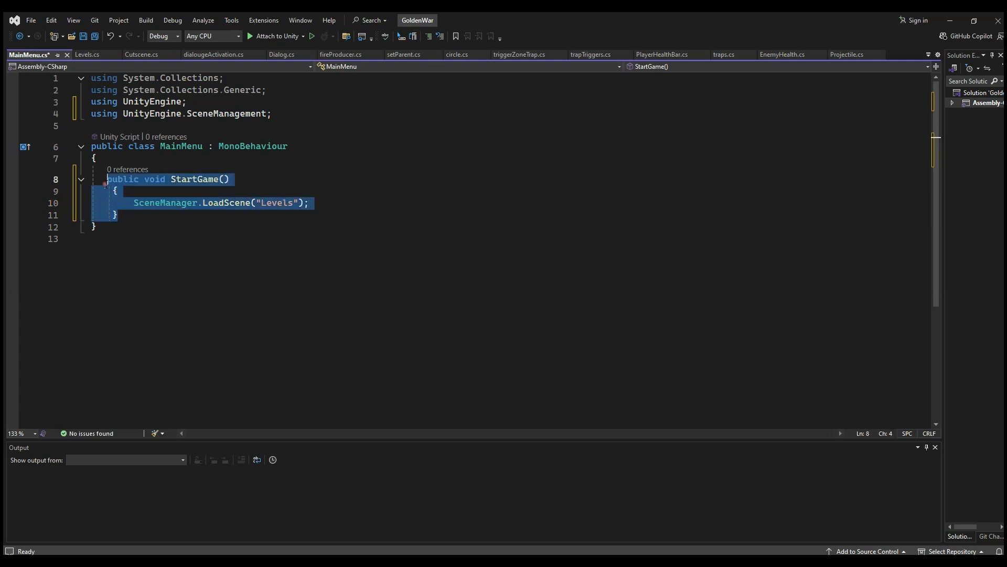
{"action": "key", "text": "ctrl+c"}
{"action": "left_click", "coordinate": [141, 215]}
{"action": "key", "text": "Return"}
{"action": "key", "text": "ctrl+v"}
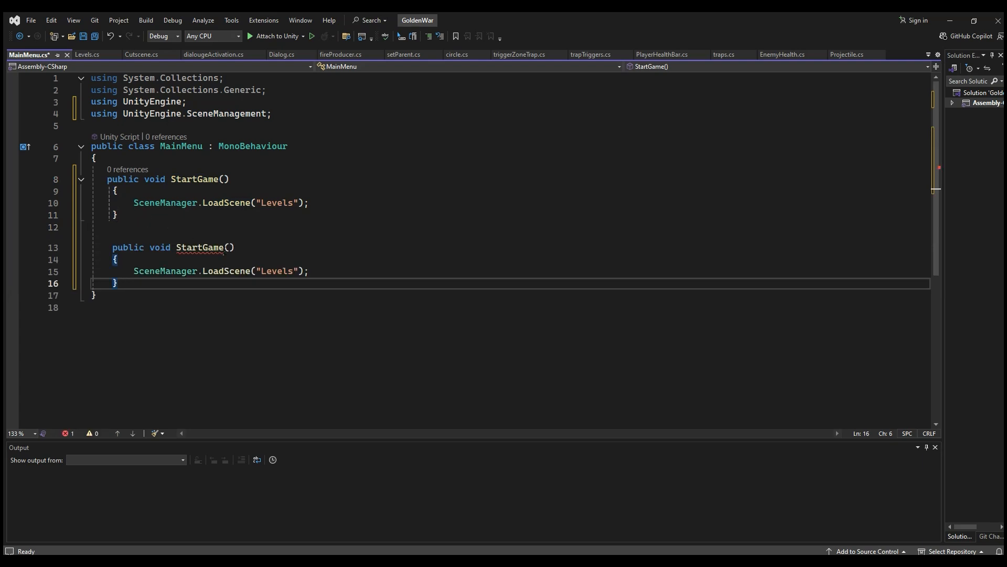
{"action": "double_click", "coordinate": [196, 246]}
{"action": "type", "text": "Hl"}
{"action": "key", "text": "BackSpace"}
{"action": "key", "text": "BackSpace"}
{"action": "type", "text": "About"}
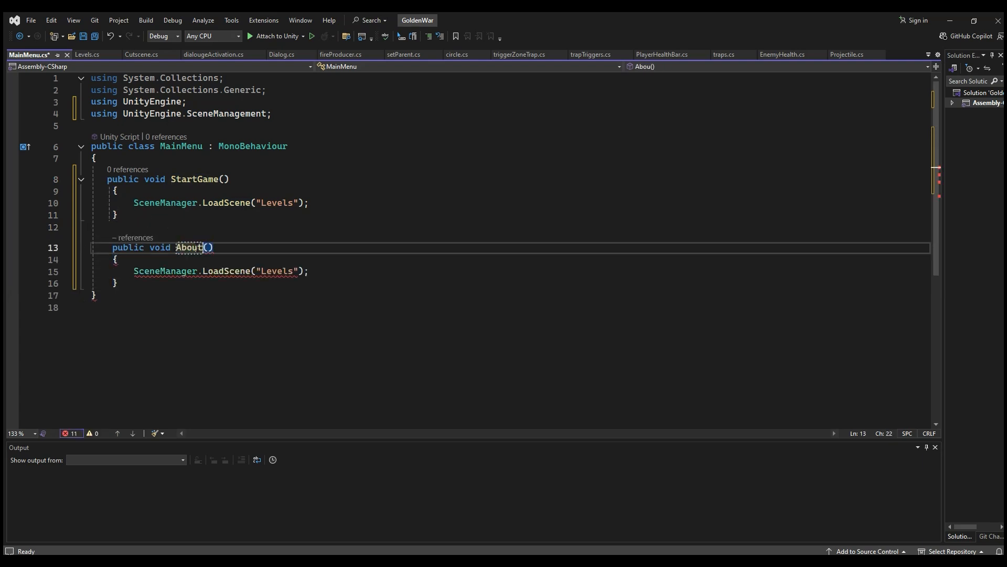
{"action": "type", "text": "Game"}
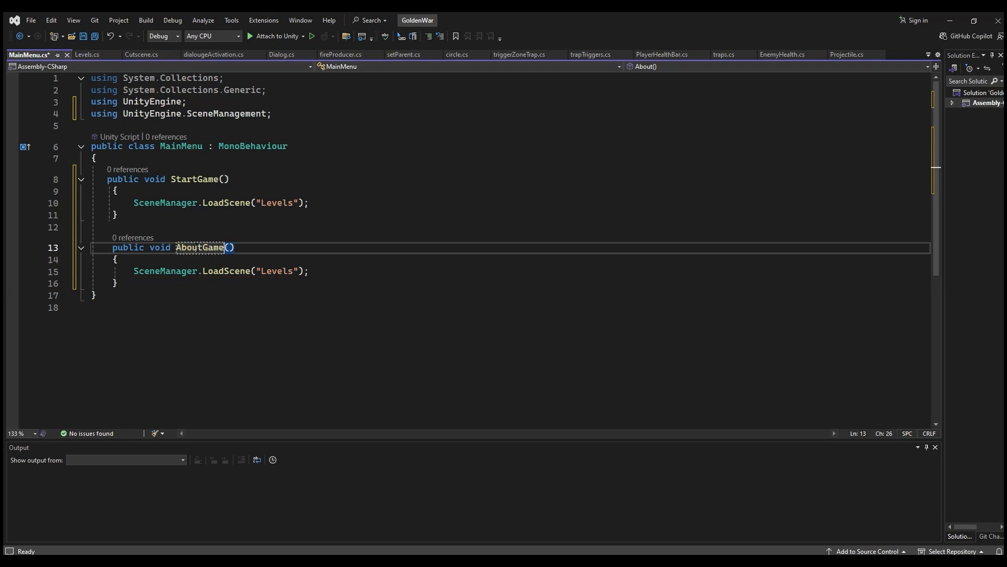
{"action": "left_click", "coordinate": [273, 271]}
{"action": "double_click", "coordinate": [273, 272]}
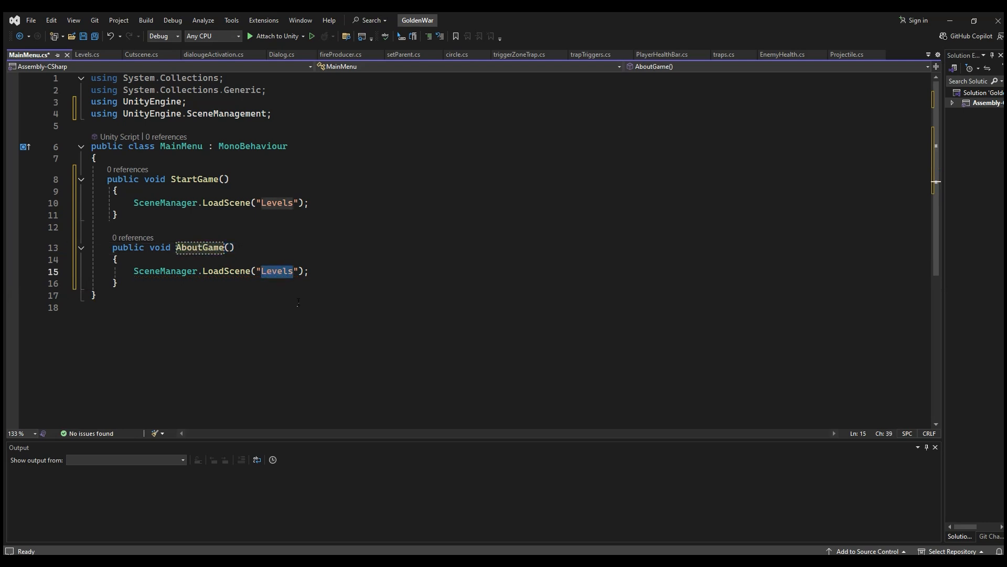
{"action": "left_click", "coordinate": [298, 272]}
{"action": "type", "text": "s"}
Step: Add another copy of the scene-loading method below AboutGame() and name it ExitGame
{"action": "left_click_drag", "start_coordinate": [122, 284], "coordinate": [107, 247]}
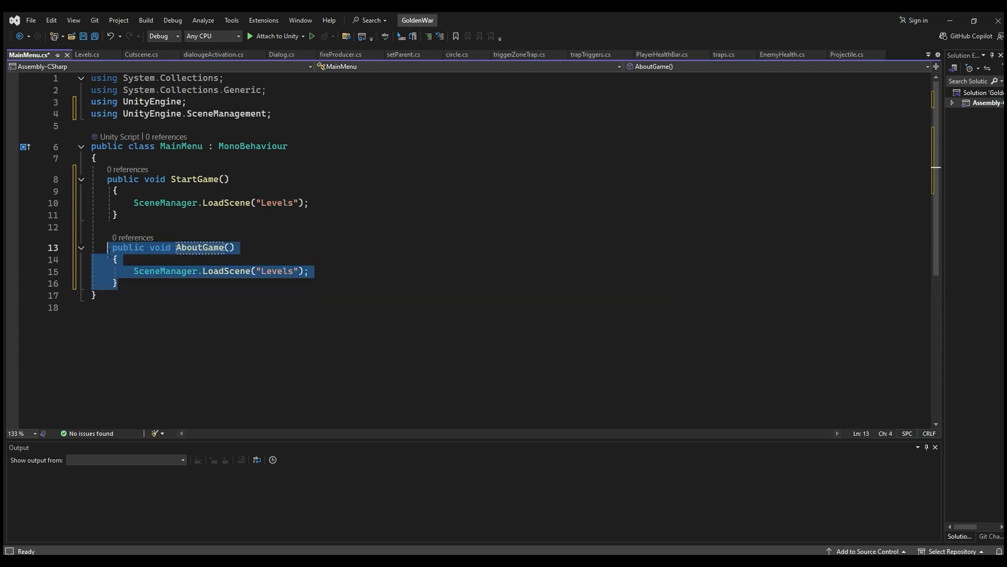
{"action": "left_click", "coordinate": [137, 271]}
{"action": "left_click", "coordinate": [137, 285]}
{"action": "key", "text": "Return"}
{"action": "key", "text": "Return"}
{"action": "key", "text": "Return"}
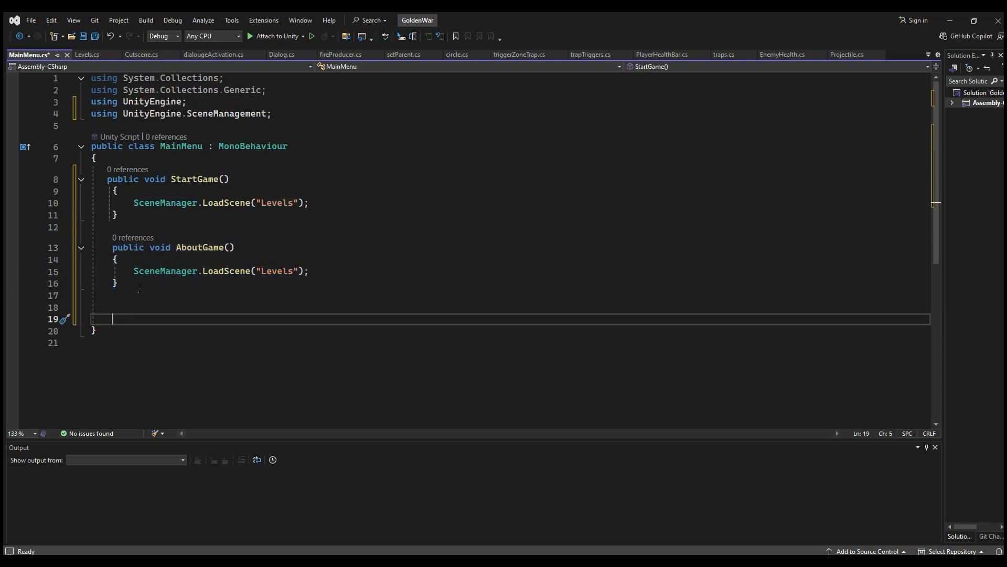
{"action": "key", "text": "ctrl+v"}
{"action": "left_click", "coordinate": [209, 339]}
{"action": "left_click", "coordinate": [199, 328]}
{"action": "double_click", "coordinate": [200, 327]}
{"action": "type", "text": "Exi"}
{"action": "type", "text": "tGame"}
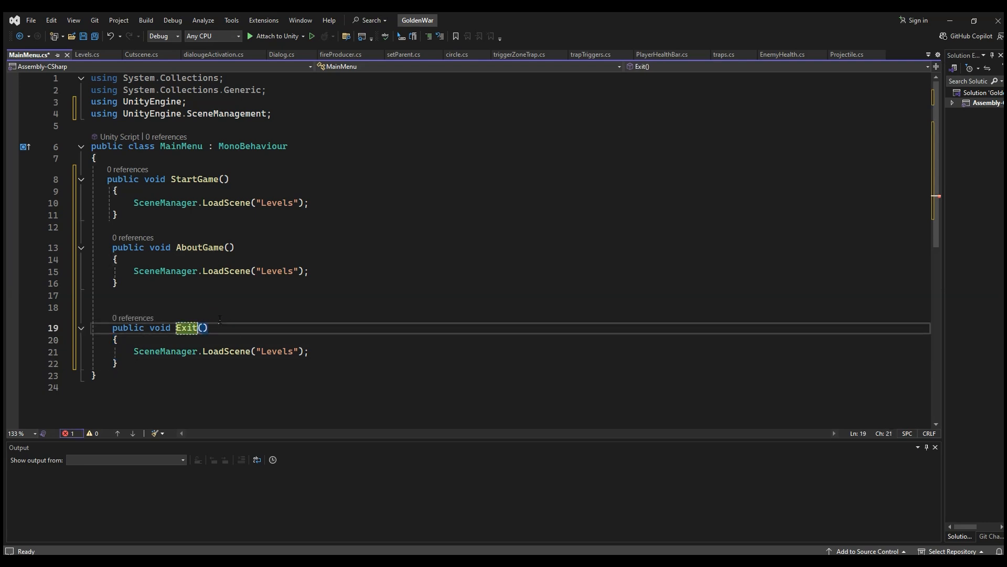
Step: Replace the LoadScene call in ExitGame() with Application.Quit(); and save the script
{"action": "left_click", "coordinate": [252, 351]}
{"action": "left_click_drag", "start_coordinate": [309, 351], "coordinate": [136, 353]}
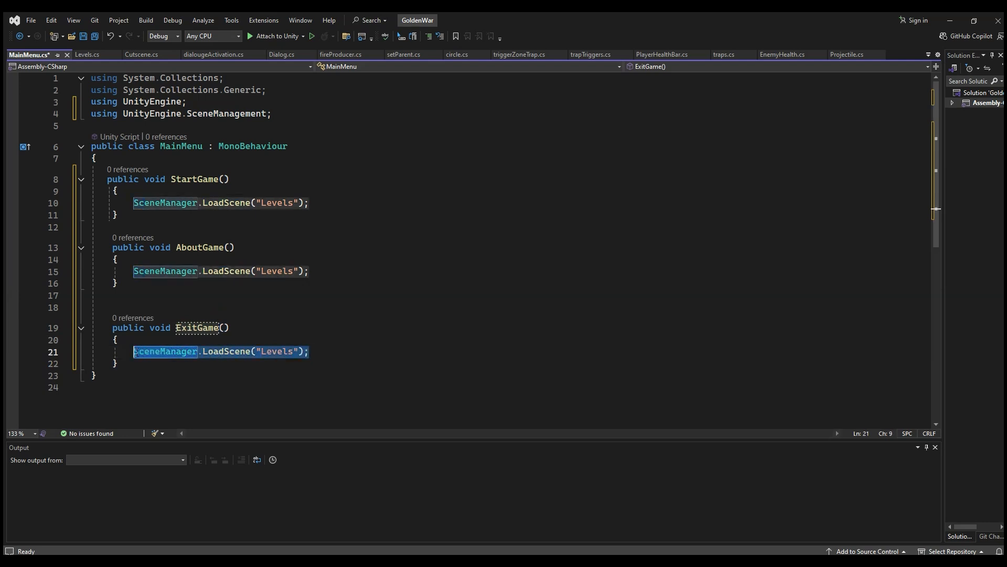
{"action": "key", "text": "BackSpace"}
{"action": "type", "text": "Application"}
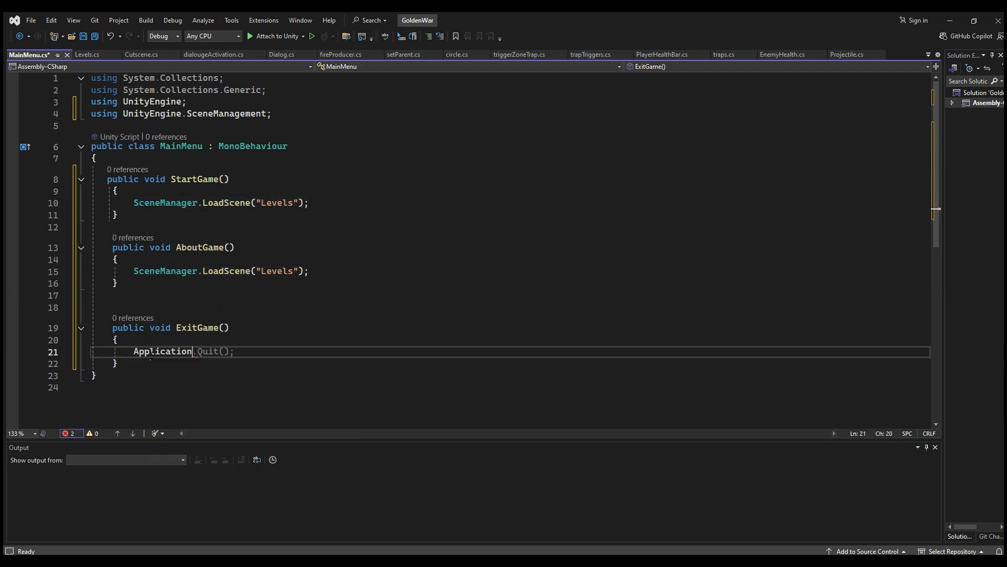
{"action": "key", "text": "Tab"}
{"action": "key", "text": "ctrl+s"}
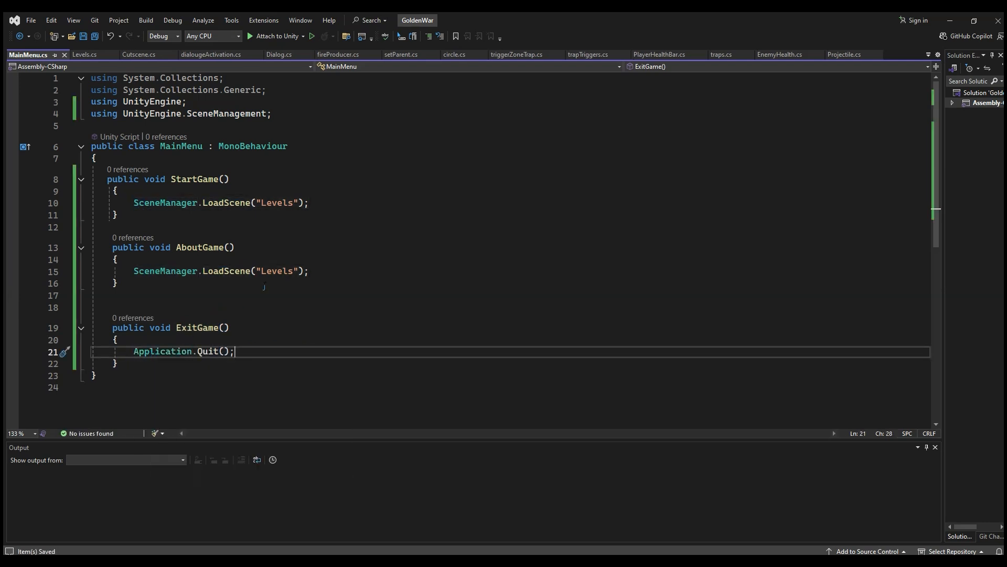
Step: Switch to Unity and give btn-Play, btn-About, btn-Help and btn-Exit an On Click entry that targets the Panel object
{"action": "key", "text": "alt+Tab"}
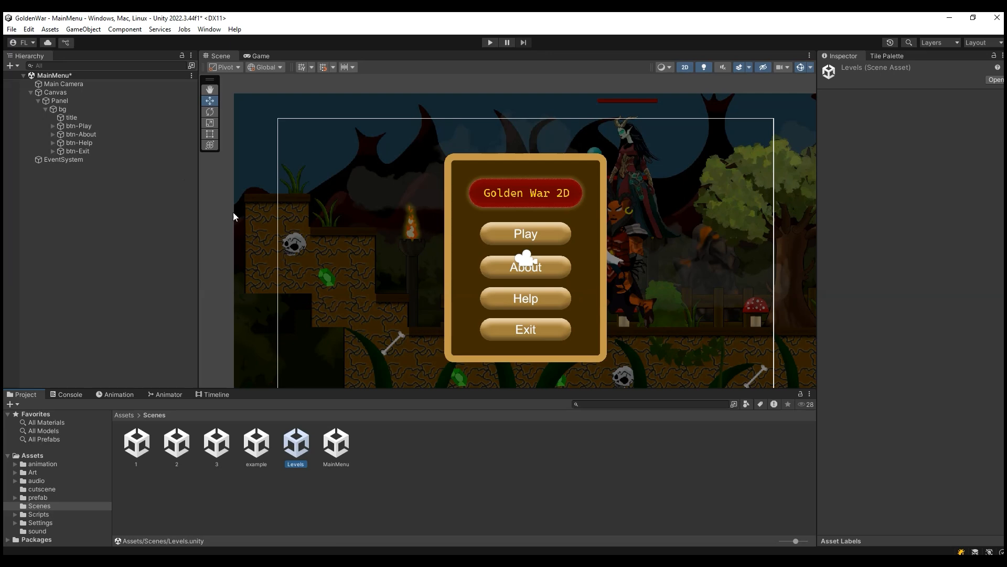
{"action": "left_click", "coordinate": [98, 126]}
{"action": "scroll", "coordinate": [881, 303], "scroll_direction": "down", "scroll_amount": 3}
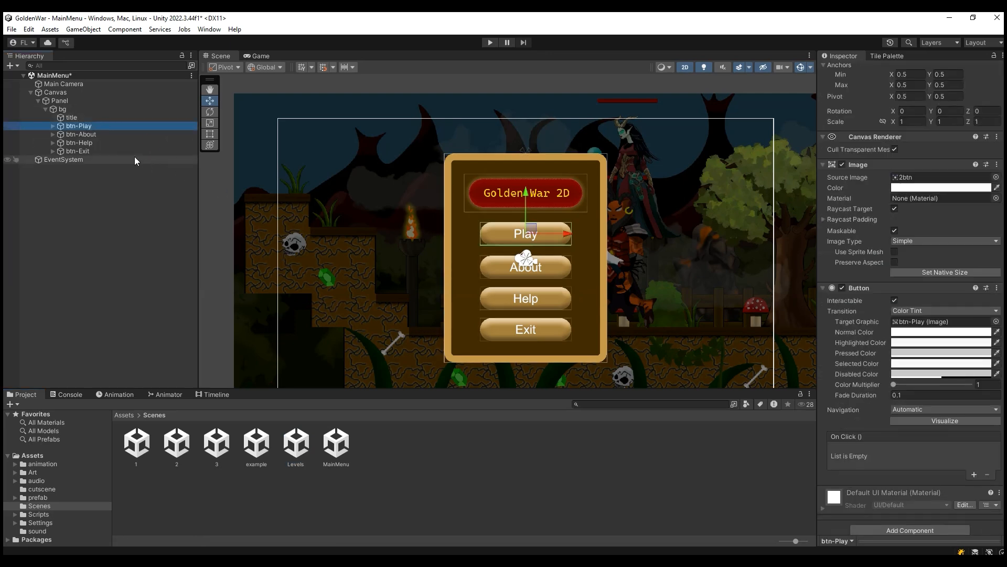
{"action": "left_click", "coordinate": [94, 151], "text": "shift"}
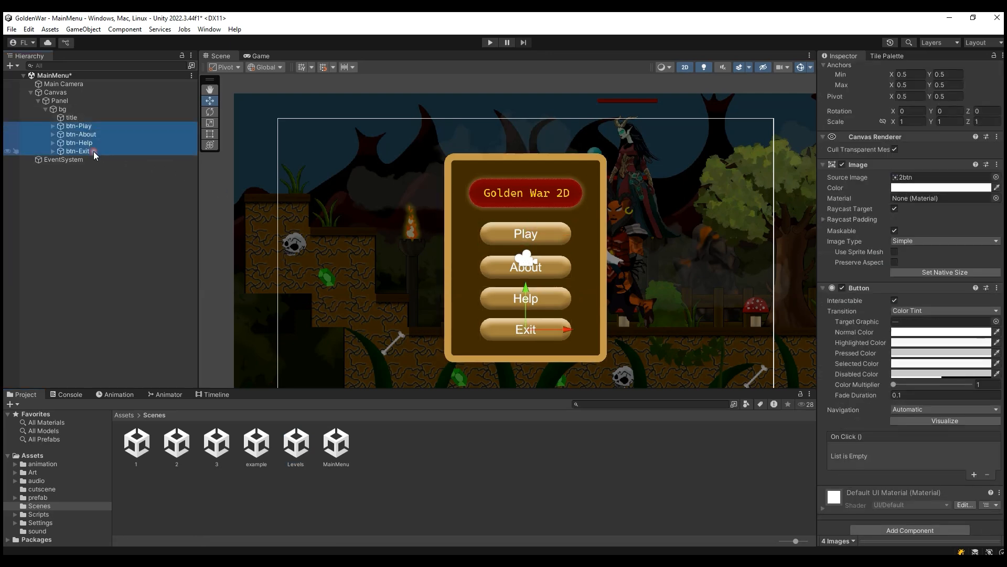
{"action": "left_click", "coordinate": [974, 474]}
{"action": "left_click_drag", "start_coordinate": [55, 103], "coordinate": [860, 462]}
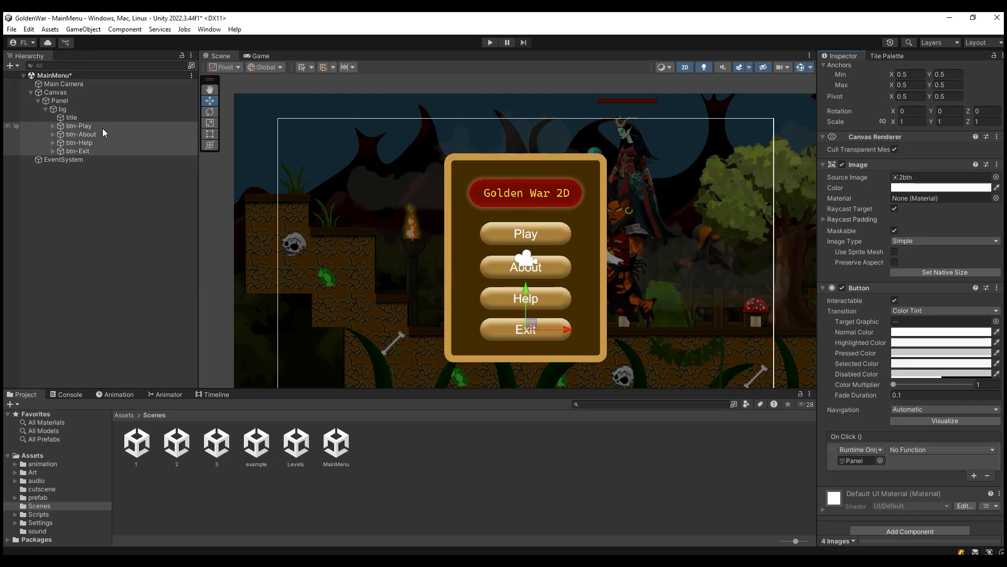
Step: Set btn-Play's On Click function to MainMenu.StartGame
{"action": "left_click", "coordinate": [94, 127]}
{"action": "left_click", "coordinate": [924, 454]}
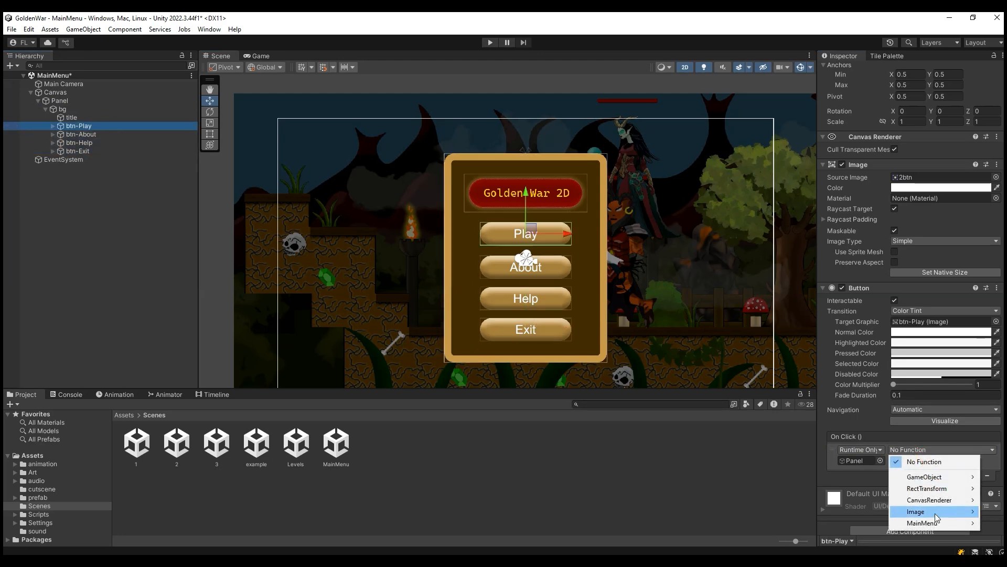
{"action": "mouse_move", "coordinate": [929, 522]}
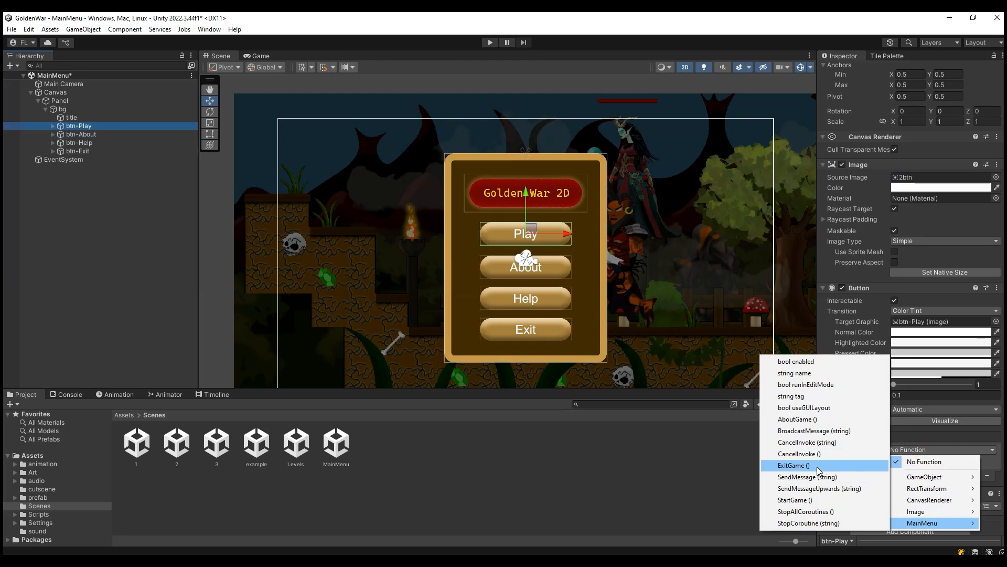
{"action": "left_click", "coordinate": [815, 500]}
Step: Set btn-About's On Click function to MainMenu.AboutGame
{"action": "left_click", "coordinate": [524, 259]}
{"action": "left_click", "coordinate": [918, 449]}
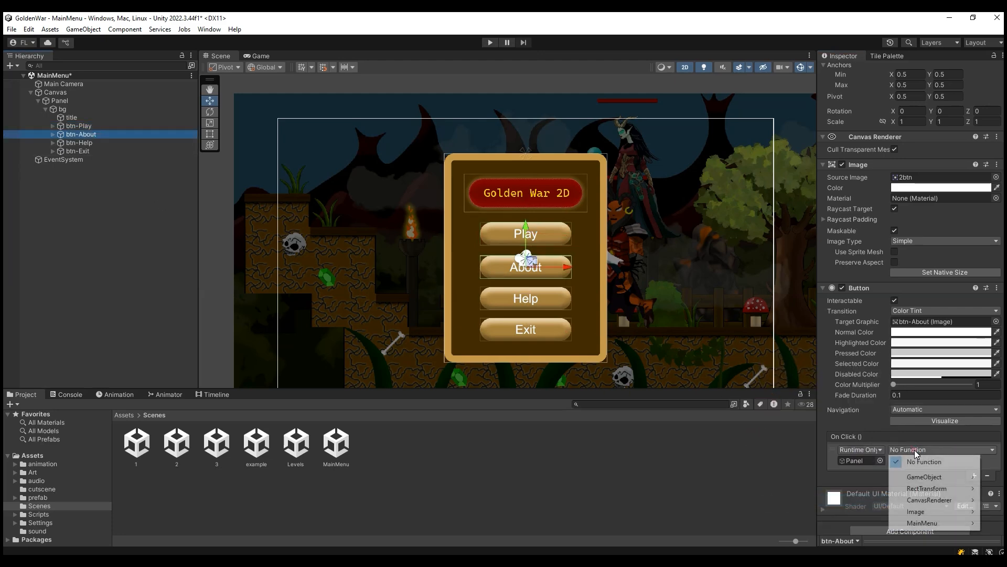
{"action": "mouse_move", "coordinate": [936, 526]}
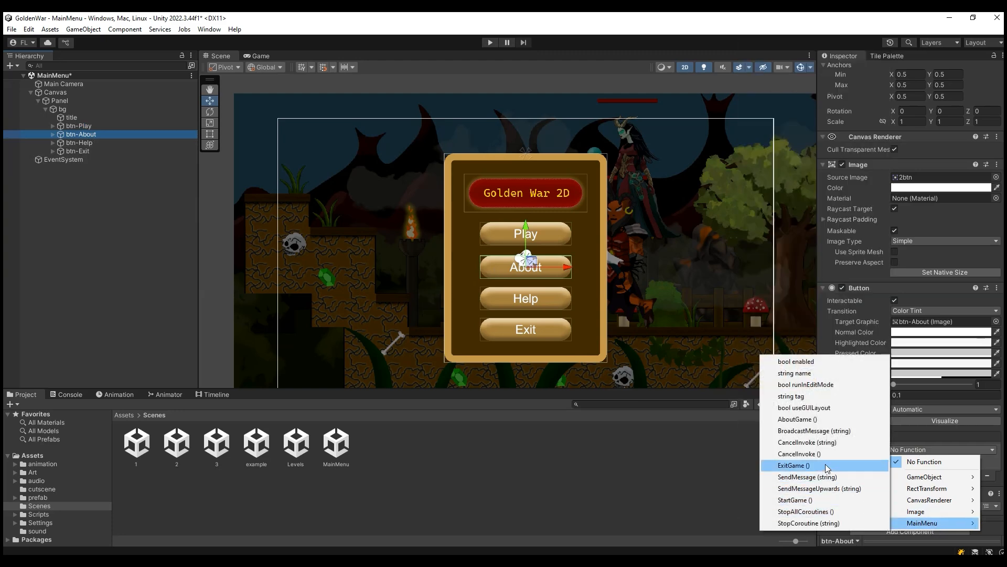
{"action": "left_click", "coordinate": [798, 418]}
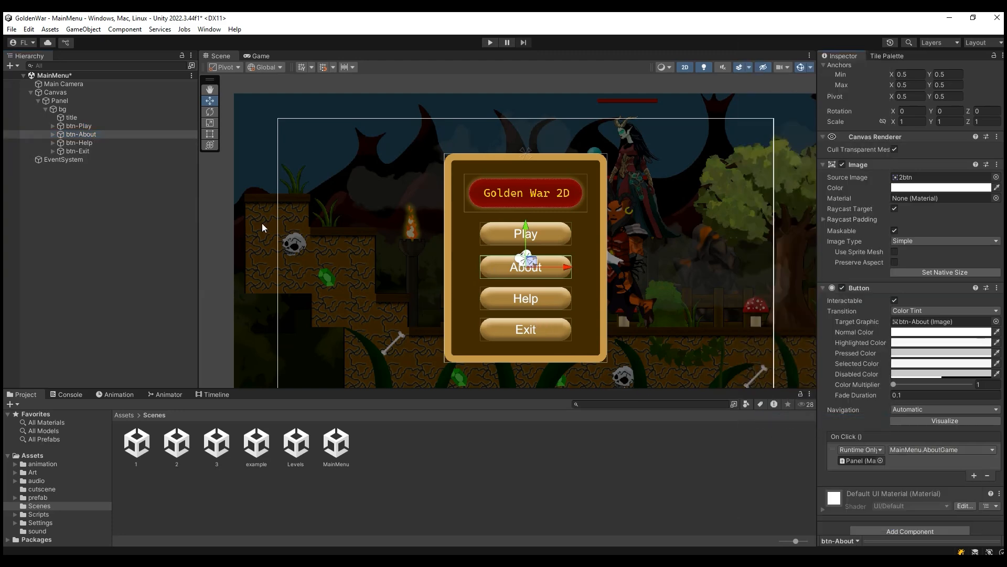
Step: Set btn-Exit's On Click function to MainMenu.ExitGame
{"action": "left_click", "coordinate": [95, 151]}
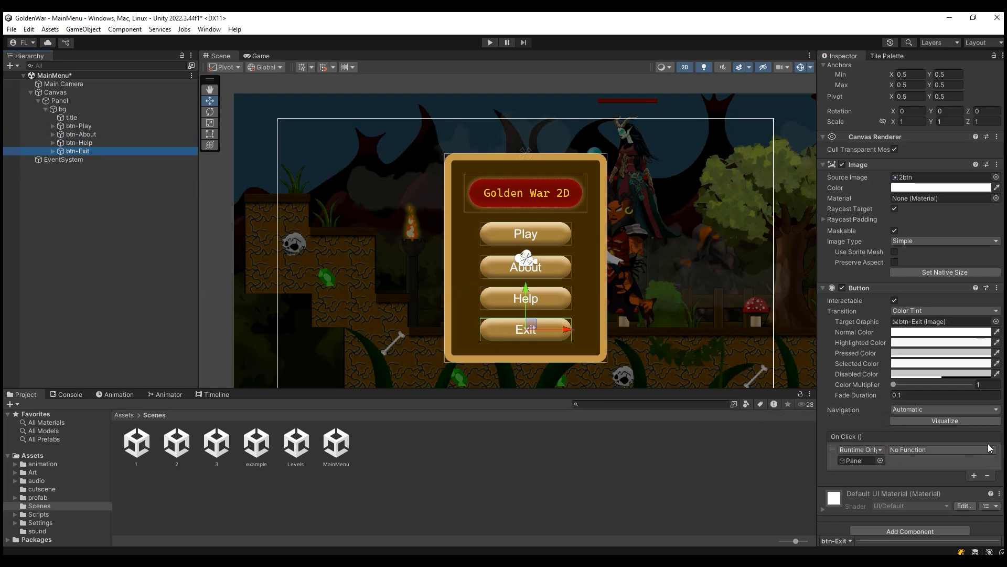
{"action": "left_click", "coordinate": [951, 450]}
{"action": "mouse_move", "coordinate": [939, 530]}
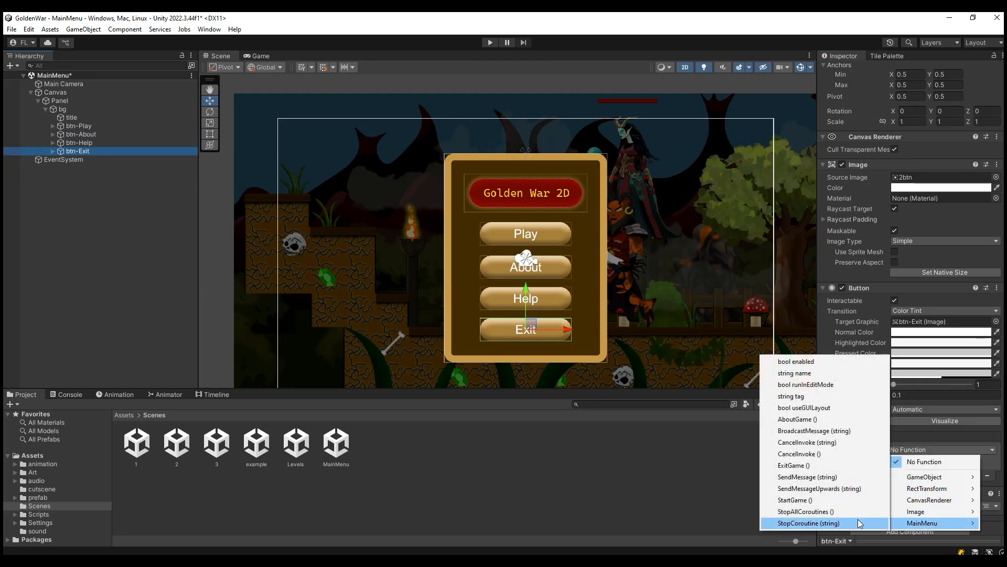
{"action": "left_click", "coordinate": [793, 465]}
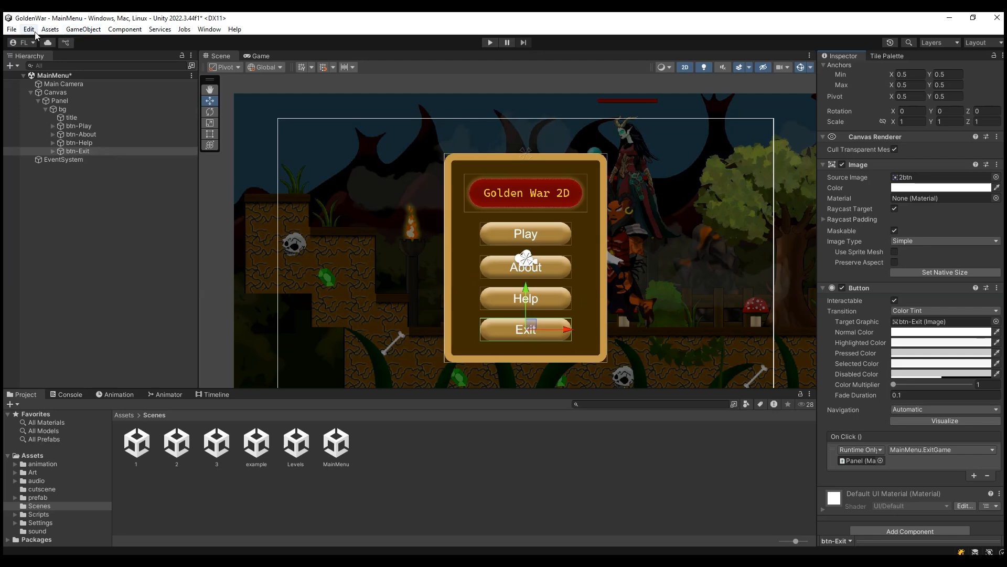
Step: In the Build Settings, add the MainMenu scene as the first scene and move Levels below scene 1
{"action": "left_click", "coordinate": [11, 30]}
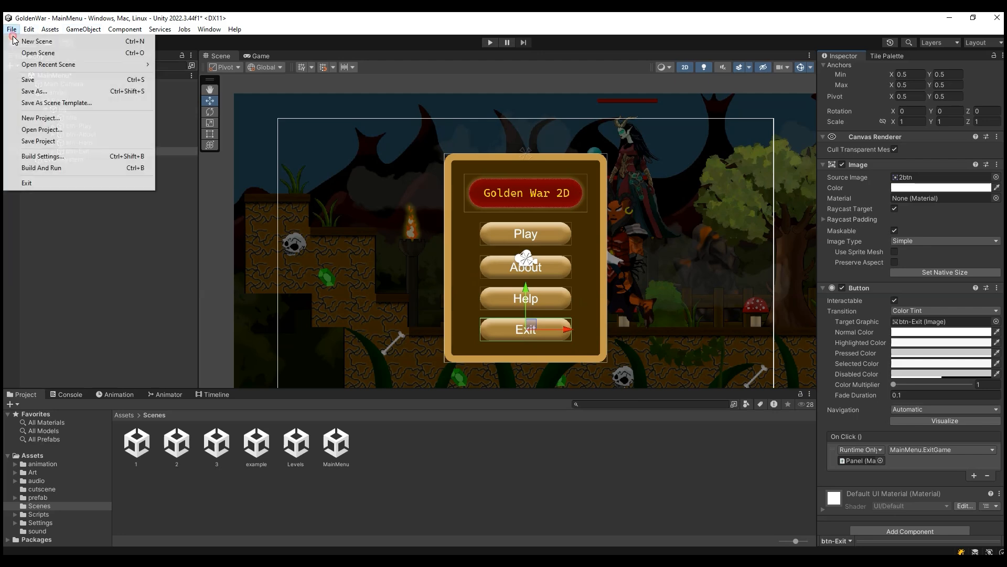
{"action": "left_click", "coordinate": [77, 157]}
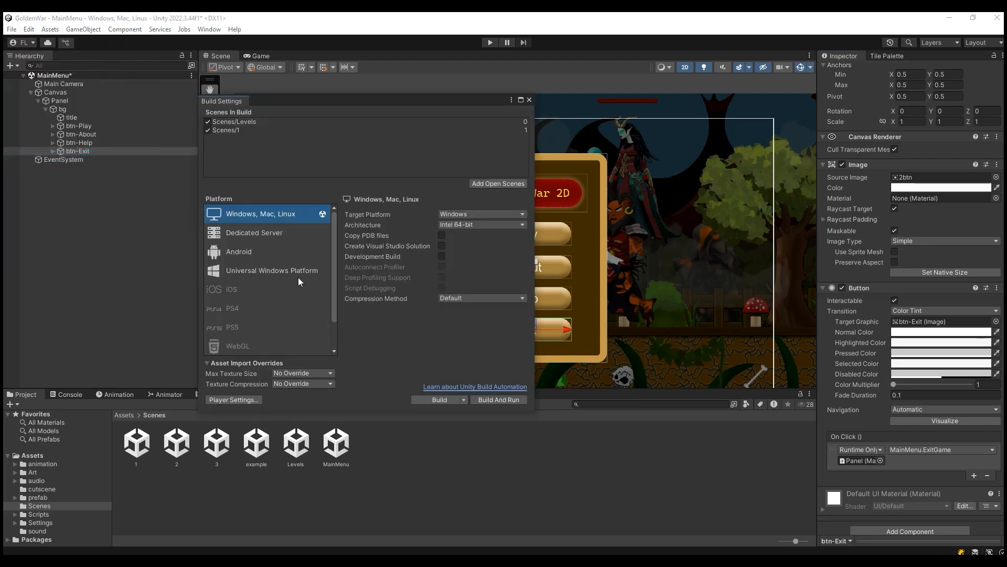
{"action": "left_click_drag", "start_coordinate": [212, 443], "coordinate": [224, 123]}
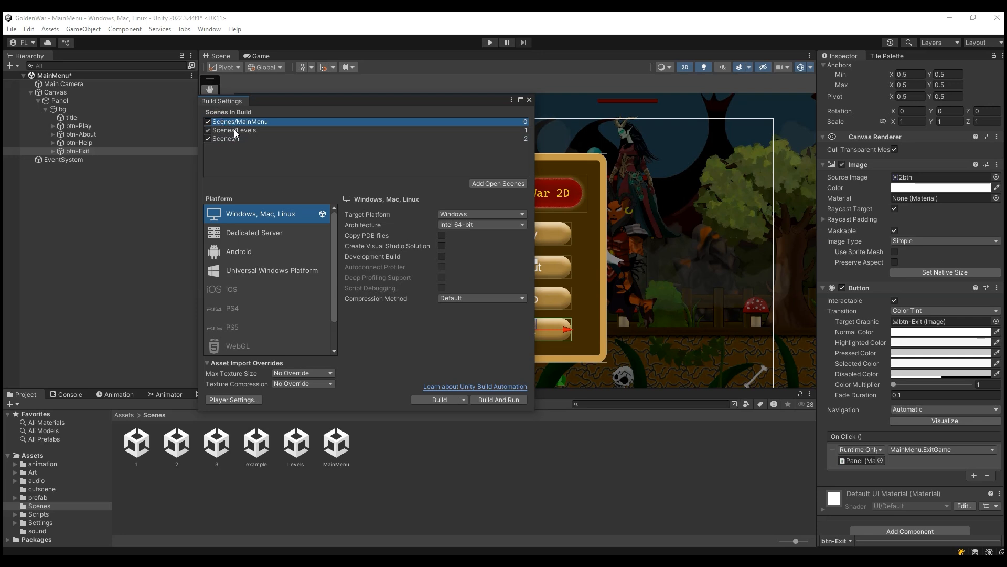
{"action": "left_click", "coordinate": [234, 129]}
{"action": "left_click_drag", "start_coordinate": [243, 148], "coordinate": [244, 153]}
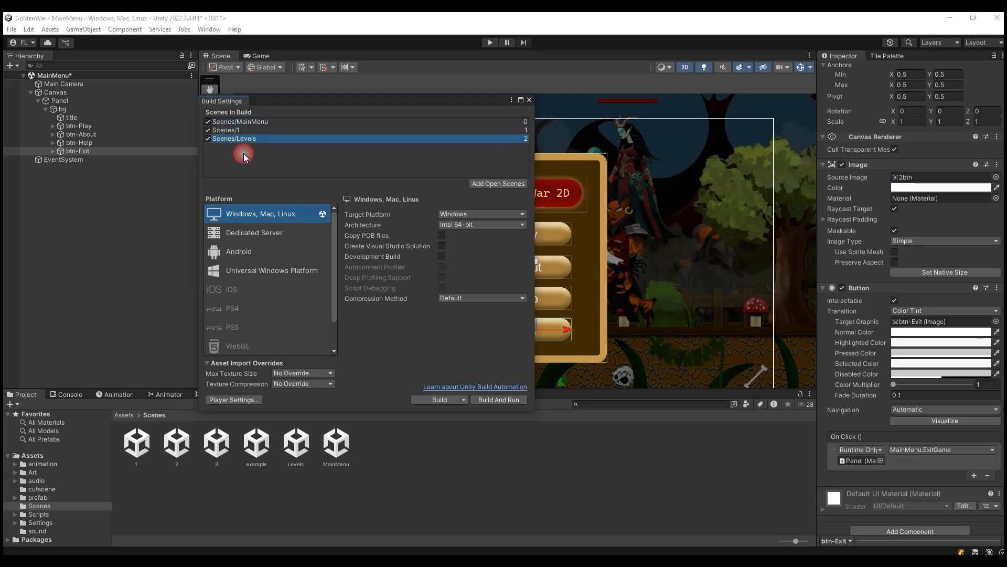
Step: Add scenes 2 and 3 to the build between scene 1 and Levels, and close the Build Settings
{"action": "left_click_drag", "start_coordinate": [179, 449], "coordinate": [240, 134]}
{"action": "left_click_drag", "start_coordinate": [216, 453], "coordinate": [235, 145]}
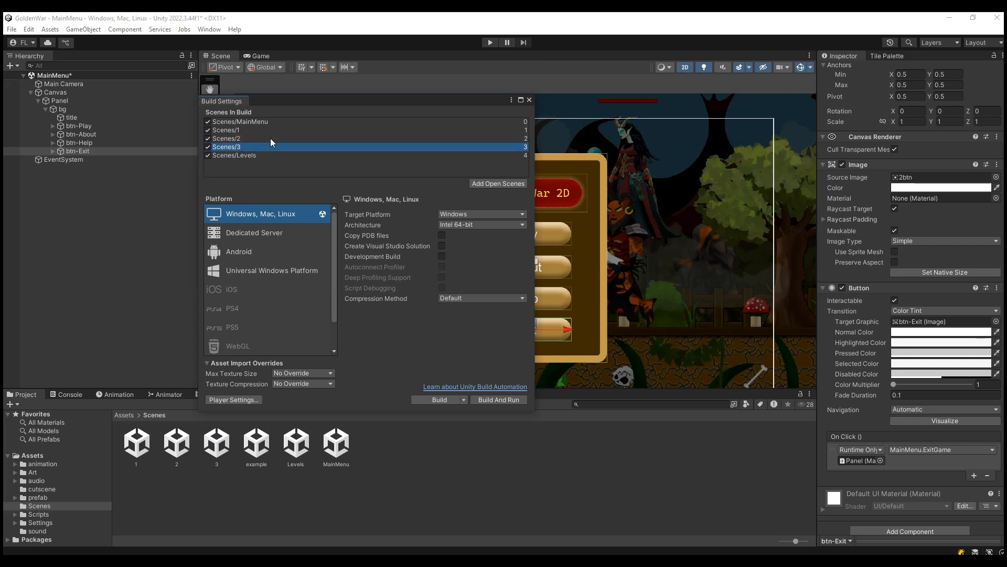
{"action": "left_click", "coordinate": [250, 154]}
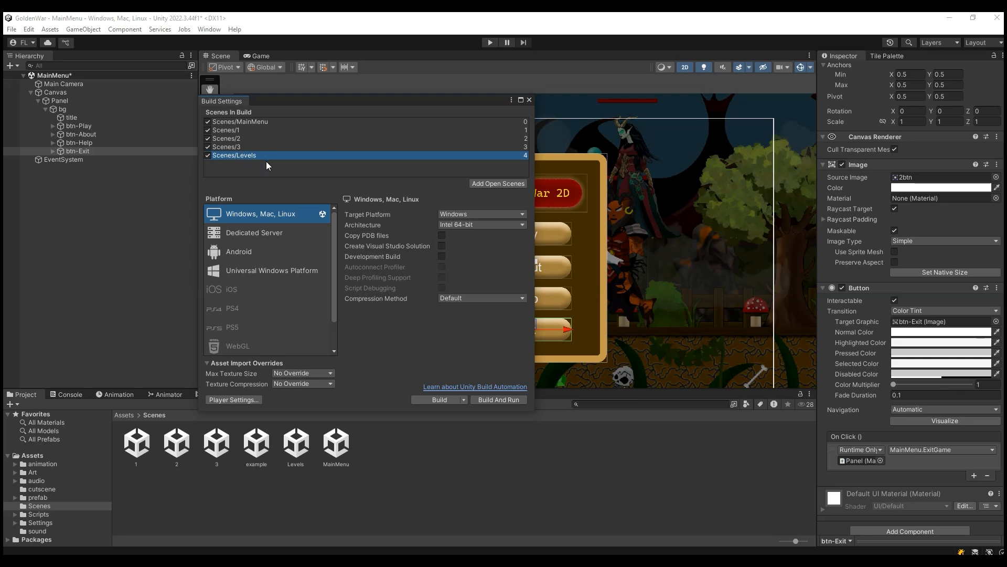
{"action": "left_click", "coordinate": [528, 100]}
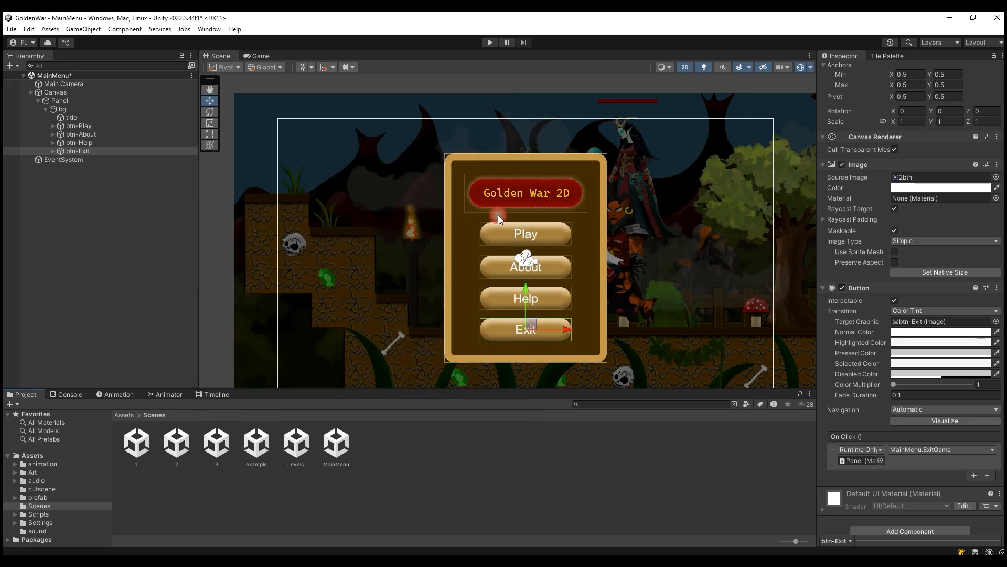
Step: Run the game, test the main menu's Play button, and stop the run
{"action": "left_click", "coordinate": [490, 43]}
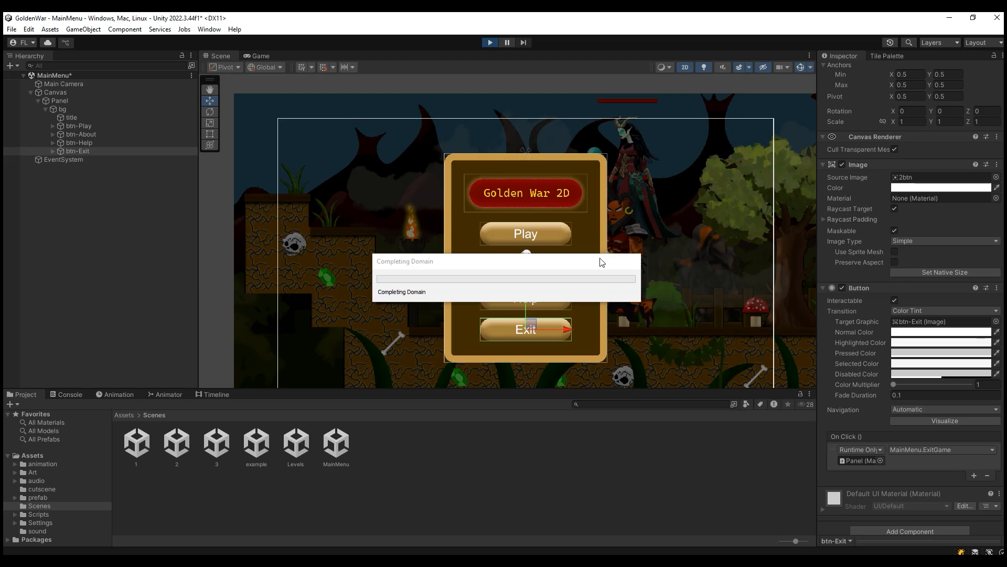
{"action": "left_click", "coordinate": [520, 203]}
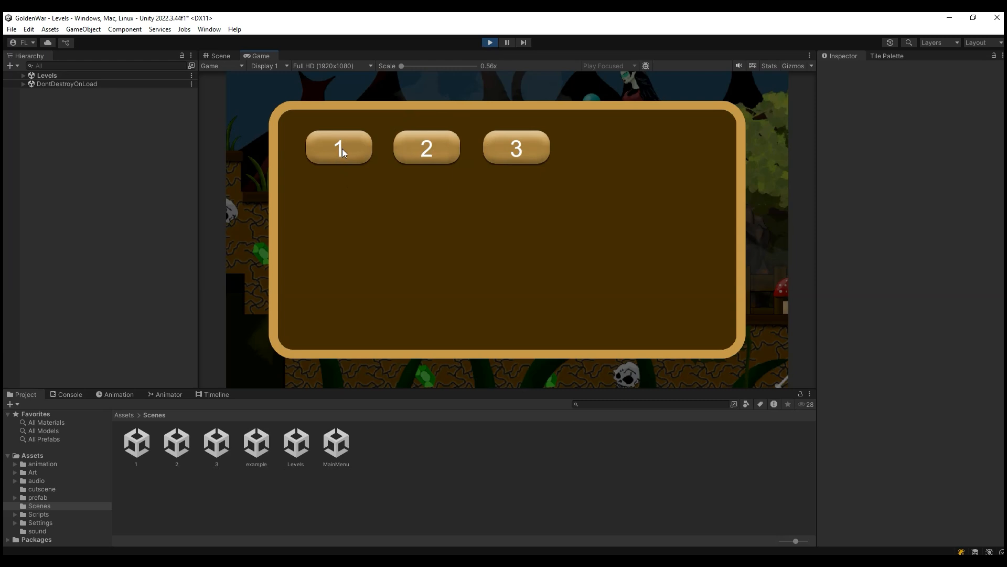
{"action": "left_click", "coordinate": [489, 44]}
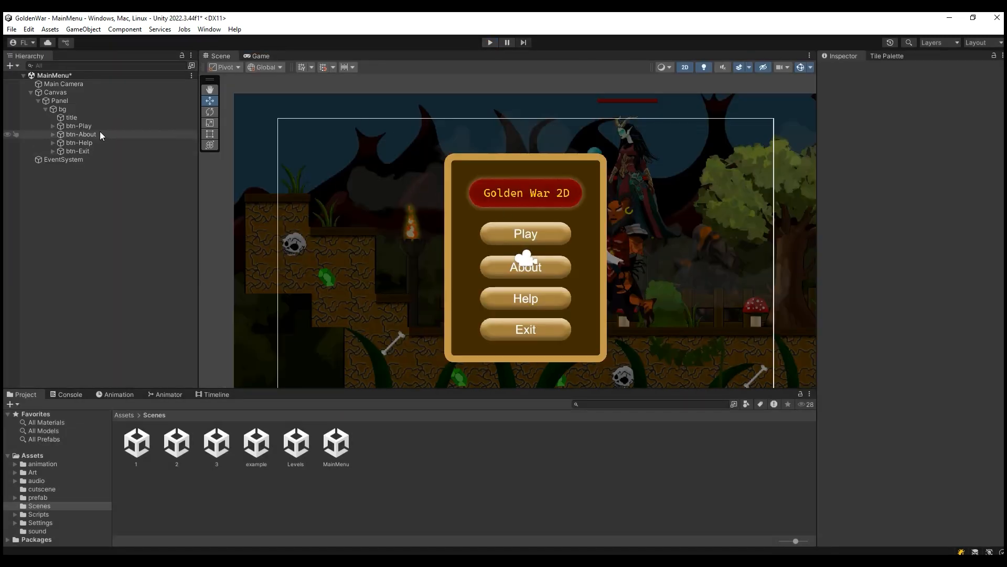
Step: Collapse the bg object and open the Levels scene, answering the prompt about the modified MainMenu scene
{"action": "left_click", "coordinate": [46, 109]}
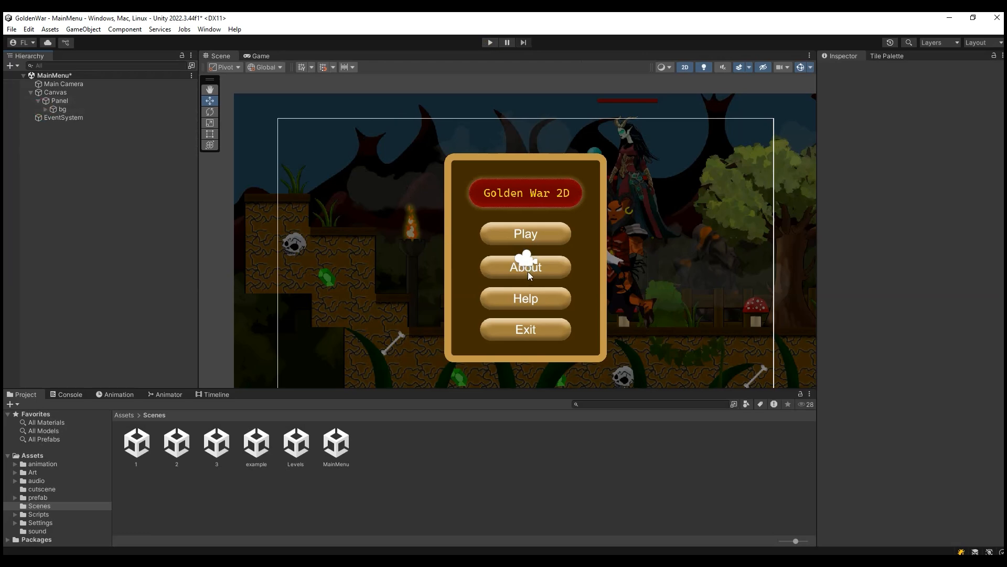
{"action": "double_click", "coordinate": [306, 449]}
{"action": "left_click", "coordinate": [534, 313]}
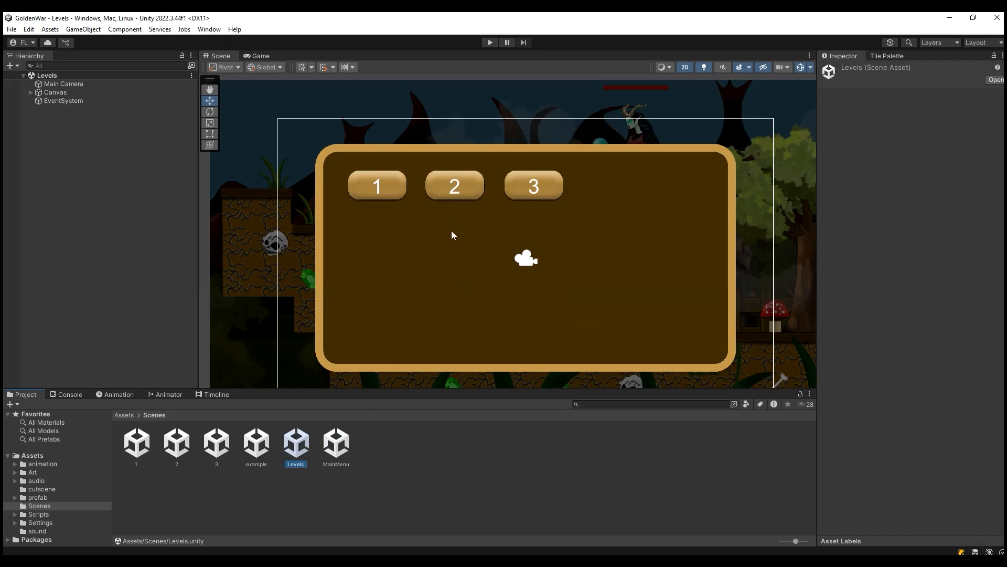
Step: Expand the Canvas, browse to the Scripts/UI folder and inspect the Levels scene's Panel components
{"action": "left_click", "coordinate": [64, 84]}
{"action": "left_click", "coordinate": [67, 93]}
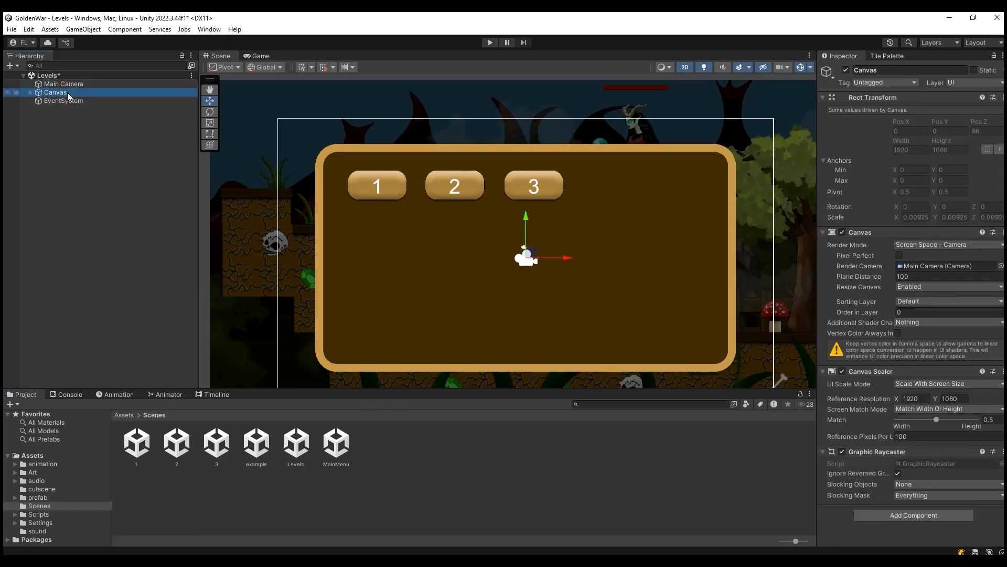
{"action": "left_click", "coordinate": [31, 93]}
{"action": "left_click", "coordinate": [39, 514]}
{"action": "double_click", "coordinate": [296, 443]}
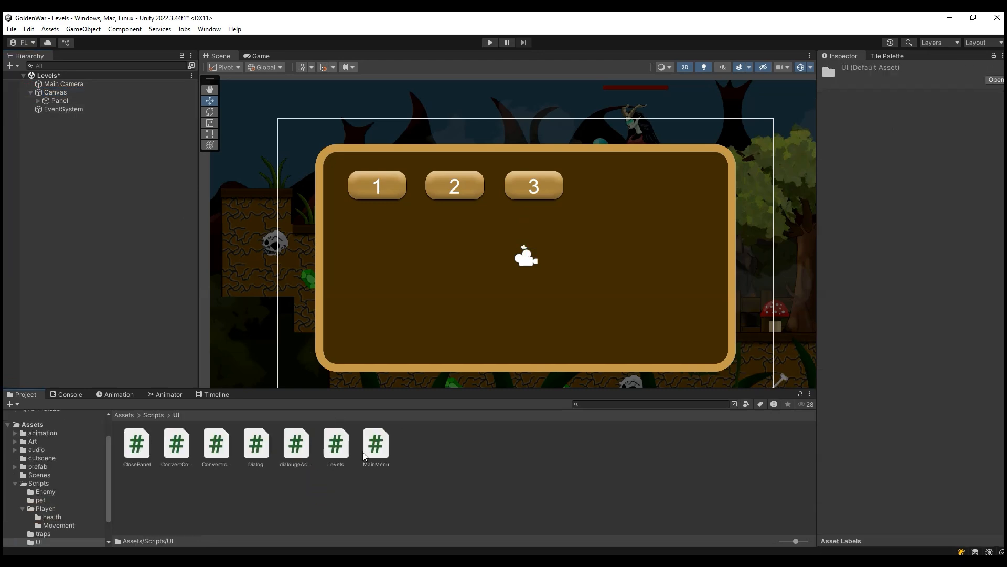
{"action": "left_click", "coordinate": [59, 101]}
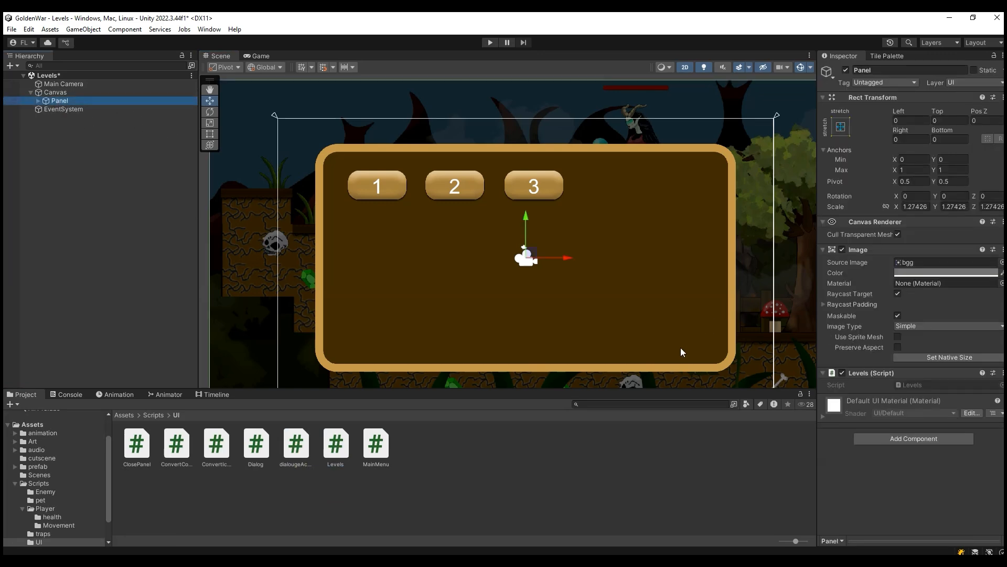
Step: Open the MainMenu script and review StartGame()'s LoadScene call alongside the level buttons in the Levels scene
{"action": "left_click", "coordinate": [367, 444]}
{"action": "double_click", "coordinate": [366, 442]}
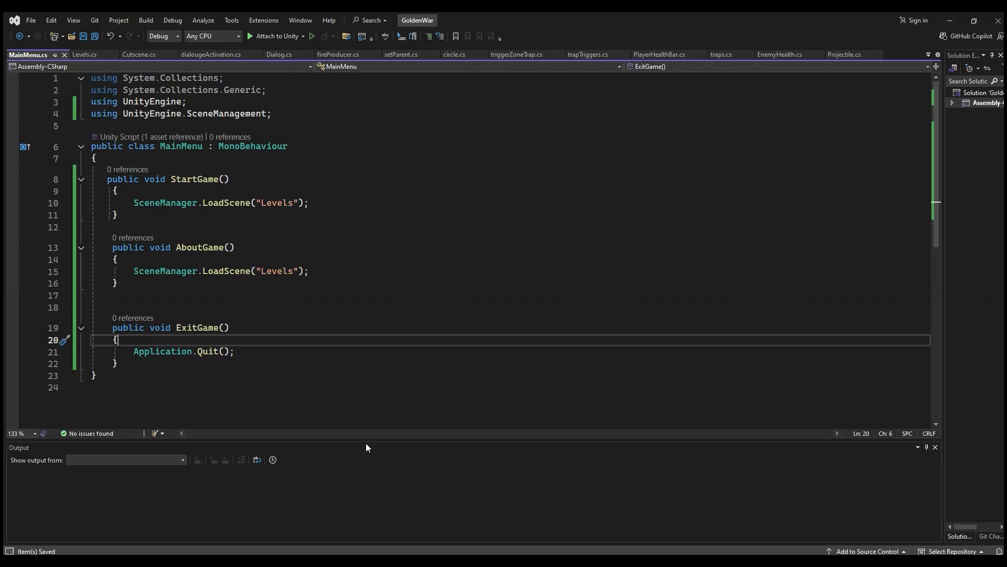
{"action": "left_click", "coordinate": [237, 203]}
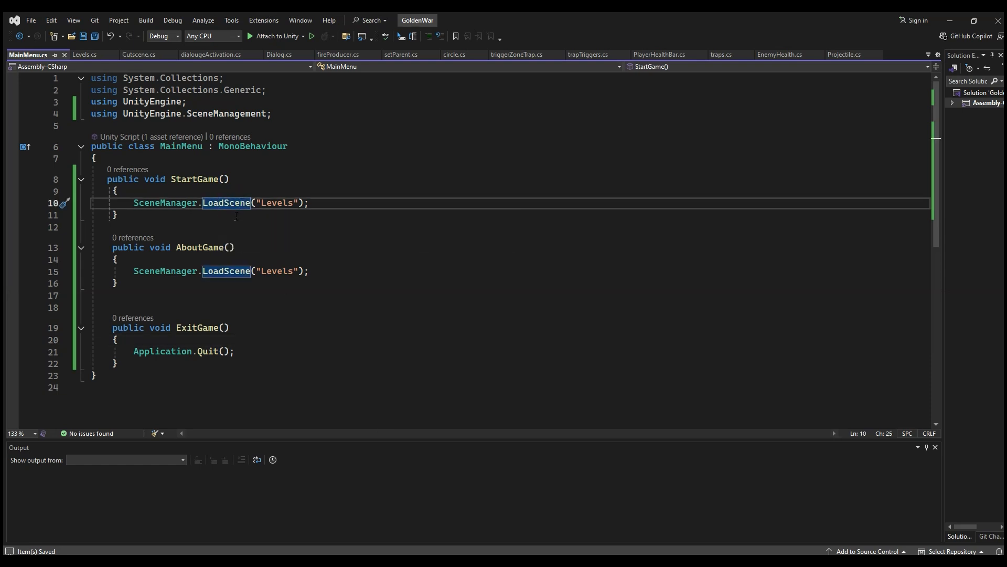
{"action": "key", "text": "Right"}
{"action": "key", "text": "Right"}
{"action": "left_click", "coordinate": [486, 482]}
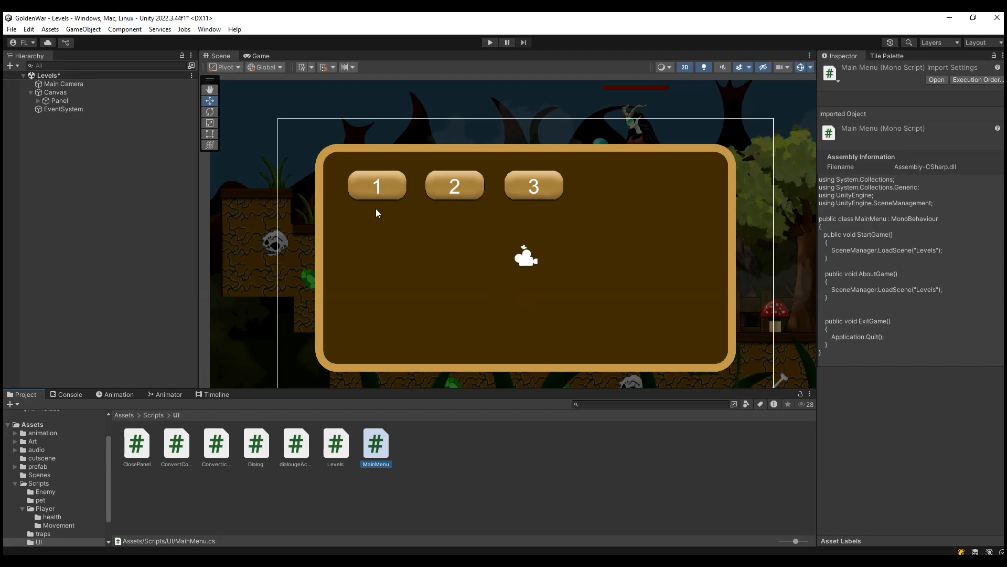
{"action": "left_click", "coordinate": [454, 533]}
{"action": "left_click", "coordinate": [272, 203]}
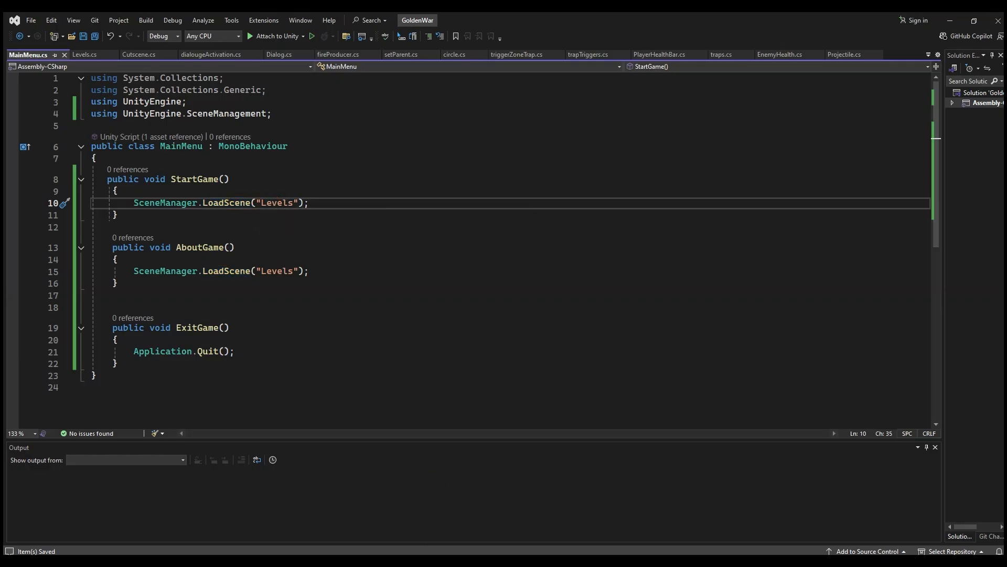
{"action": "left_click", "coordinate": [367, 537]}
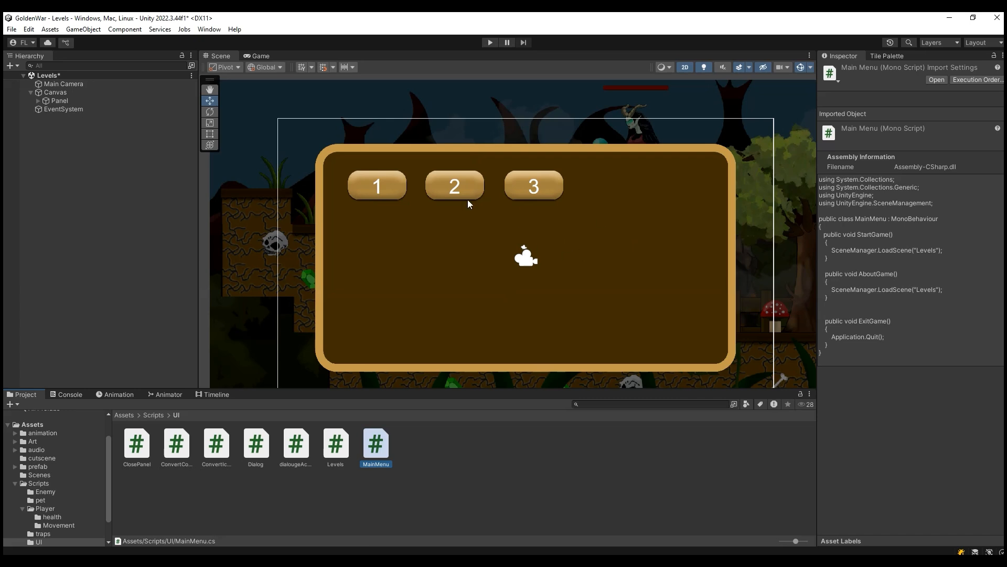